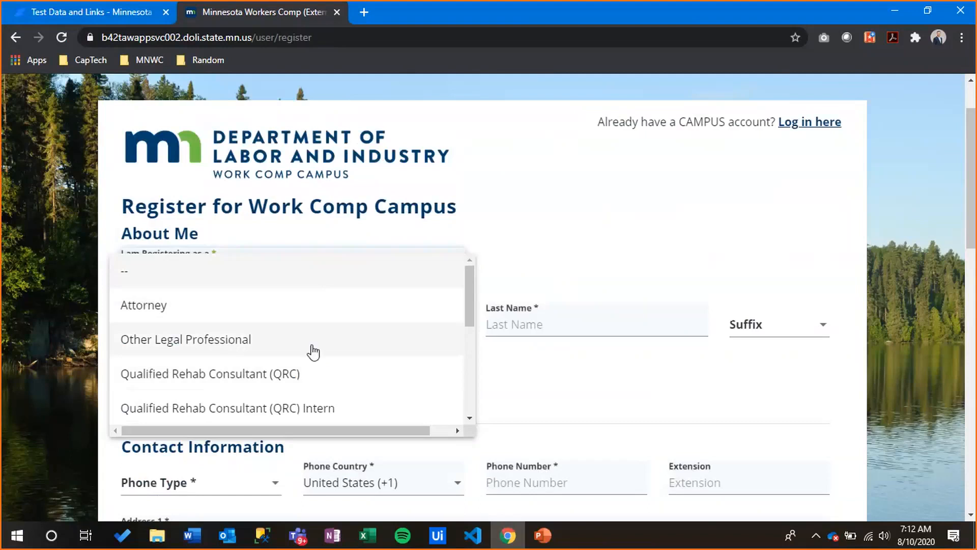
Browse the 'I am Registering as a' role options and close the list without picking one
scroll(267, 380, "down", 1)
scroll(275, 367, "down", 2)
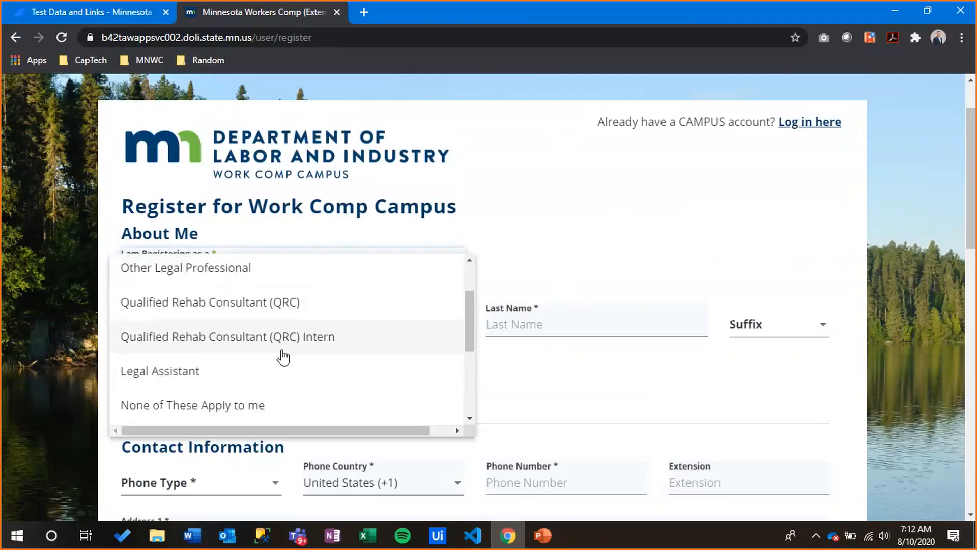
scroll(275, 357, "down", 2)
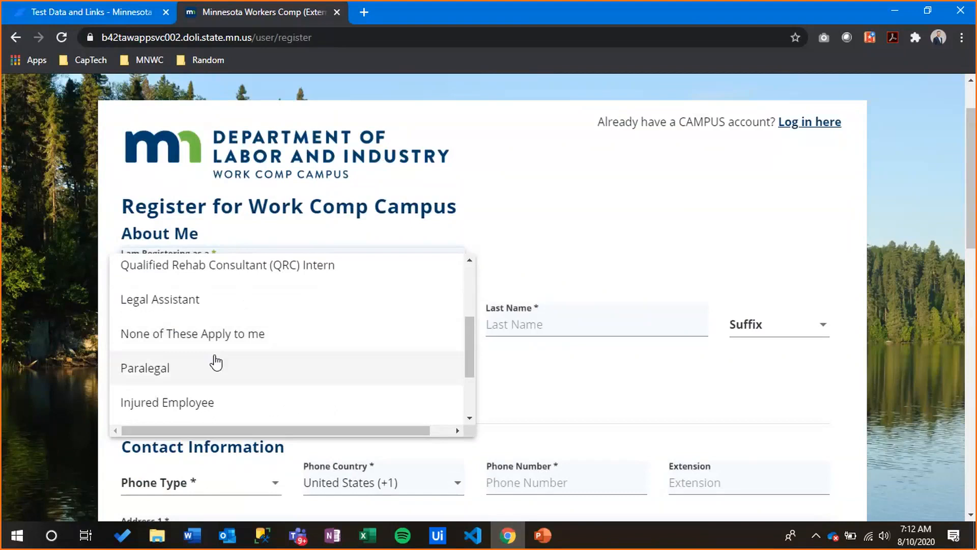
scroll(218, 361, "down", 2)
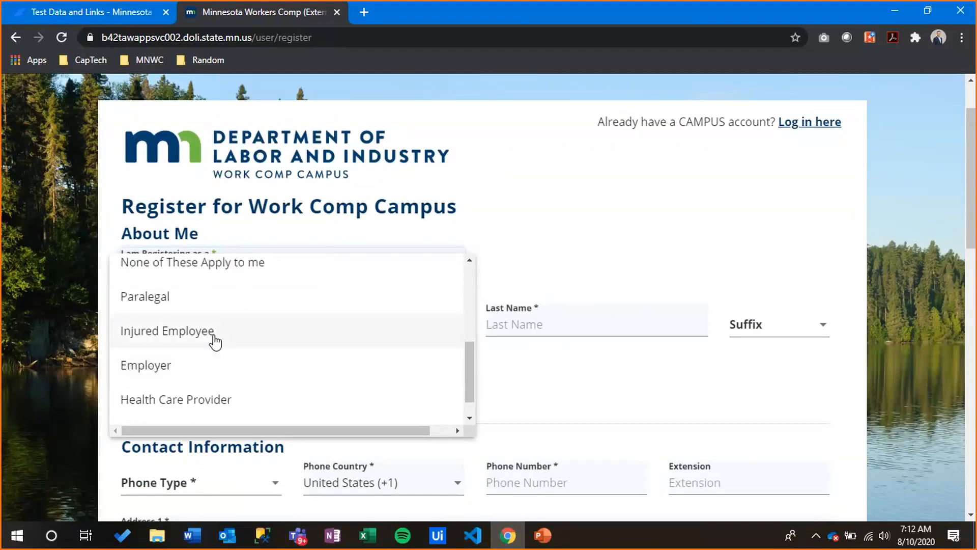
scroll(217, 365, "down", 1)
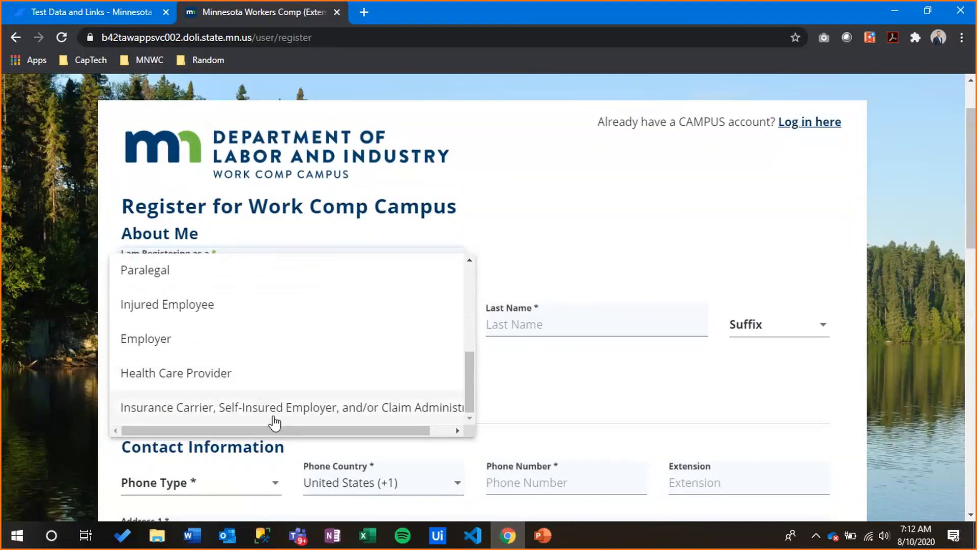
mouse_move(295, 429)
left_mouse_down()
mouse_move(367, 438)
mouse_move(288, 431)
left_mouse_up()
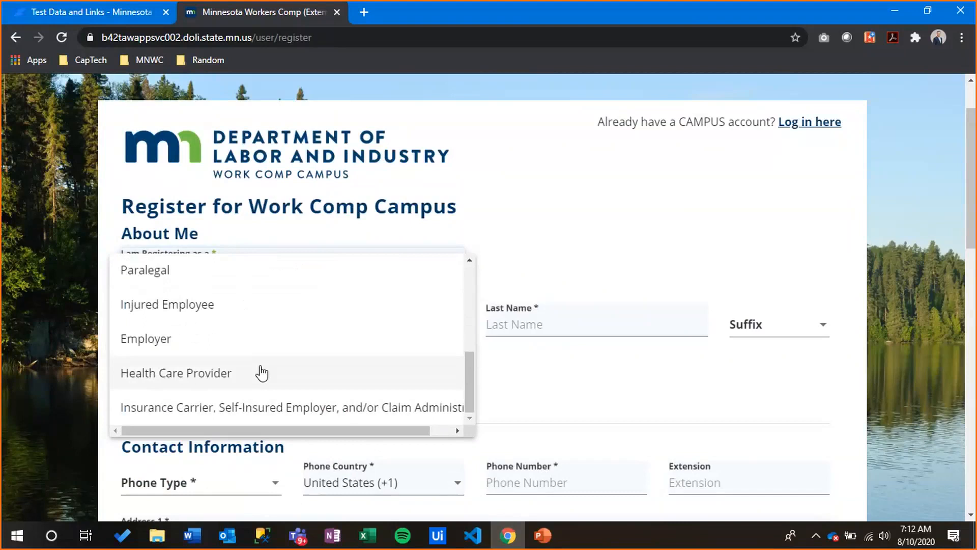
scroll(258, 359, "up", 2)
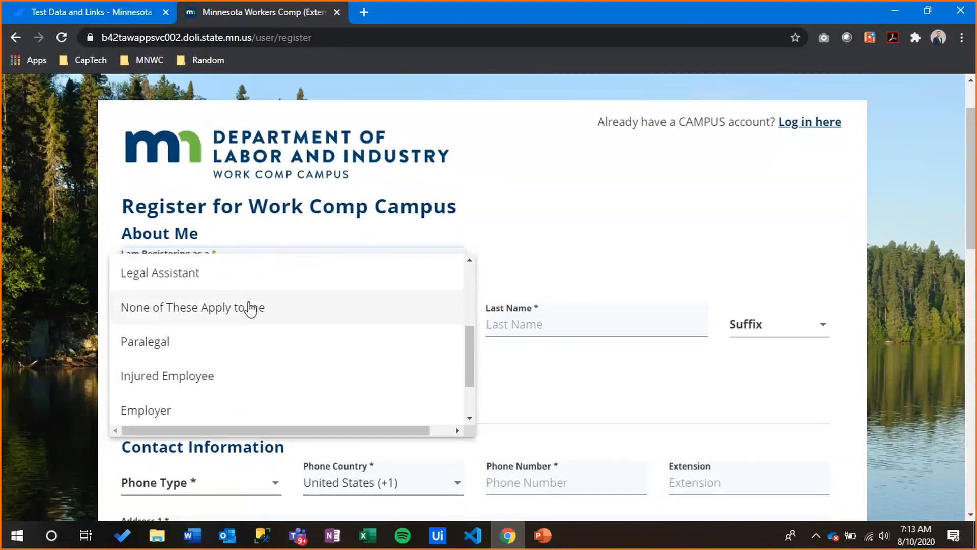
key("Escape")
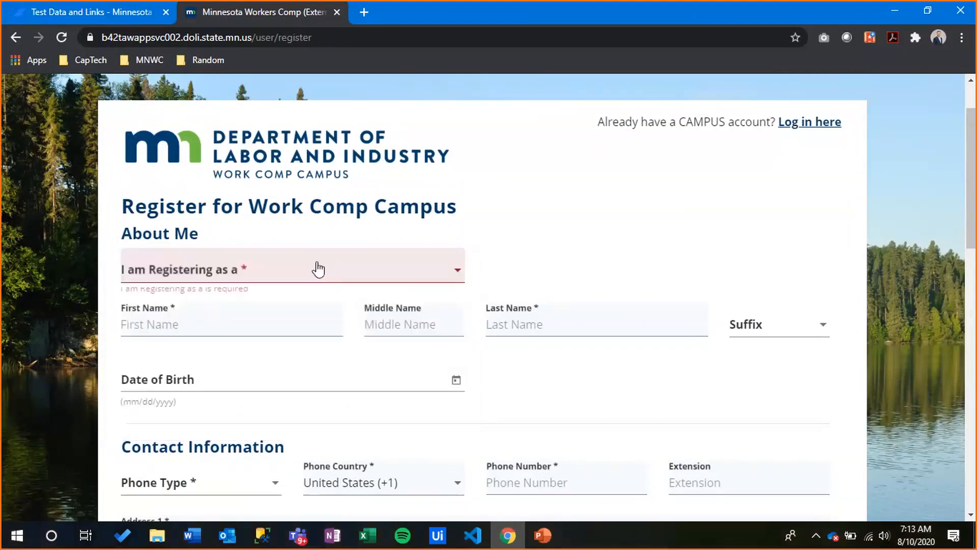
Try the Attorney, QRC and QRC Intern registration roles in turn
left_click(318, 269)
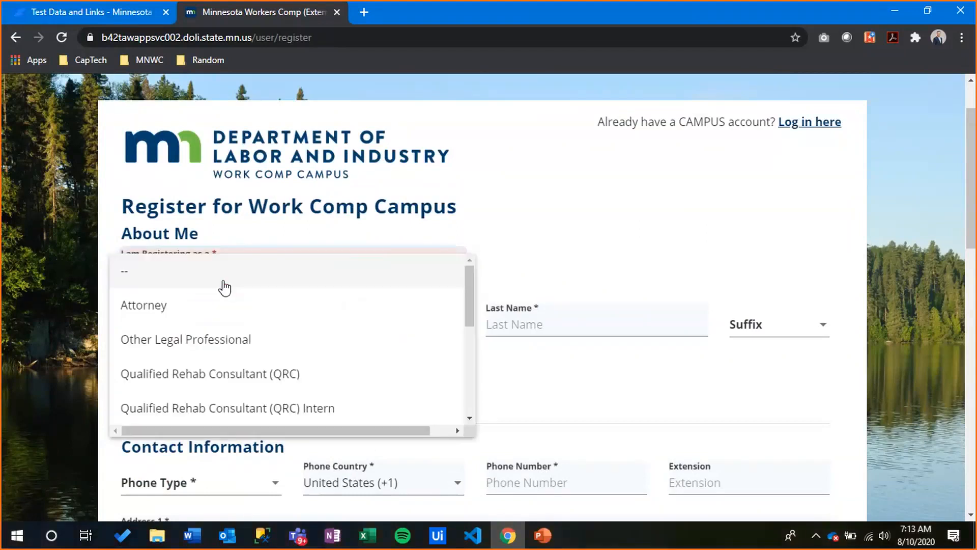
left_click(211, 320)
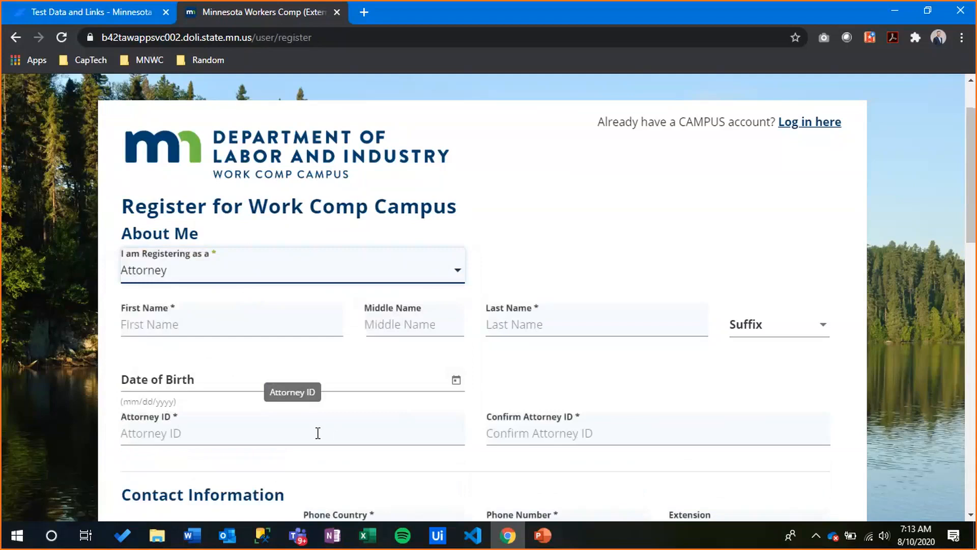
left_click(246, 272)
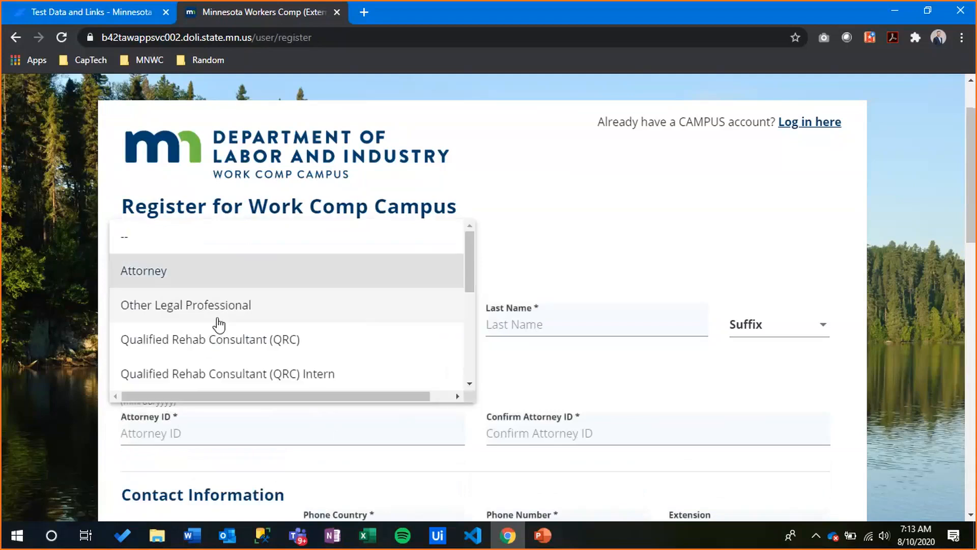
left_click(227, 342)
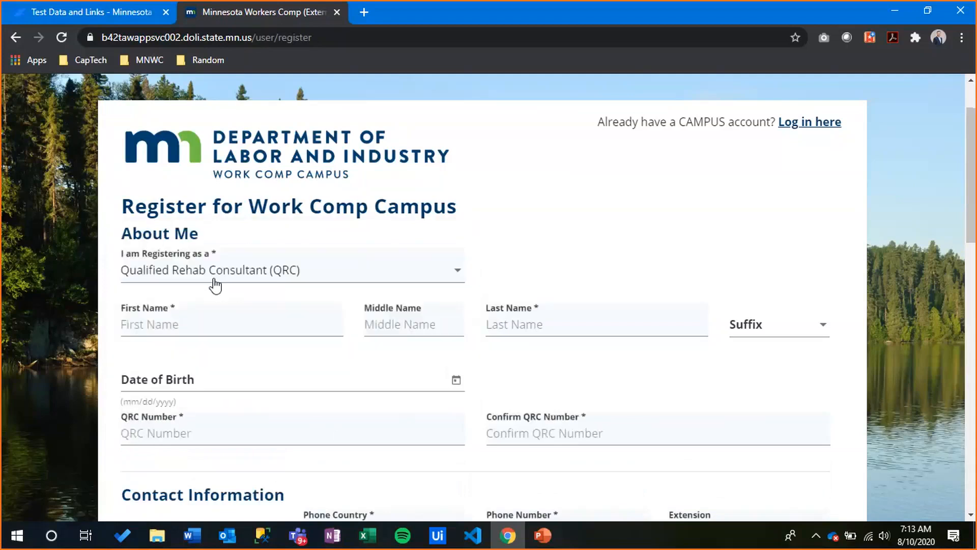
left_click(216, 286)
left_click(200, 309)
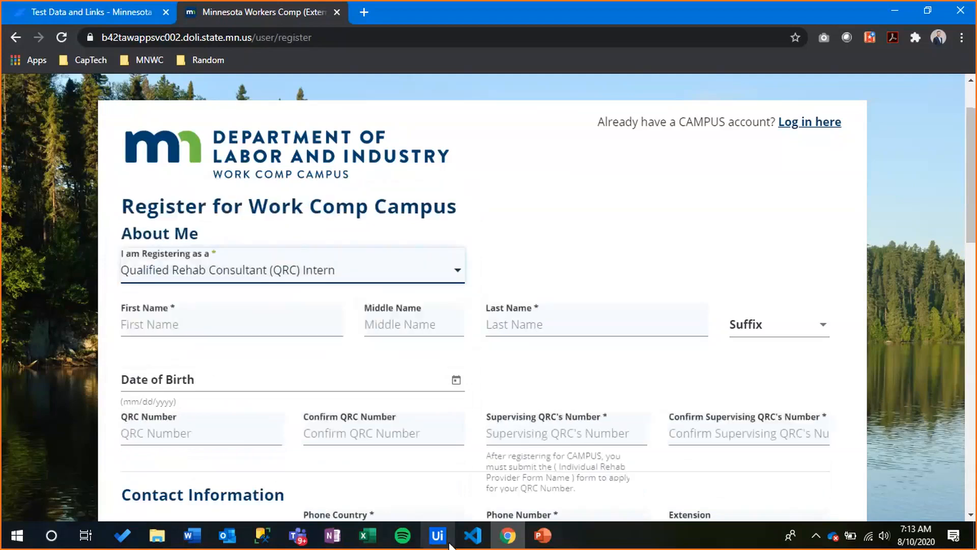
Settle on Injured Employee as the role and leave First Name empty so it shows as required
scroll(487, 265, "down", 3)
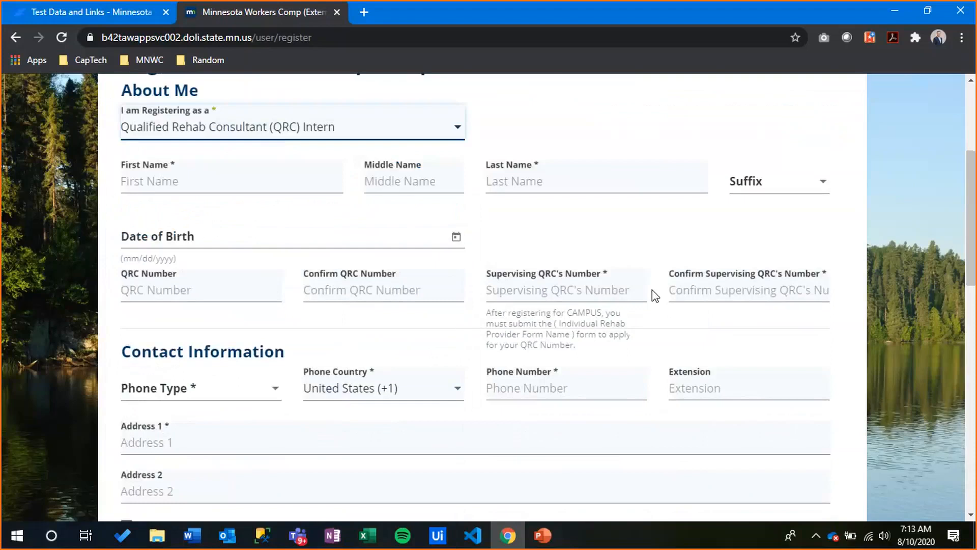
scroll(278, 268, "up", 3)
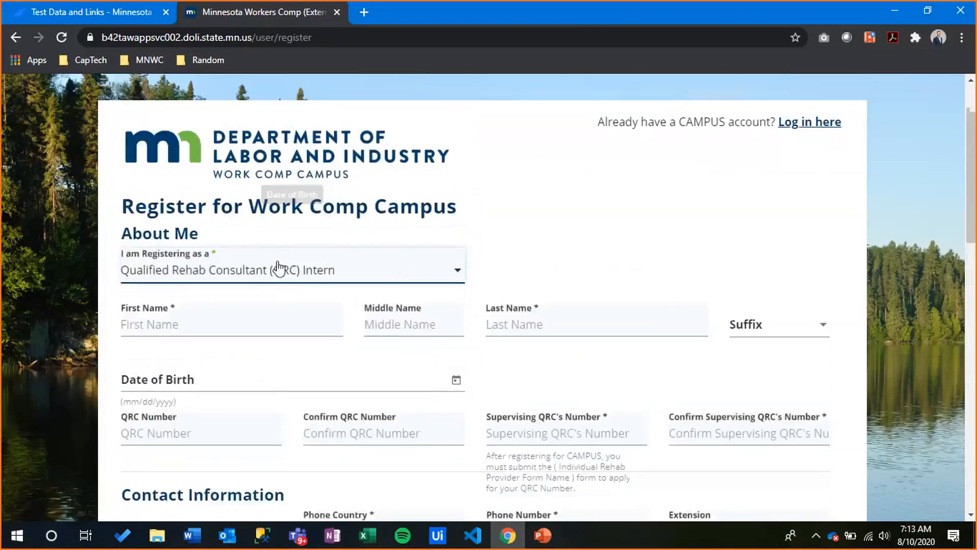
left_click(279, 268)
scroll(247, 306, "down", 3)
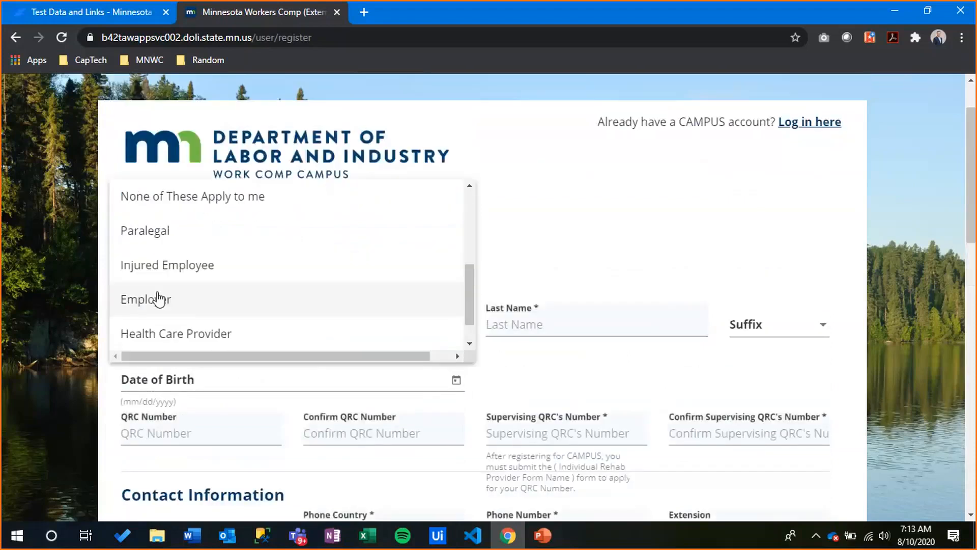
left_click(164, 274)
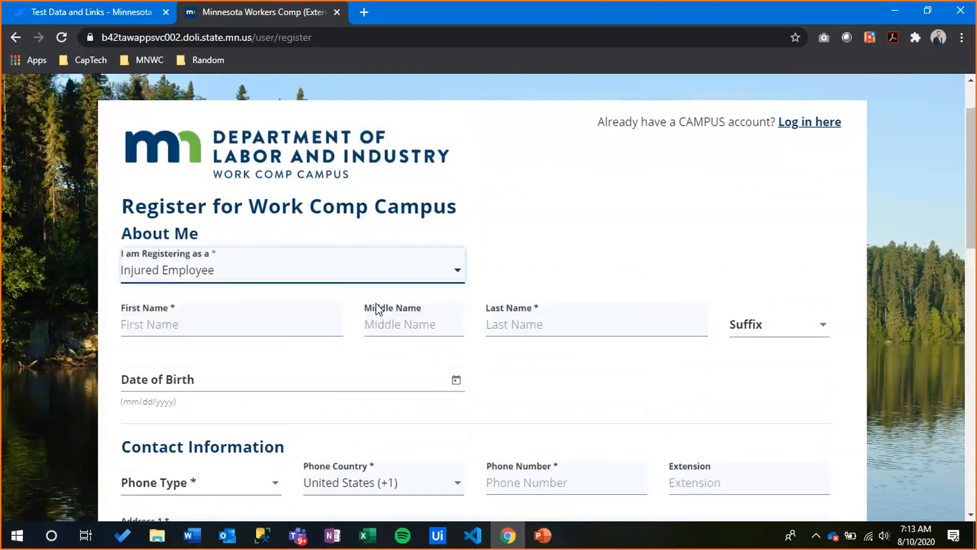
left_click(376, 304)
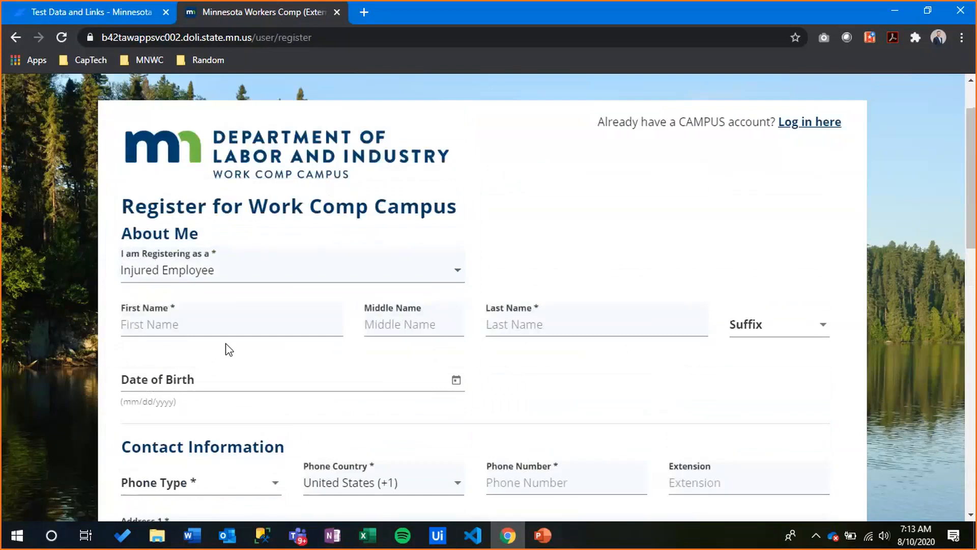
left_click(218, 324)
left_click(521, 370)
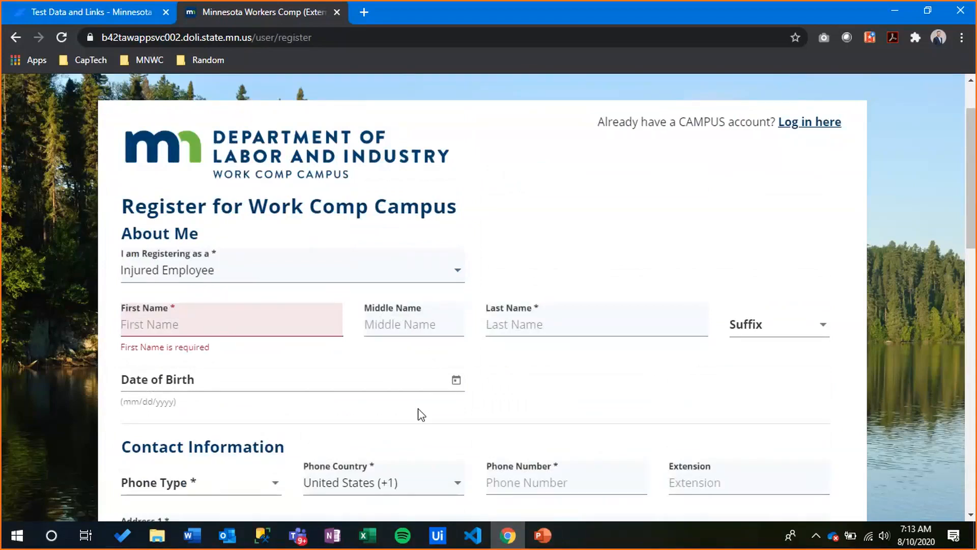
scroll(421, 414, "down", 3)
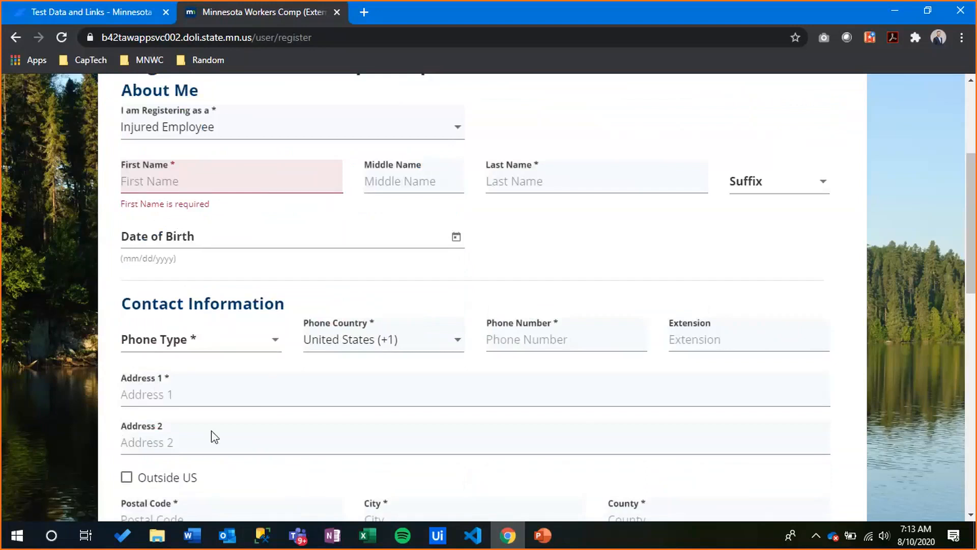
scroll(215, 437, "down", 3)
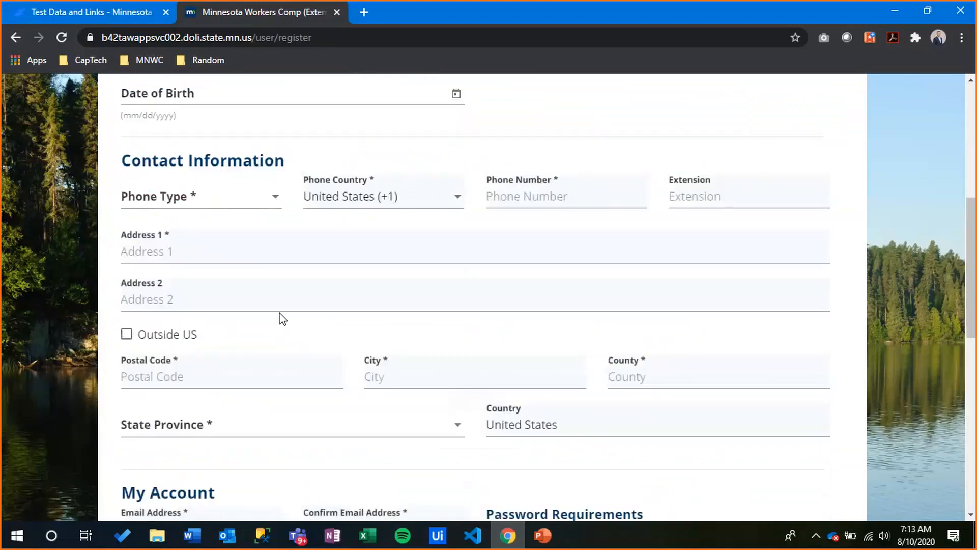
scroll(283, 318, "up", 7)
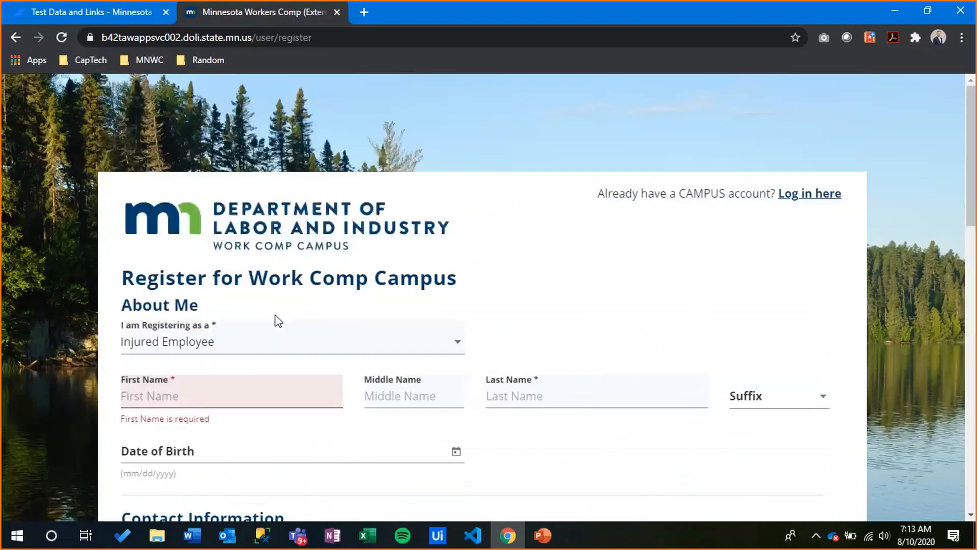
scroll(278, 320, "down", 4)
scroll(224, 360, "down", 3)
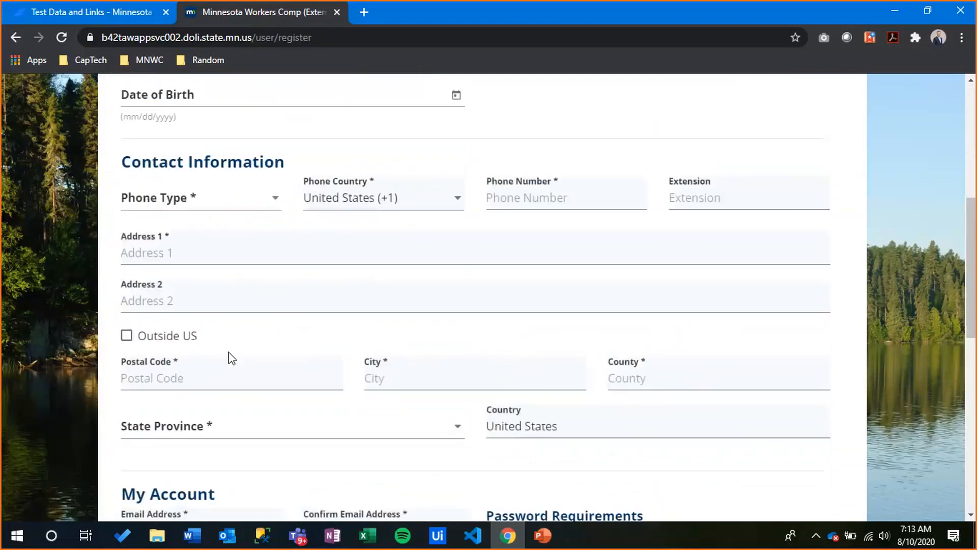
scroll(232, 359, "down", 1)
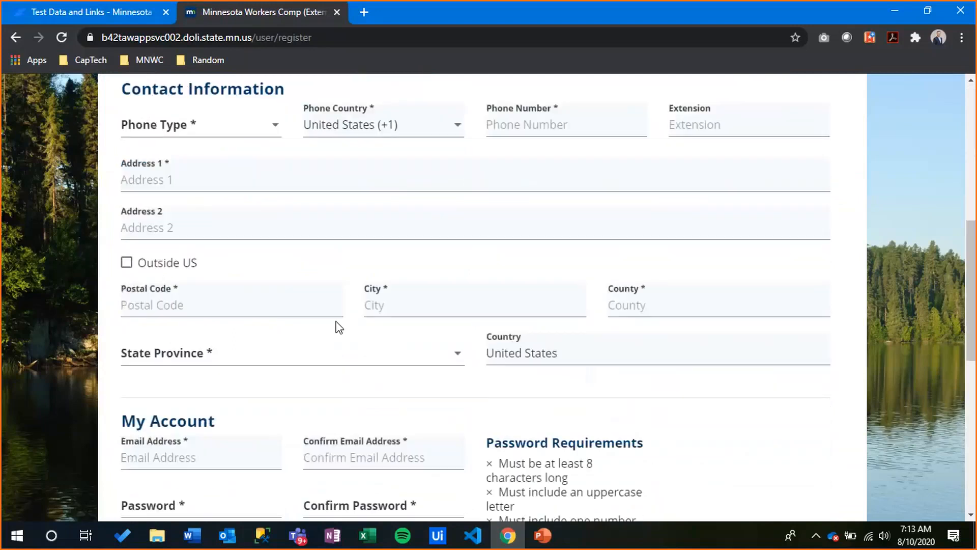
scroll(339, 327, "down", 1)
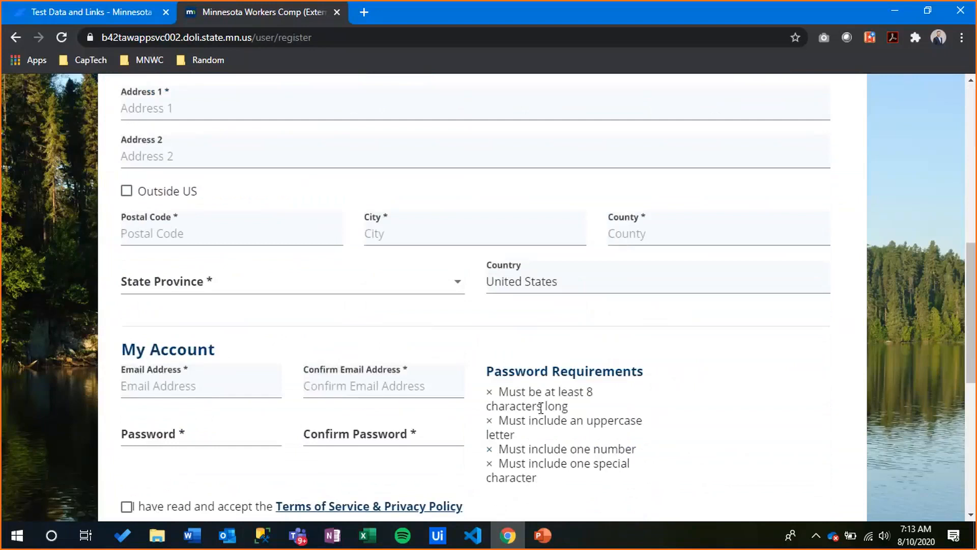
scroll(541, 407, "down", 3)
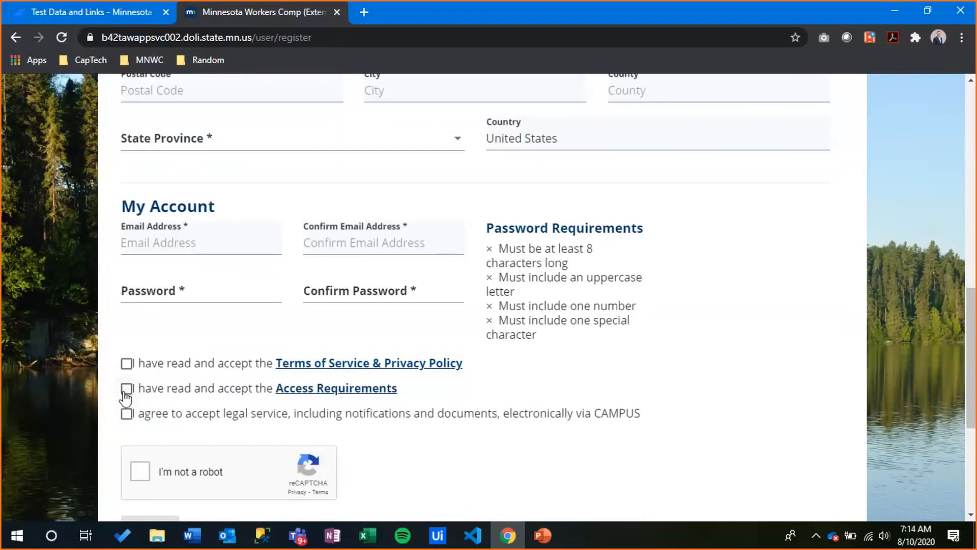
Tick the robot check and all three agreements, then cancel and discard the registration
scroll(130, 407, "down", 1)
scroll(138, 424, "down", 1)
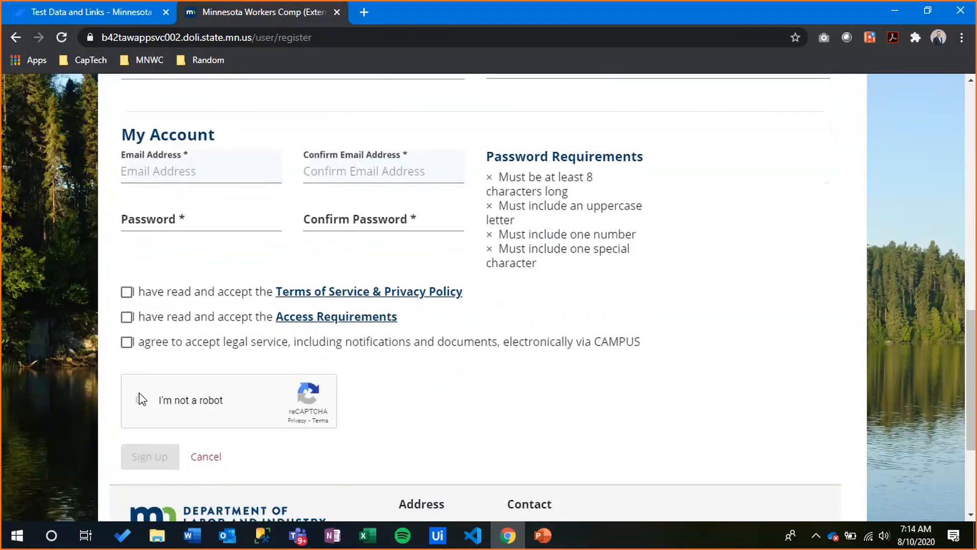
left_click(142, 399)
left_click(126, 343)
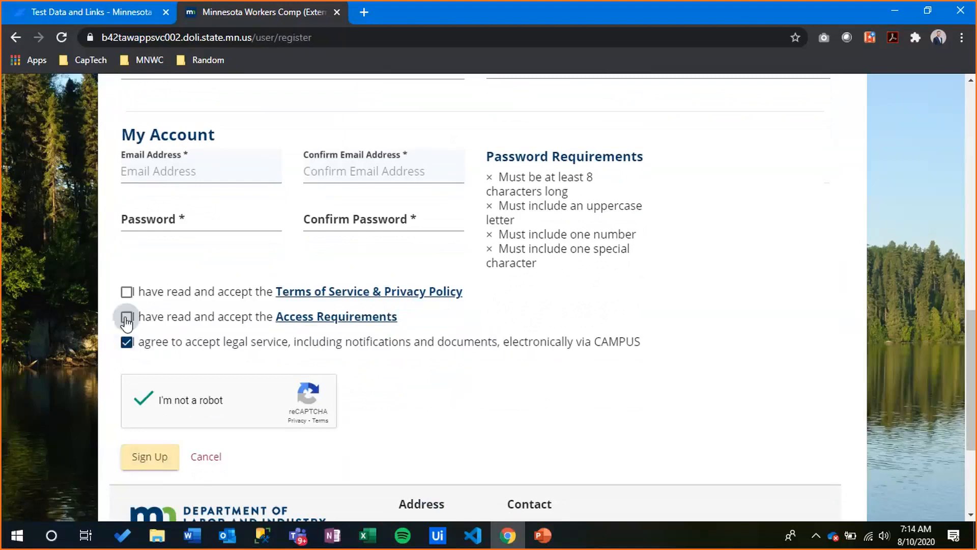
left_click(126, 319)
key("space")
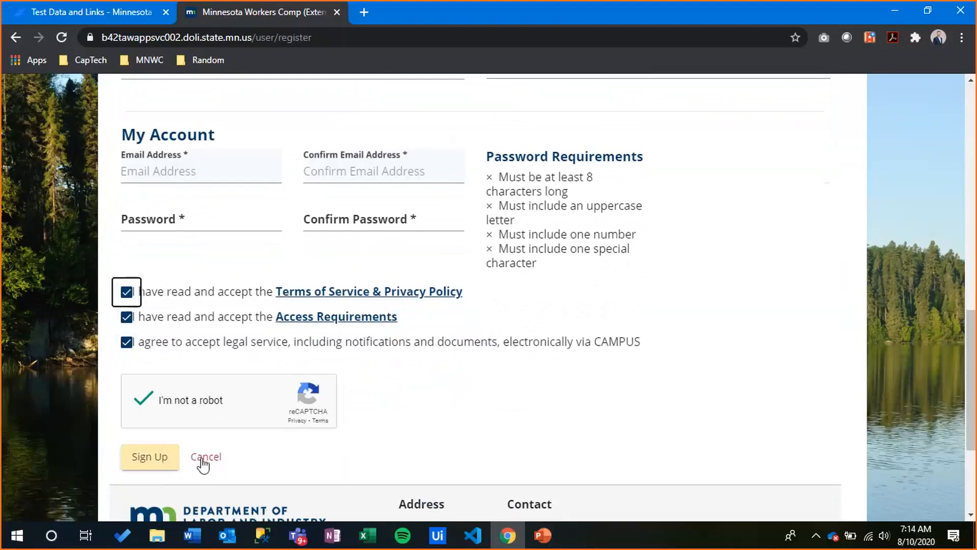
left_click(202, 460)
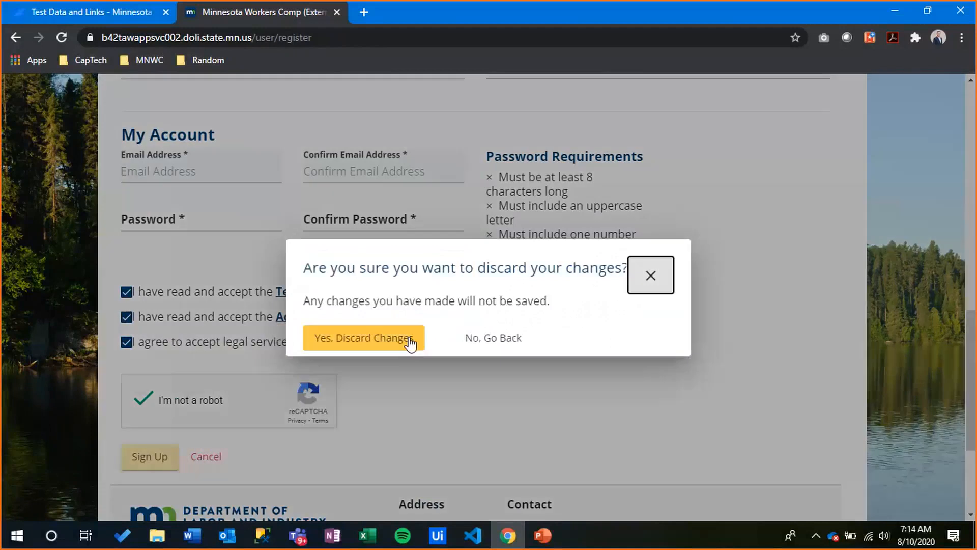
left_click(411, 344)
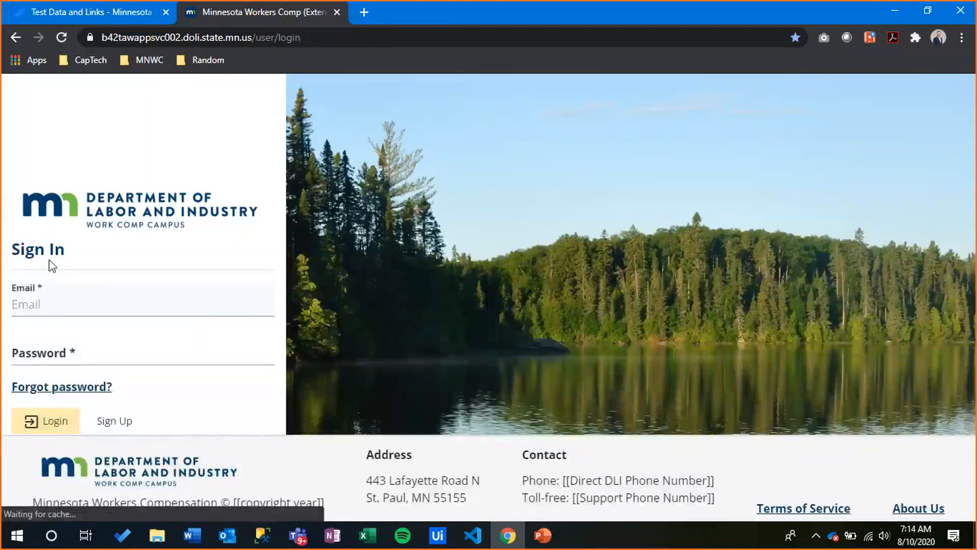
Enter the account's Gmail address and password on the Sign In page and submit them
left_click(57, 301)
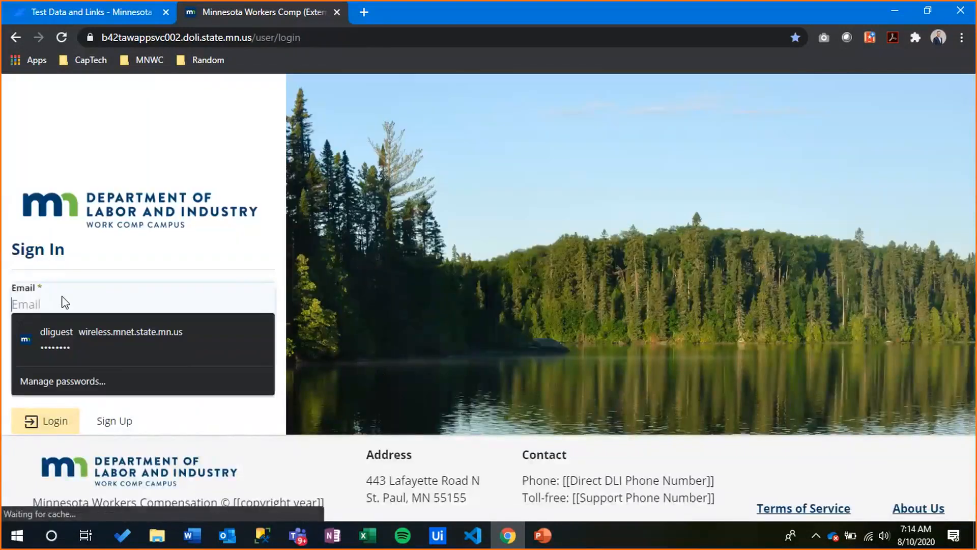
left_click(144, 264)
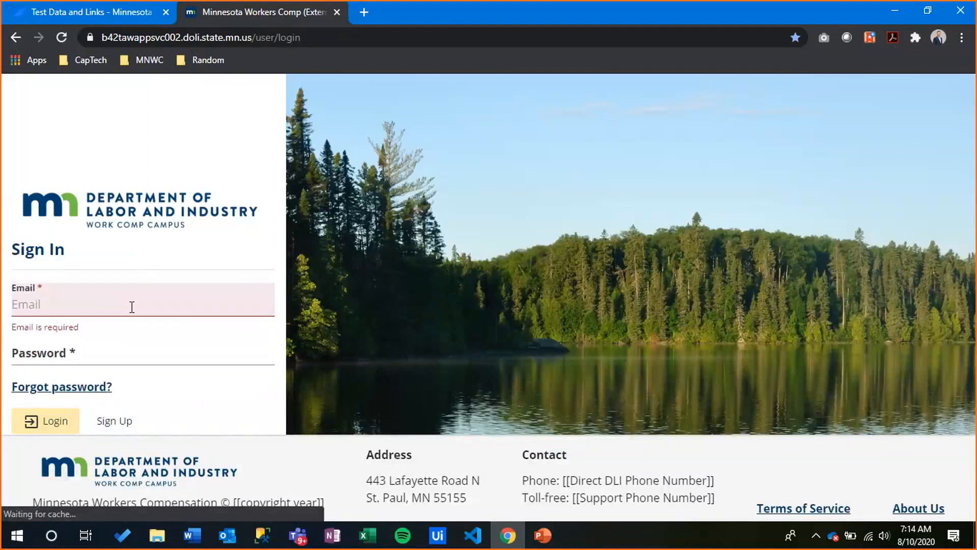
left_click(132, 306)
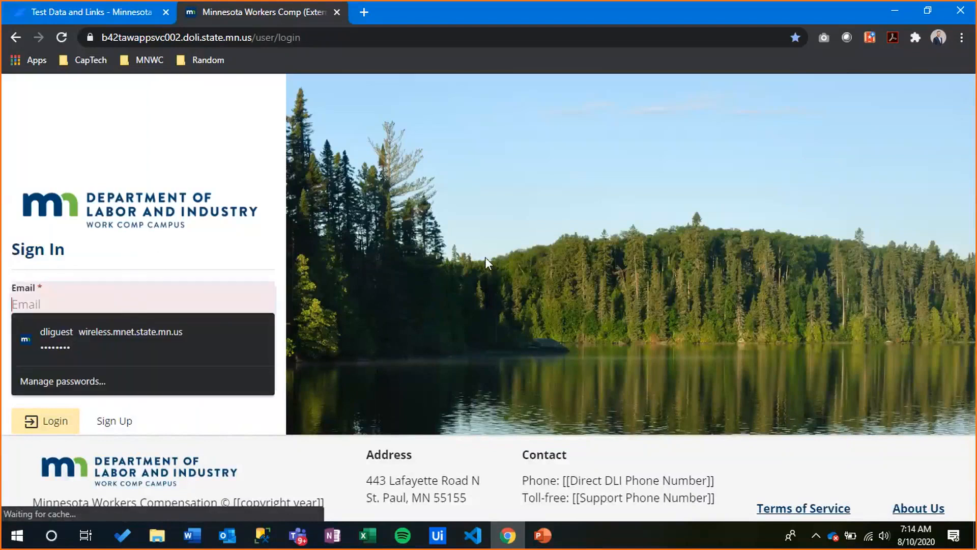
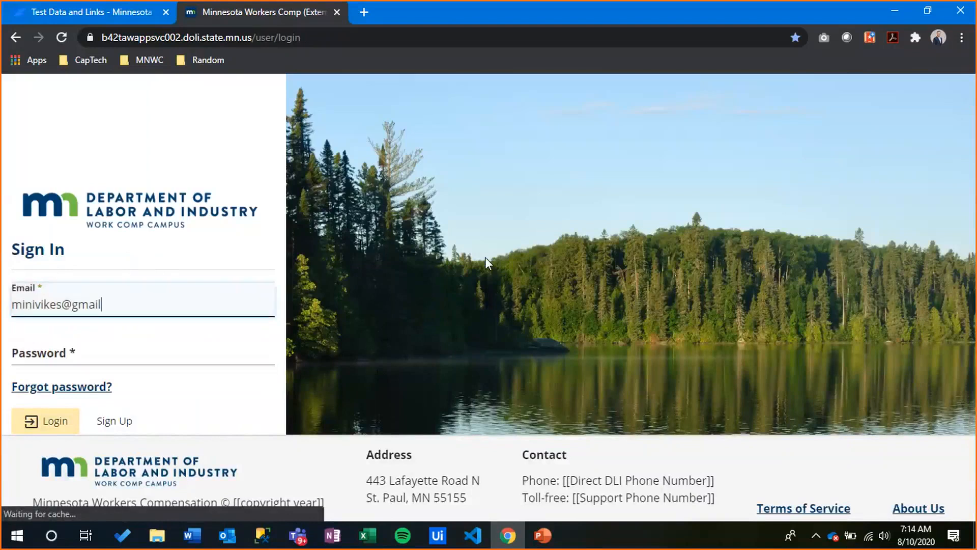
key("Tab")
type("••")
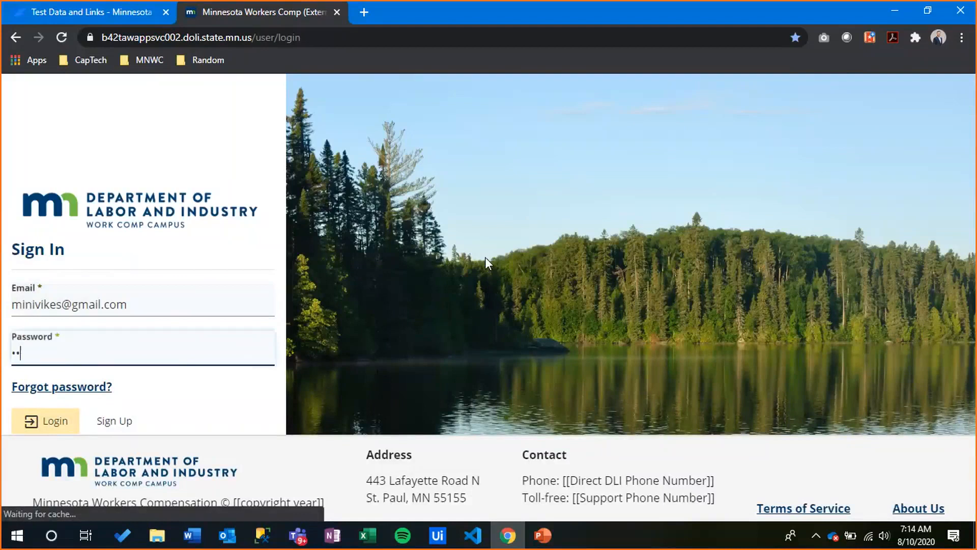
type("•••••••••••••")
key("Return")
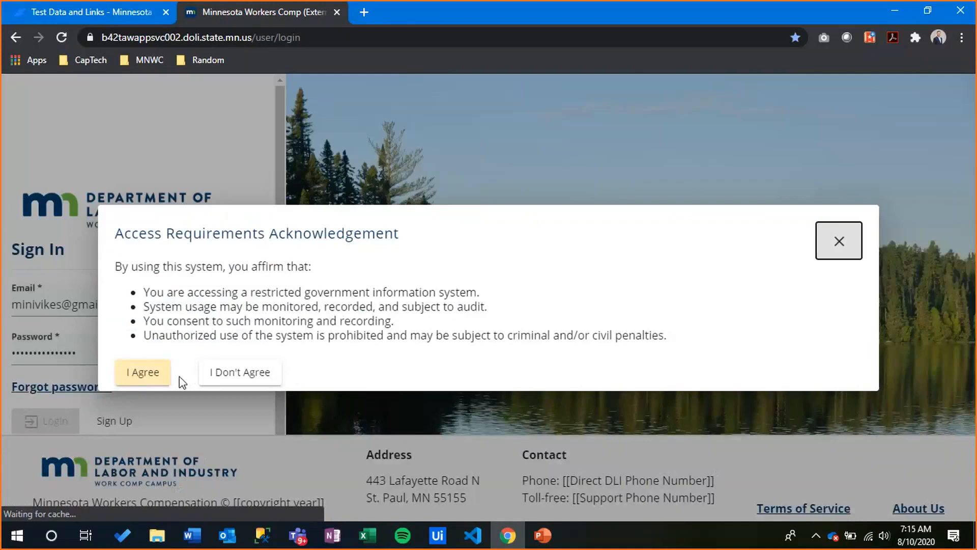
Dismiss the acknowledgement notice, then retype the account email and password and submit again
left_click(255, 377)
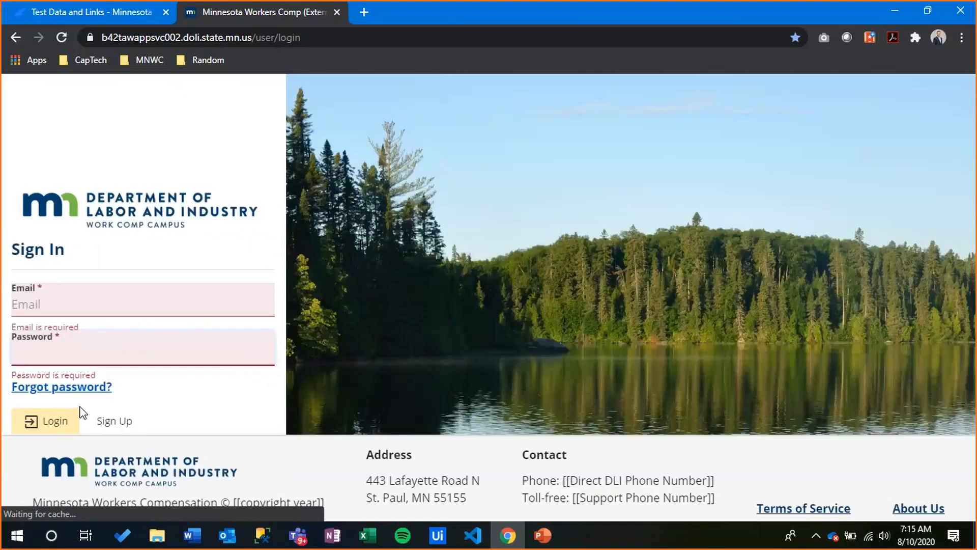
left_click(65, 306)
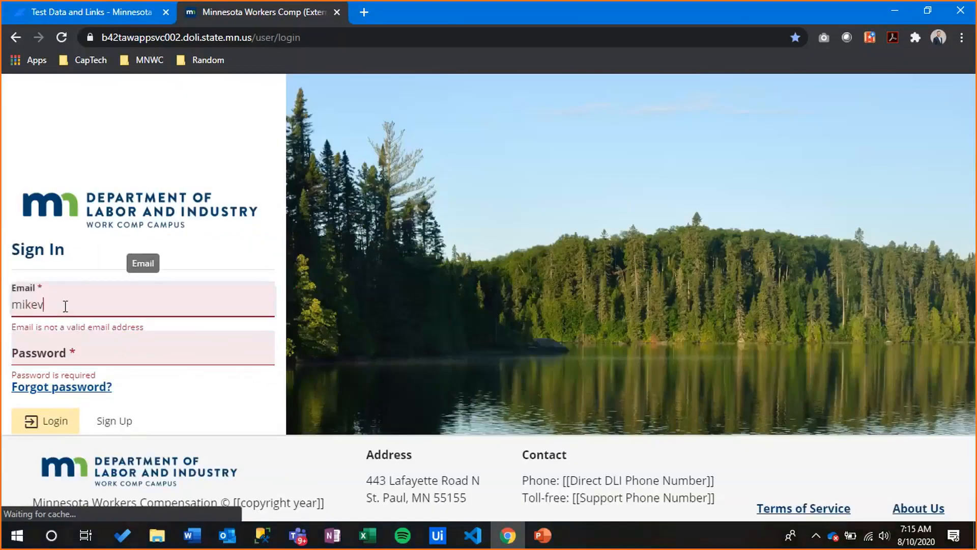
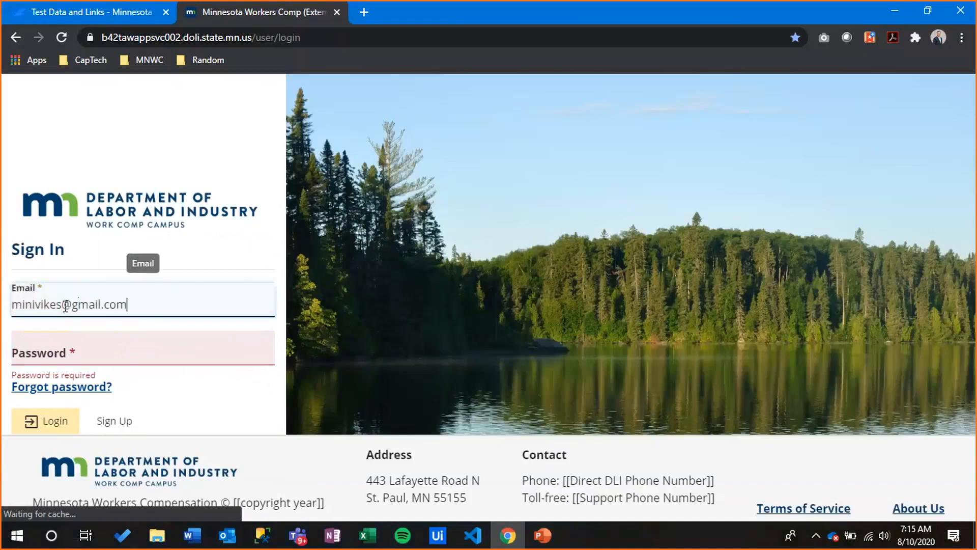
key("Tab")
type("••••••••")
key("BackSpace")
key("BackSpace")
key("BackSpace")
key("BackSpace")
key("BackSpace")
key("BackSpace")
key("BackSpace")
key("BackSpace")
type("••")
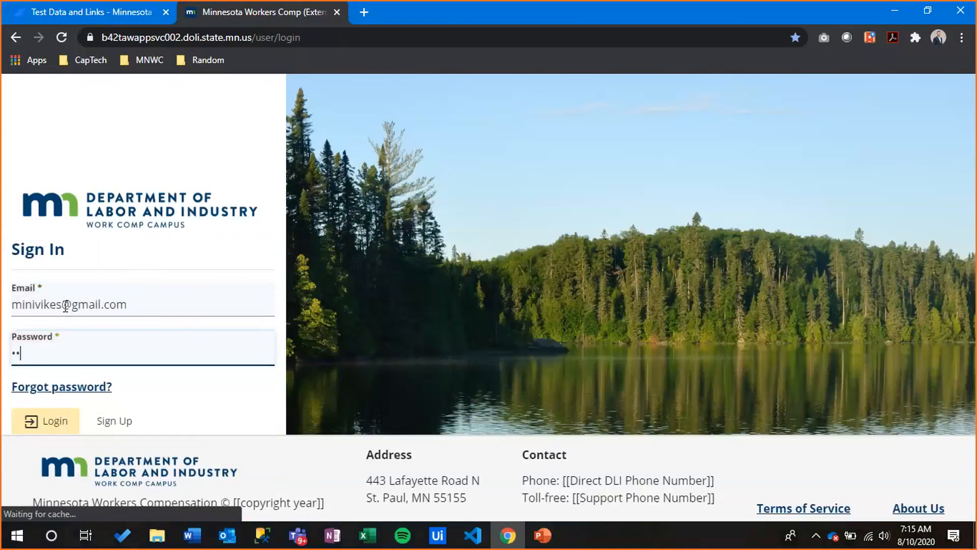
type("••••••••••••")
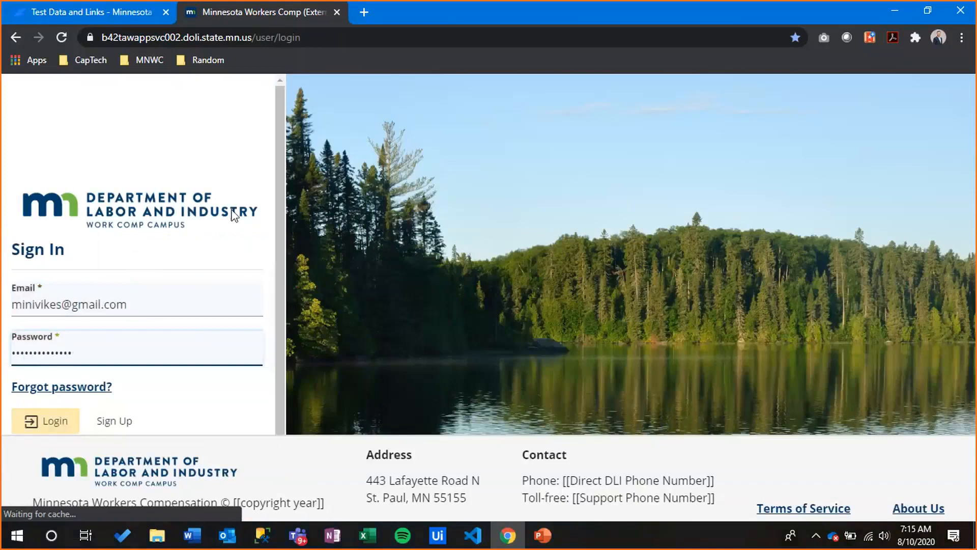
key("Return")
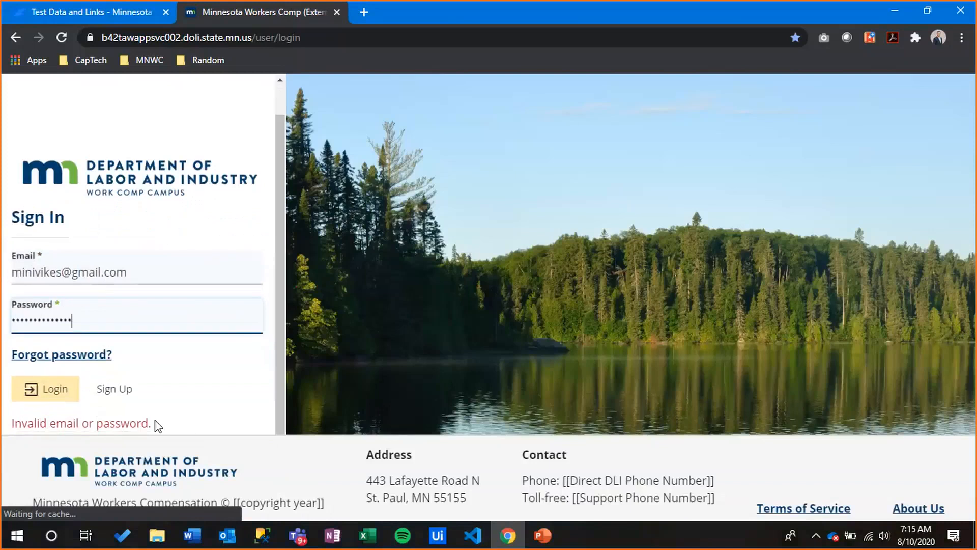
Retry the login, then add the missing character to the password and resubmit
left_click_drag(157, 426, 26, 428)
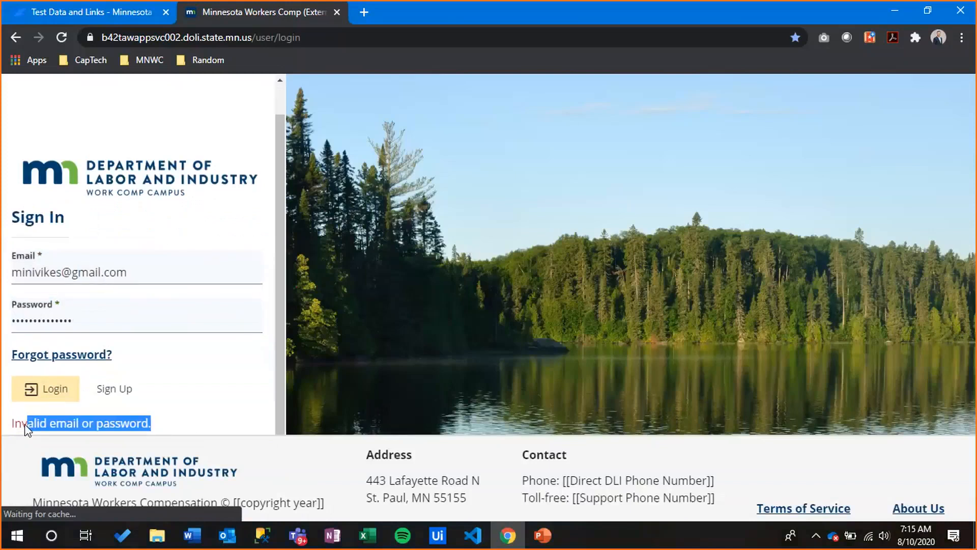
left_click(50, 393)
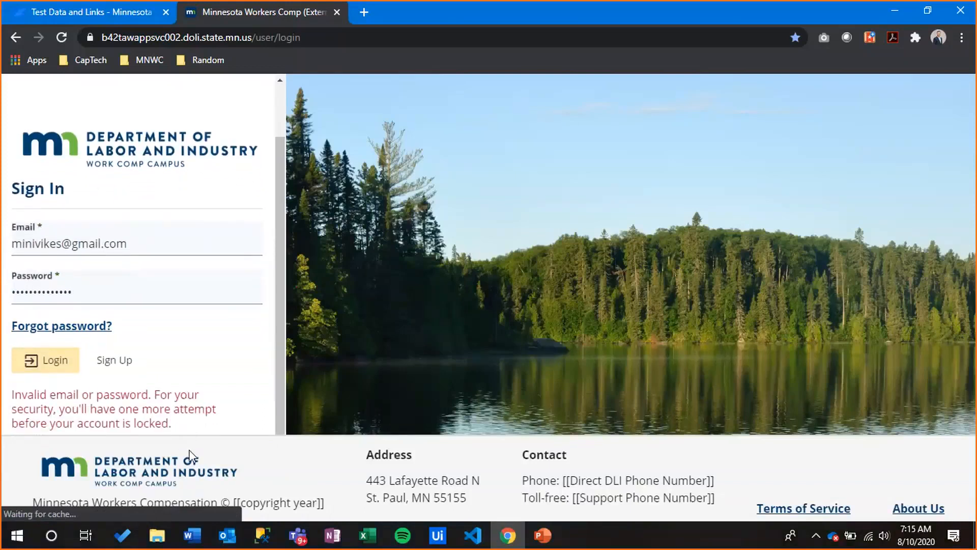
left_click(137, 294)
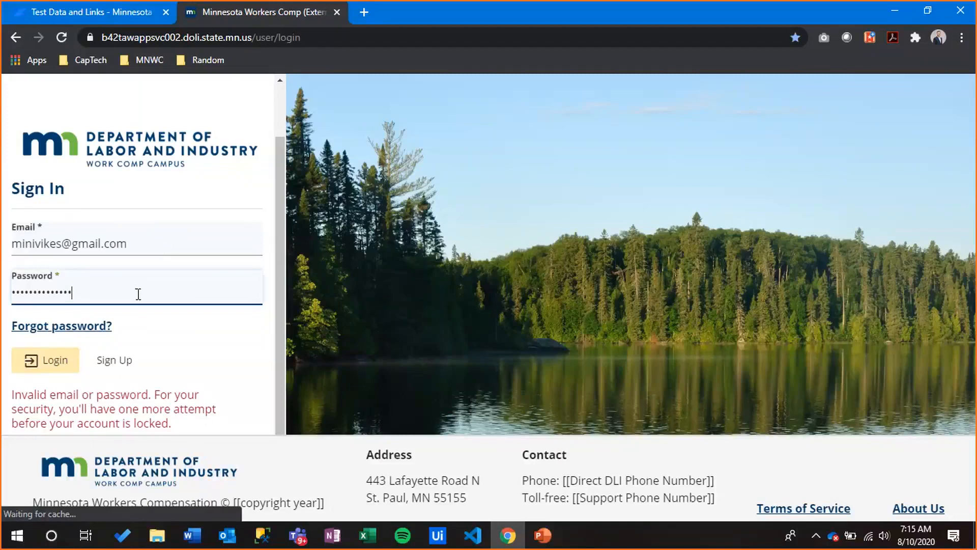
type("1")
left_click(68, 367)
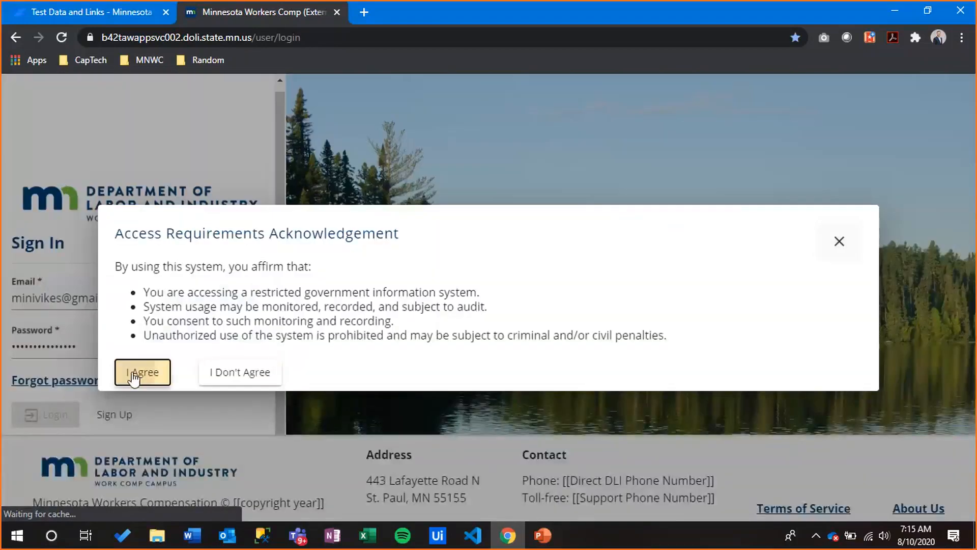
Agree to the access requirements to reach My Overview, then open the account menu
left_click(135, 374)
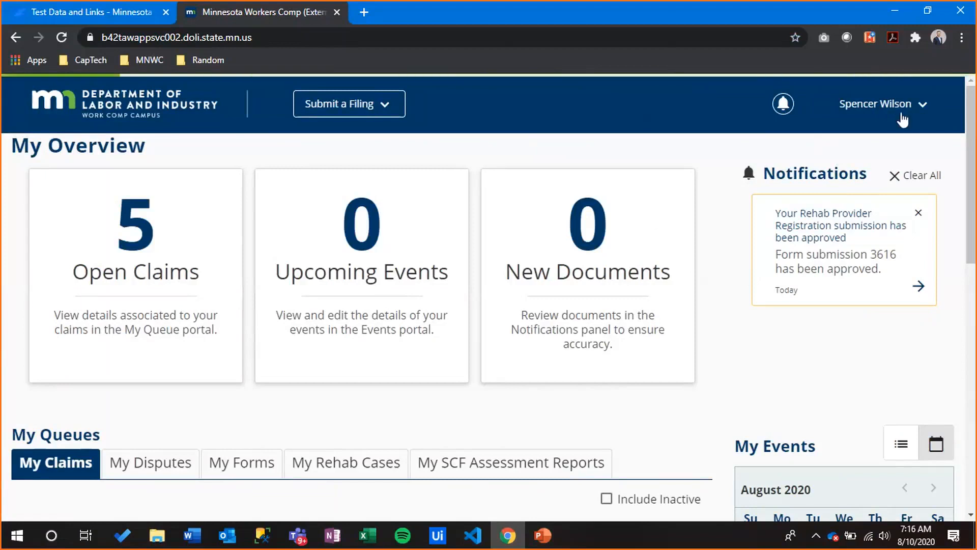
left_click(902, 120)
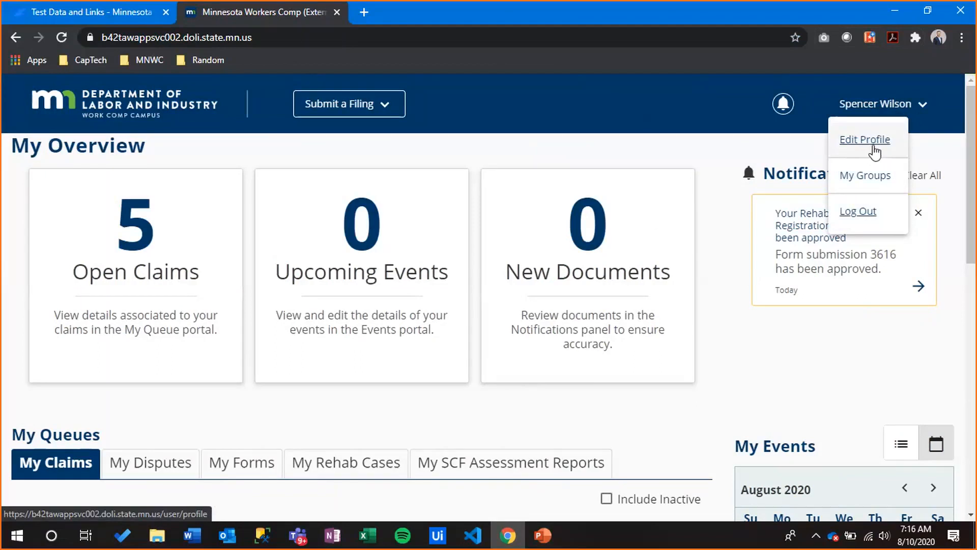
Open Edit Profile and highlight the QRC Number value 12345
left_click(875, 151)
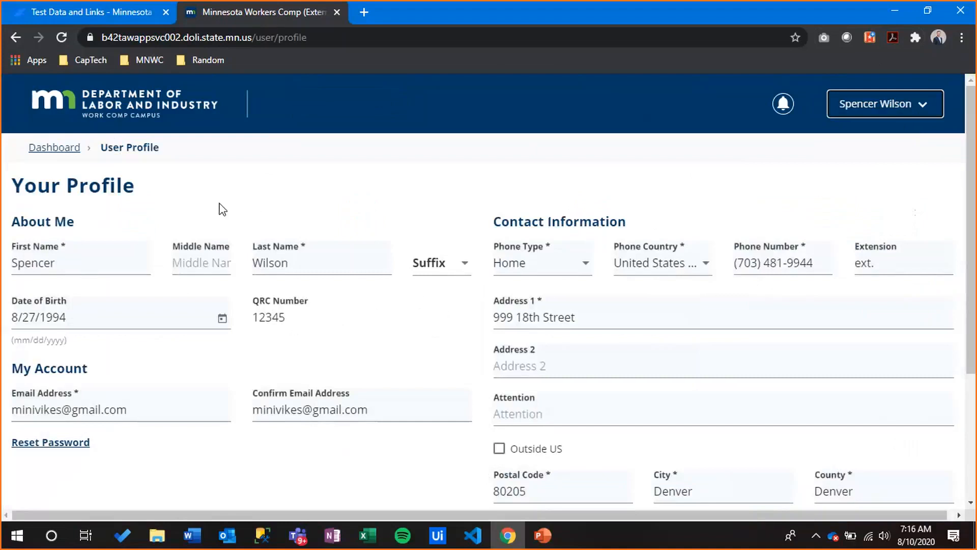
scroll(379, 281, "down", 1)
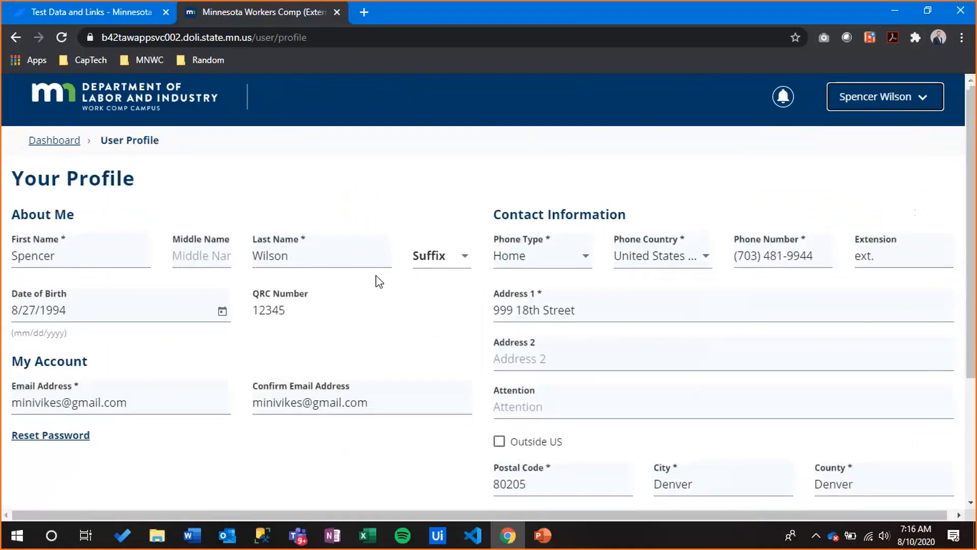
scroll(379, 281, "down", 3)
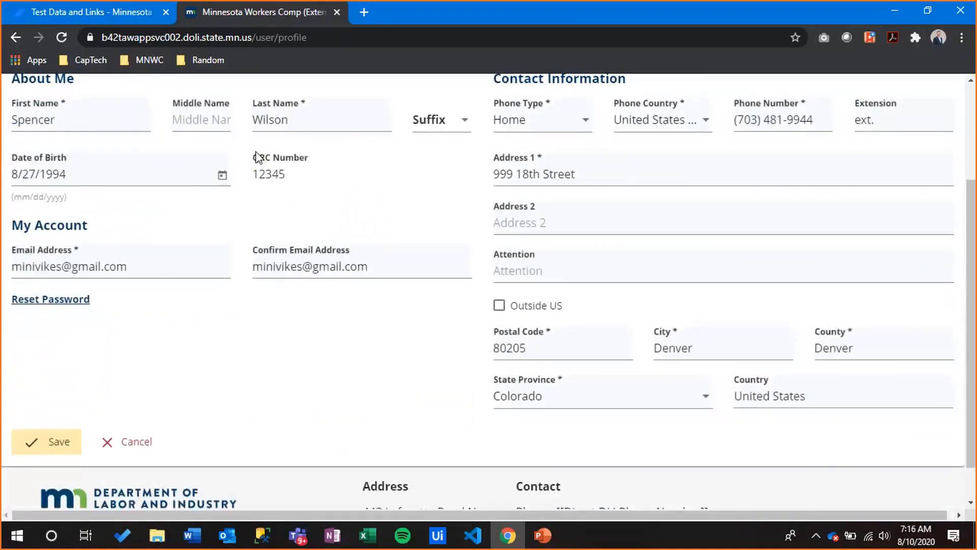
double_click(283, 175)
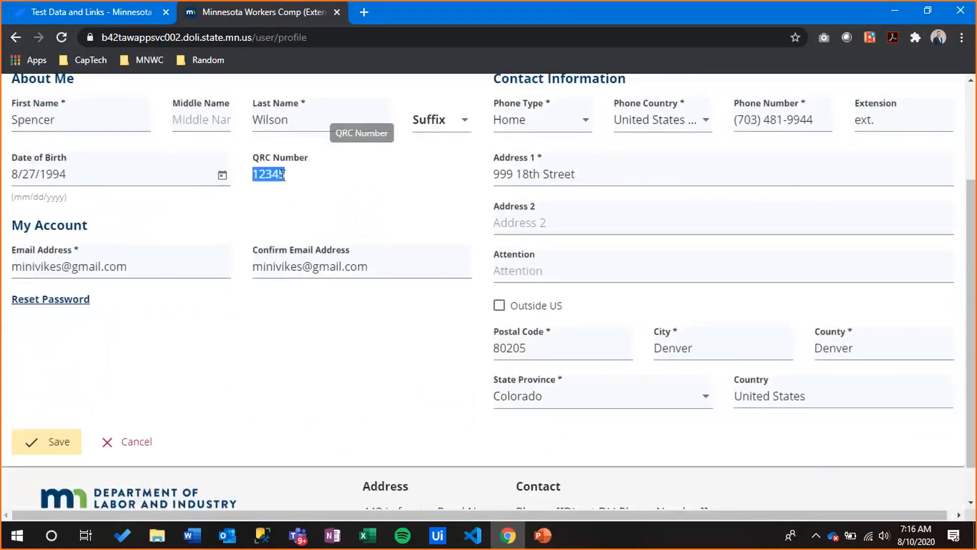
left_click(348, 173)
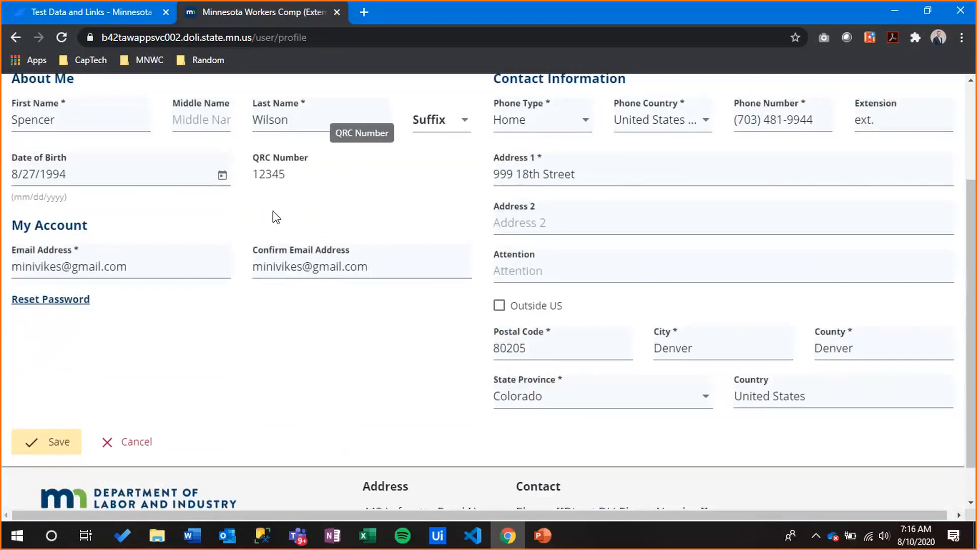
Finish reviewing the profile and return to PowerPoint slide 16, Getting Started with Campus
scroll(273, 211, "up", 3)
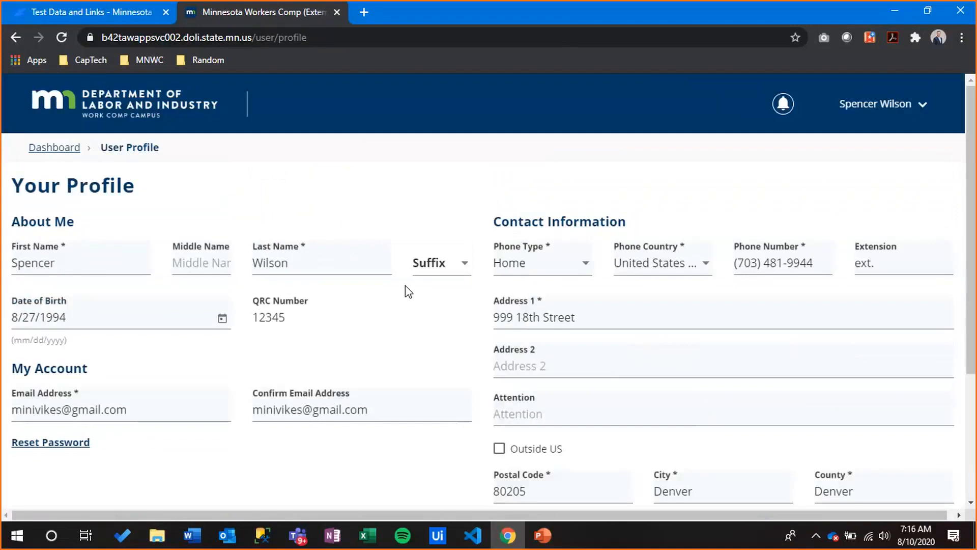
scroll(682, 309, "down", 3)
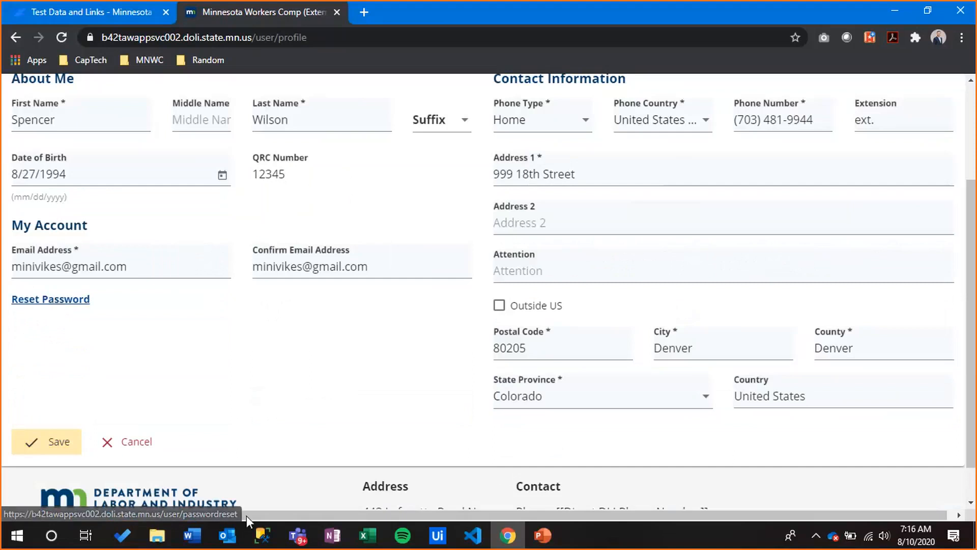
scroll(447, 322, "up", 3)
scroll(524, 293, "up", 1)
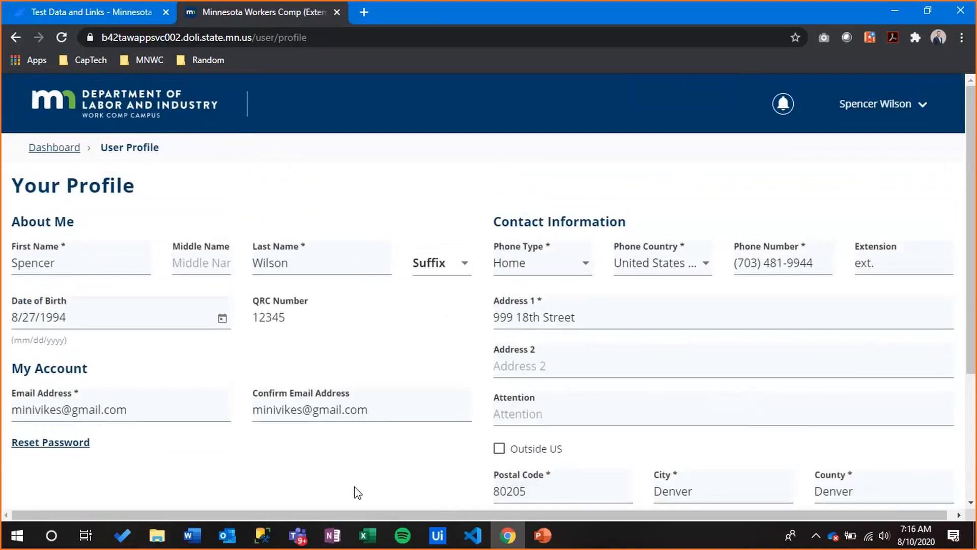
left_click(543, 535)
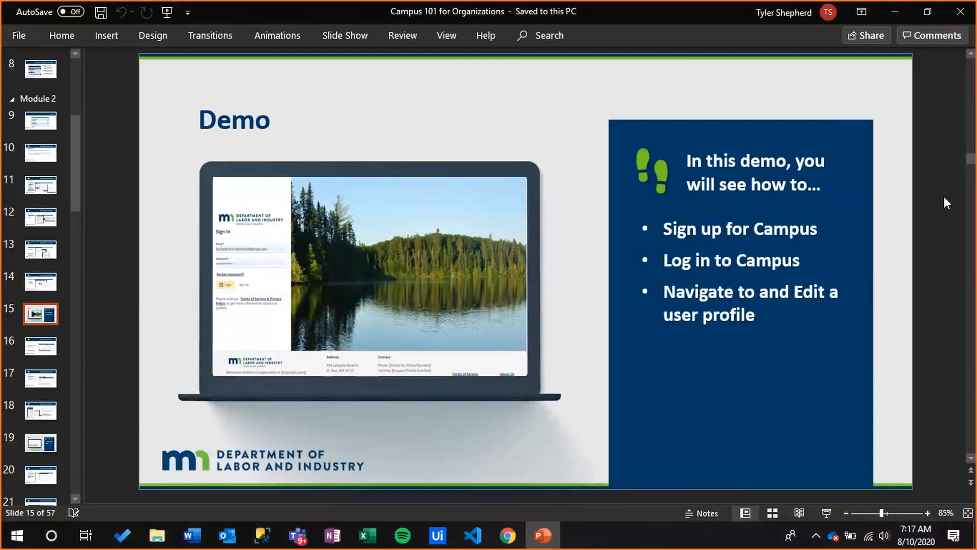
scroll(944, 196, "down", 1)
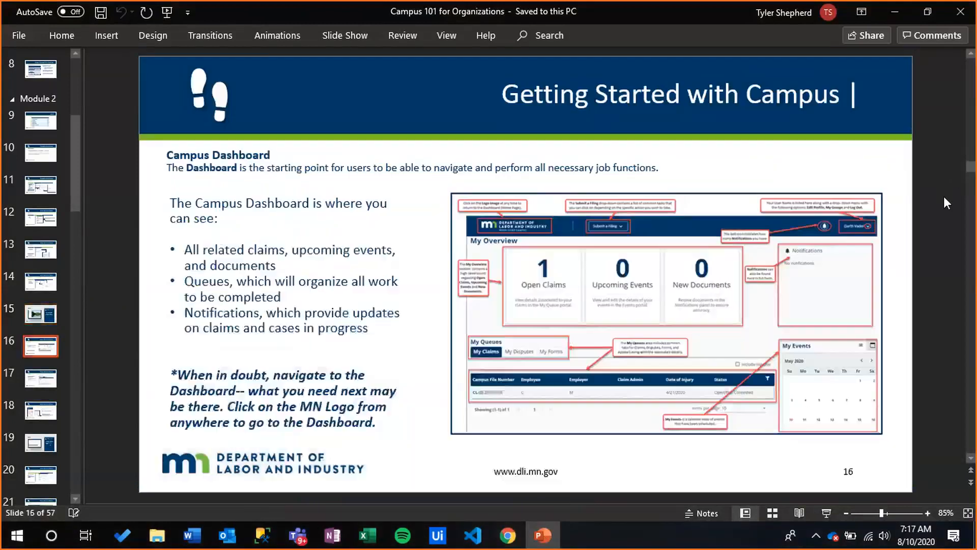
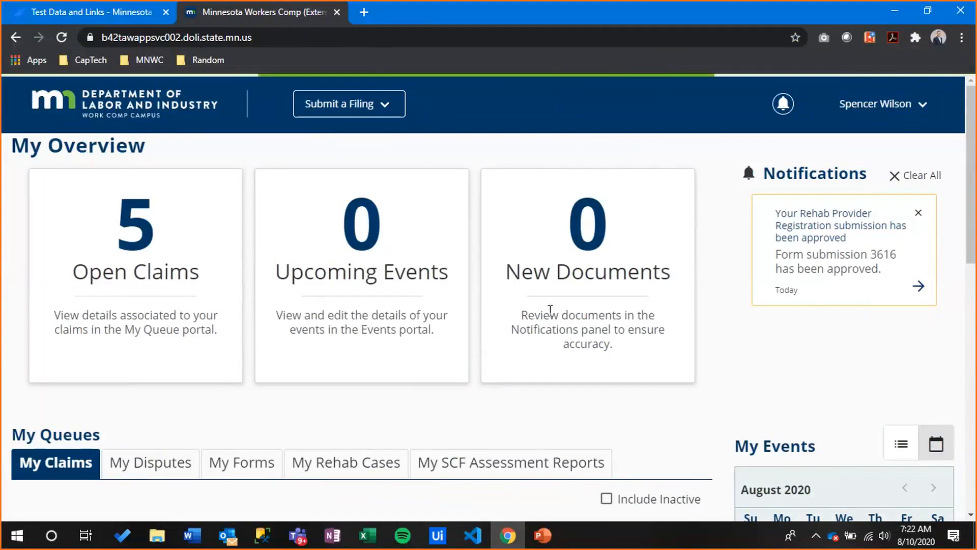
Scroll the dashboard and highlight the open claims count of 5
scroll(203, 298, "down", 3)
scroll(203, 297, "down", 3)
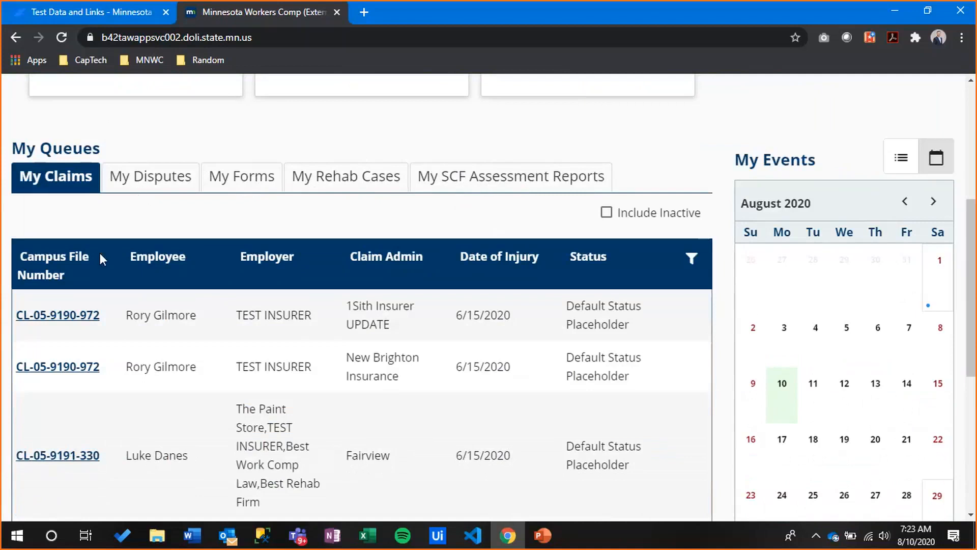
scroll(118, 259, "down", 3)
scroll(153, 270, "down", 4)
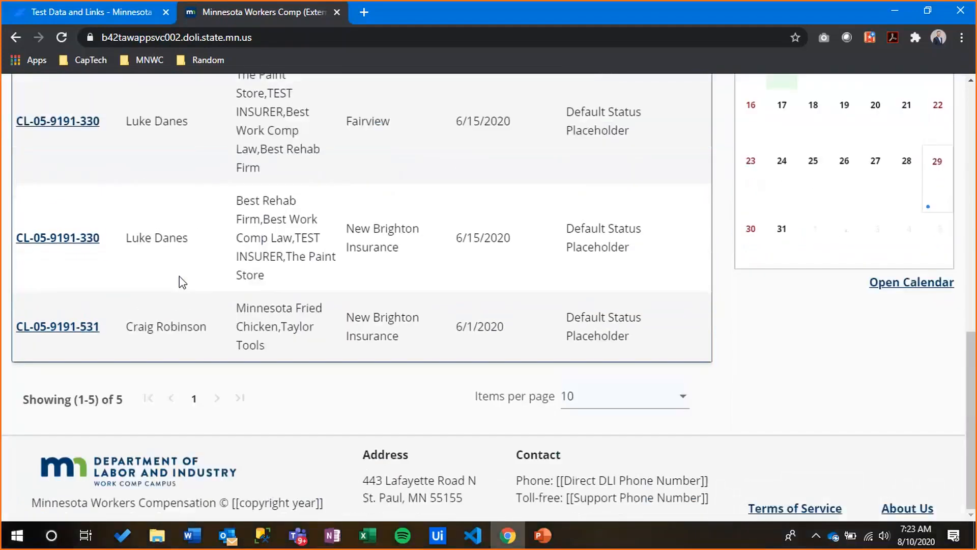
scroll(183, 279, "up", 3)
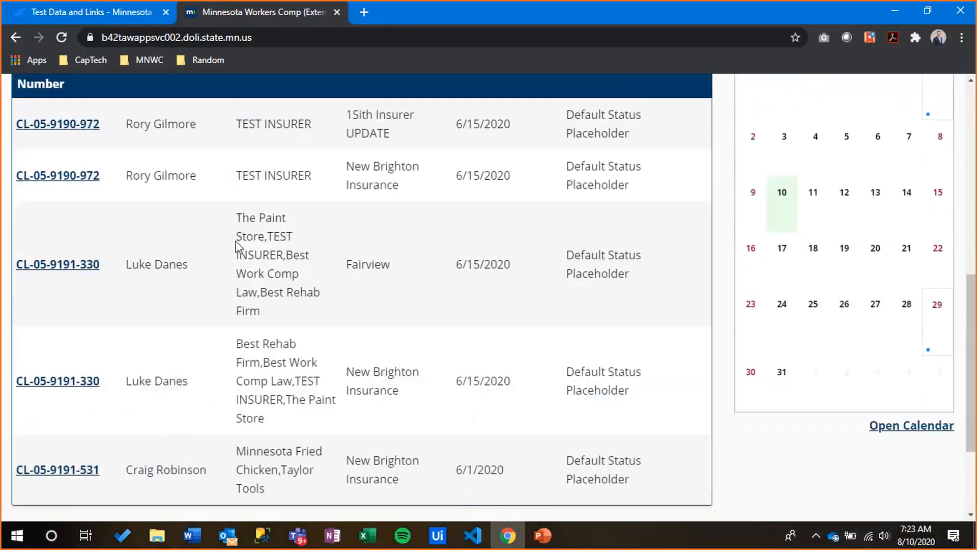
scroll(236, 240, "up", 6)
double_click(156, 197)
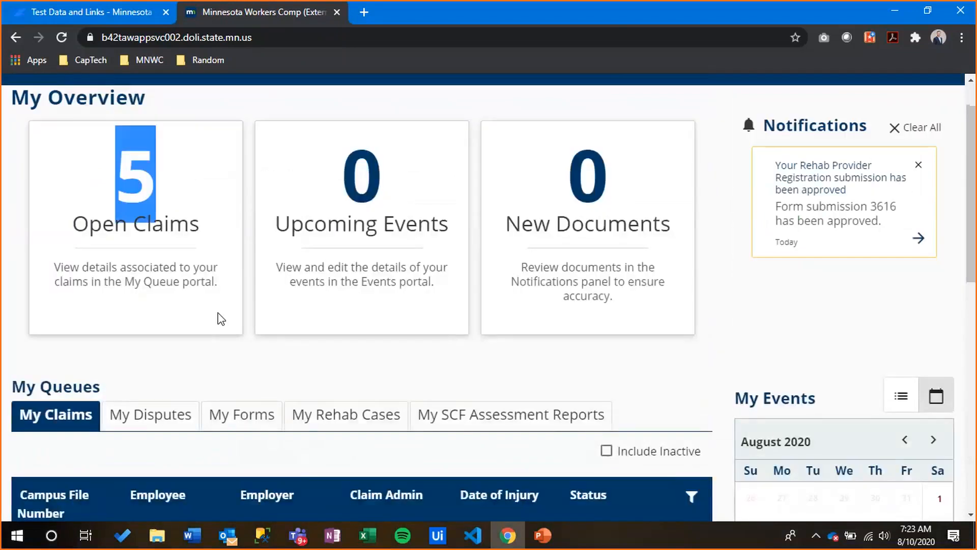
scroll(221, 319, "down", 7)
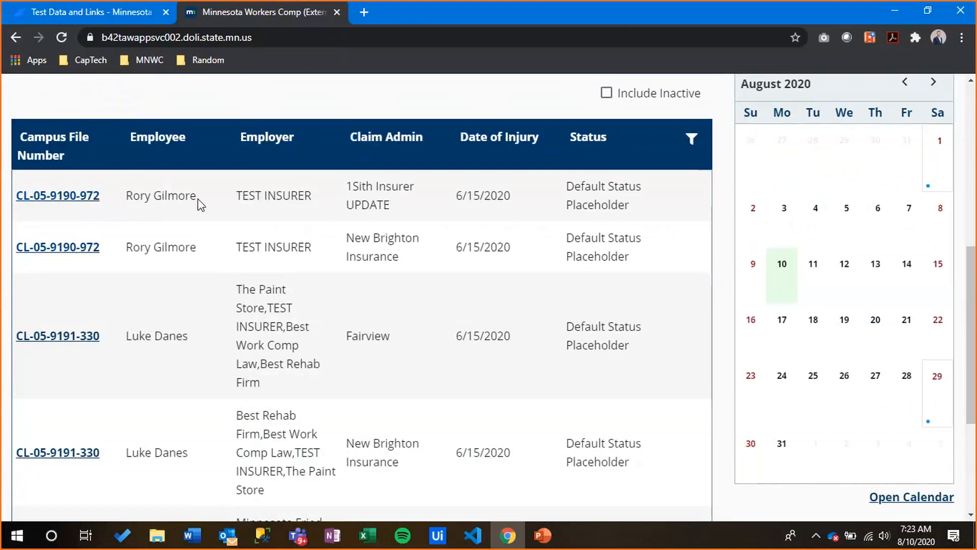
right_click(80, 195)
key("Escape")
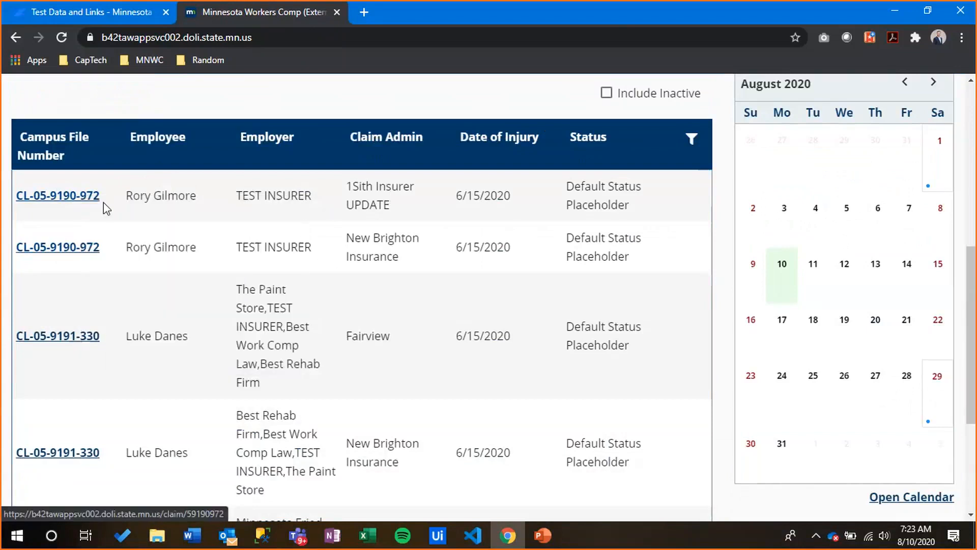
left_click(103, 203)
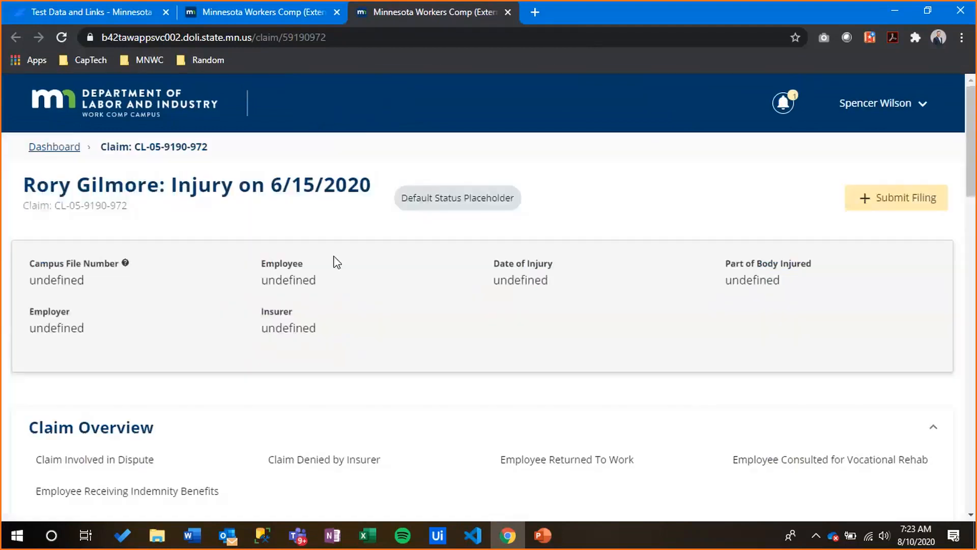
scroll(313, 244, "down", 1)
scroll(313, 243, "down", 2)
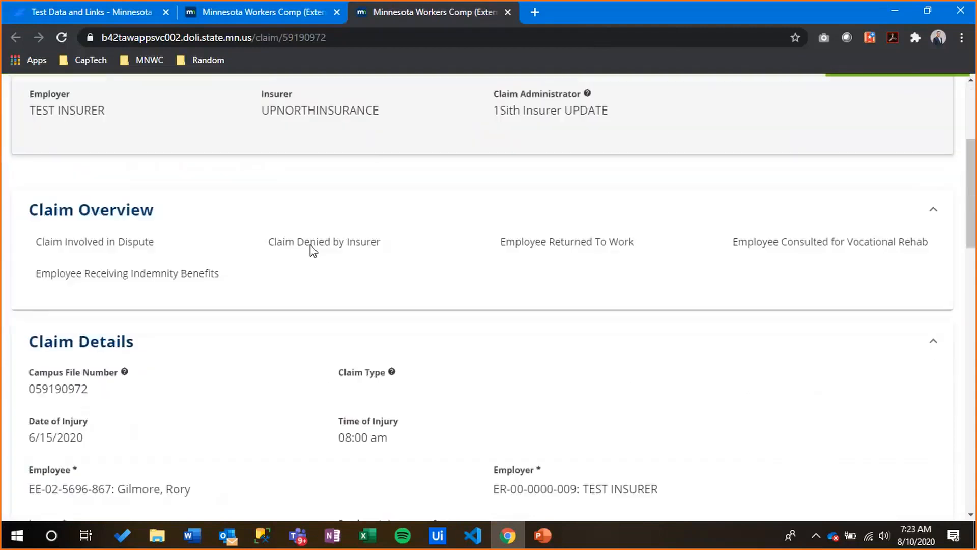
scroll(310, 245, "up", 3)
Return to the dashboard tab and review the My Disputes queue
left_click(268, 13)
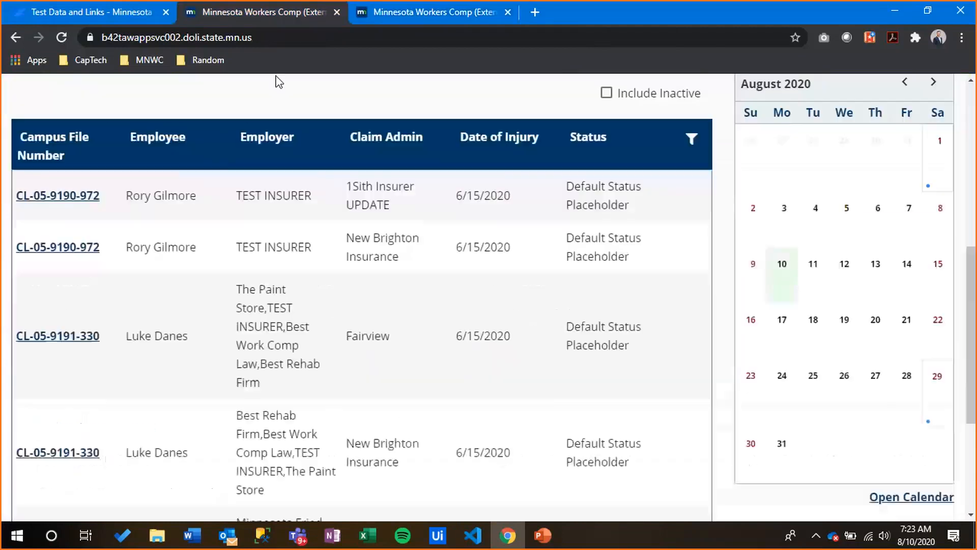
scroll(307, 152, "up", 5)
scroll(176, 202, "down", 3)
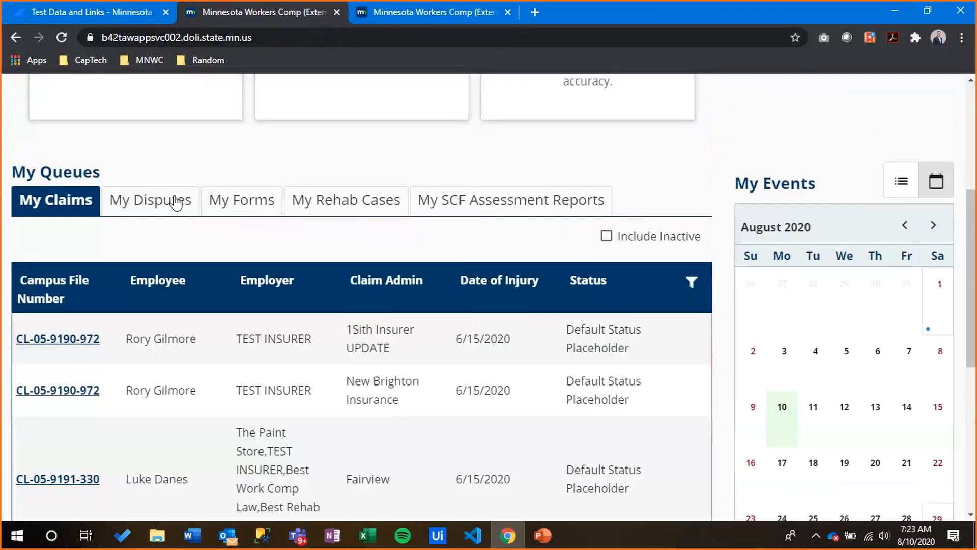
left_click(176, 202)
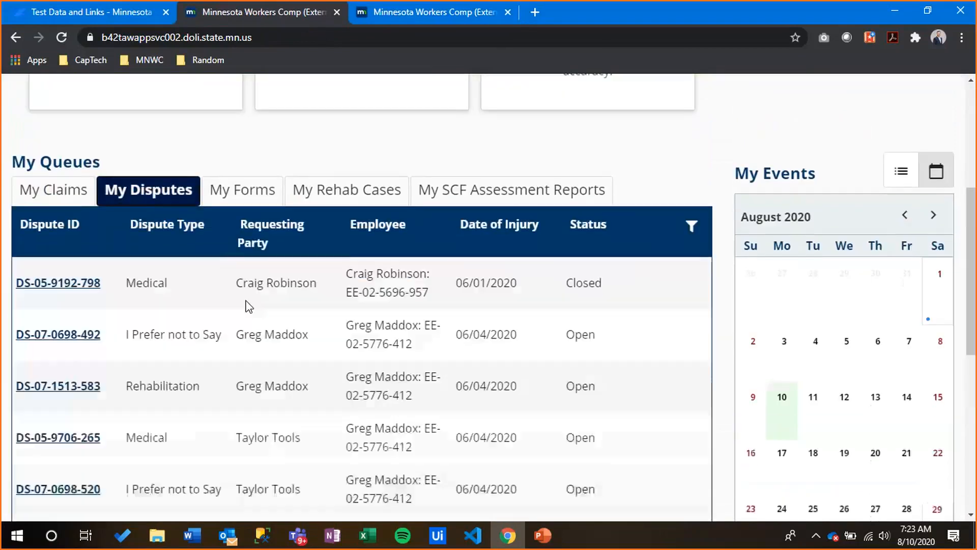
scroll(316, 375, "down", 6)
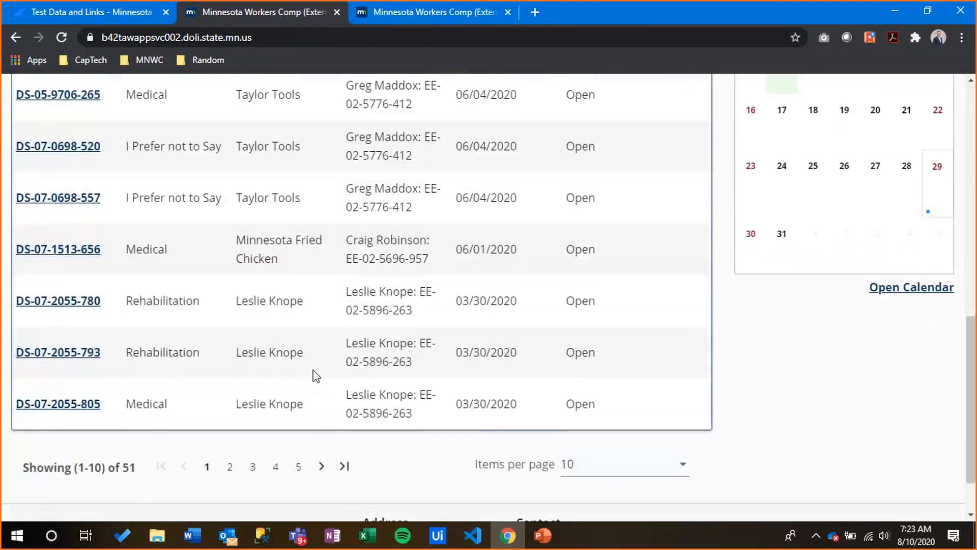
scroll(316, 375, "down", 1)
scroll(316, 375, "up", 7)
Review My Forms, highlighting the second form's Draft status, then switch to My Rehab Cases
left_click(264, 350)
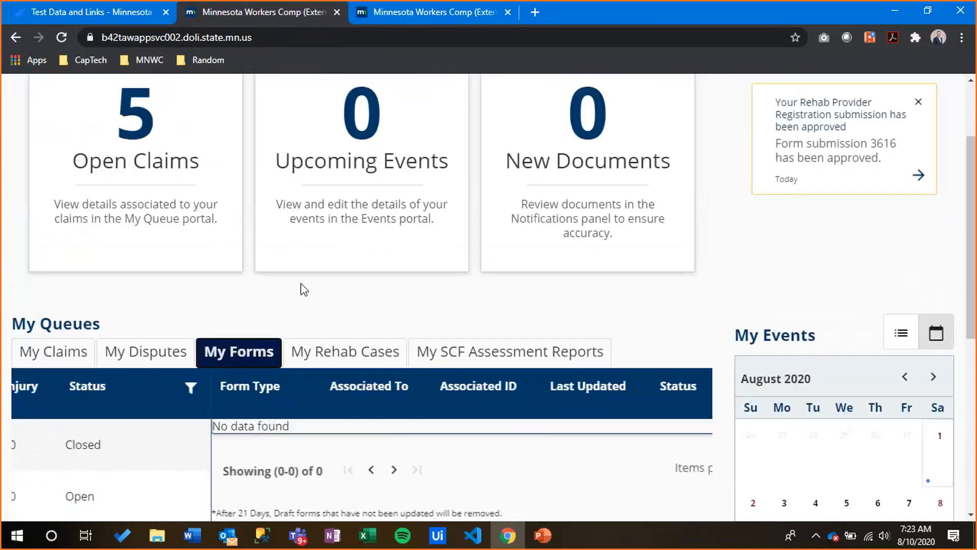
scroll(304, 290, "down", 2)
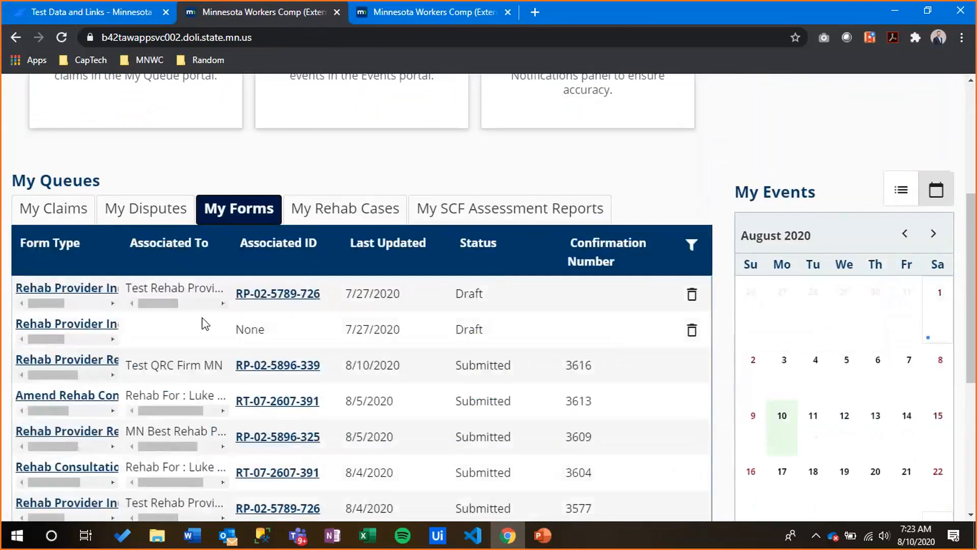
scroll(205, 323, "down", 2)
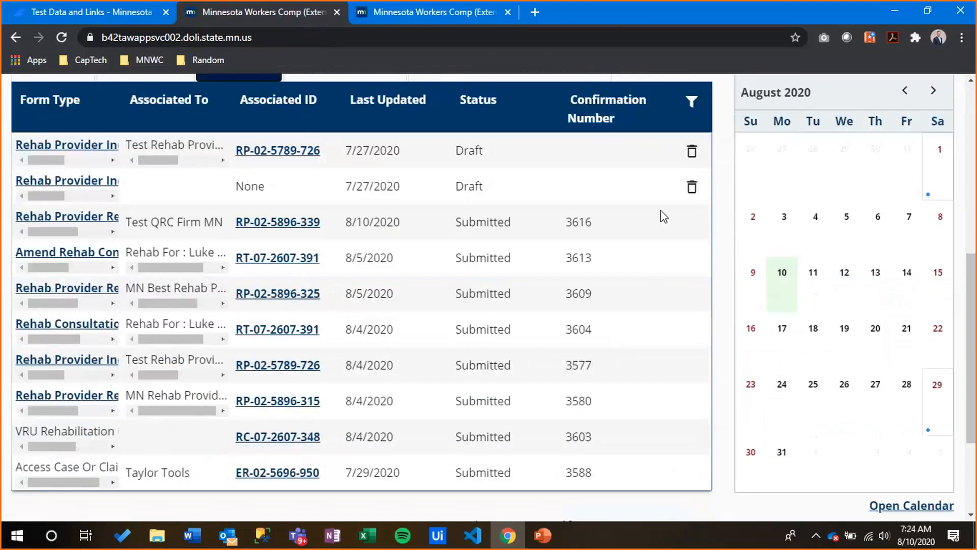
scroll(425, 186, "up", 3)
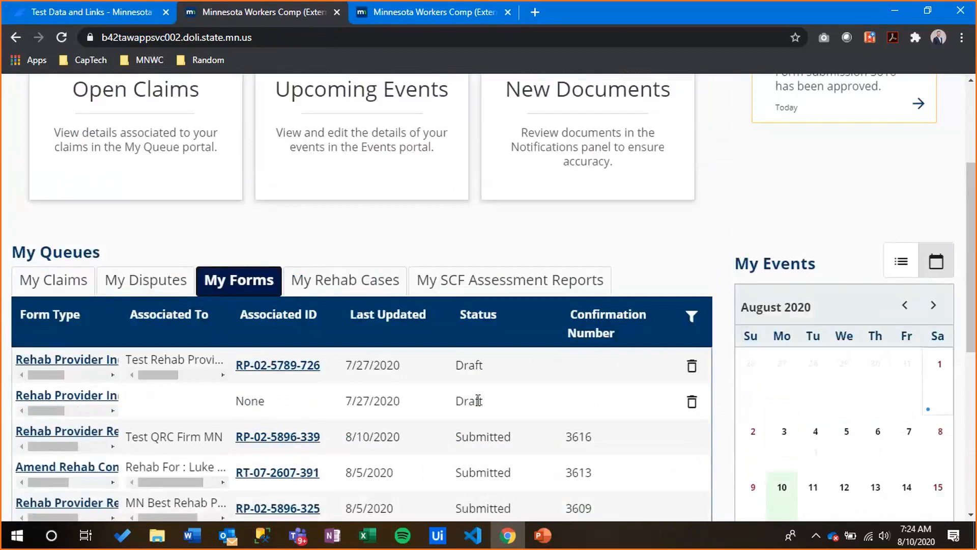
left_click_drag(482, 401, 465, 395)
double_click(465, 394)
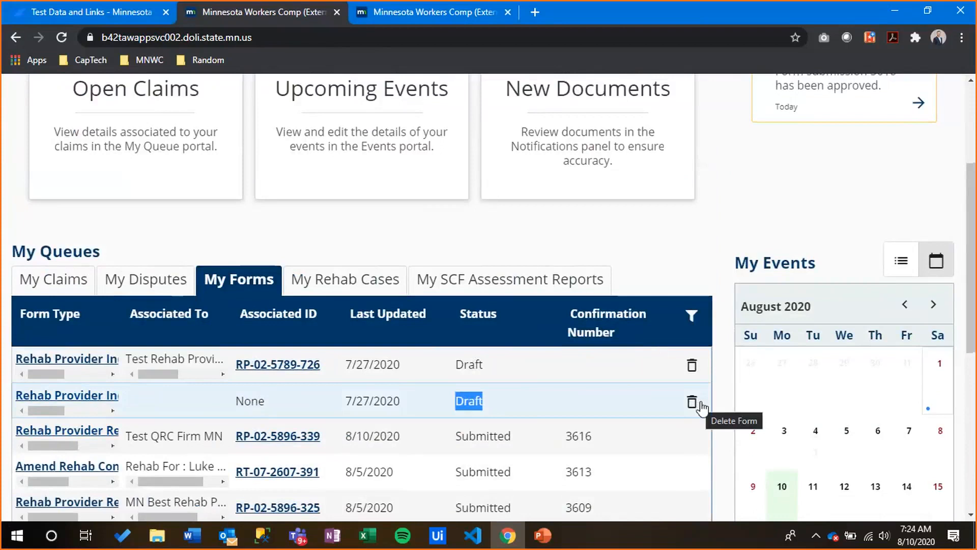
left_click(688, 226)
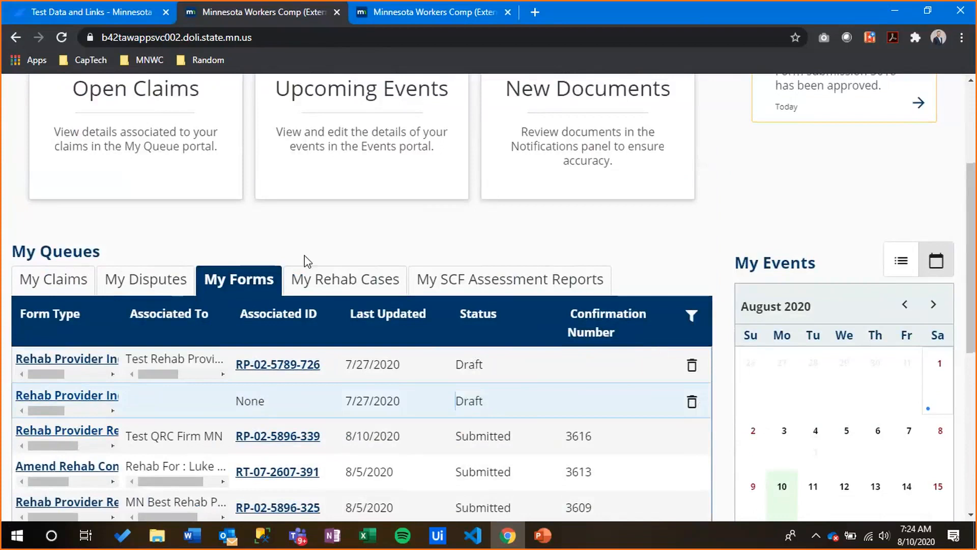
left_click(365, 294)
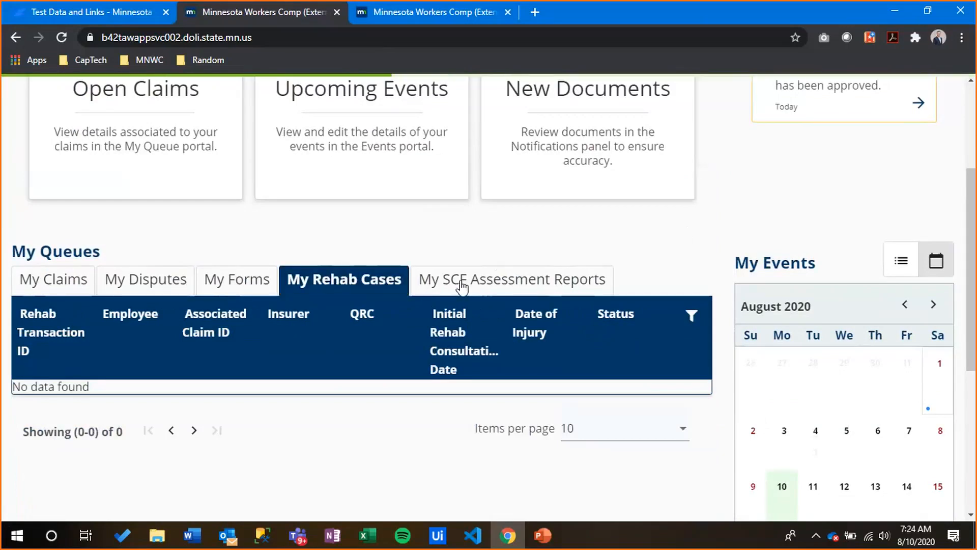
Switch the dashboard back to the My Claims queue and scroll to the top
left_click(60, 279)
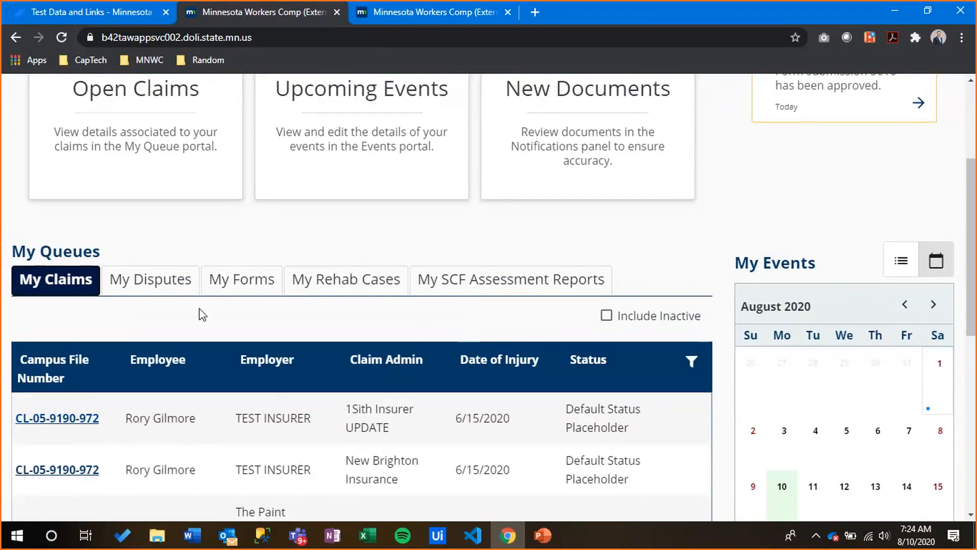
scroll(823, 143, "up", 3)
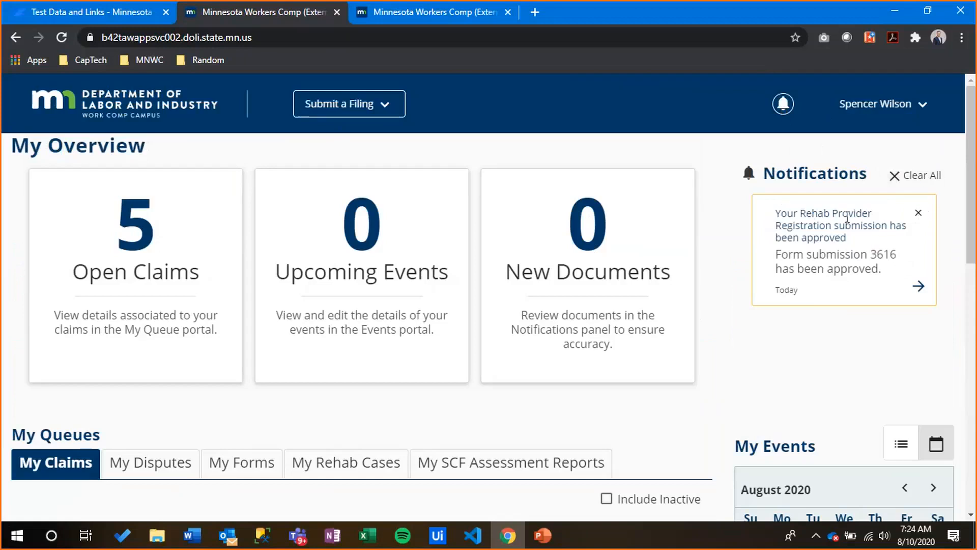
Highlight the registration approval notice, view the Test QRC Firm MN record, and return to the dashboard
left_click_drag(780, 213, 868, 225)
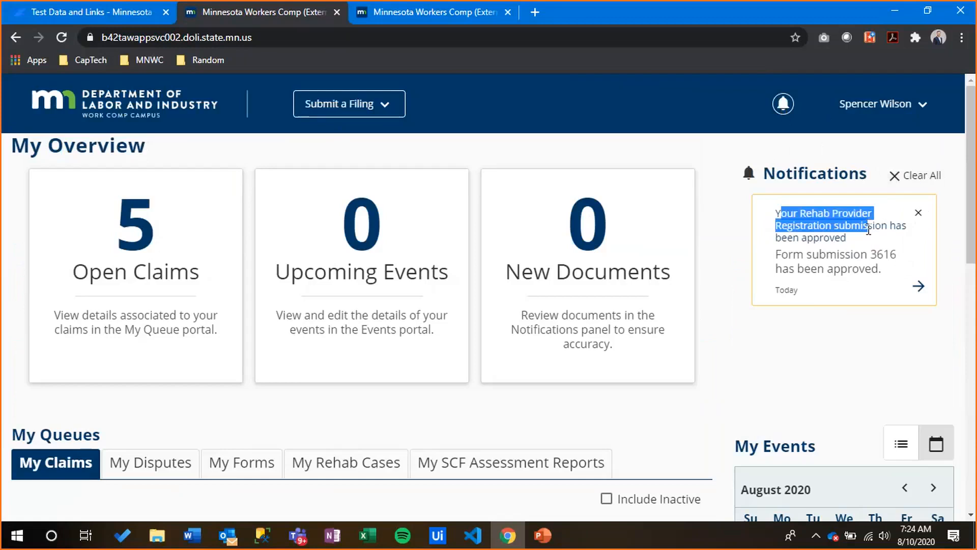
left_click(868, 230)
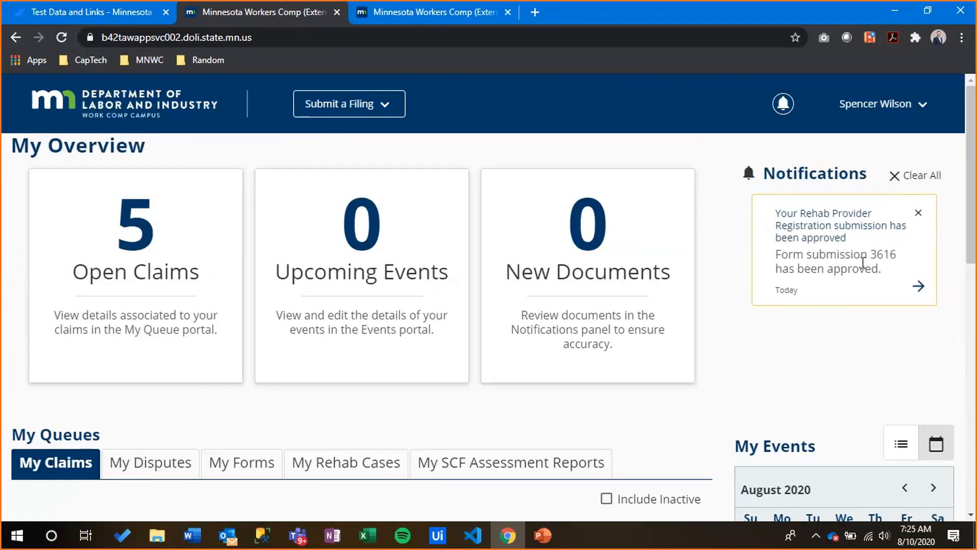
left_click(919, 288)
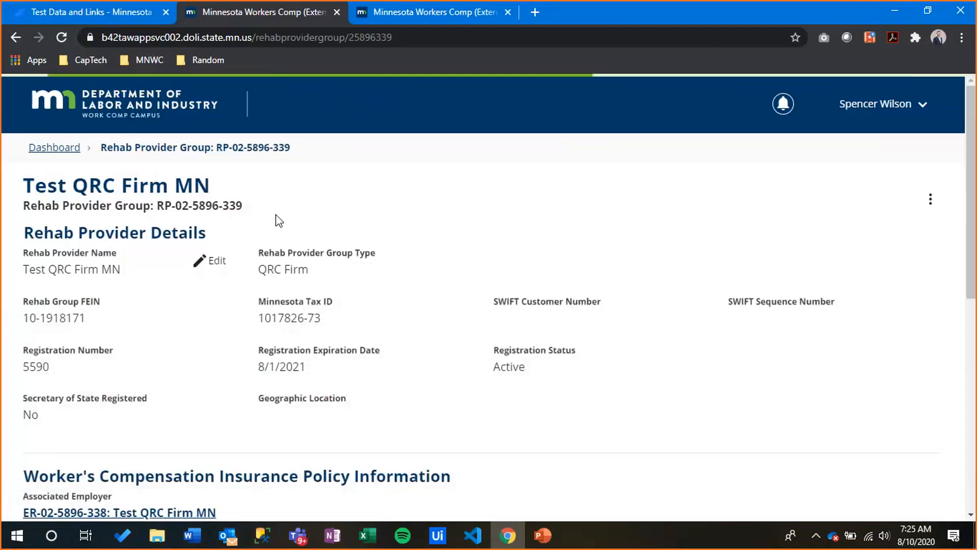
scroll(214, 345, "down", 4)
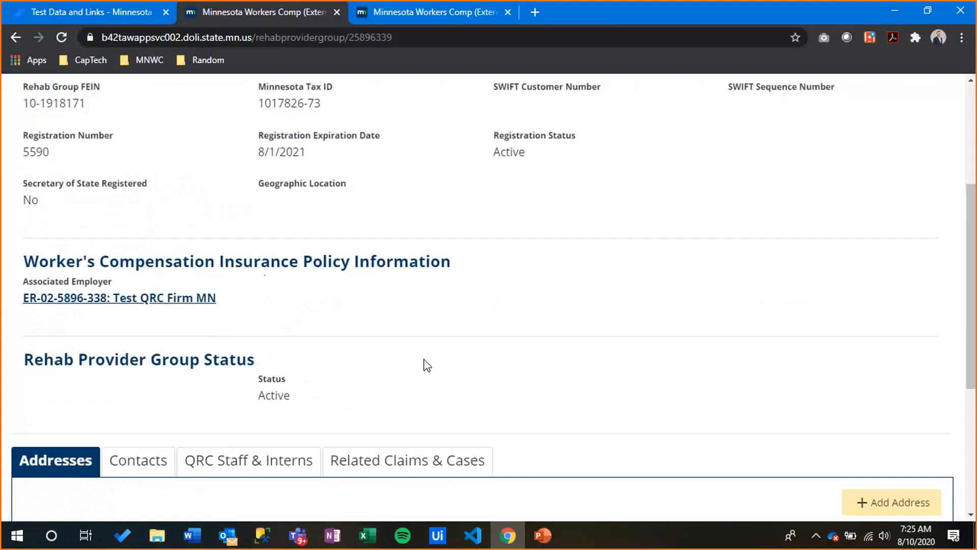
scroll(394, 263, "up", 5)
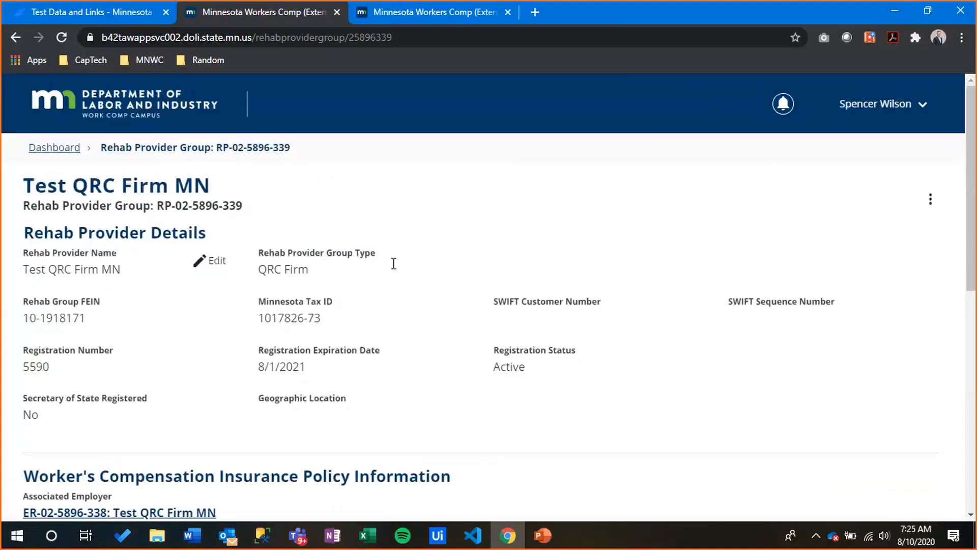
left_click(145, 109)
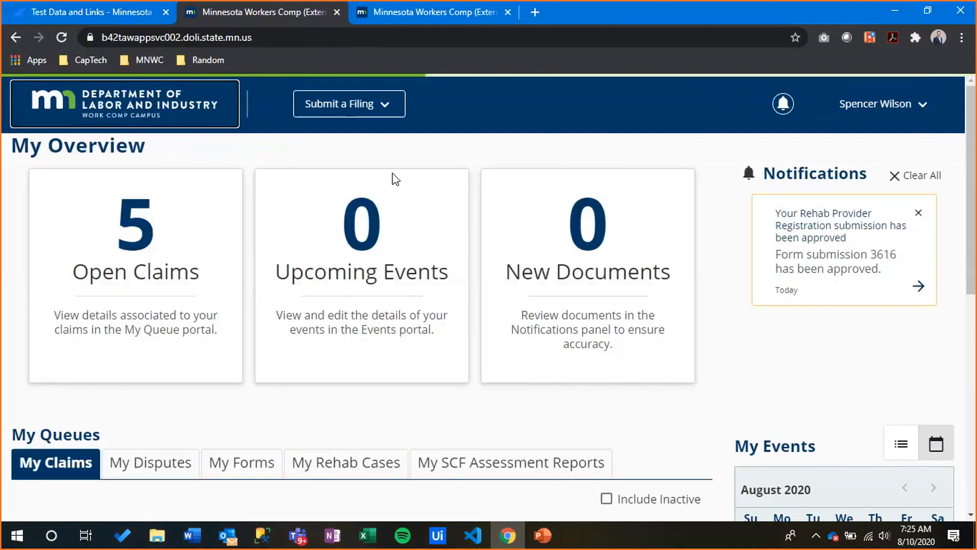
Under Submit a Filing, choose Access a Case or Claim, then Request or Redeem an Access Code
left_click(389, 109)
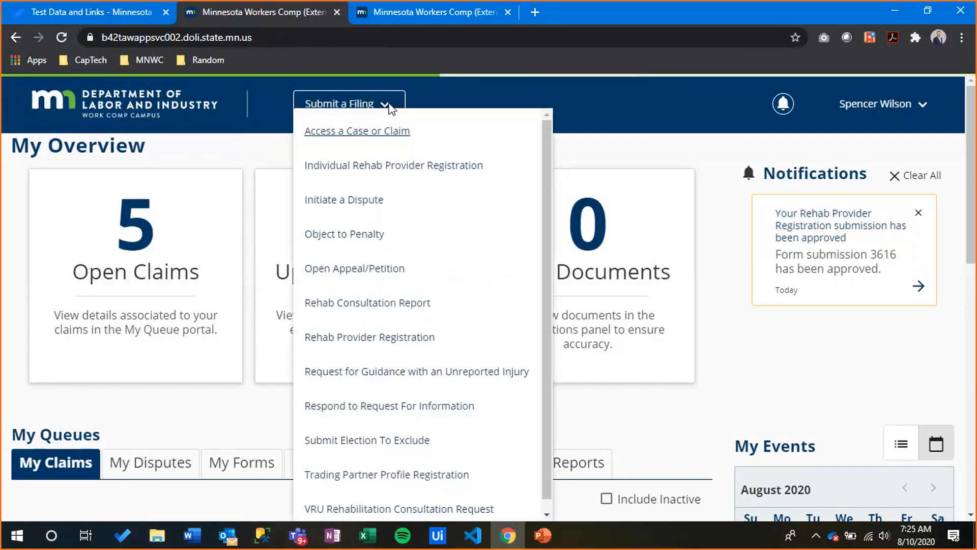
scroll(446, 254, "down", 1)
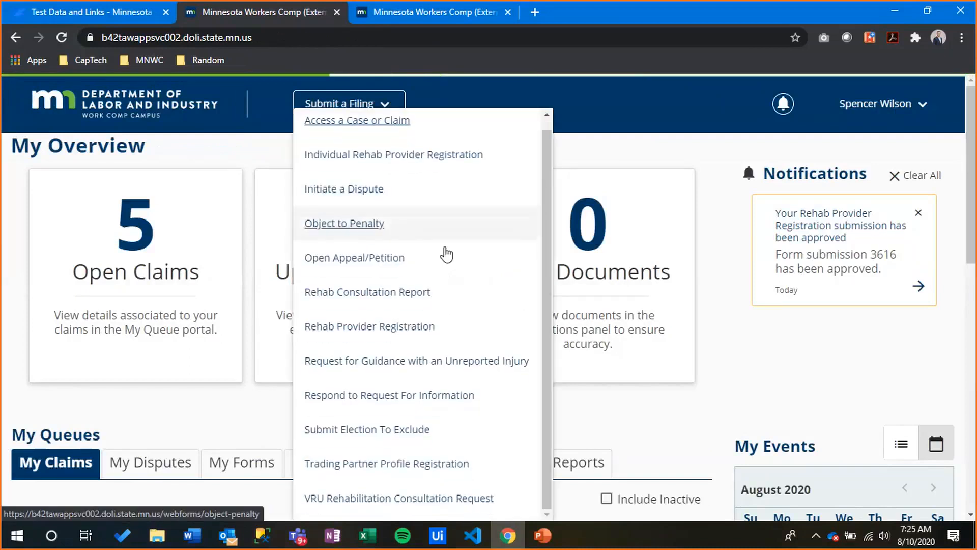
scroll(446, 253, "up", 1)
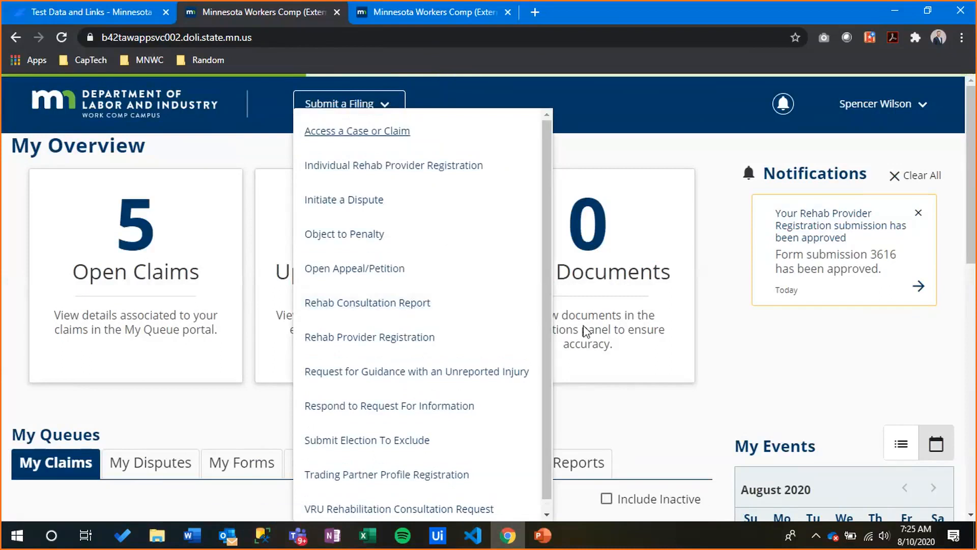
left_click(415, 204)
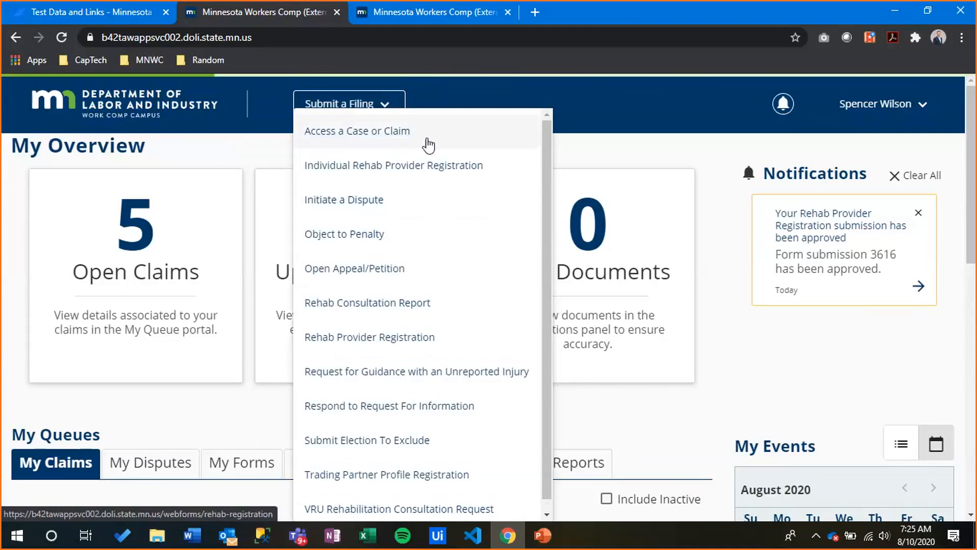
left_click(376, 134)
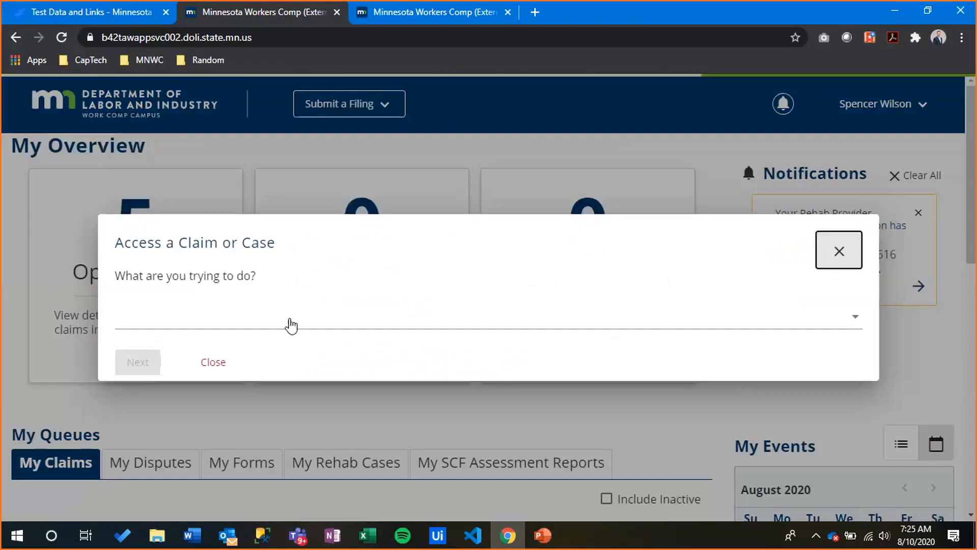
left_click(291, 324)
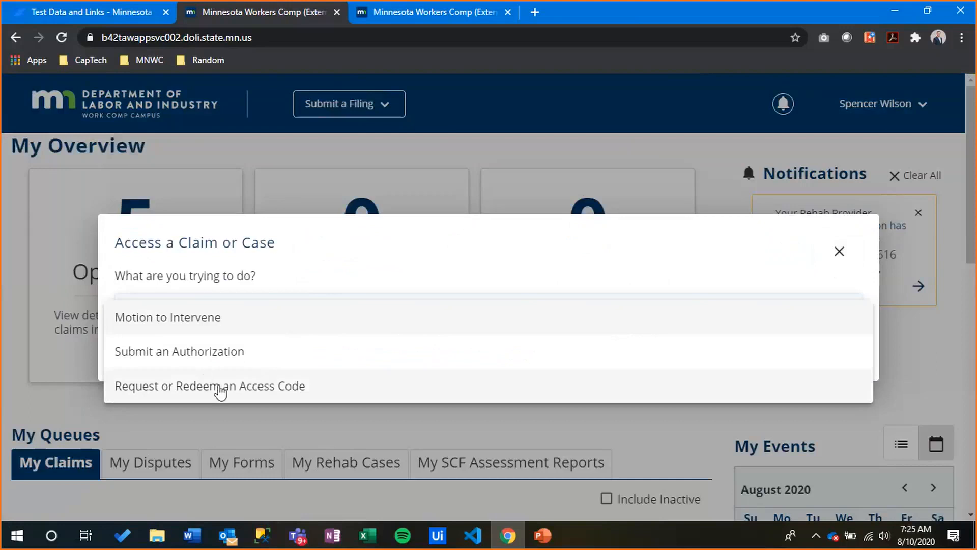
left_click(316, 384)
Answer 'I am the employee named on a claim' and 'I need a code', then review the identity fields
left_click(146, 360)
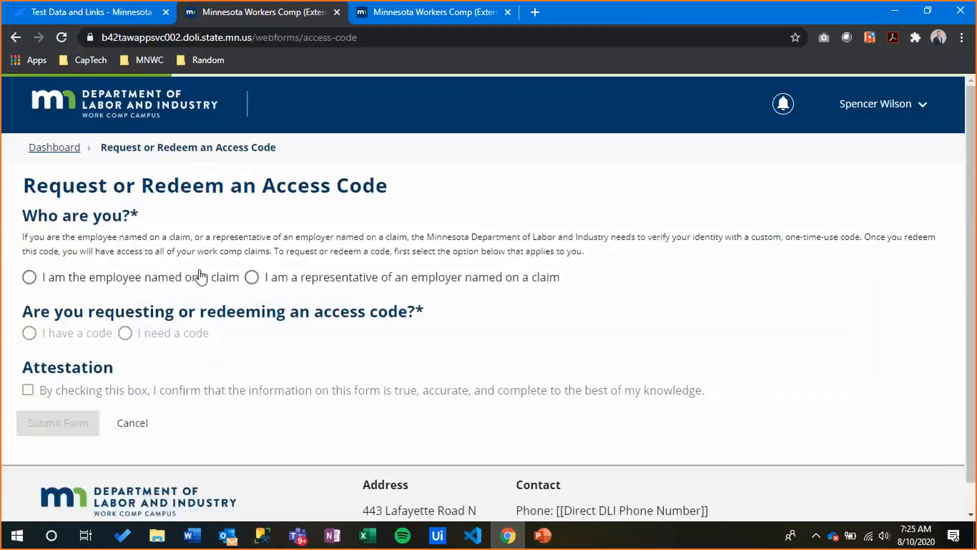
left_click(92, 281)
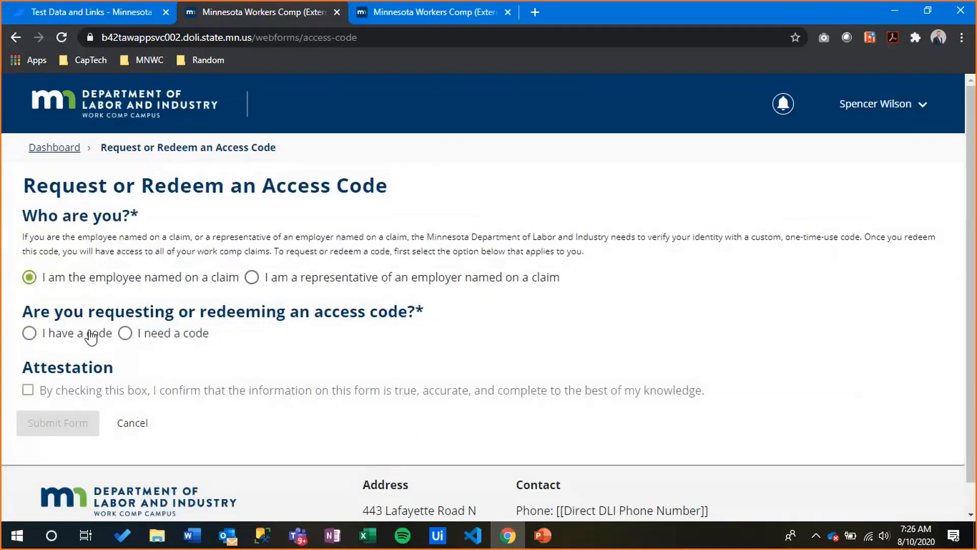
left_click(125, 333)
scroll(130, 386, "down", 4)
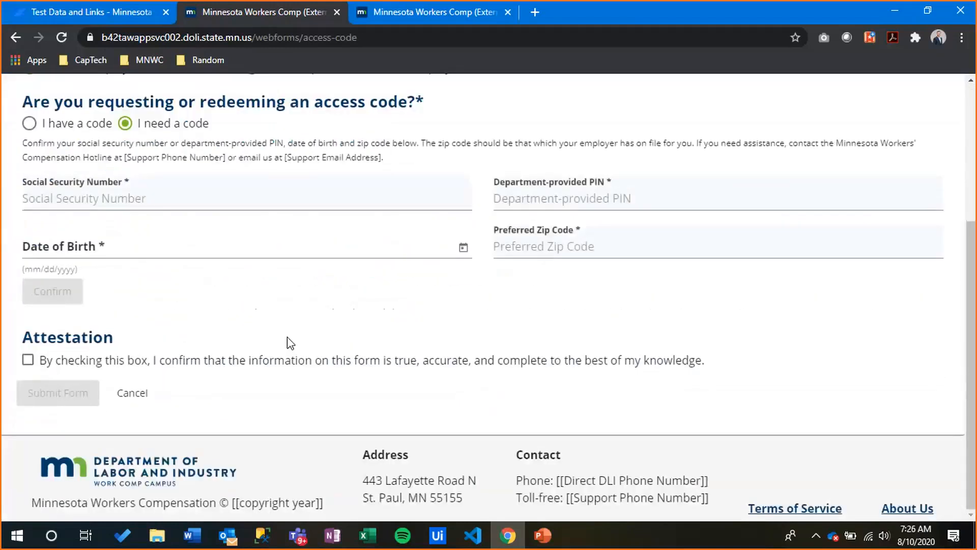
scroll(343, 336, "up", 4)
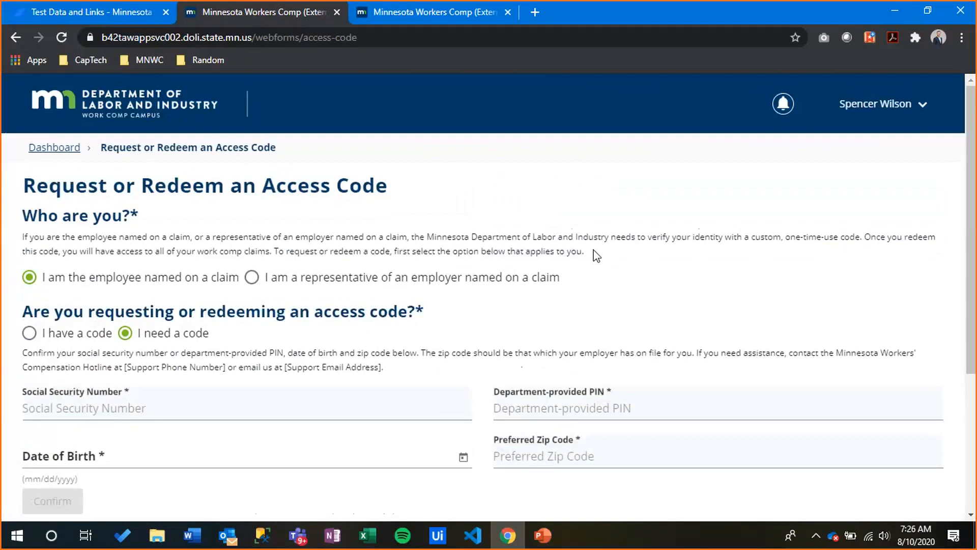
left_click_drag(594, 251, 60, 236)
left_click(61, 236)
scroll(183, 215, "down", 3)
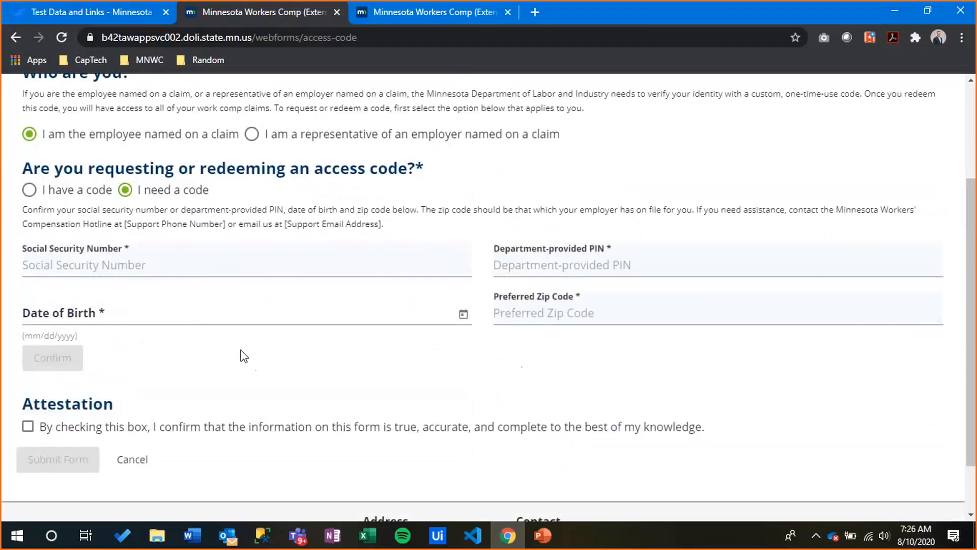
scroll(213, 247, "up", 3)
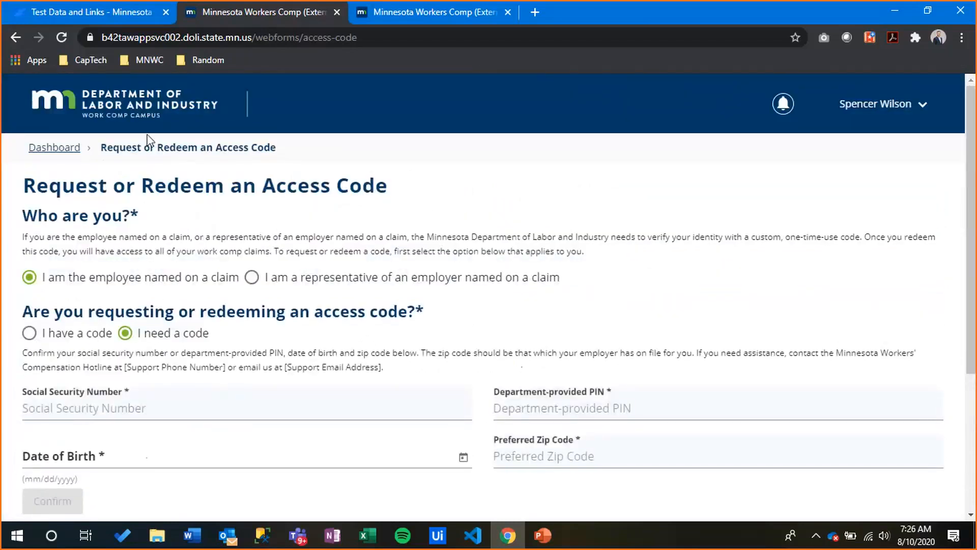
Return to My Overview and browse the Submit a Filing list before closing it
left_click(132, 121)
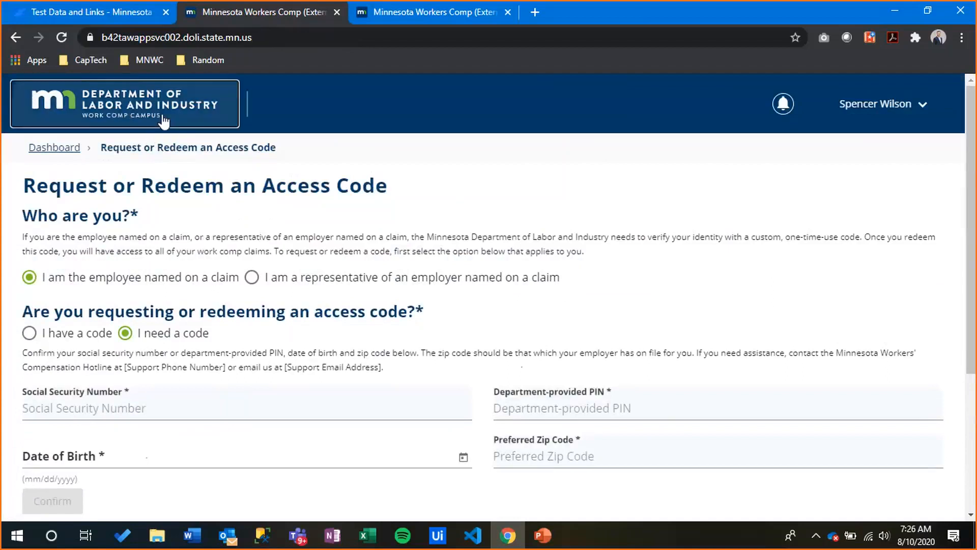
left_click(327, 102)
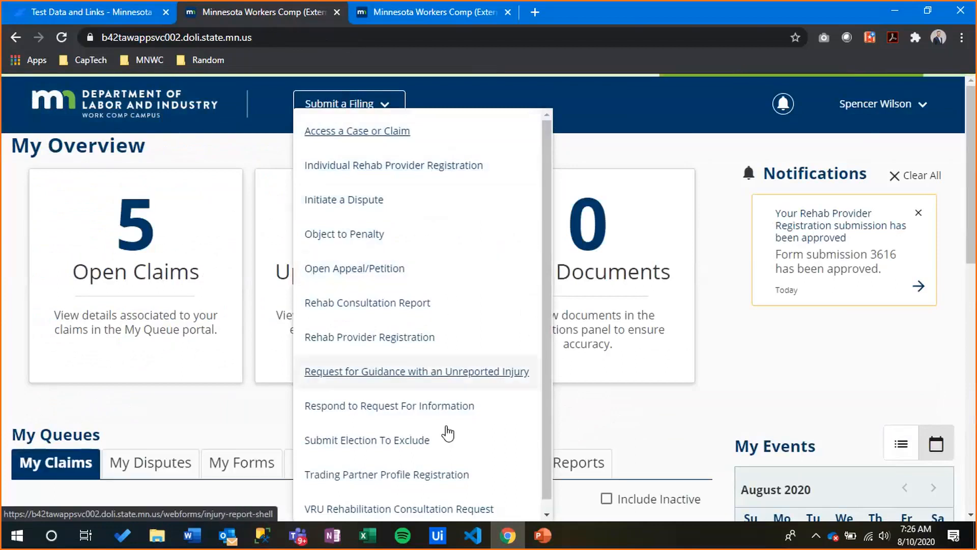
scroll(504, 474, "down", 1)
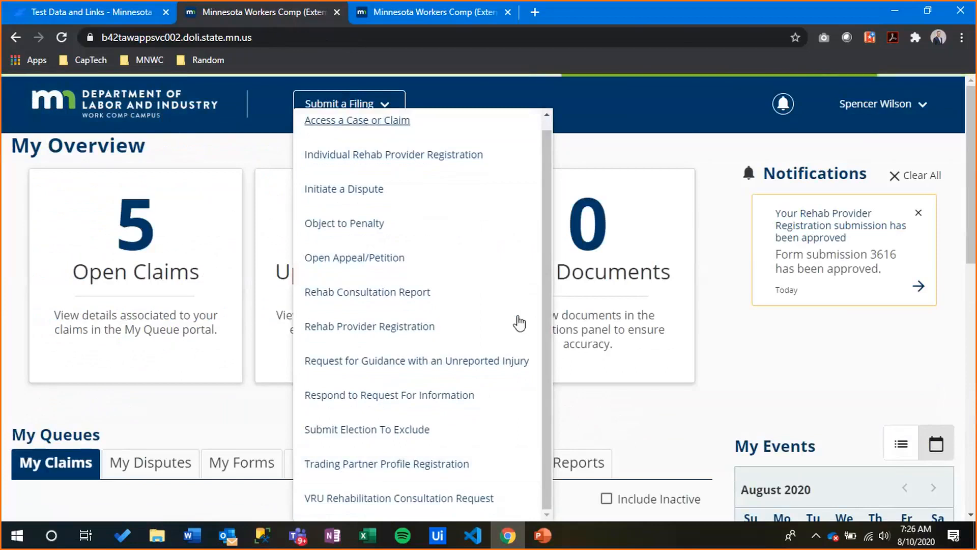
left_click(602, 418)
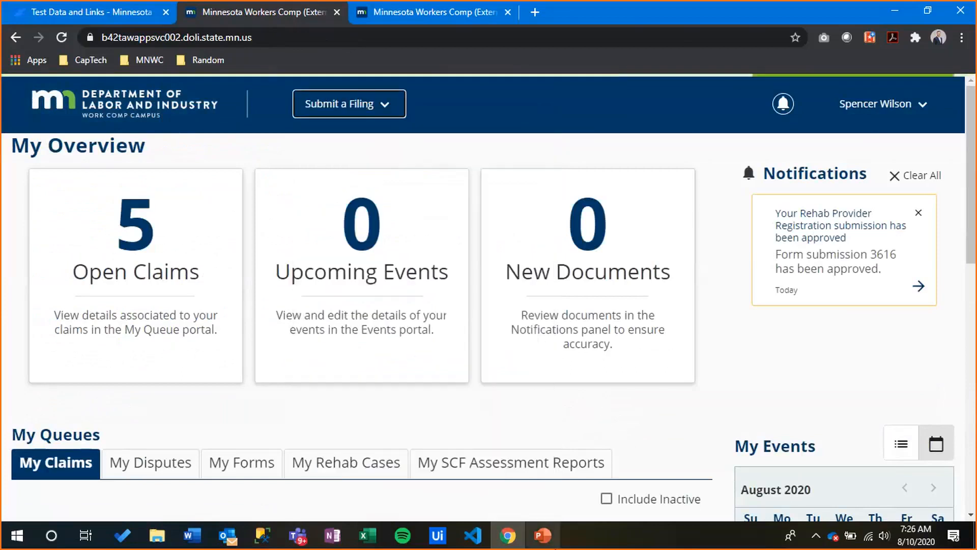
Start the Campus 101 slide show from slide 20 and swap presenter view for full screen
left_click(543, 536)
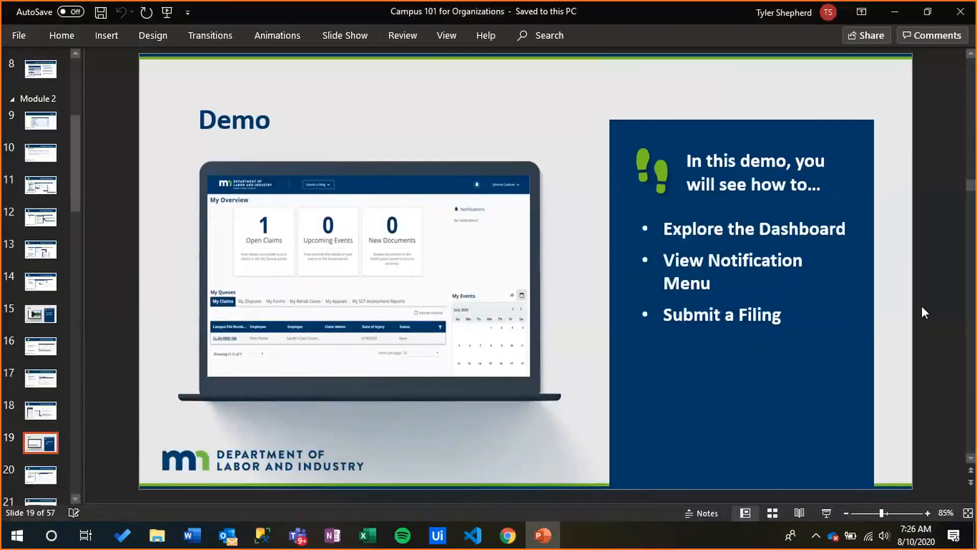
scroll(921, 307, "down", 1)
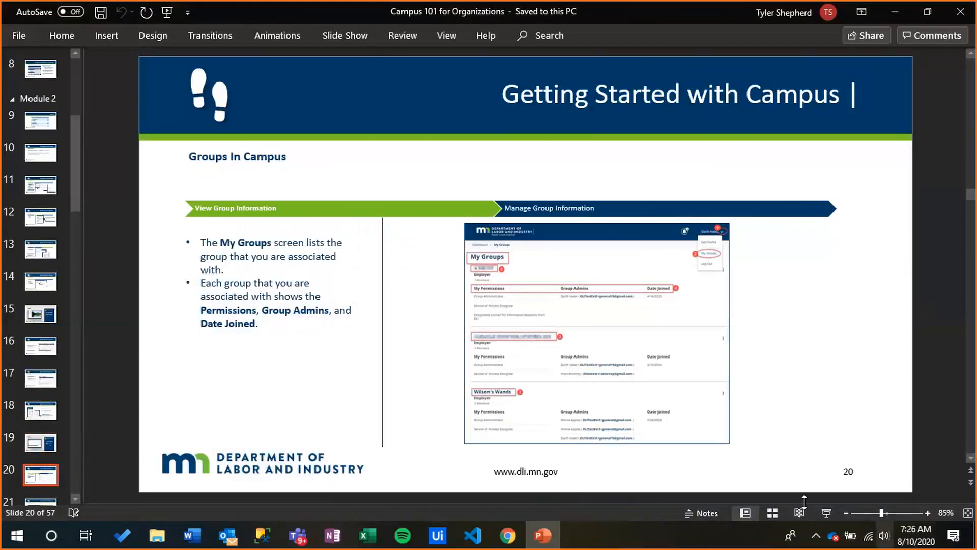
left_click(830, 512)
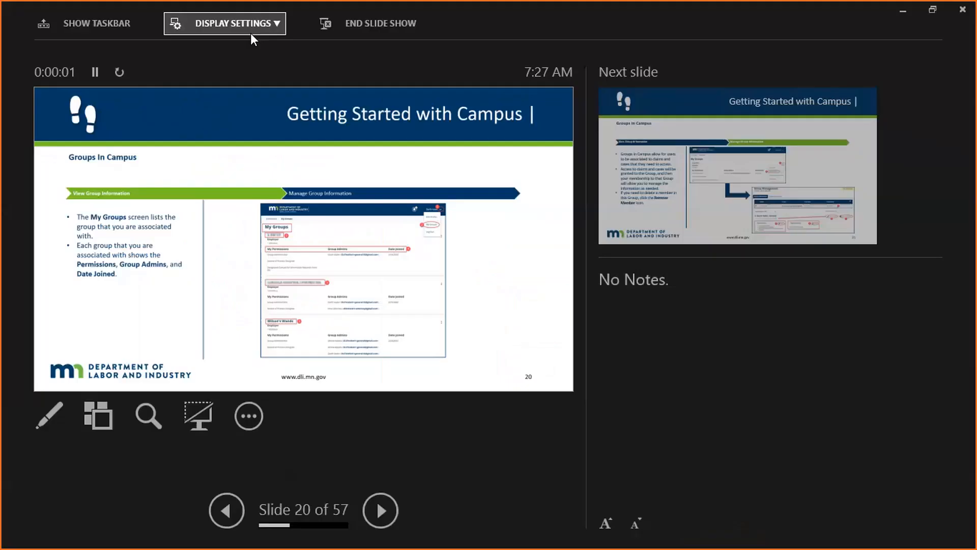
left_click(249, 29)
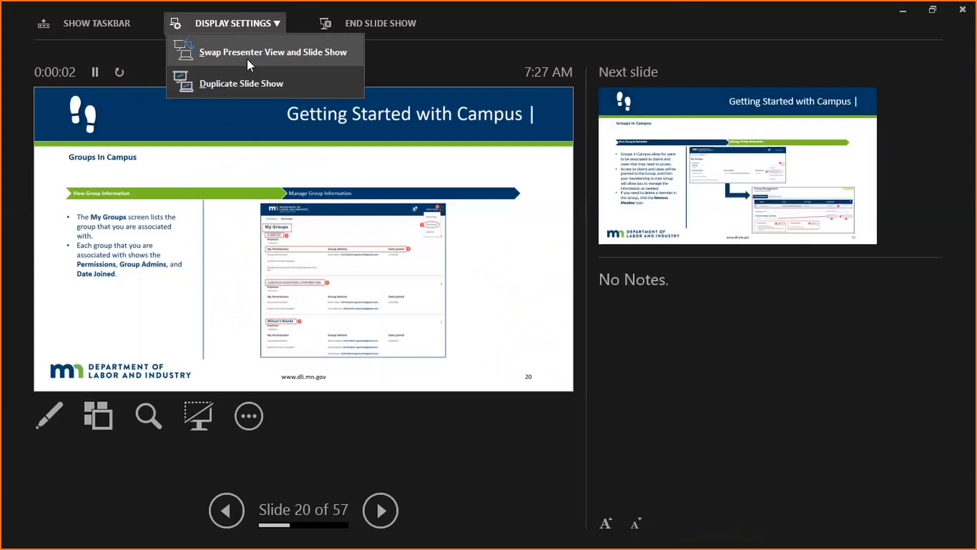
left_click(247, 55)
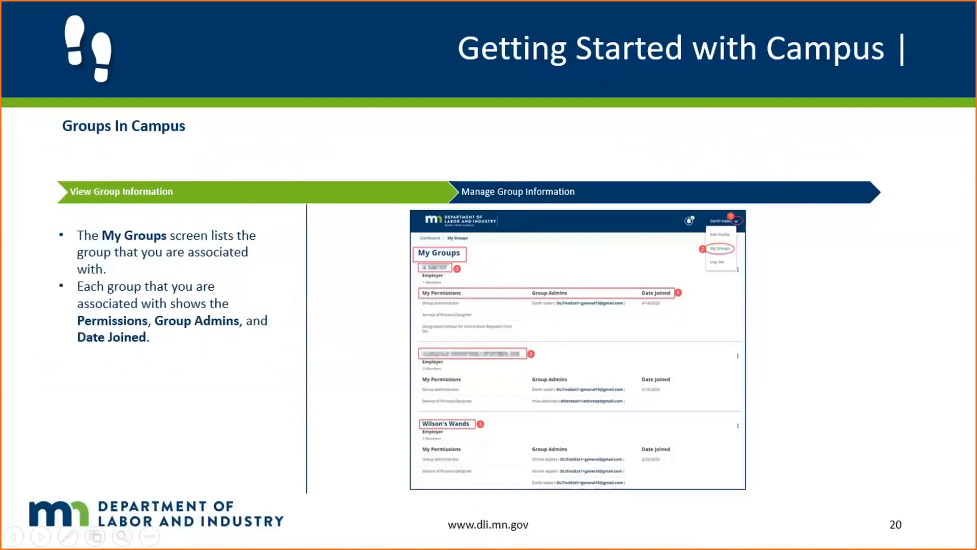
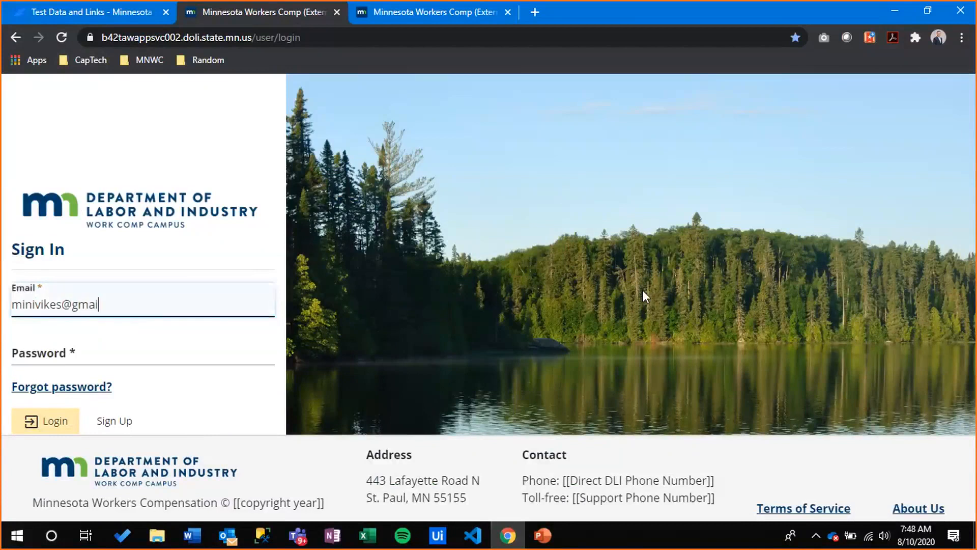
Sign in with the account email and password, then accept the access requirements acknowledgement
key("Tab")
type("•••••••••••••••")
key("Return")
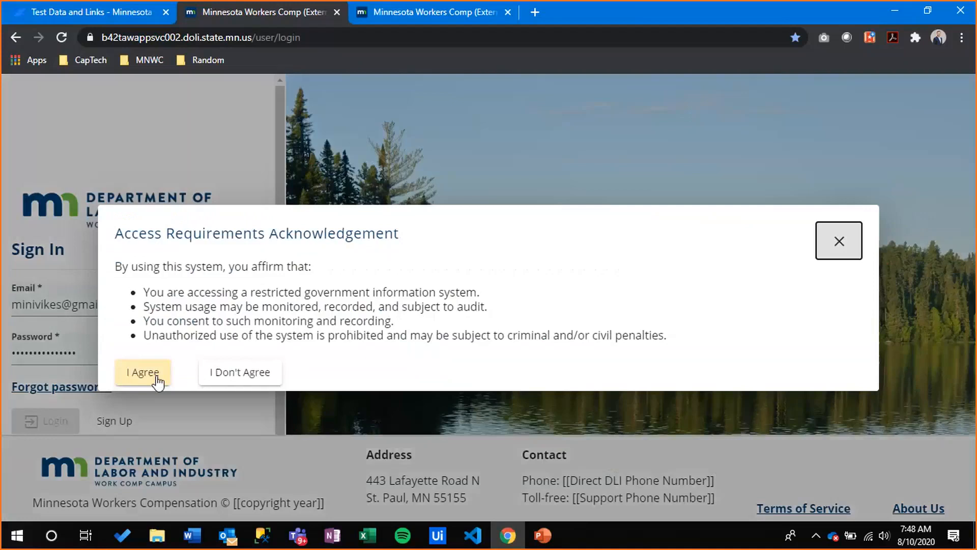
left_click(151, 372)
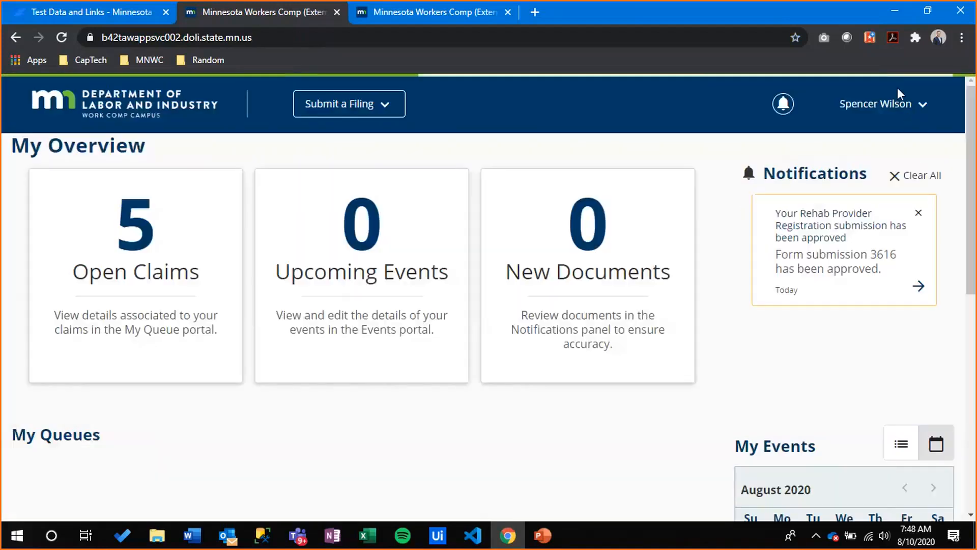
Go to My Groups from the account menu and find New Brighton Insurance
left_click(895, 102)
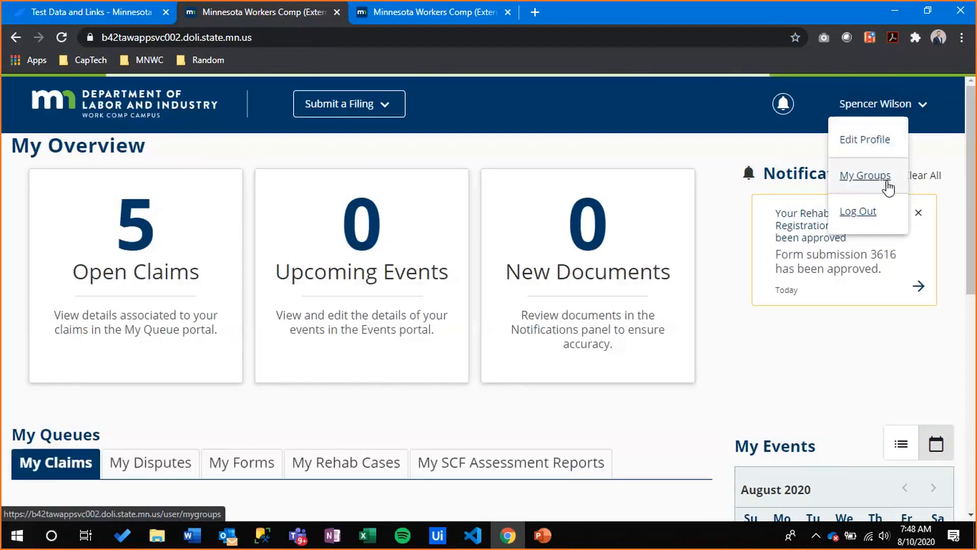
left_click(886, 180)
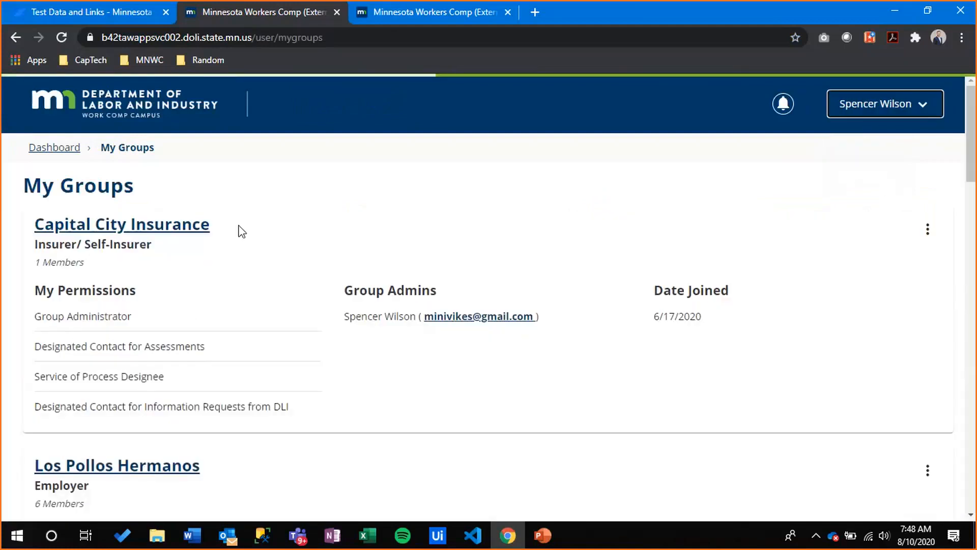
scroll(197, 239, "down", 7)
scroll(197, 240, "down", 10)
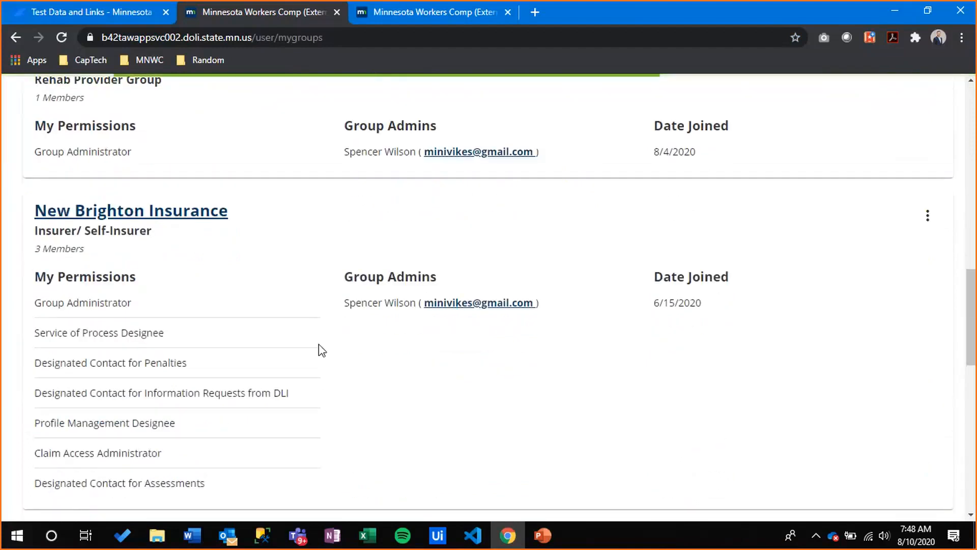
scroll(322, 351, "down", 3)
scroll(836, 221, "up", 1)
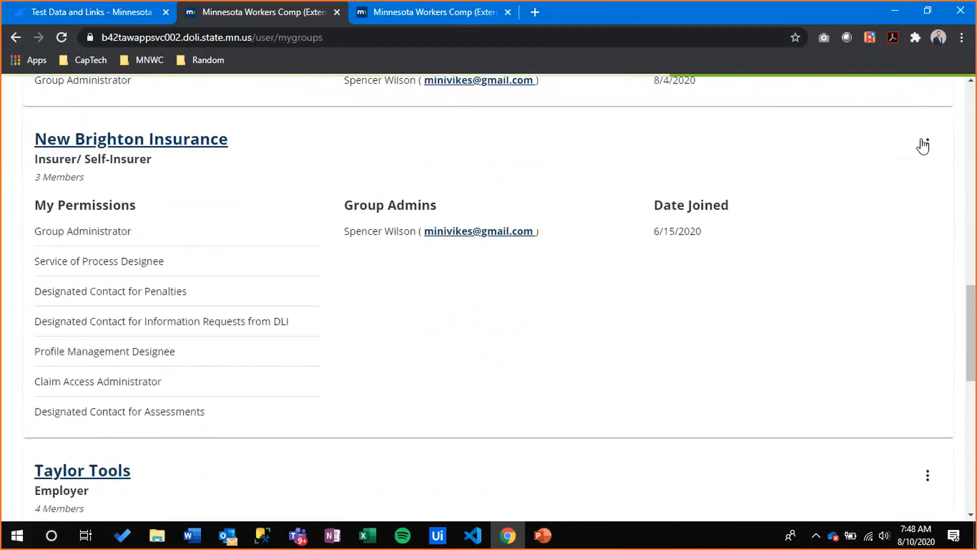
Choose Manage Case/Claim Access from New Brighton Insurance's actions menu
left_click(927, 142)
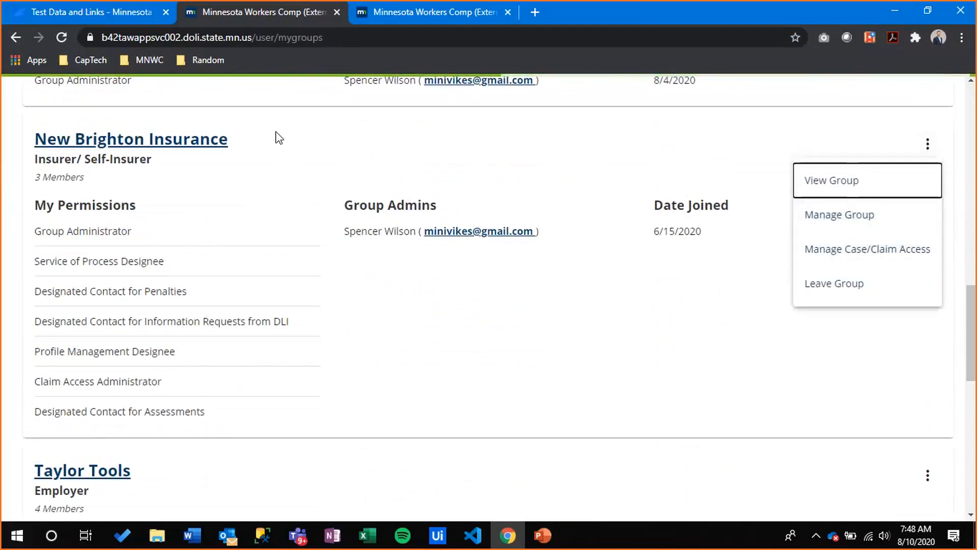
left_click(204, 145)
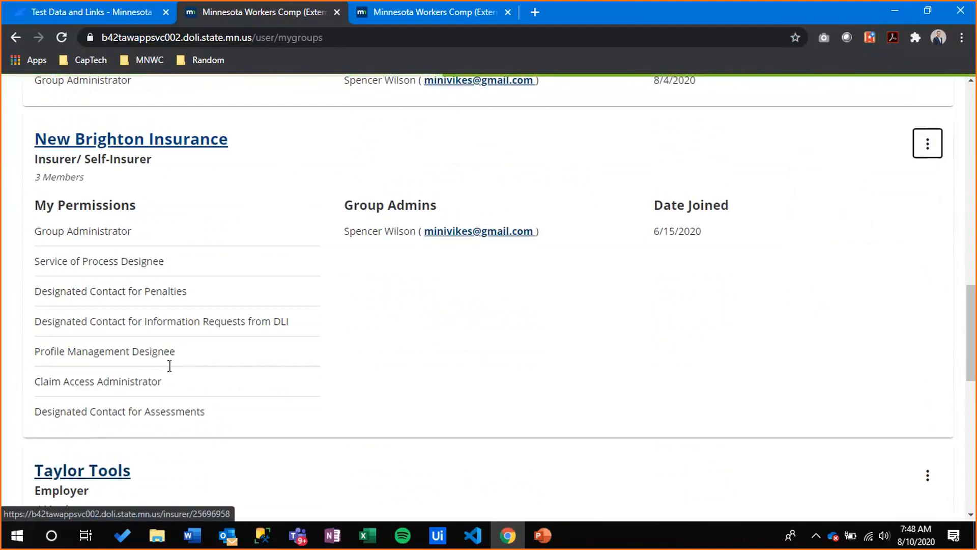
left_click_drag(137, 230, 41, 233)
left_click(111, 224)
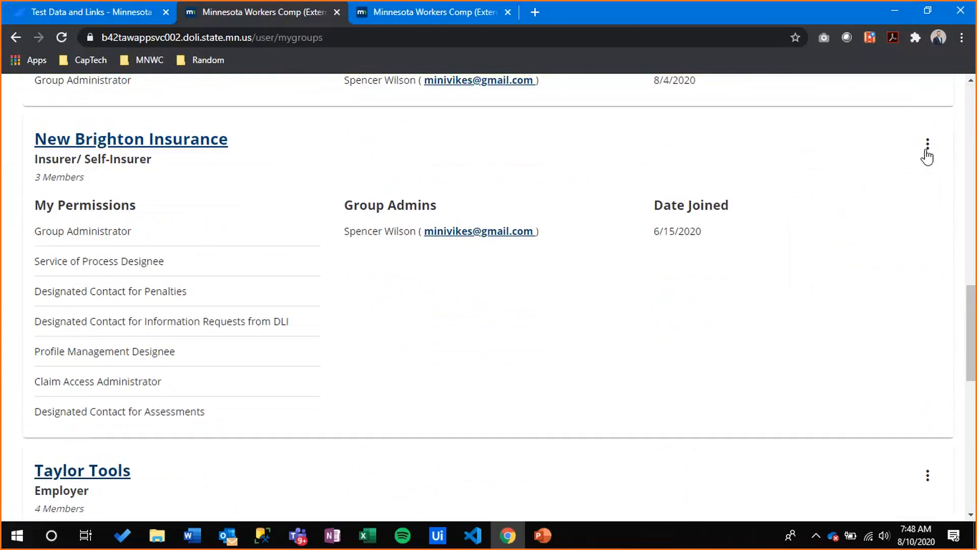
left_click(927, 144)
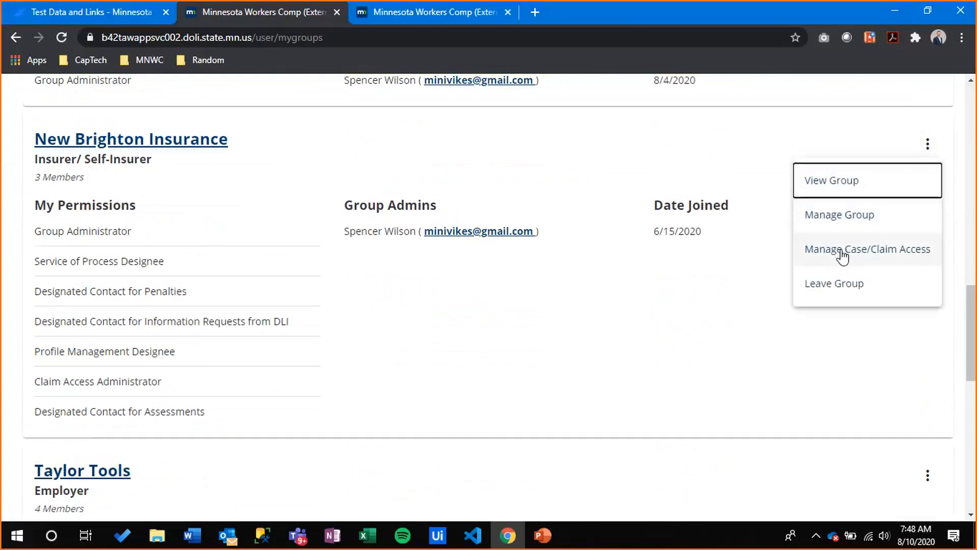
left_click(843, 255)
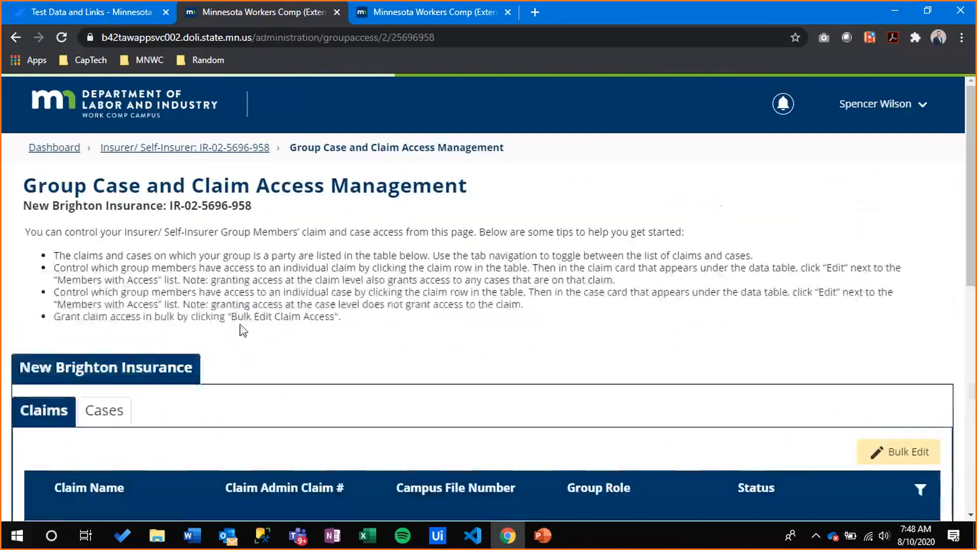
Check the Cases tab, then open the first injury claim's two members and eight cases
scroll(254, 320, "down", 3)
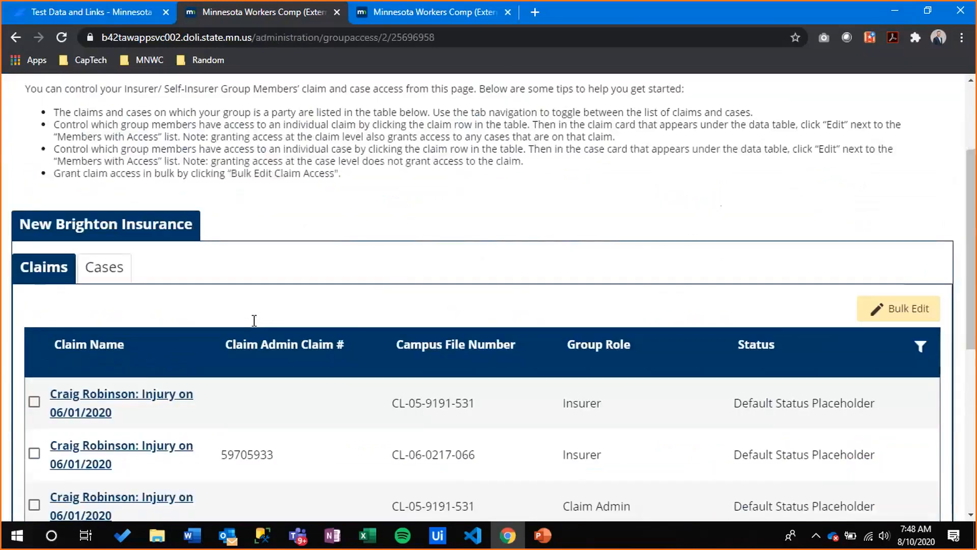
scroll(254, 320, "down", 3)
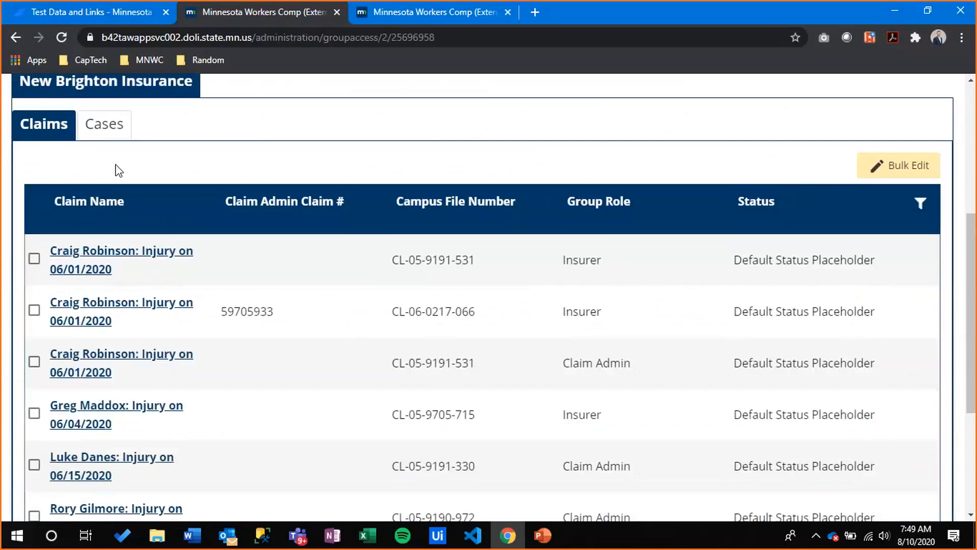
left_click(111, 134)
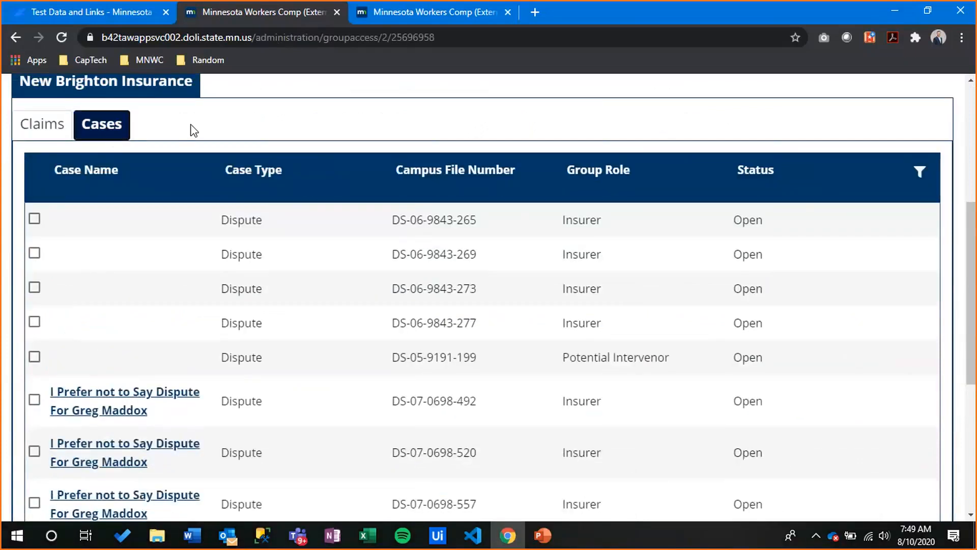
left_click(64, 133)
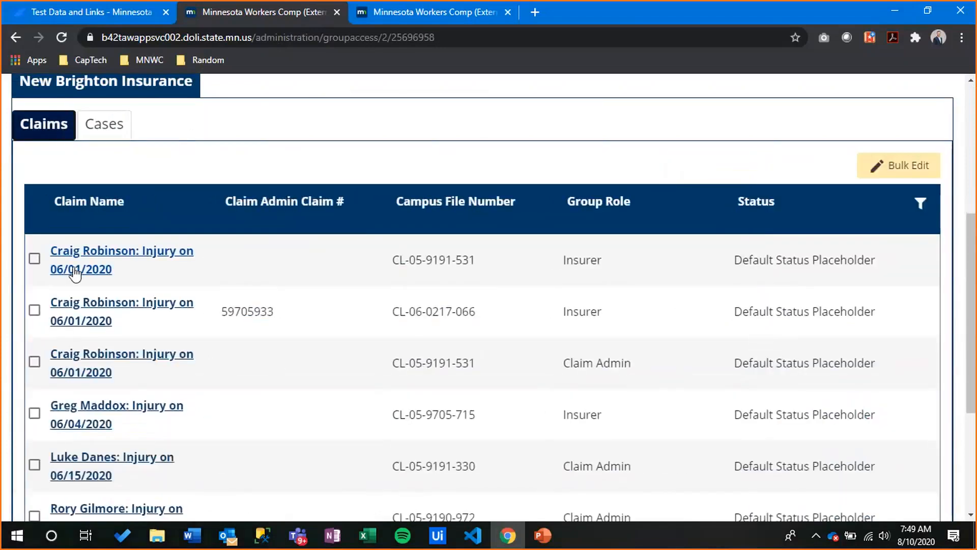
left_click(435, 262)
scroll(436, 270, "down", 5)
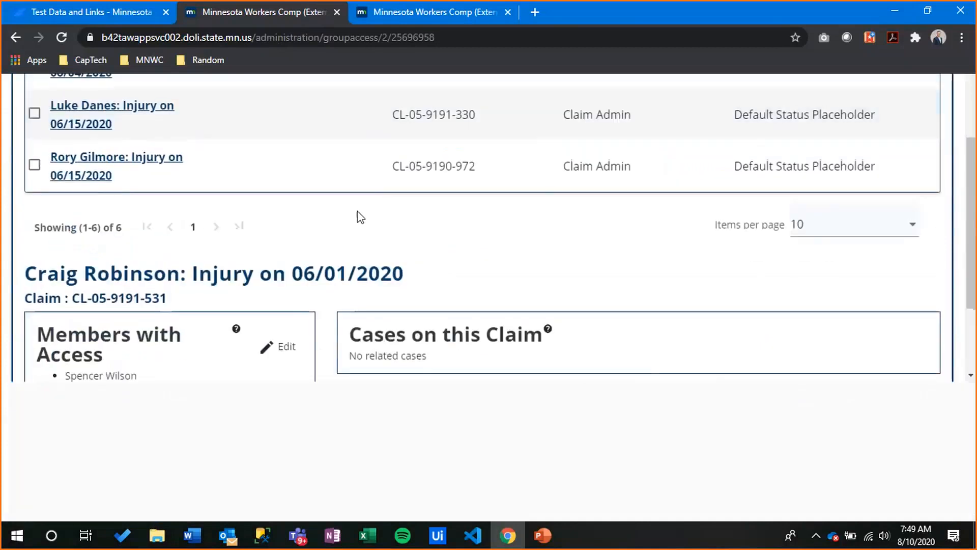
scroll(351, 226, "down", 3)
scroll(326, 251, "down", 3)
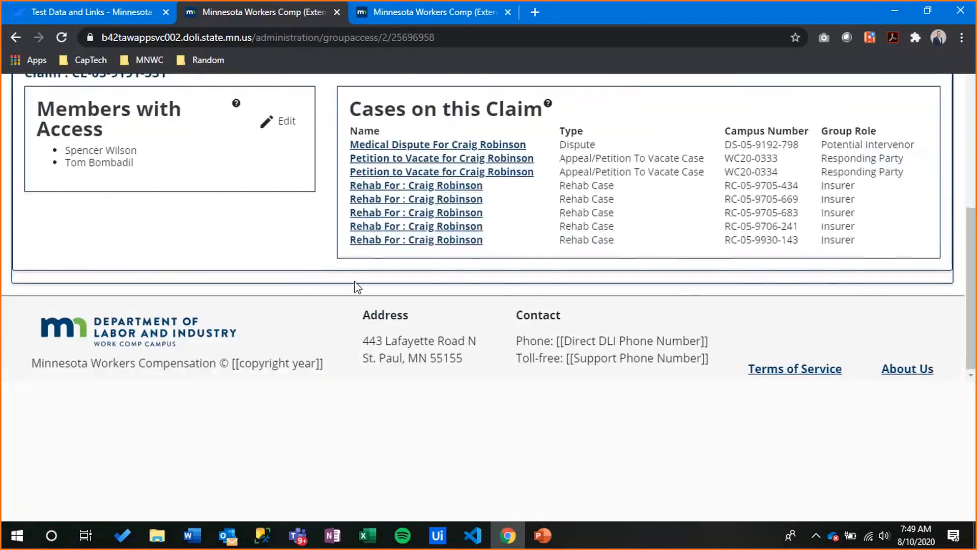
scroll(355, 286, "up", 2)
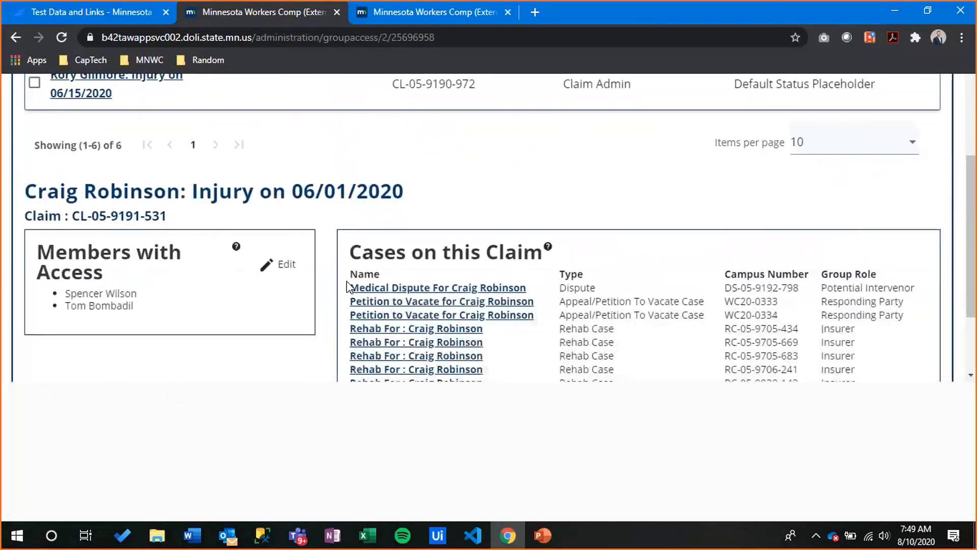
left_click(282, 273)
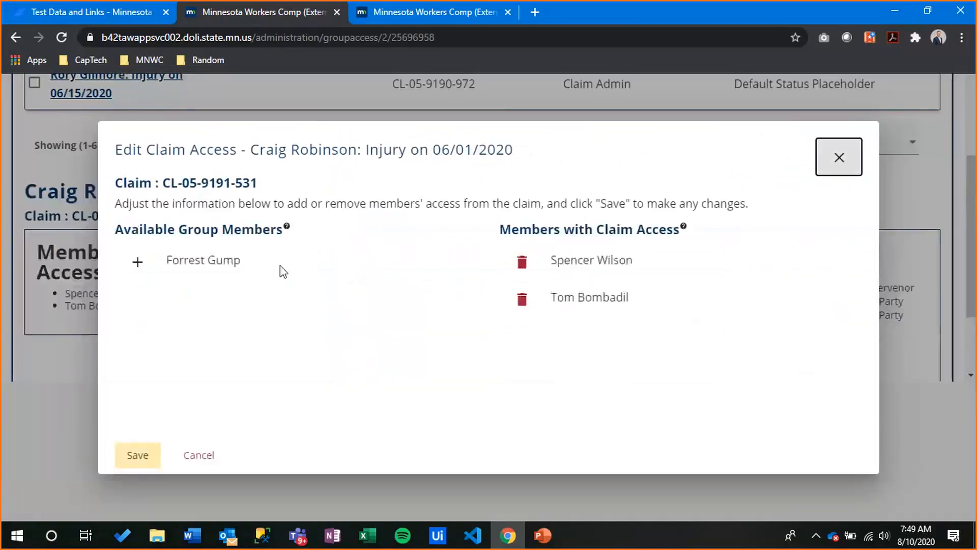
left_click(134, 274)
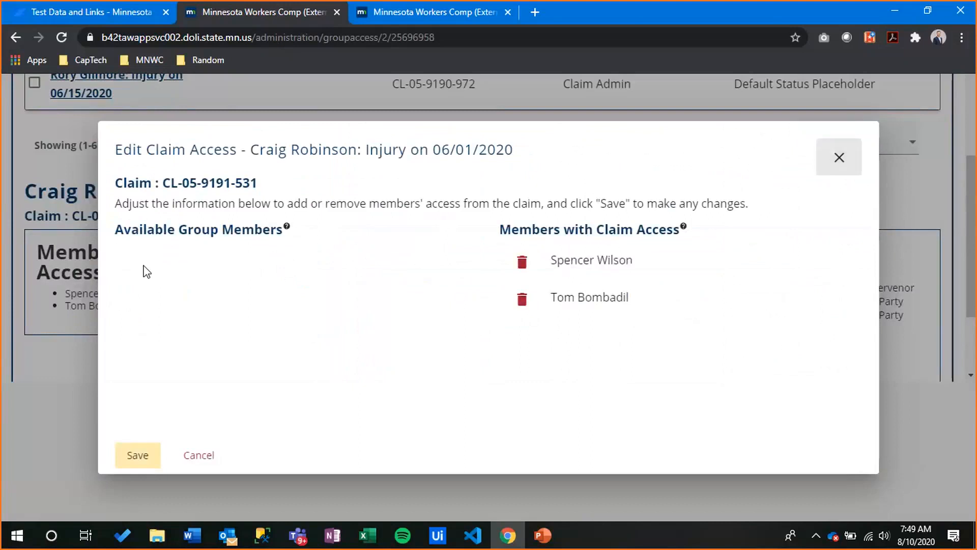
left_click(520, 335)
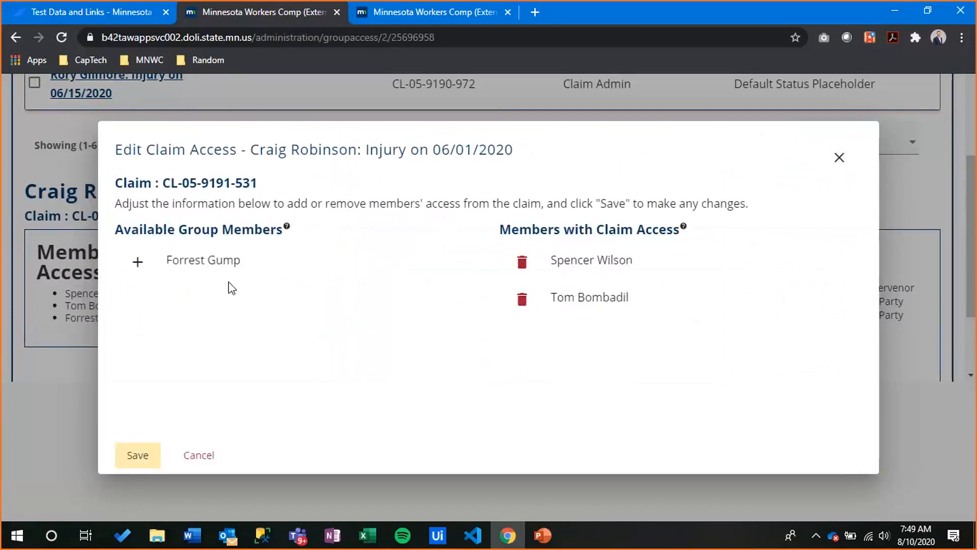
left_click(138, 262)
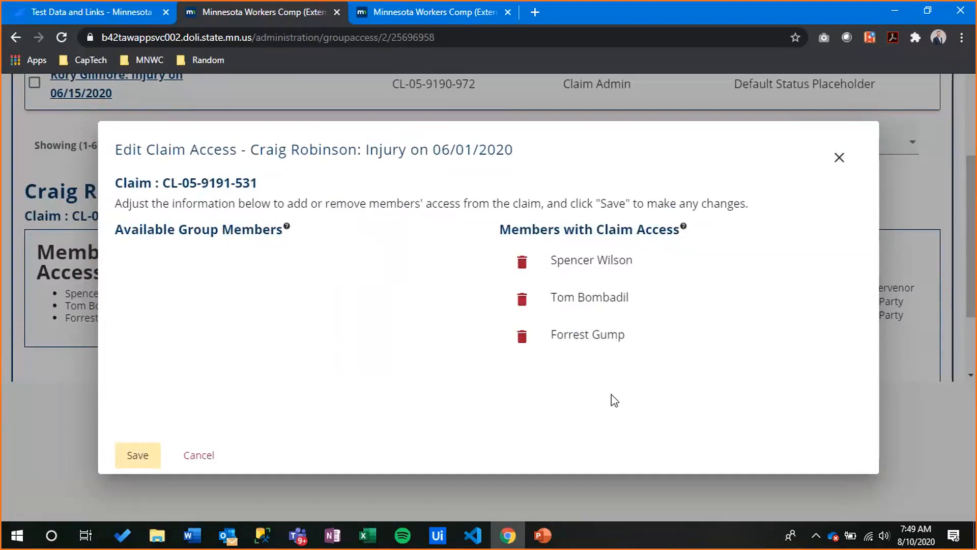
left_click(522, 337)
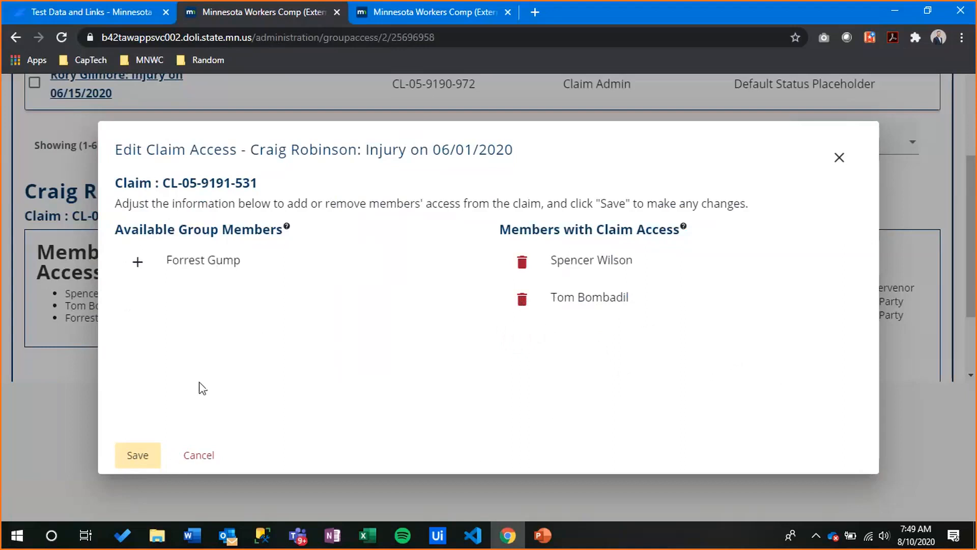
left_click(199, 454)
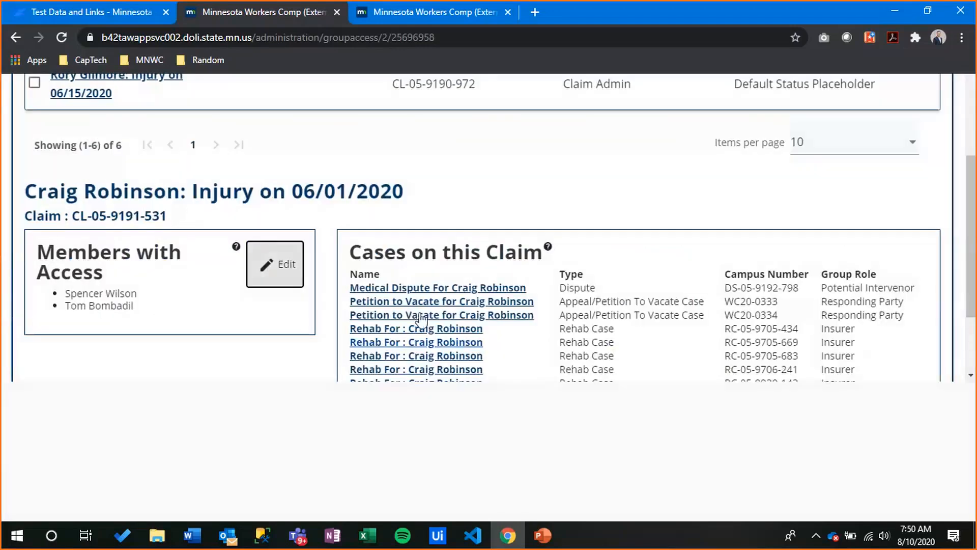
scroll(524, 313, "down", 3)
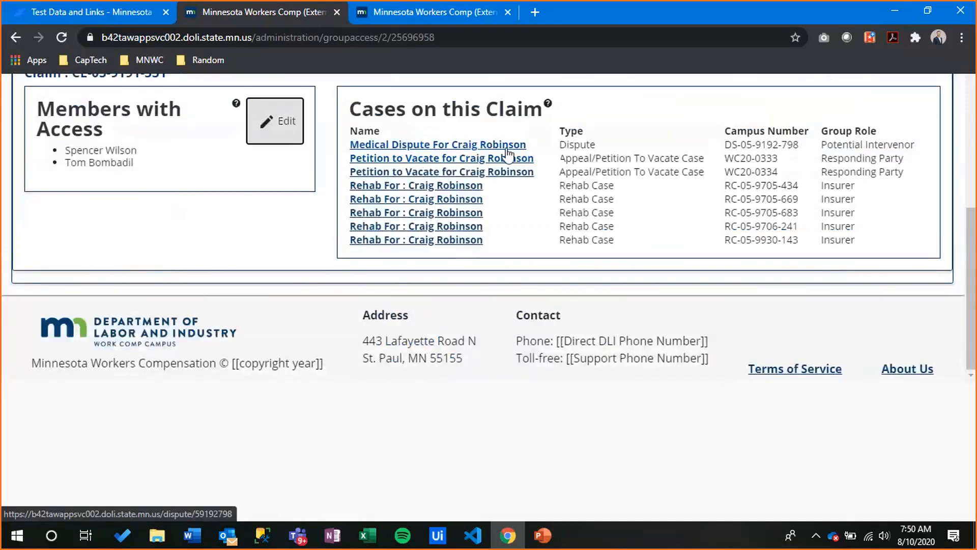
scroll(515, 255, "up", 1)
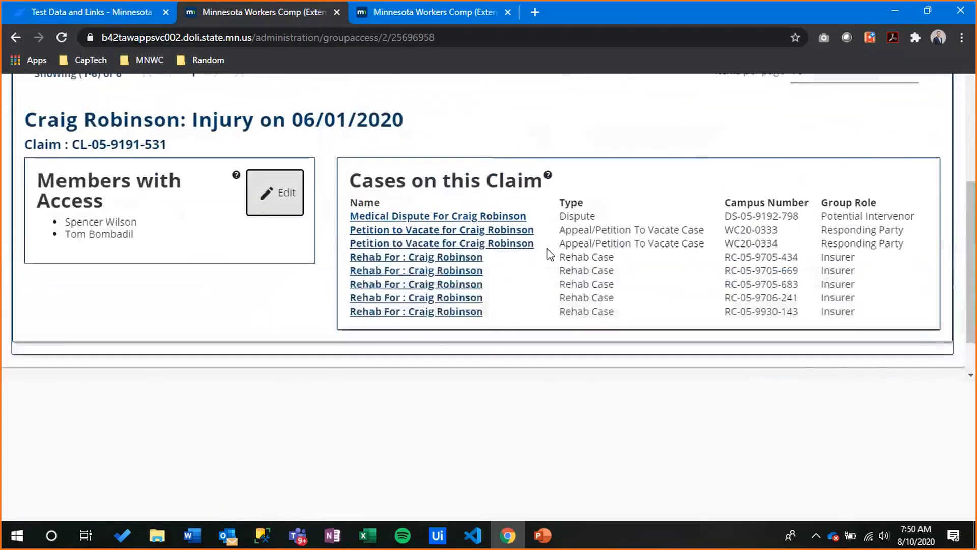
scroll(665, 276, "up", 2)
scroll(666, 277, "up", 3)
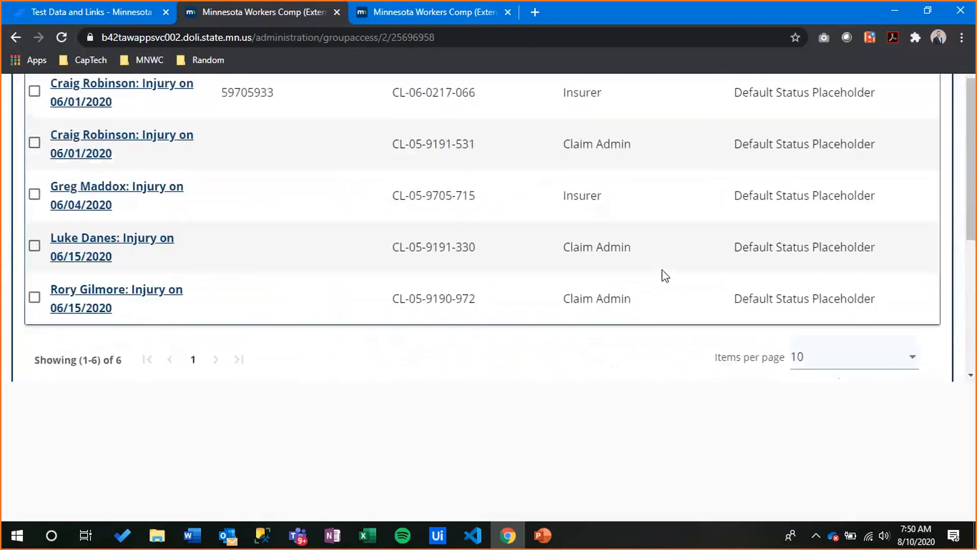
scroll(666, 286, "up", 4)
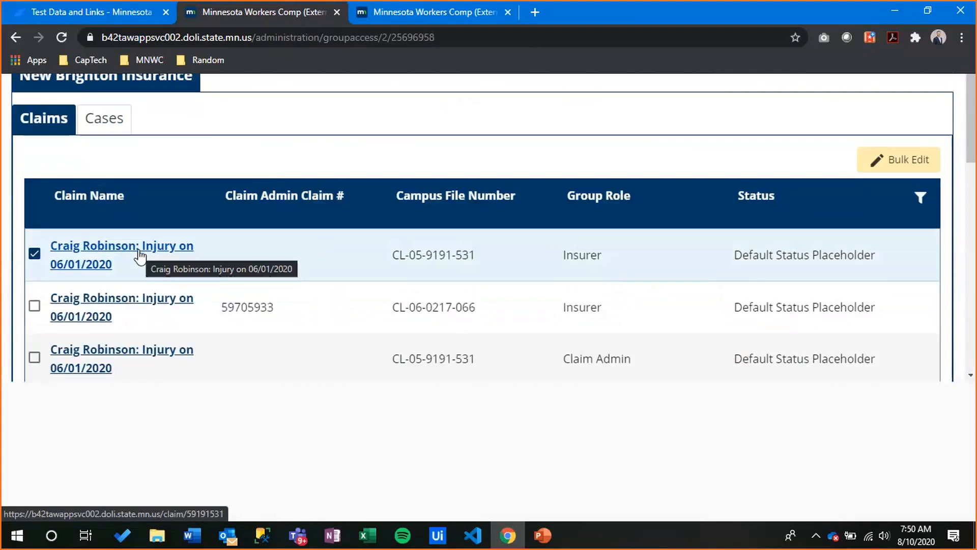
scroll(153, 257, "down", 8)
scroll(173, 252, "up", 10)
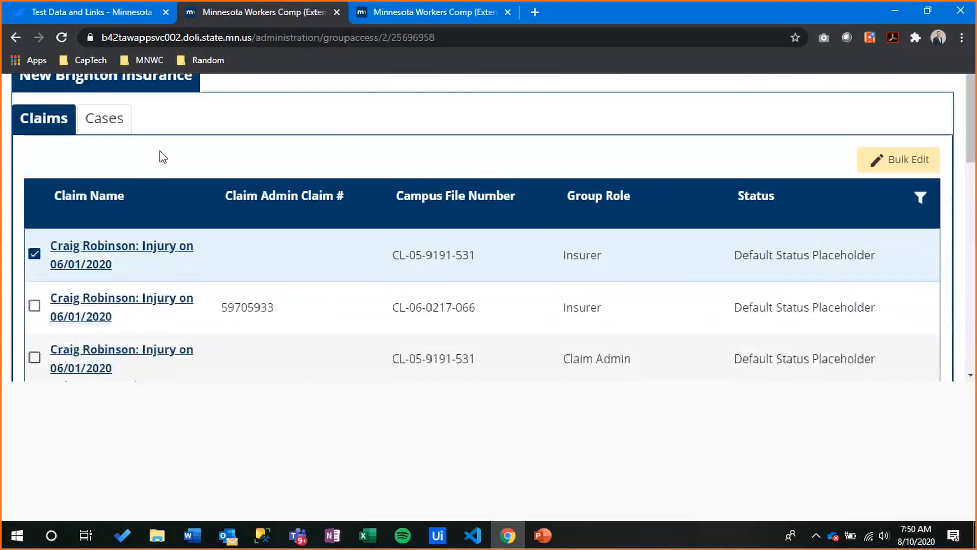
left_click(96, 122)
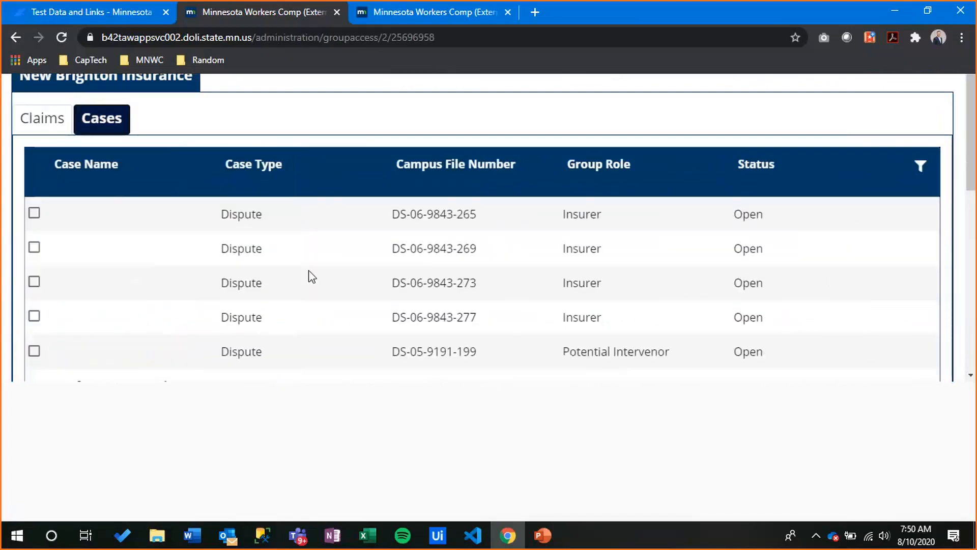
scroll(305, 265, "down", 4)
left_click(293, 223)
scroll(295, 227, "down", 5)
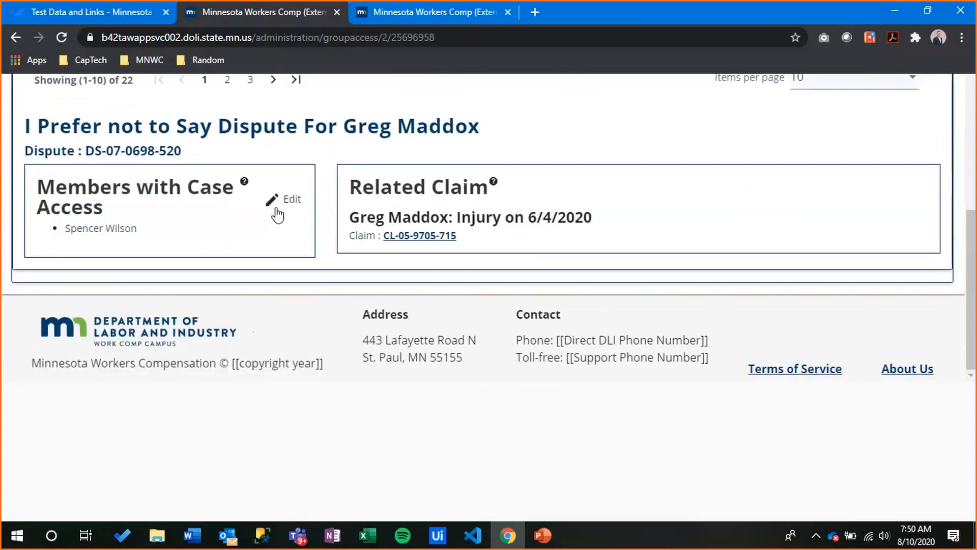
left_click(277, 215)
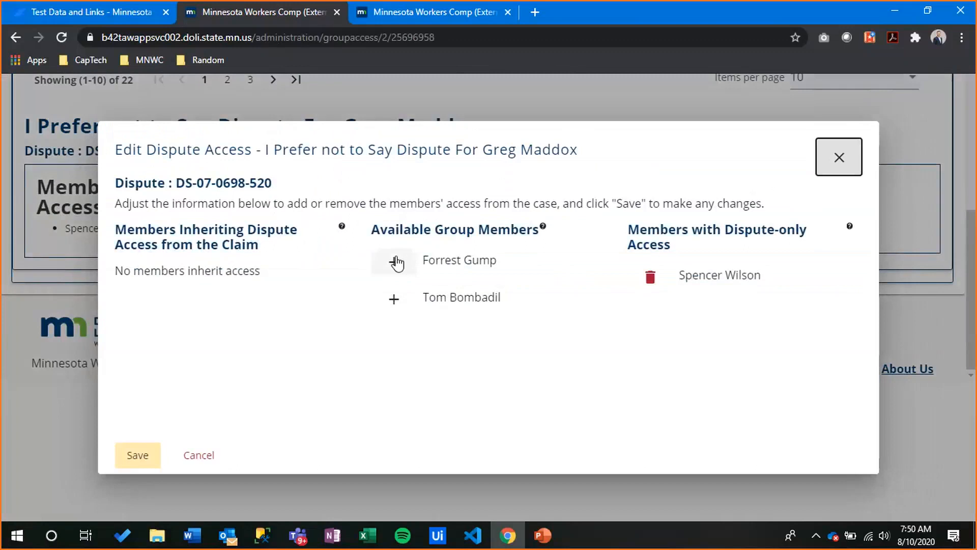
left_click(395, 261)
left_click(649, 318)
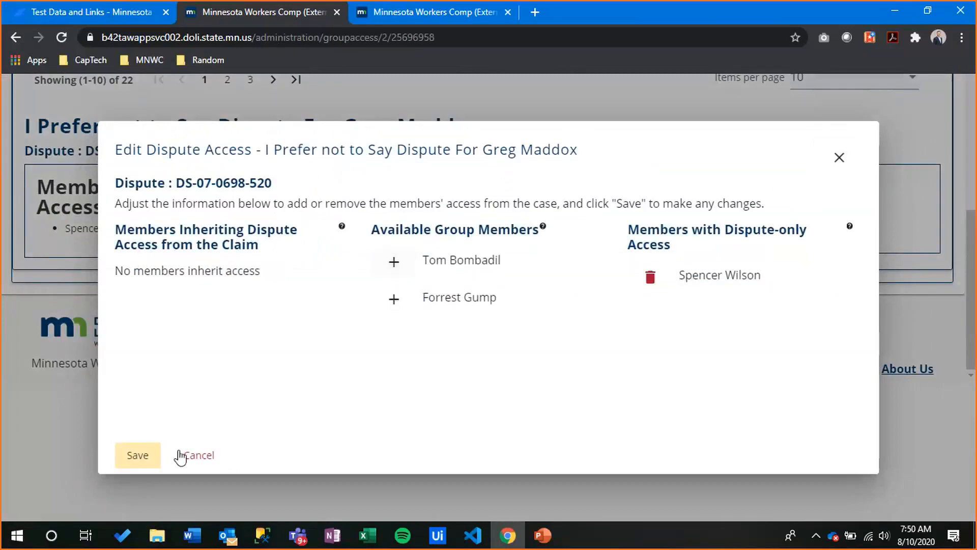
left_click(219, 455)
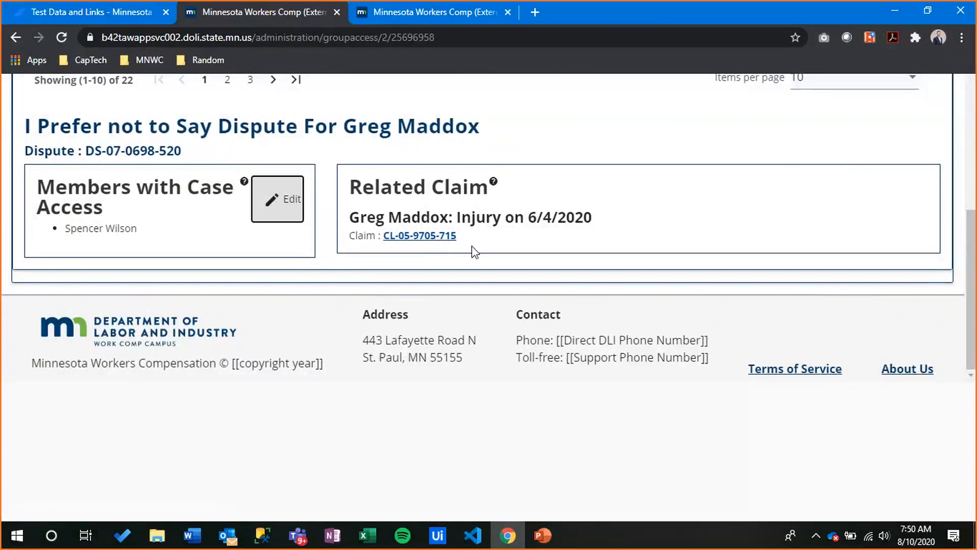
scroll(454, 266, "up", 8)
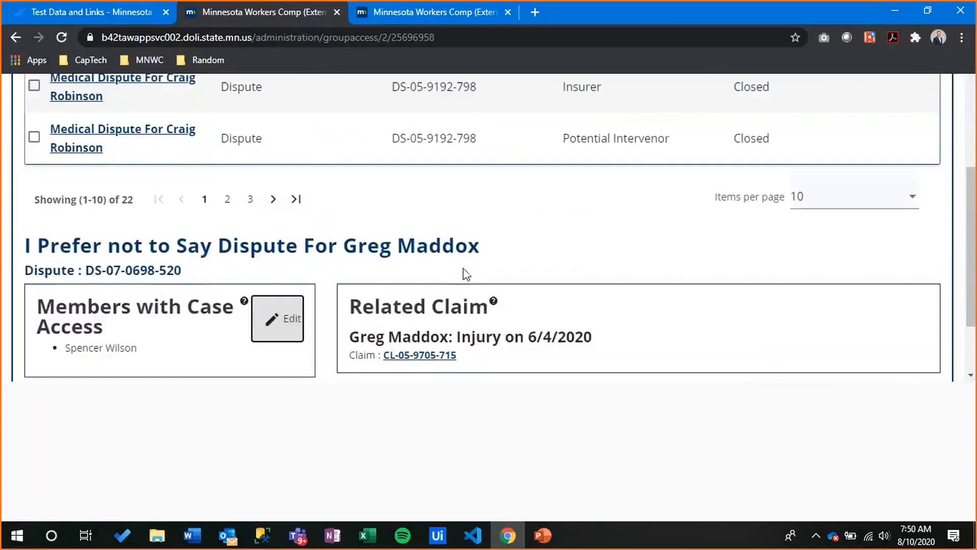
scroll(504, 274, "up", 4)
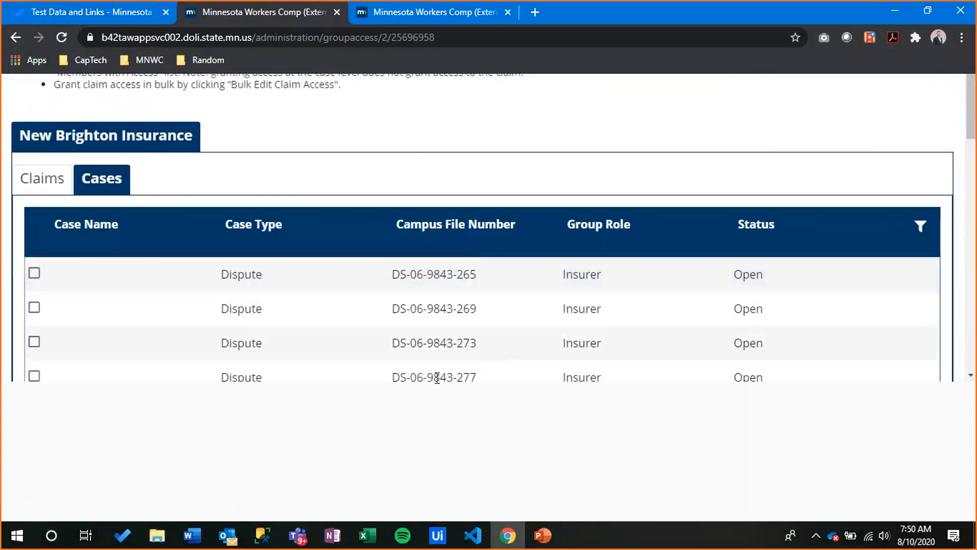
mouse_move(553, 541)
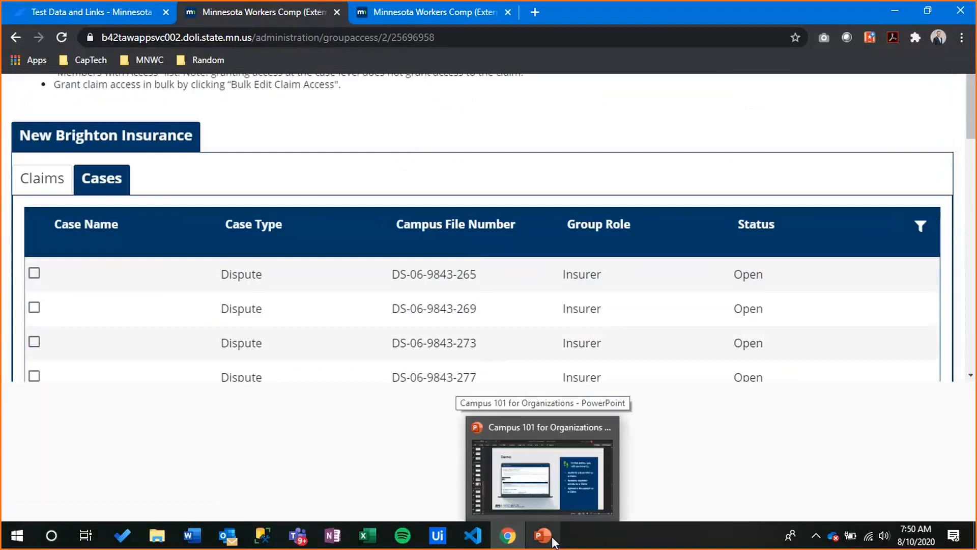
left_click(555, 490)
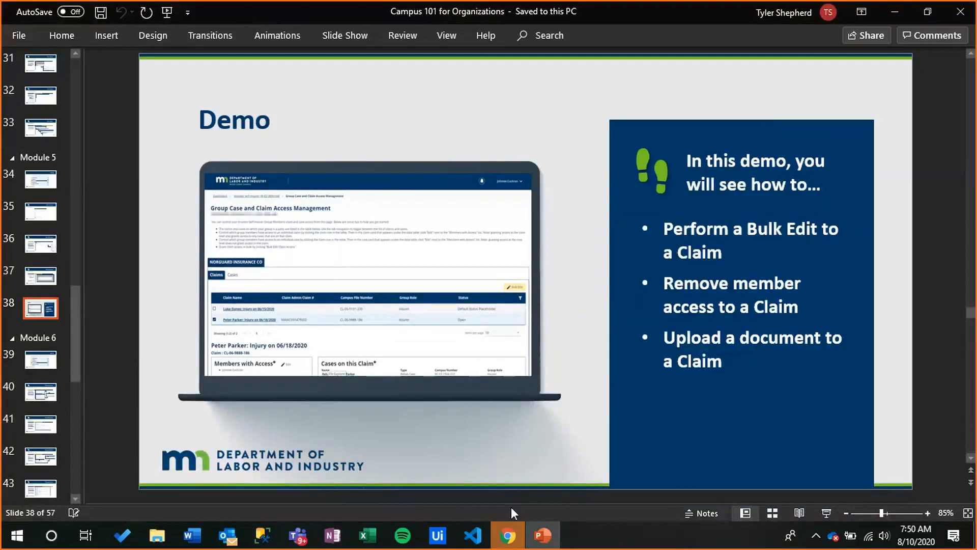
mouse_move(521, 536)
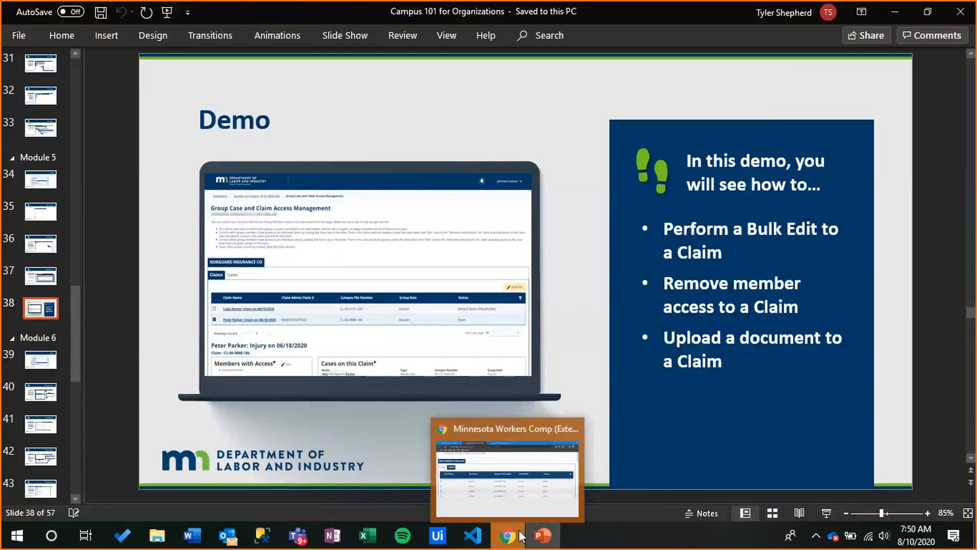
left_click(530, 481)
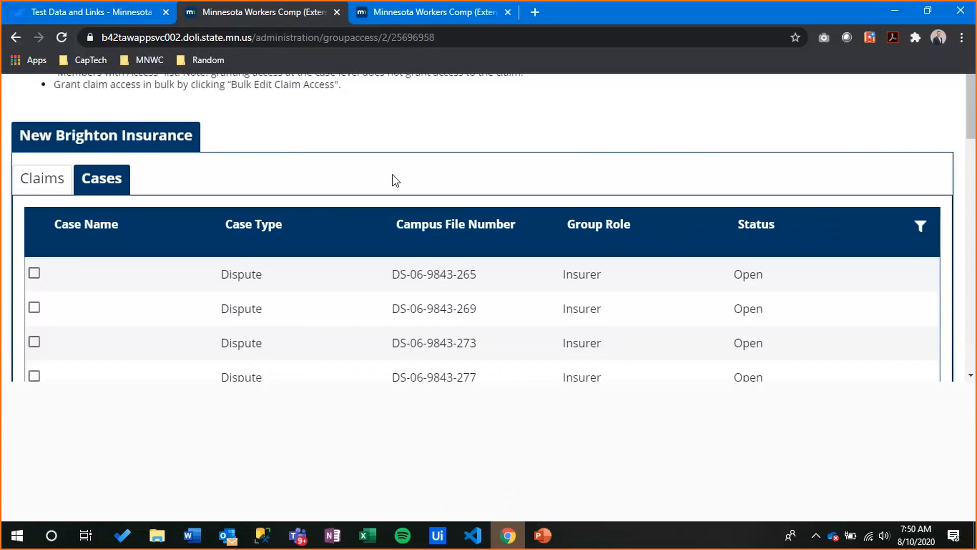
Reload, return to the dashboard, and start an Initiate a Dispute filing from Submit a Filing
scroll(394, 168, "up", 2)
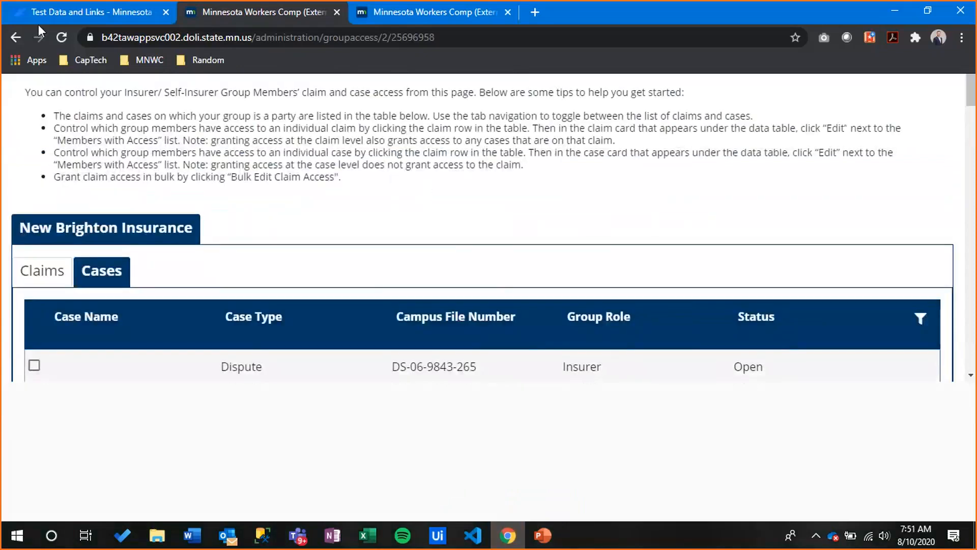
left_click(71, 36)
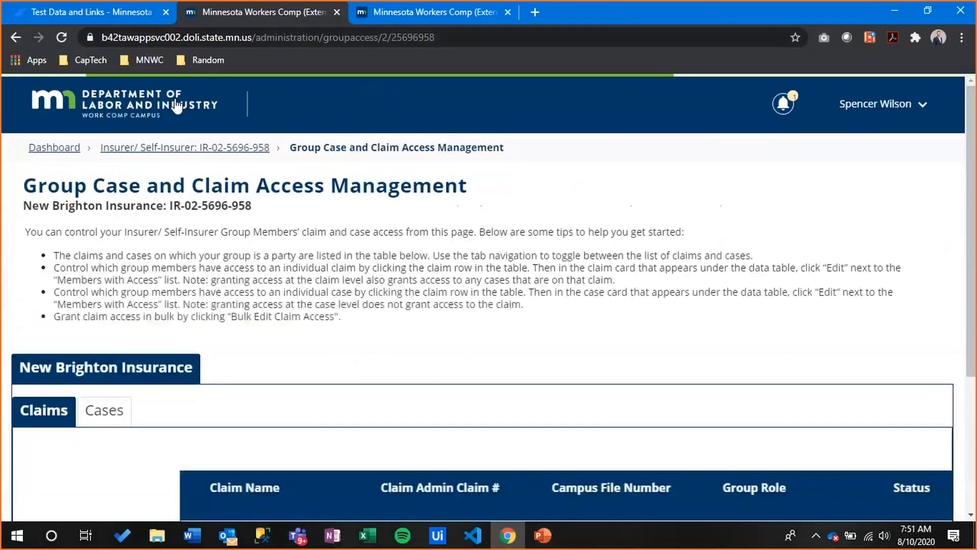
left_click(177, 107)
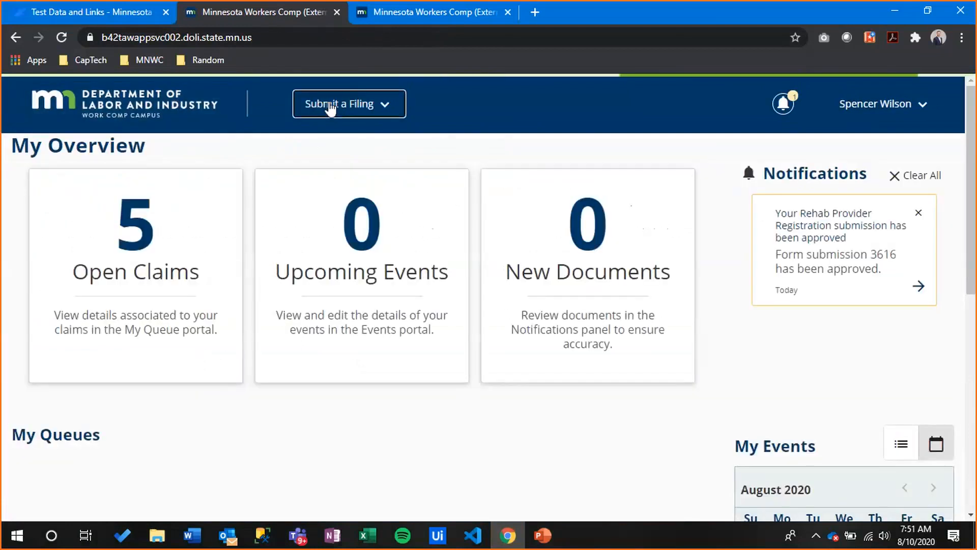
left_click(331, 108)
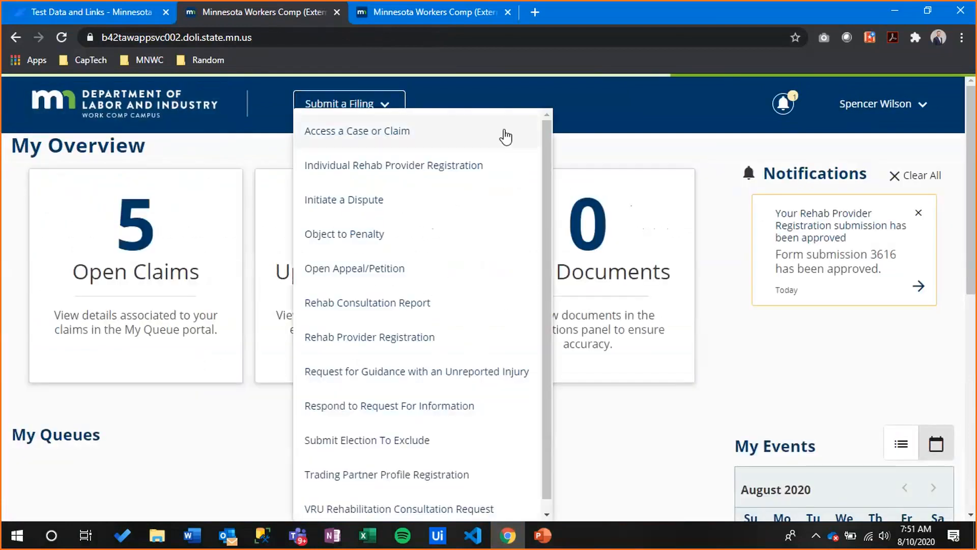
left_click(389, 199)
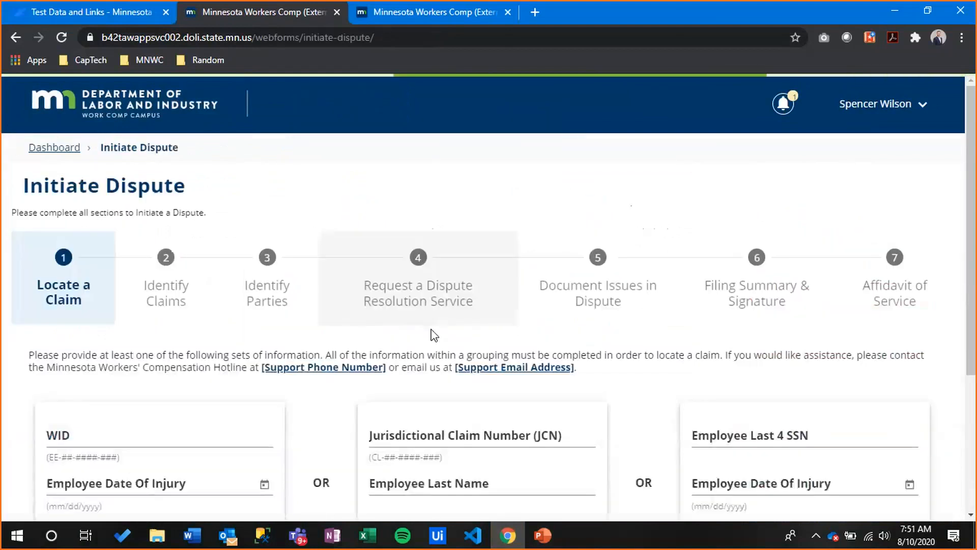
left_click(163, 115)
scroll(72, 408, "down", 3)
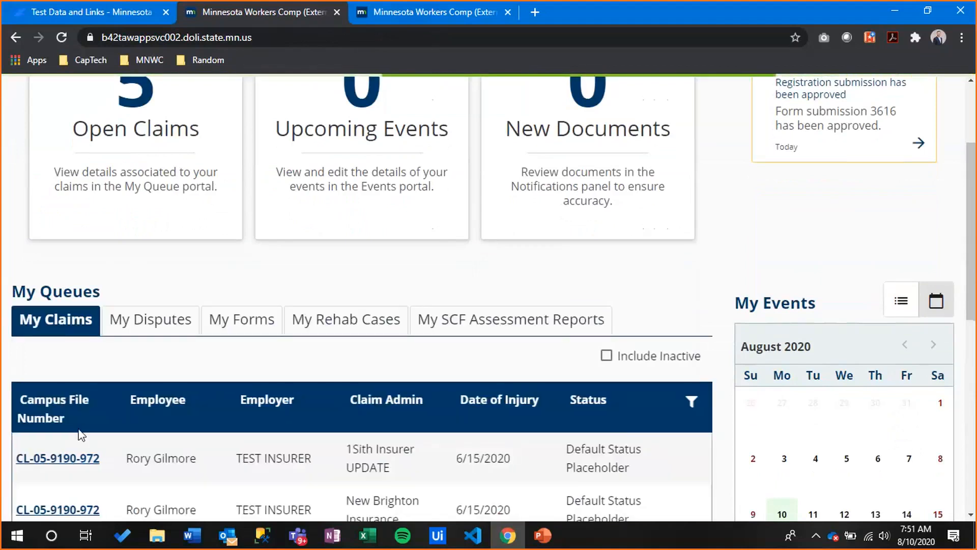
left_click(78, 463)
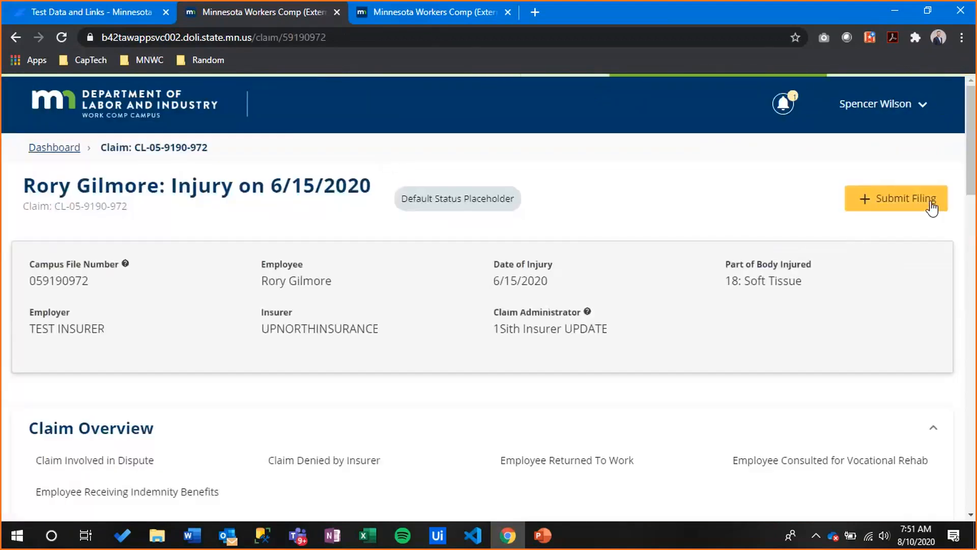
Start a new filing on the claim with Filing Name set to Other Filing and save
left_click(881, 206)
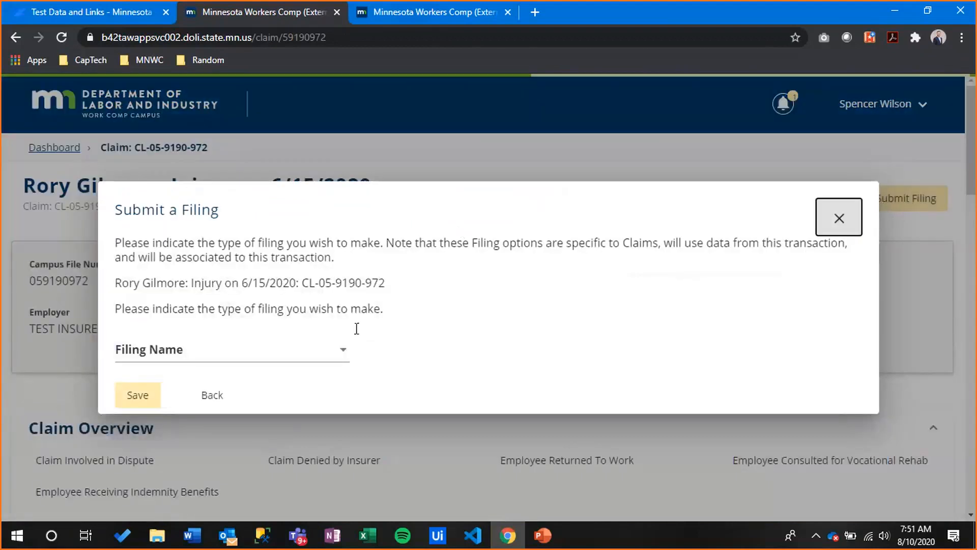
left_click(317, 351)
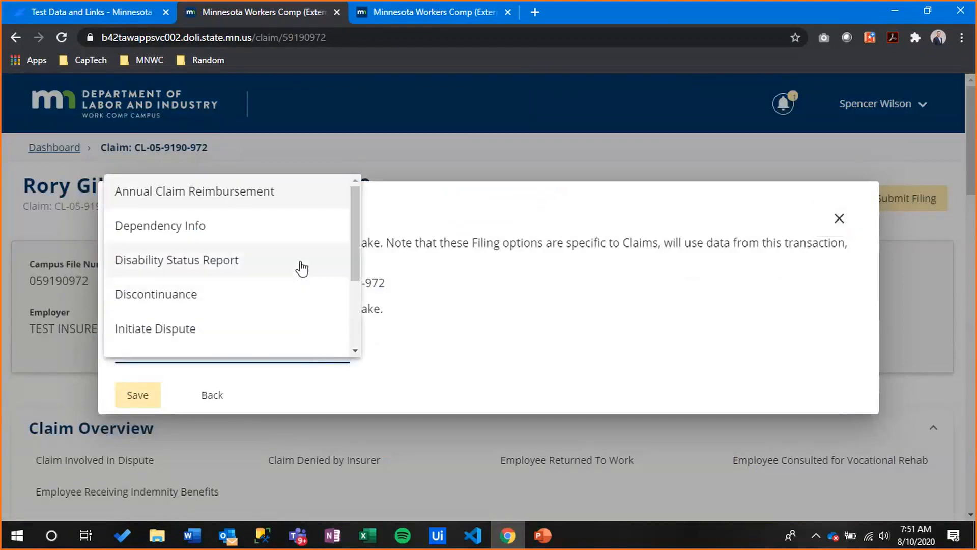
scroll(302, 268, "down", 3)
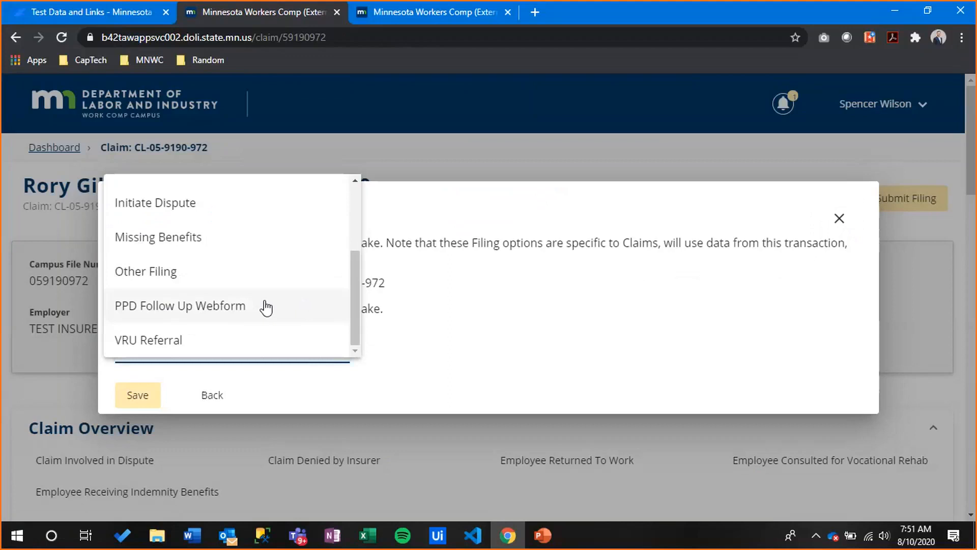
scroll(260, 285, "up", 3)
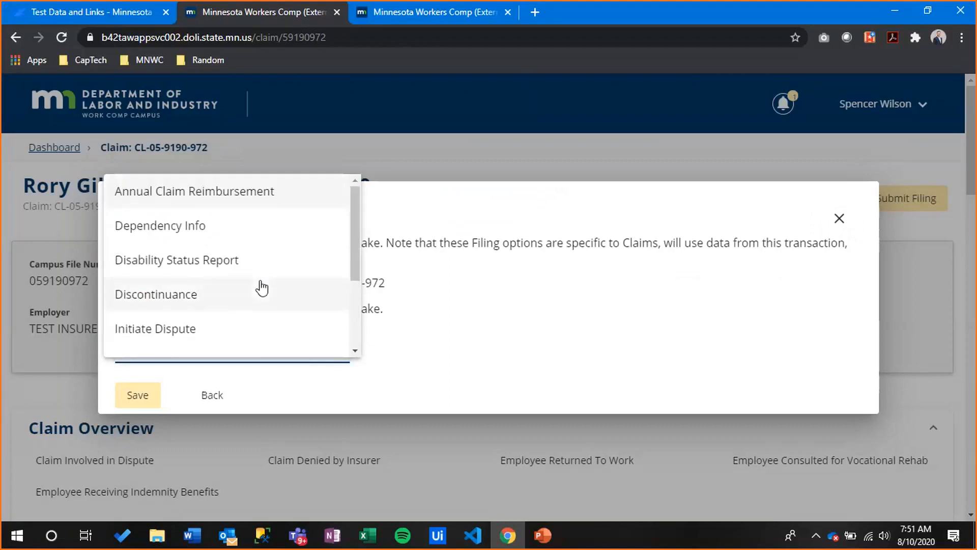
scroll(262, 288, "down", 3)
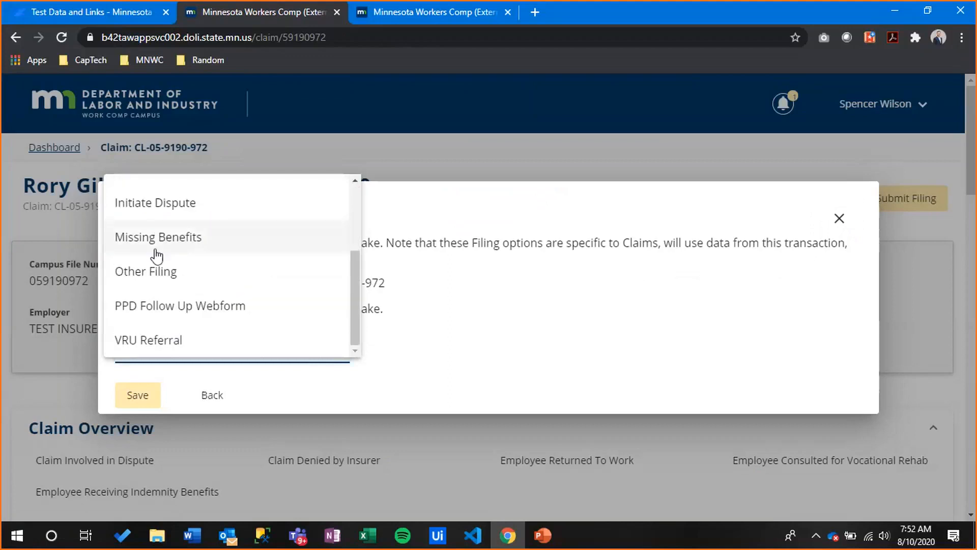
left_click(168, 281)
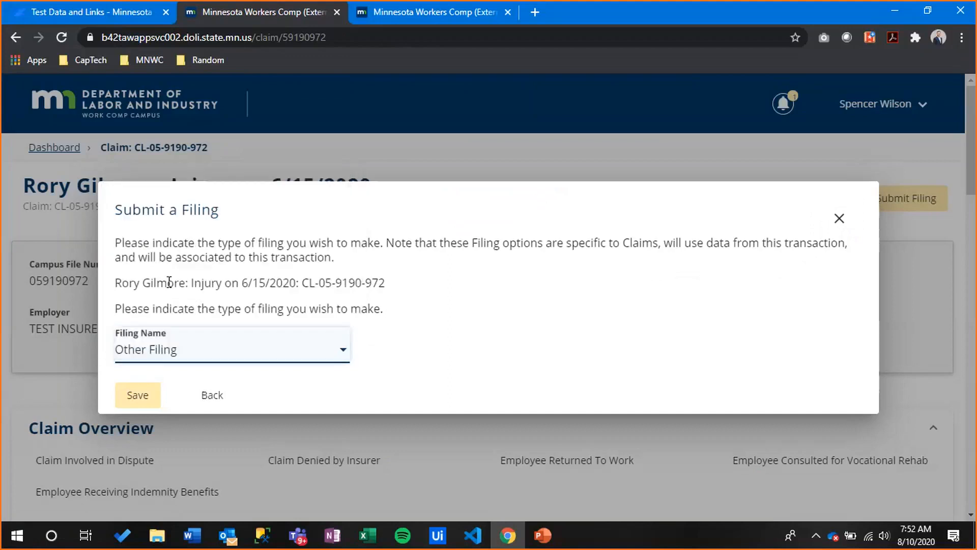
left_click(145, 407)
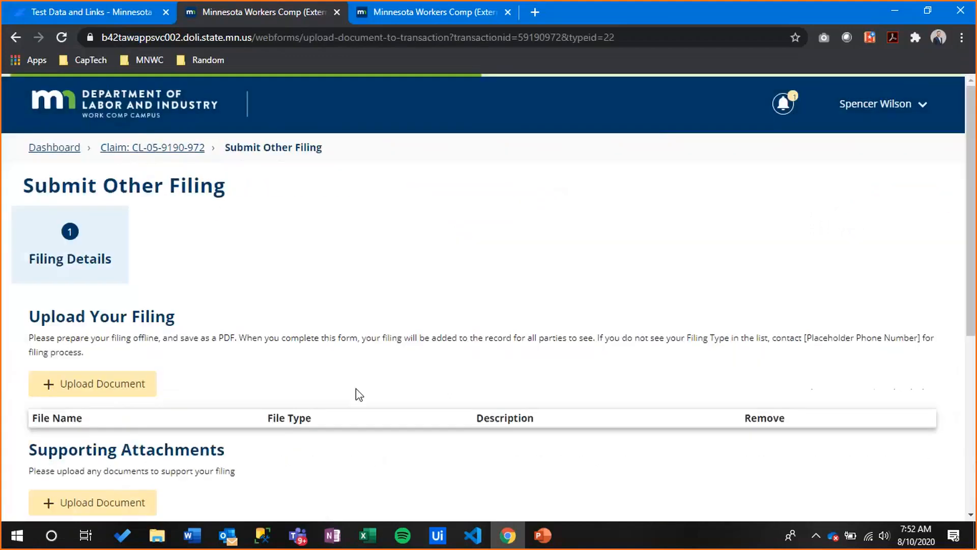
Open the Upload Document dialog for the main filing
scroll(300, 257, "down", 4)
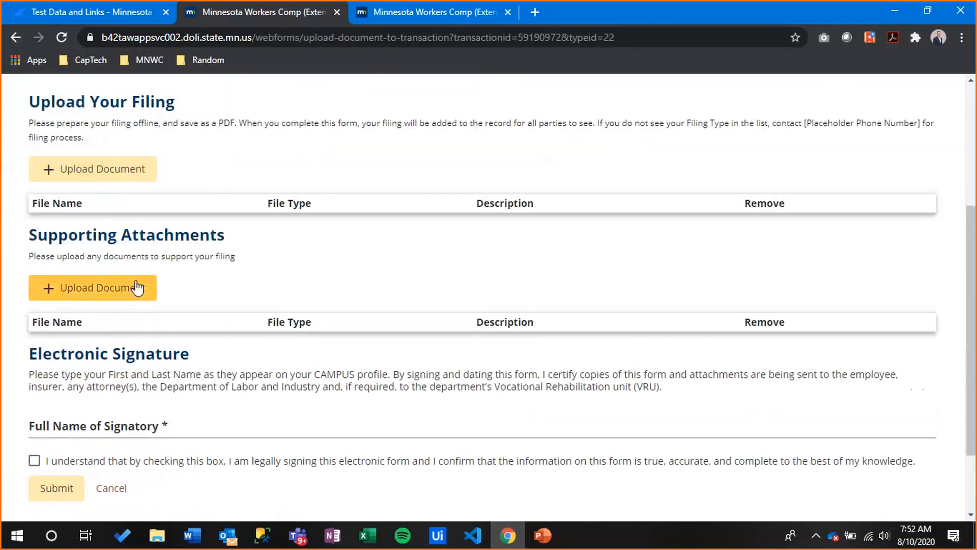
left_click(124, 169)
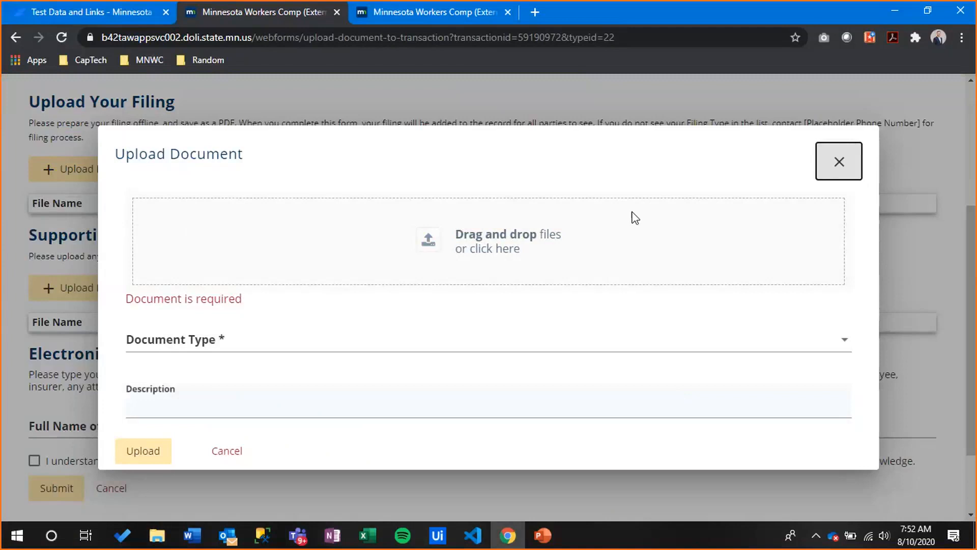
Upload AAA-Test Multipage Document (Attachement).pdf from MNWCP as a Death Certificate
left_click(490, 251)
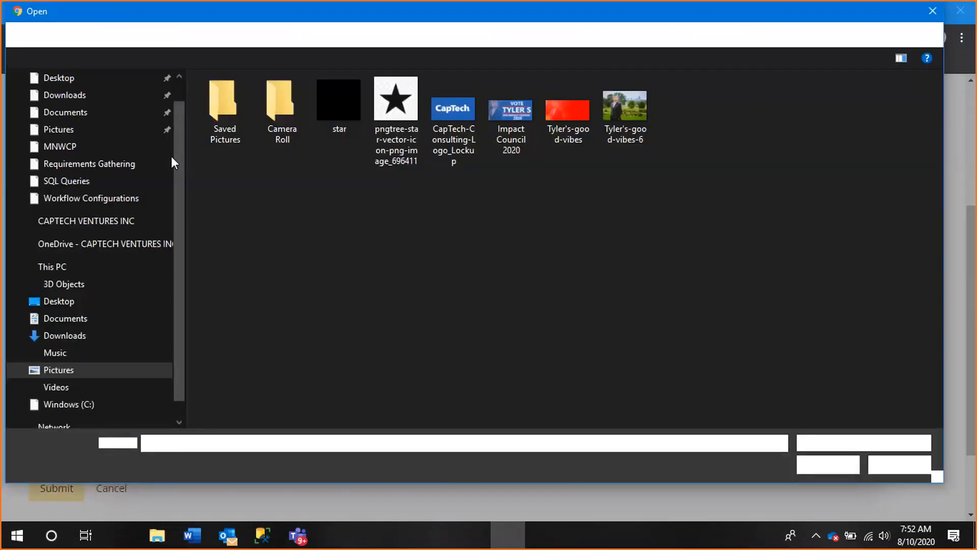
left_click(60, 146)
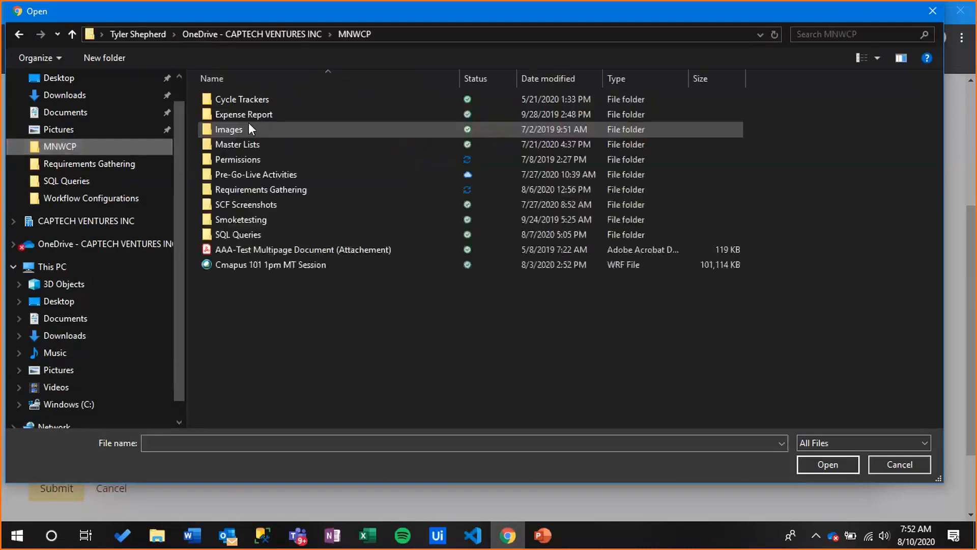
double_click(268, 249)
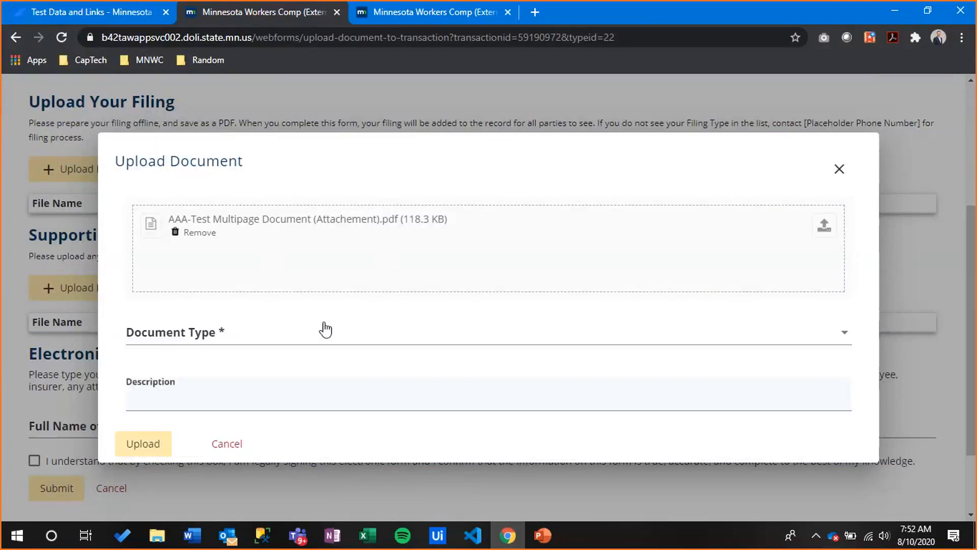
left_click(253, 337)
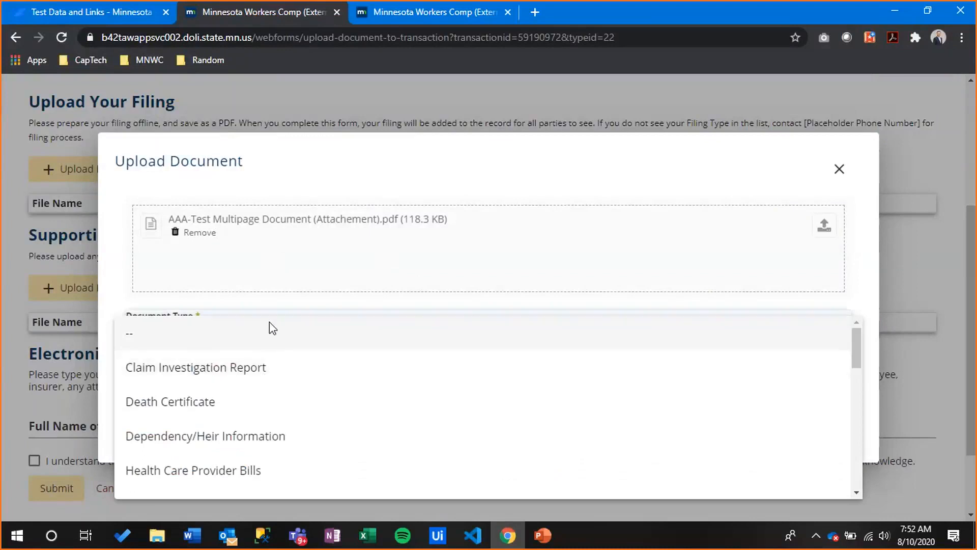
left_click(181, 415)
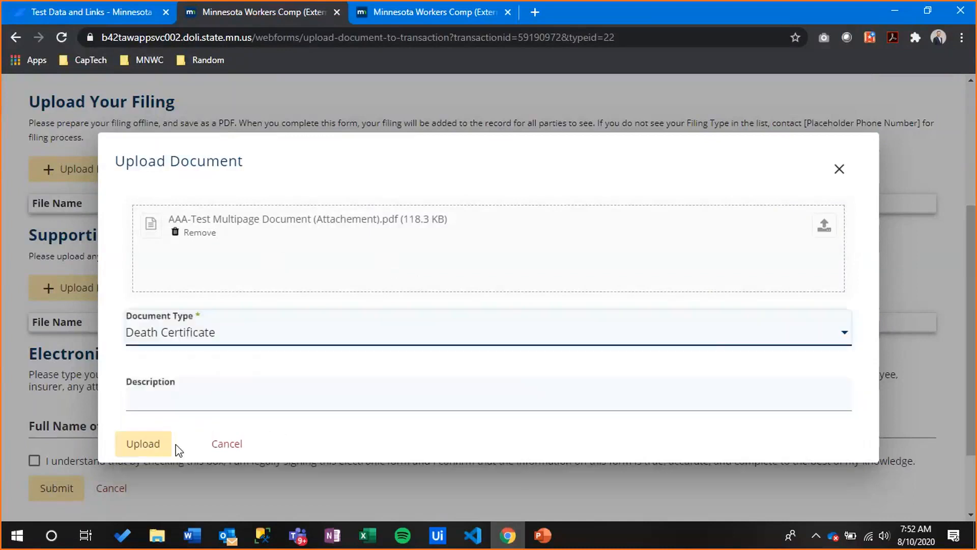
left_click(134, 455)
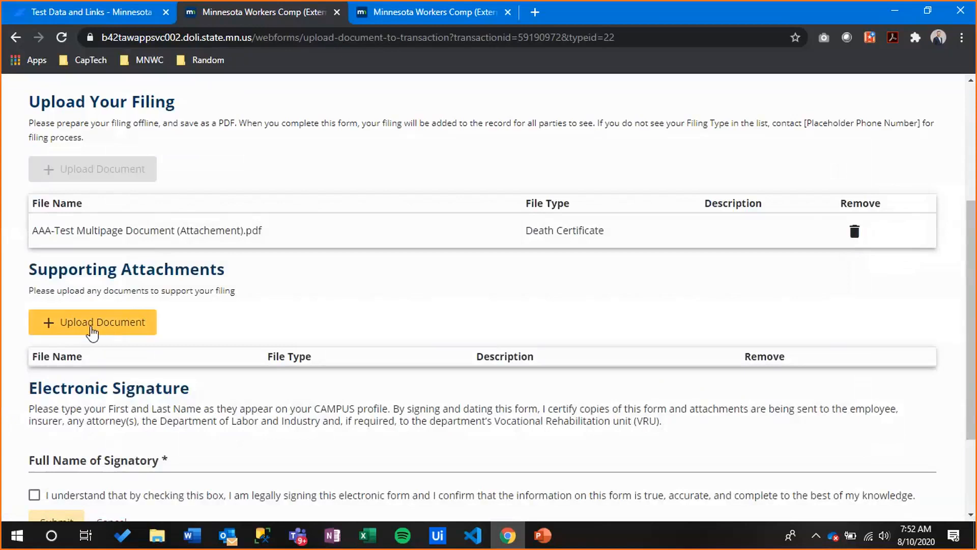
Upload the AAA-Test Multipage Document PDF as a Correspondence - Other supporting attachment
left_click(92, 331)
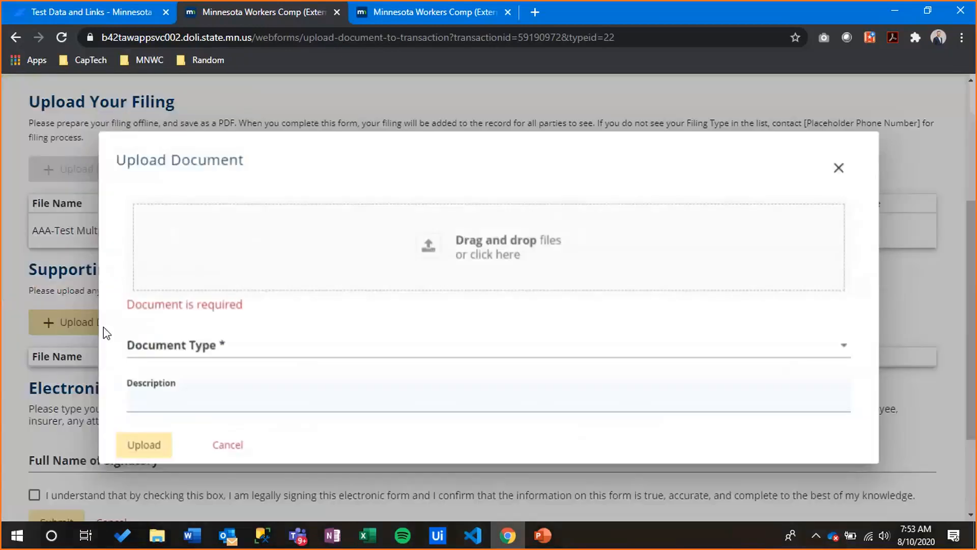
left_click(527, 241)
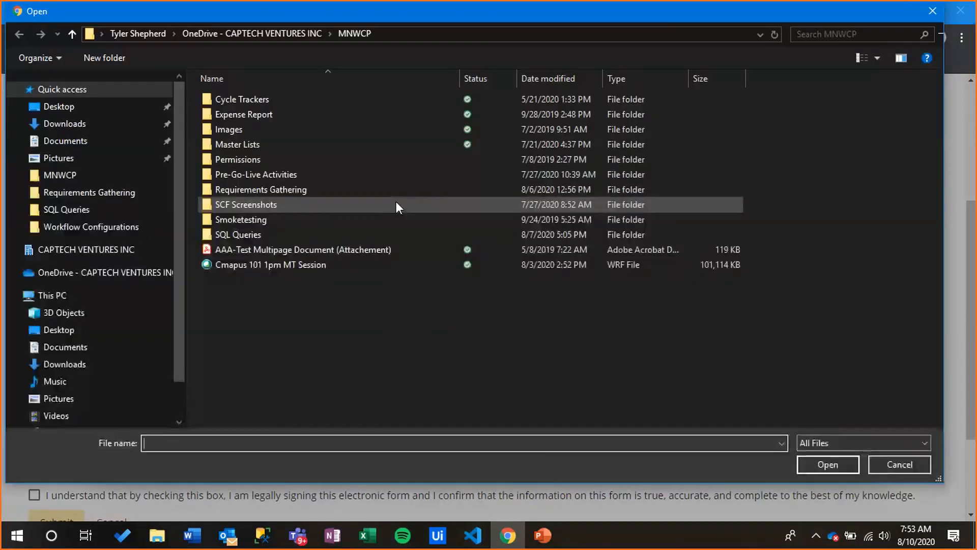
double_click(273, 249)
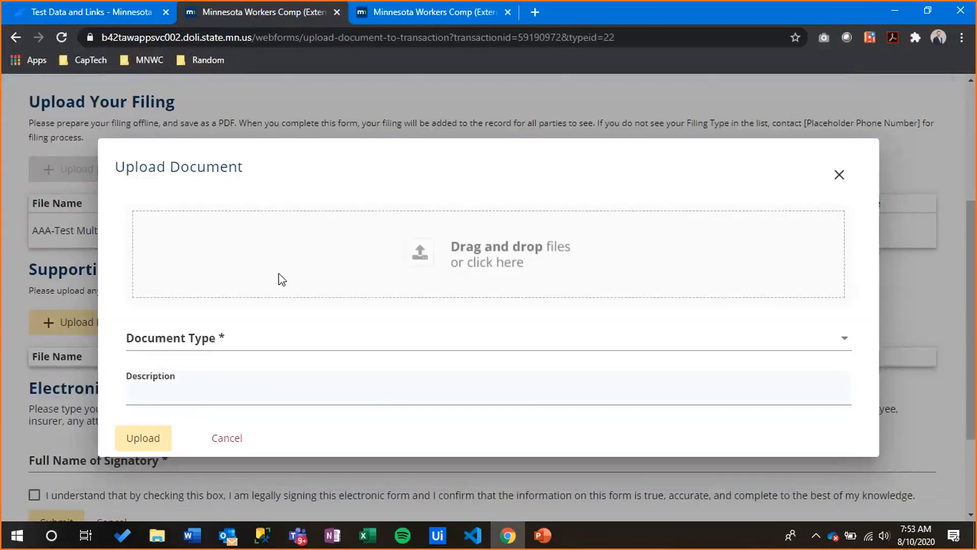
left_click(261, 346)
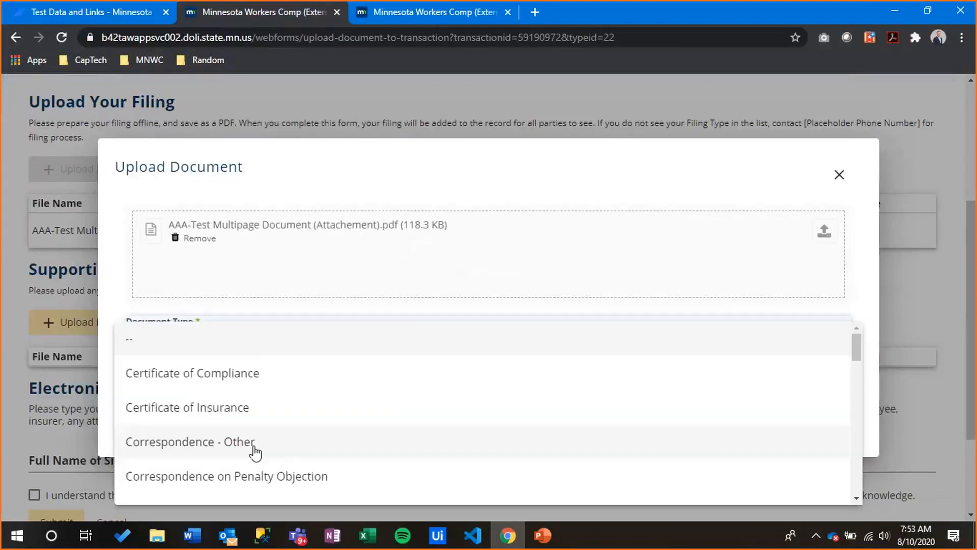
left_click(254, 442)
left_click(148, 444)
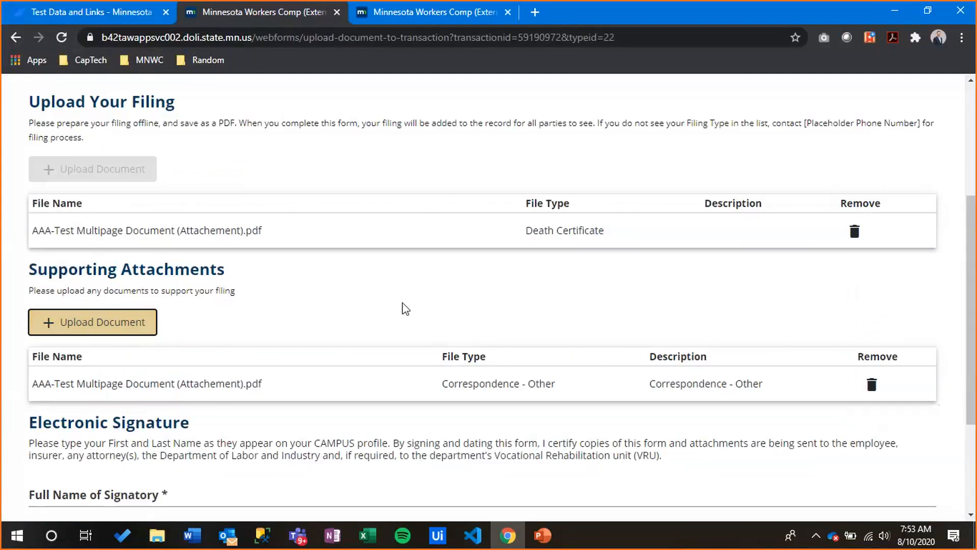
Enter the signatory's full name in Full Name of Signatory, correcting the typo
scroll(406, 309, "up", 3)
scroll(406, 309, "down", 3)
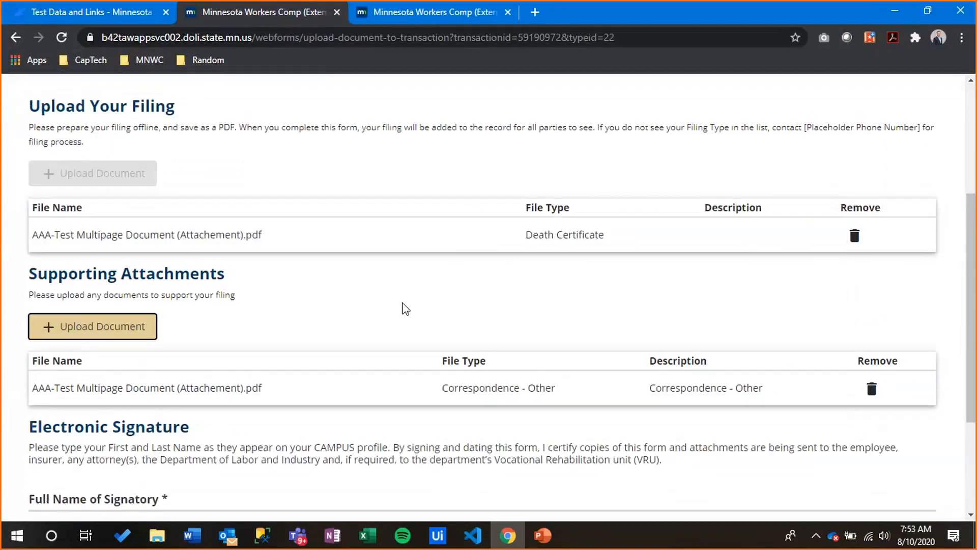
scroll(406, 309, "down", 2)
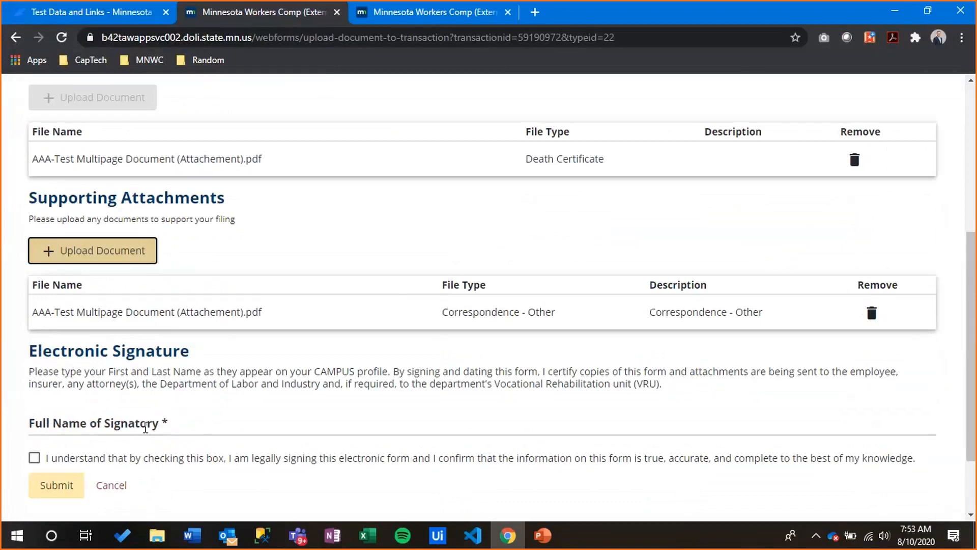
left_click(145, 428)
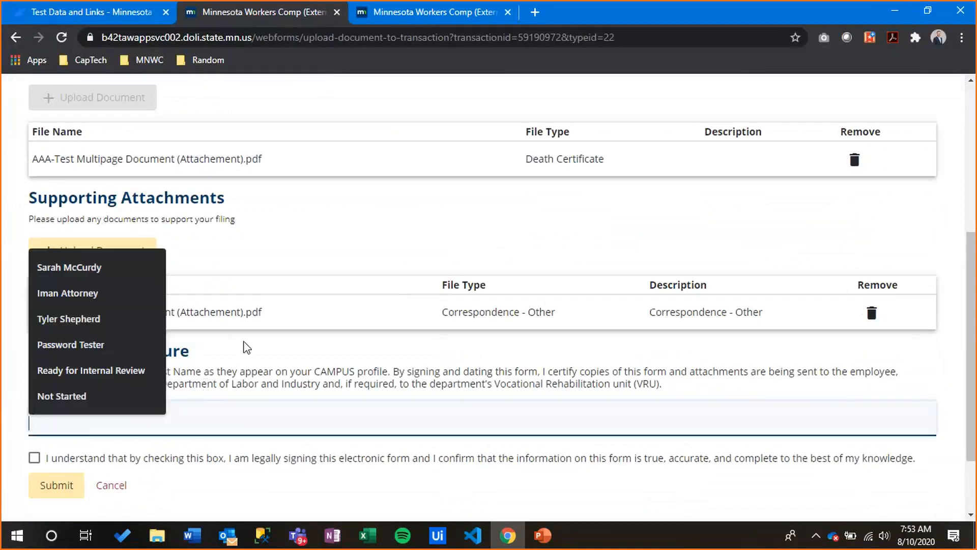
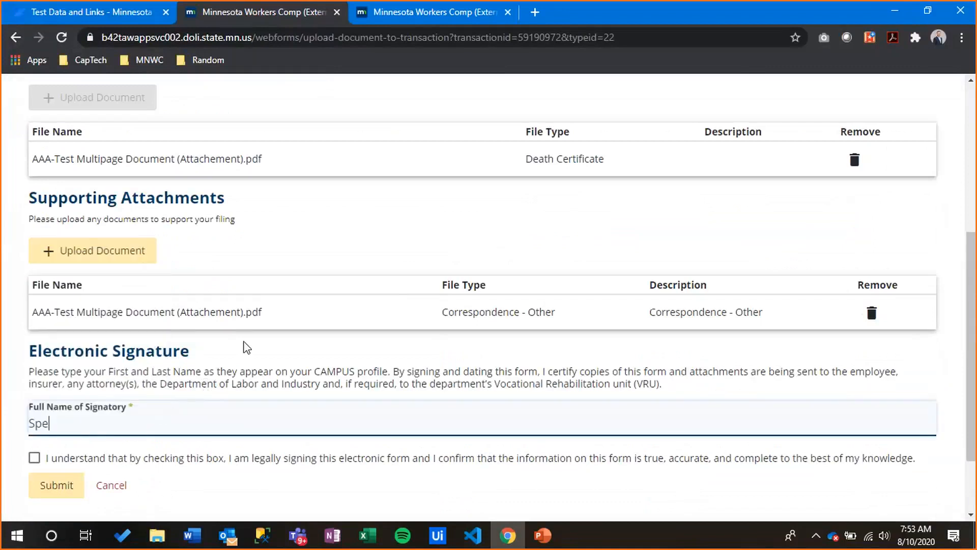
type("lson")
Tick the checkbox agreeing to the legal electronic signature statement
scroll(952, 220, "up", 5)
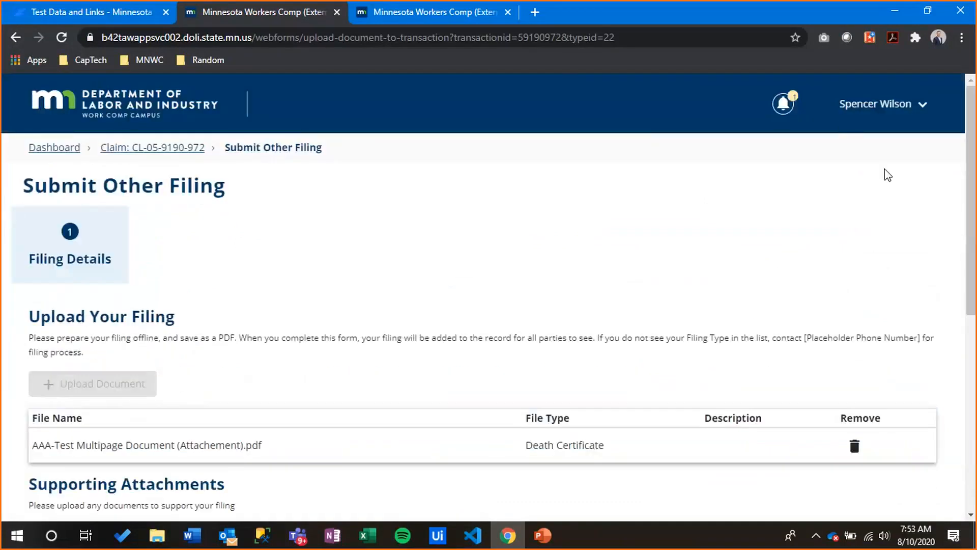
scroll(888, 175, "down", 6)
scroll(99, 402, "down", 1)
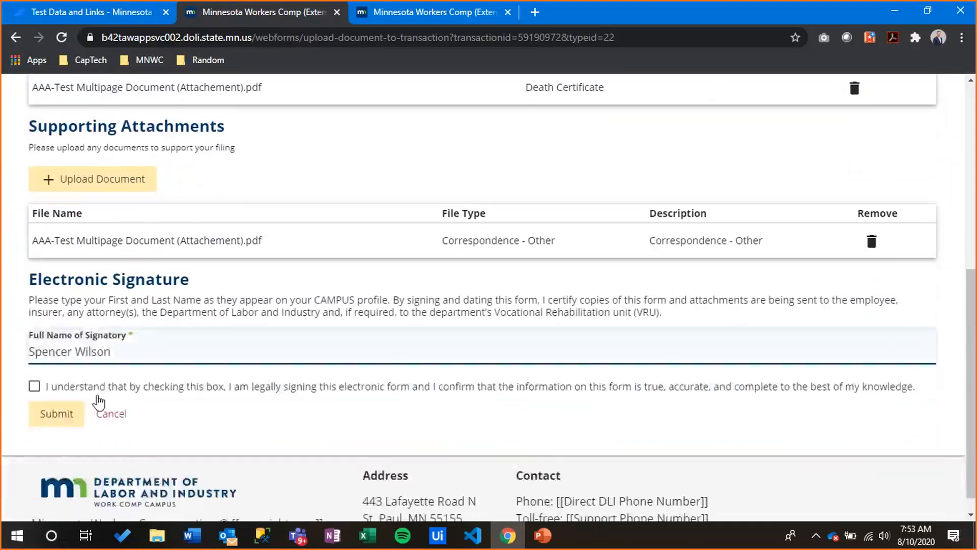
left_click(97, 394)
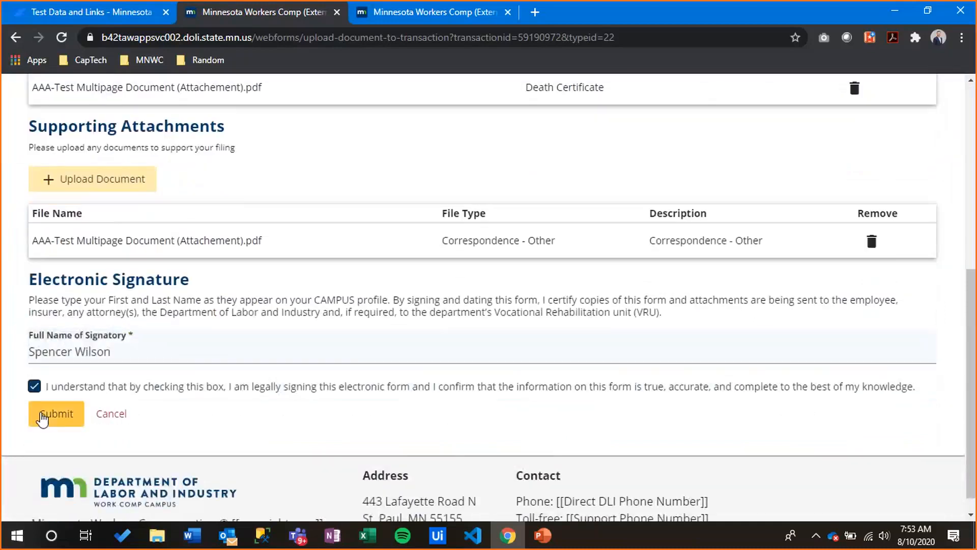
Submit the Other Filing, open new document DO-07-2918-241, and scroll its PDF preview and details
left_click(43, 417)
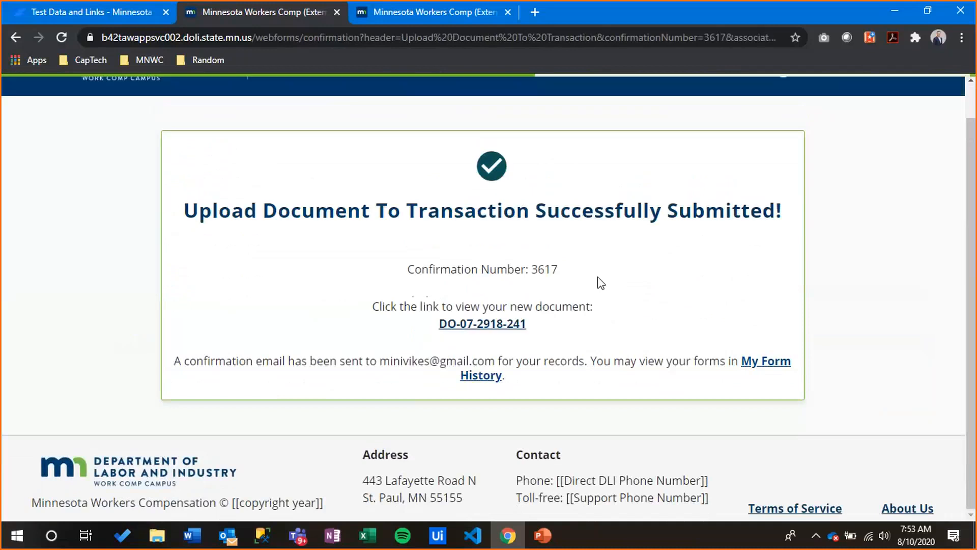
left_click(488, 326)
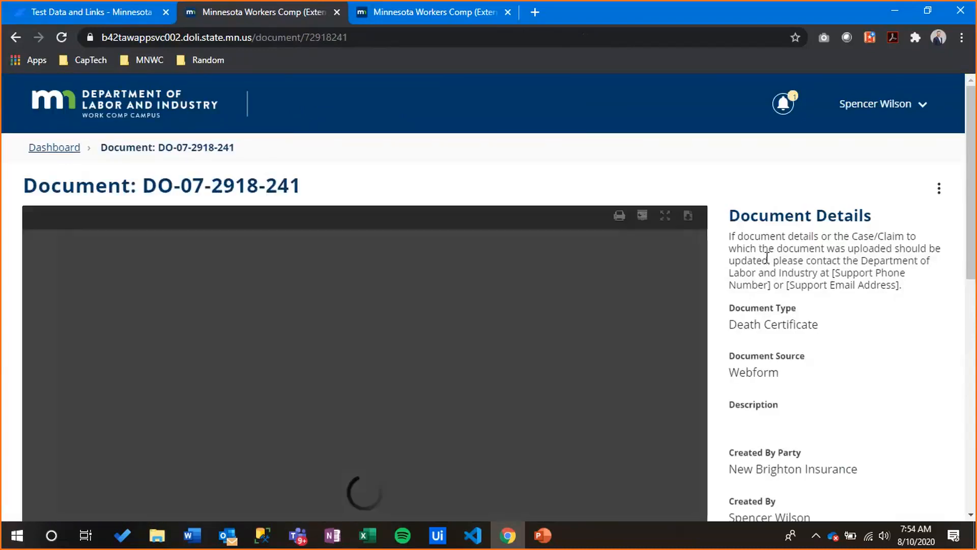
scroll(771, 259, "down", 3)
scroll(778, 262, "up", 1)
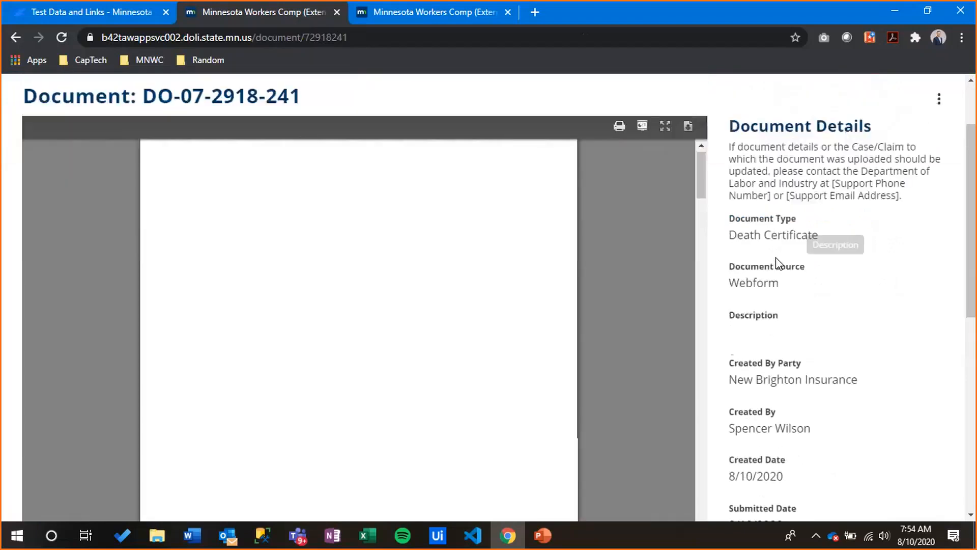
scroll(799, 196, "up", 1)
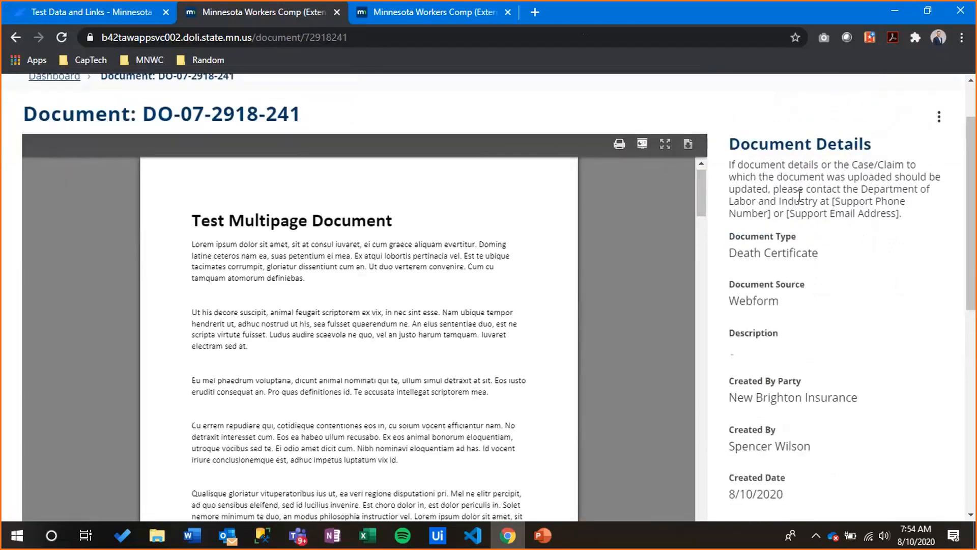
scroll(753, 233, "down", 2)
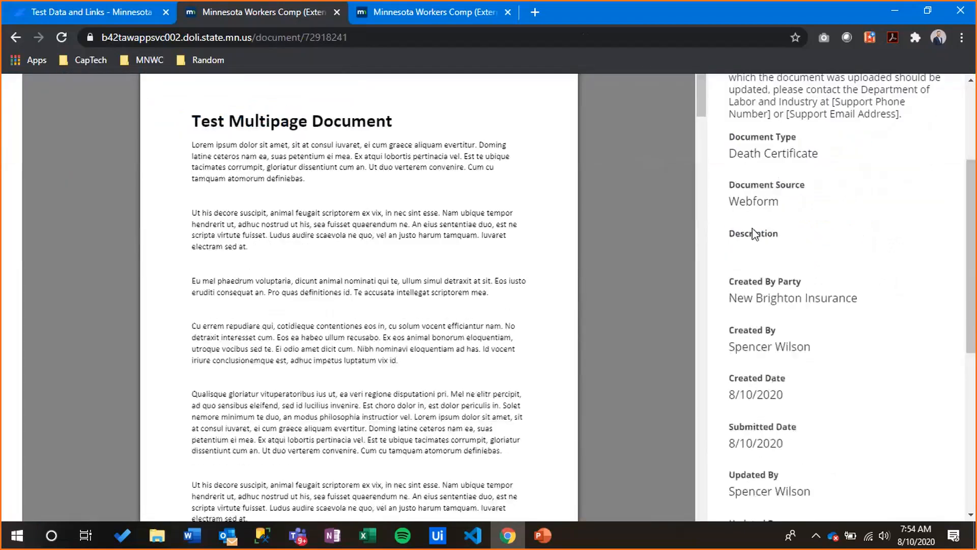
scroll(754, 234, "down", 5)
scroll(764, 219, "up", 5)
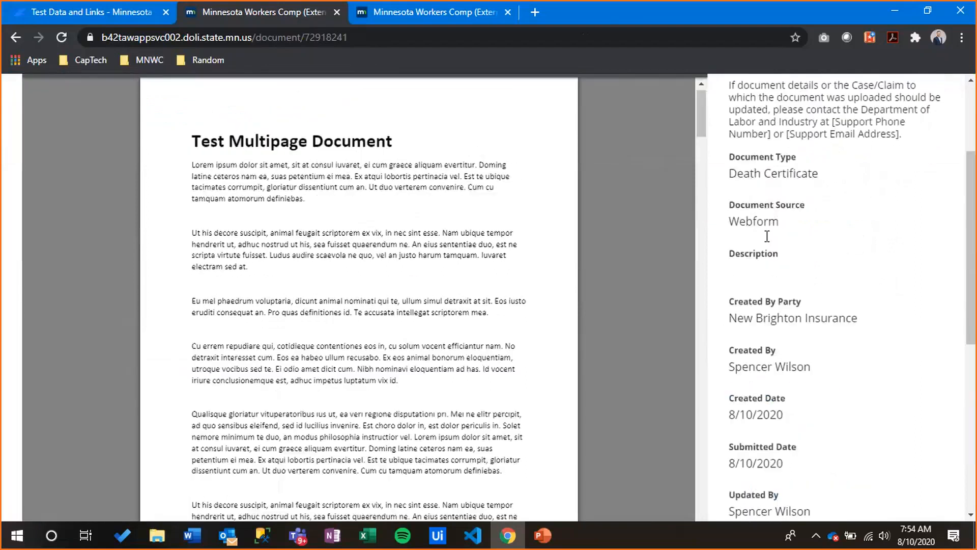
scroll(376, 422, "up", 1)
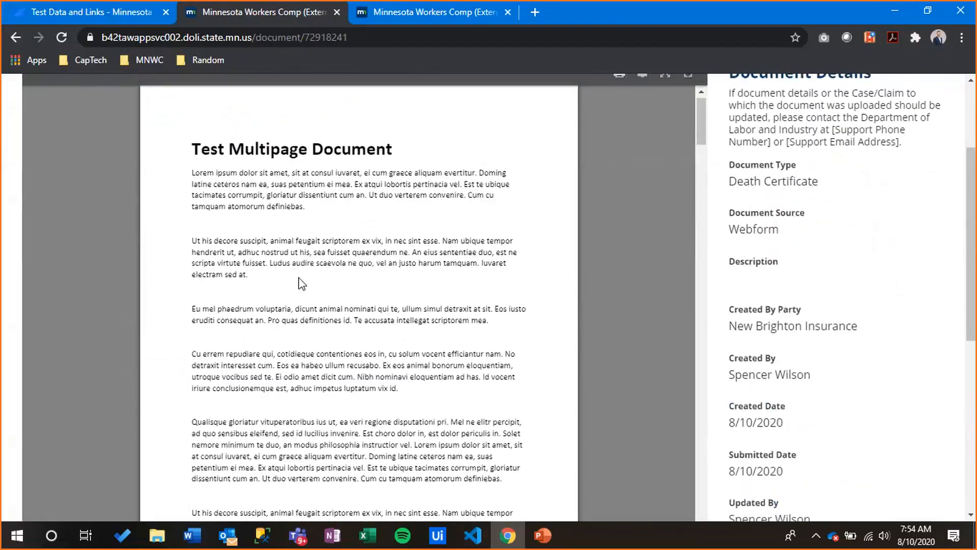
scroll(264, 367, "down", 7)
left_click(222, 435)
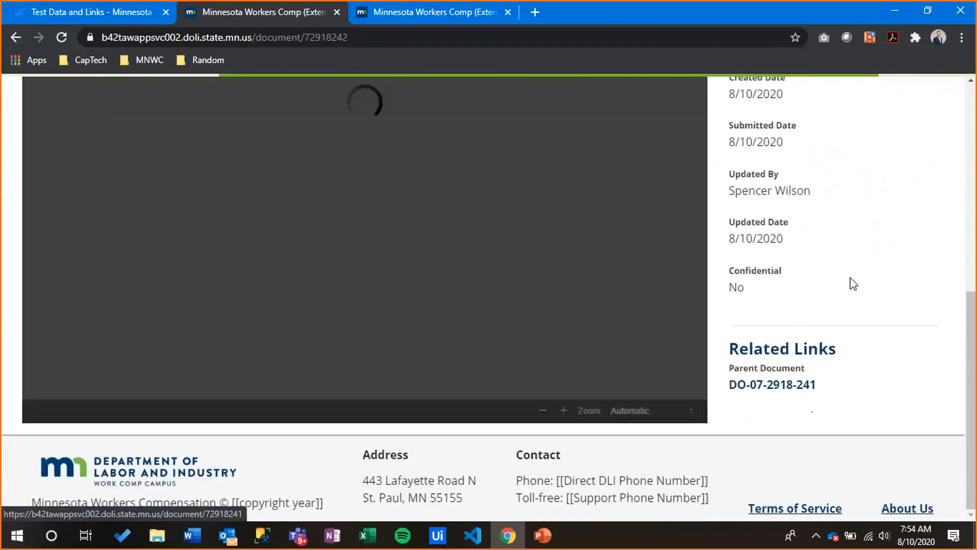
scroll(764, 261, "up", 2)
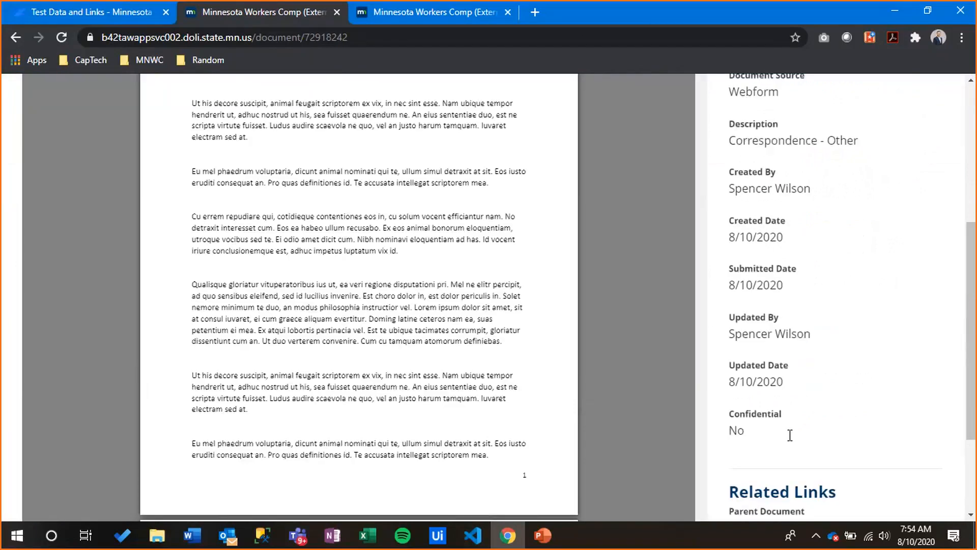
scroll(778, 460, "down", 1)
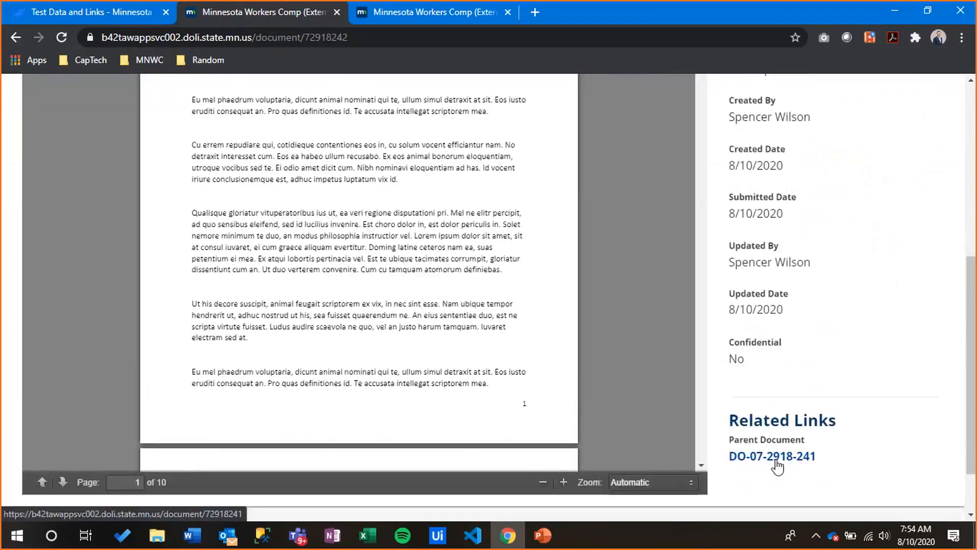
left_click(775, 461)
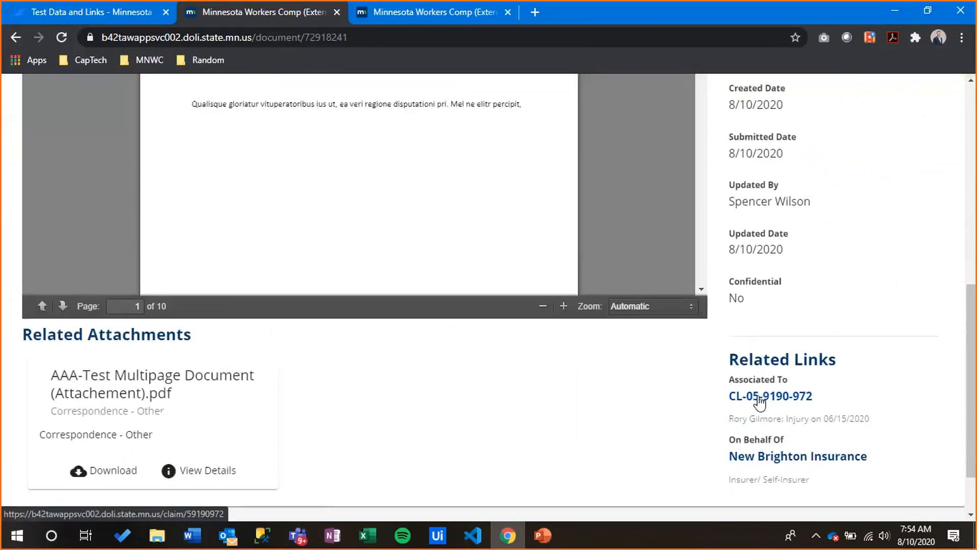
Open claim CL-05-9190-972 and show its Documents tab
left_click(759, 398)
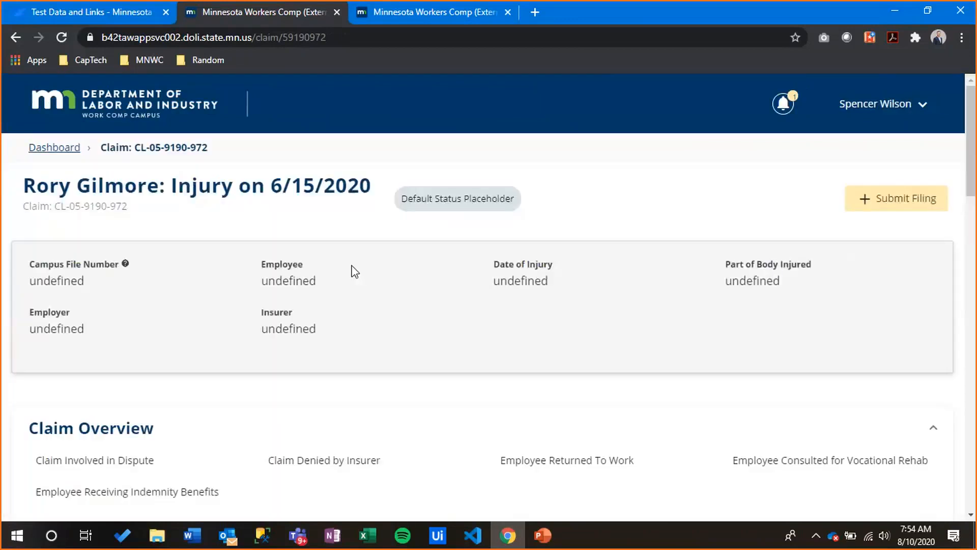
scroll(355, 272, "down", 8)
scroll(354, 271, "down", 12)
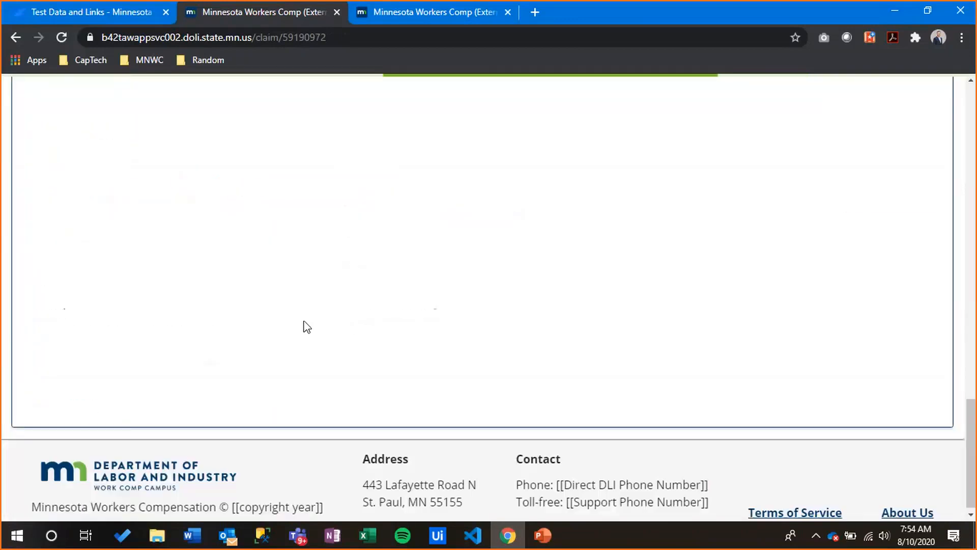
scroll(224, 167, "up", 2)
scroll(319, 344, "up", 5)
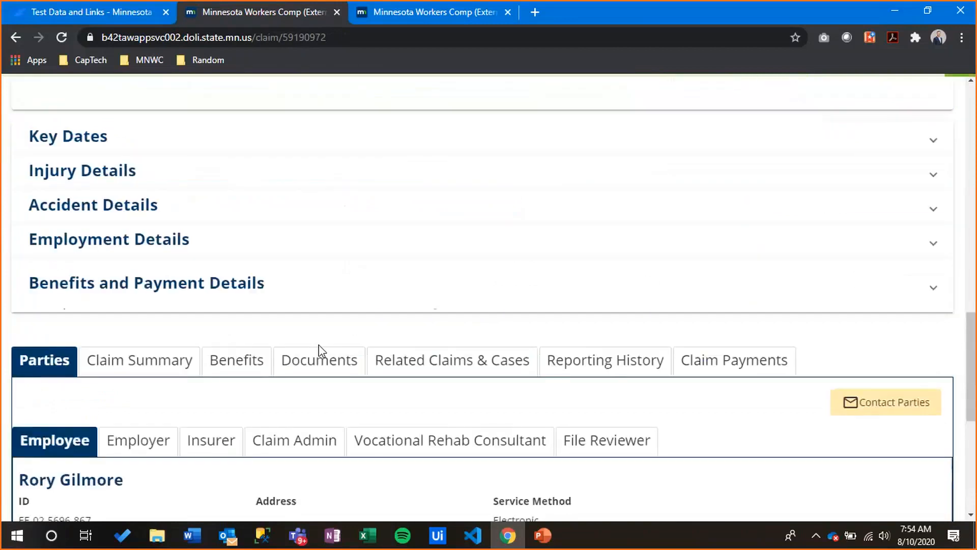
left_click(319, 358)
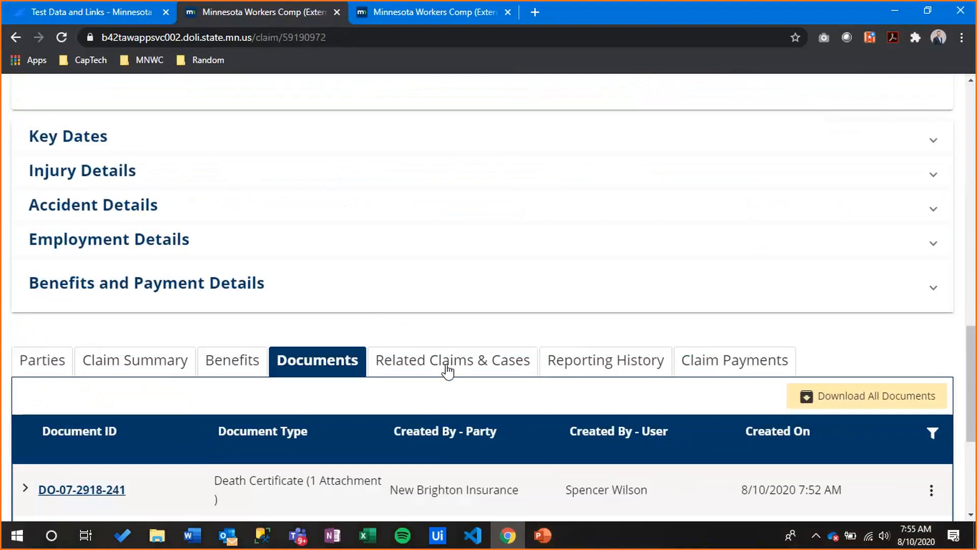
Expand document DO-07-2918-241 to reveal its attached multipage PDF
scroll(360, 342, "down", 4)
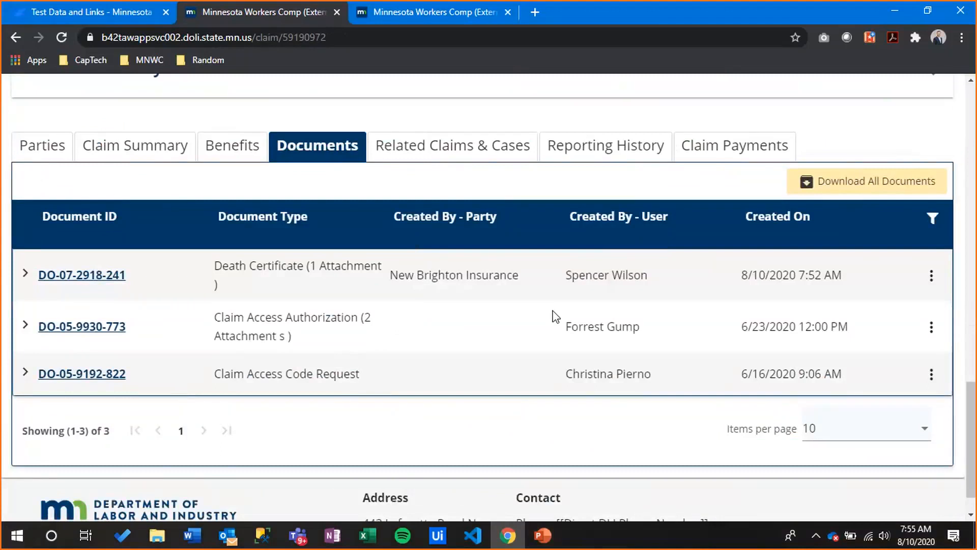
double_click(645, 271)
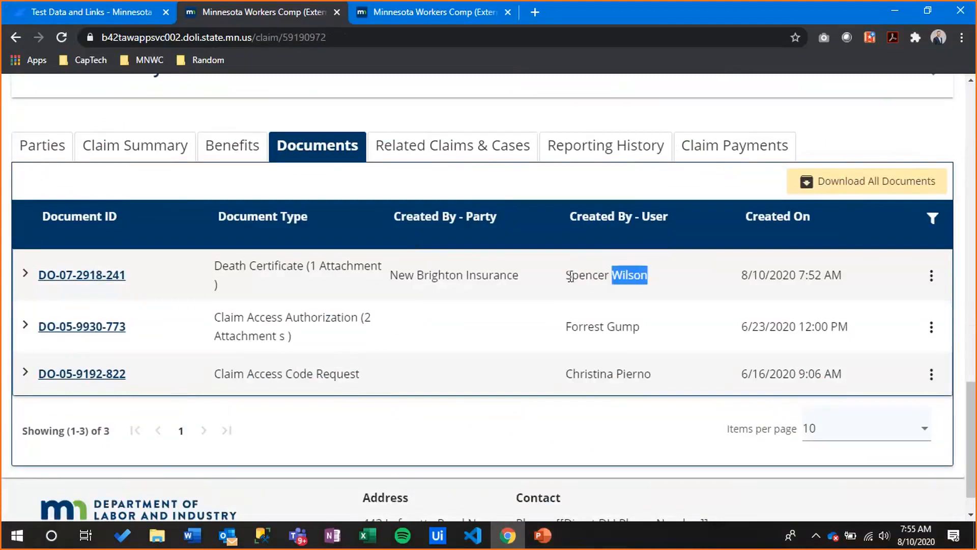
left_click_drag(570, 276, 828, 271)
left_click(857, 286)
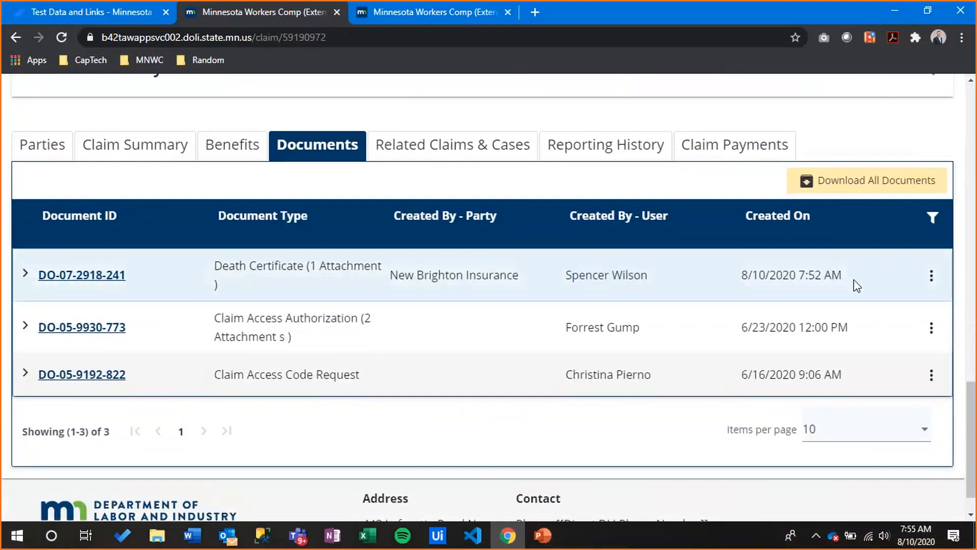
triple_click(857, 286)
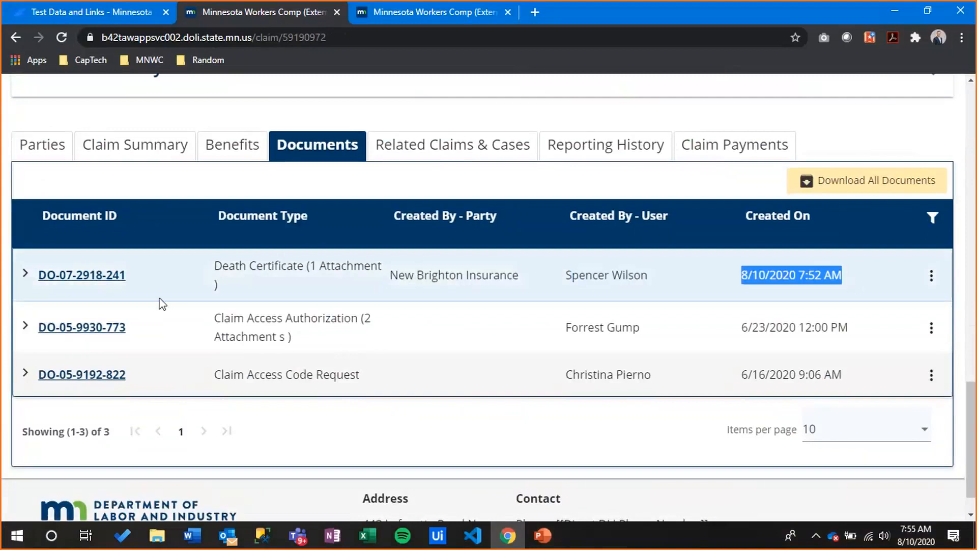
left_click(23, 275)
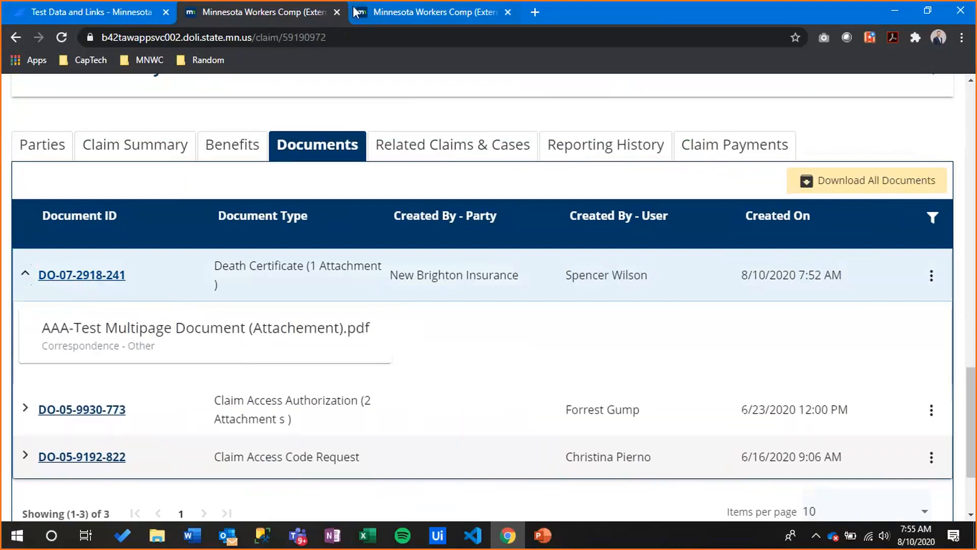
In PowerPoint, present the Agenda slide full screen and advance to slide 40, Electronic Service
left_click(543, 535)
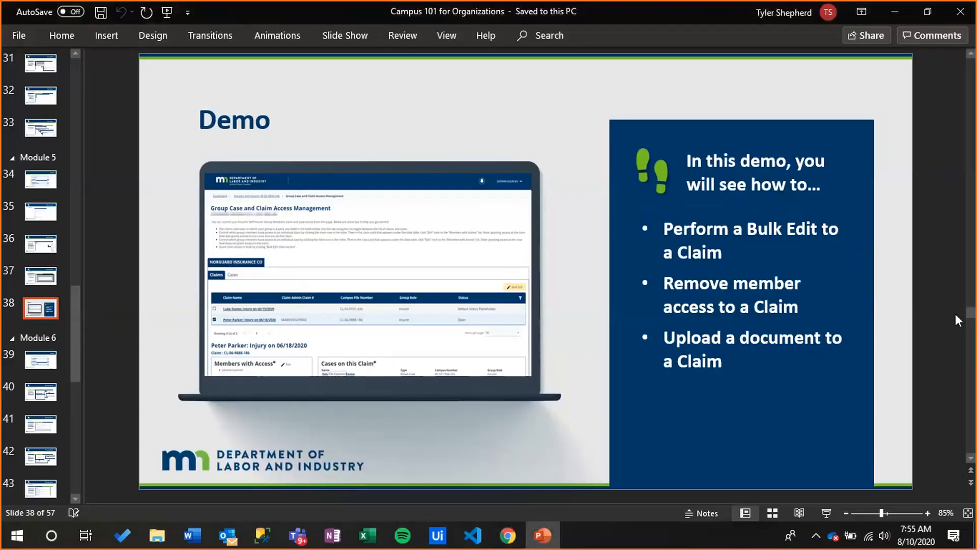
scroll(965, 318, "down", 1)
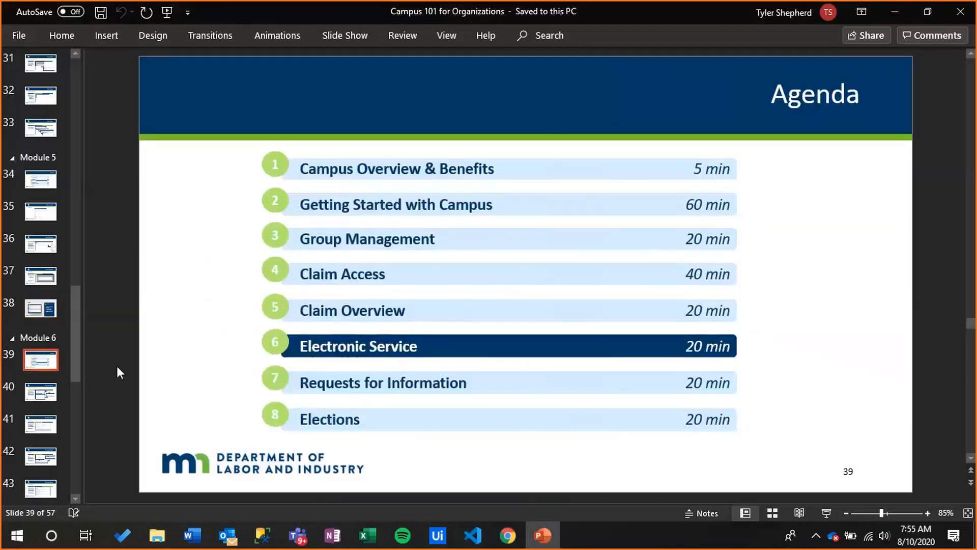
left_click(834, 517)
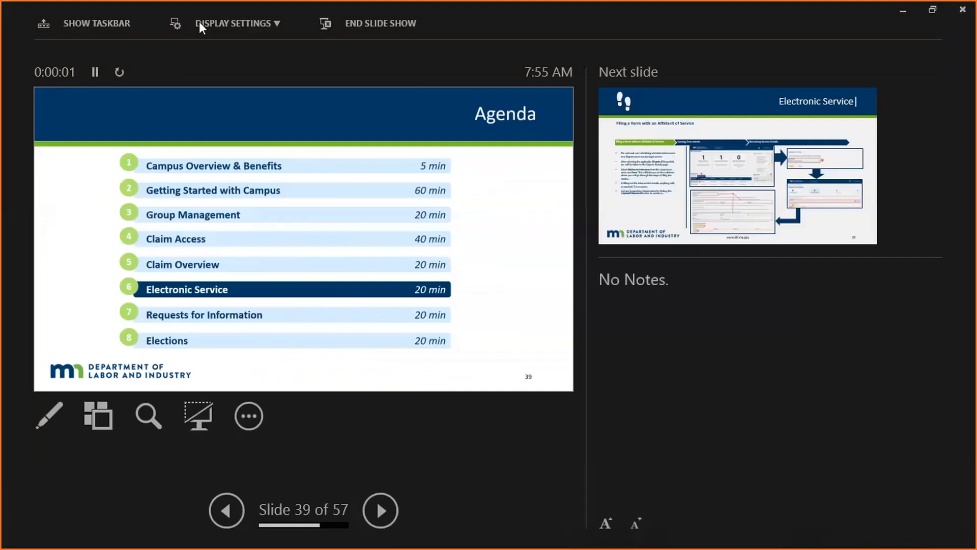
left_click(199, 21)
left_click(230, 56)
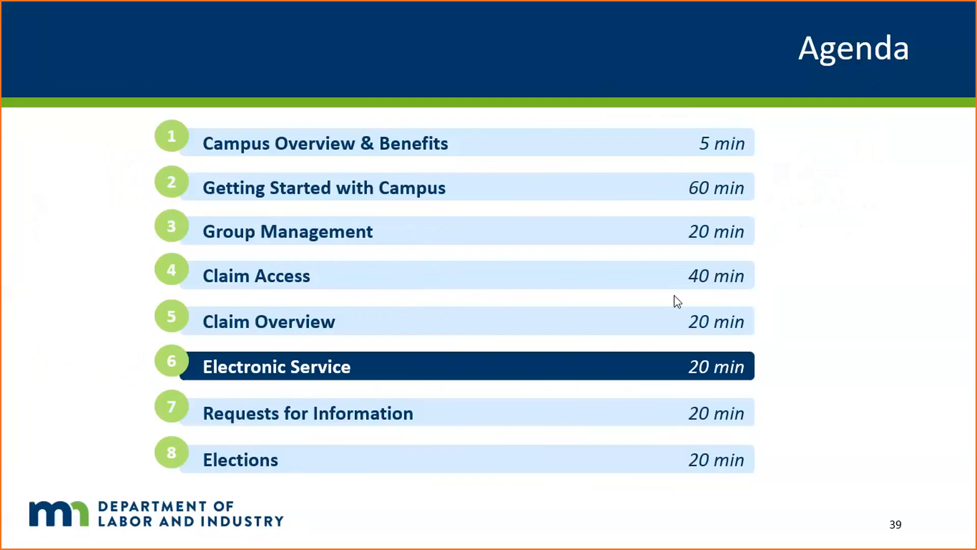
left_click(959, 313)
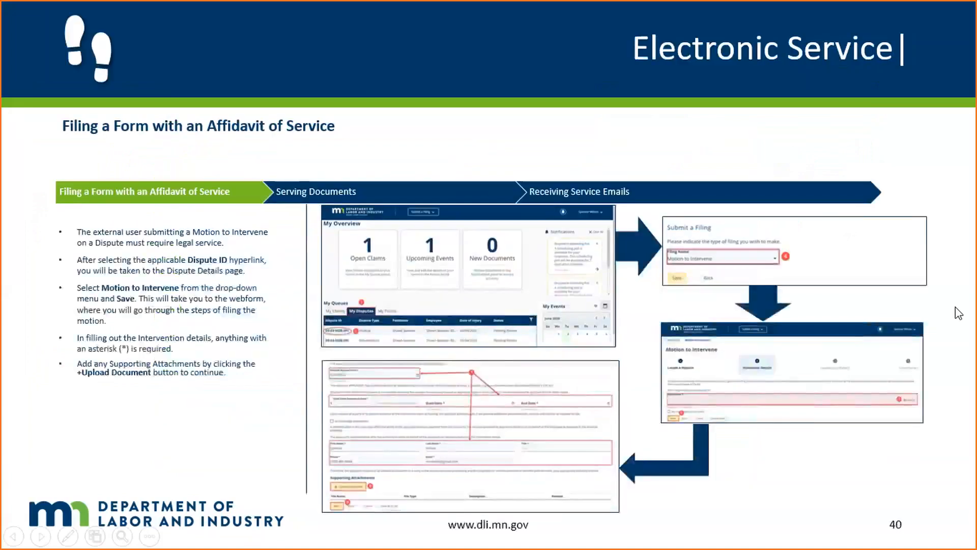
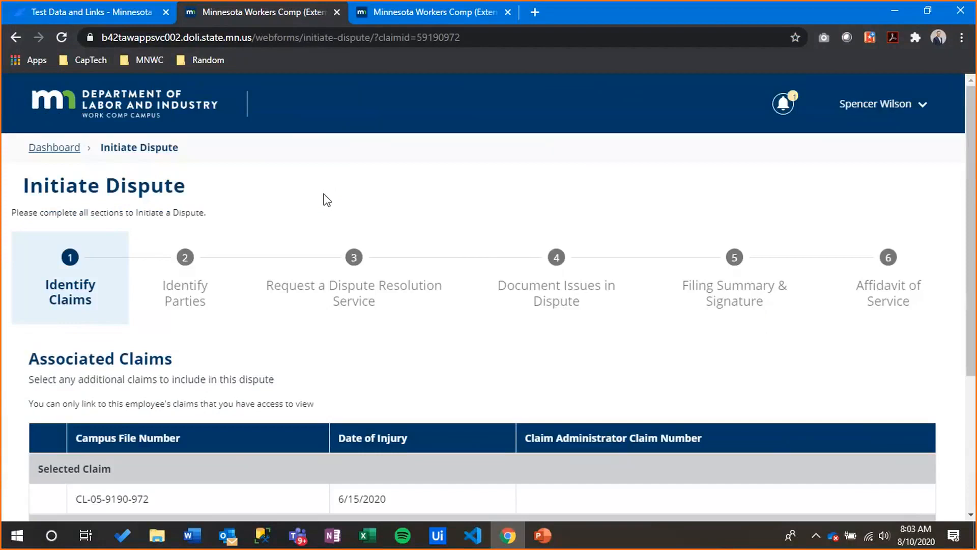
Highlight the selected claim's file number and continue to identifying the parties
scroll(128, 375, "down", 3)
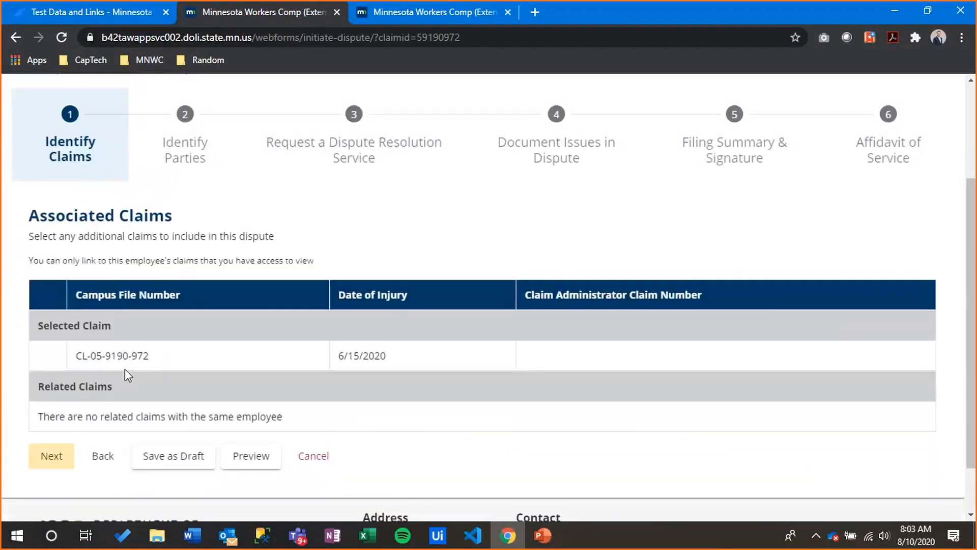
left_click_drag(170, 357, 85, 365)
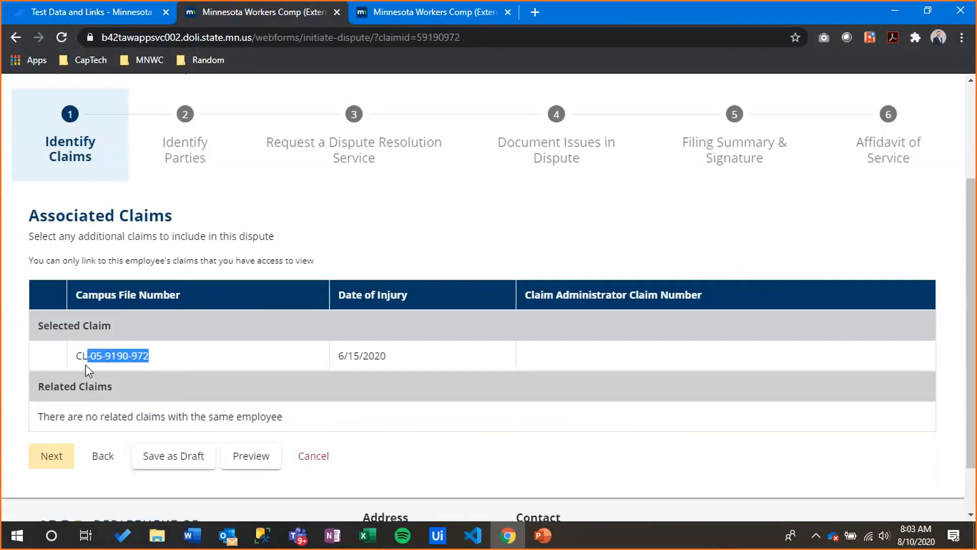
left_click(57, 455)
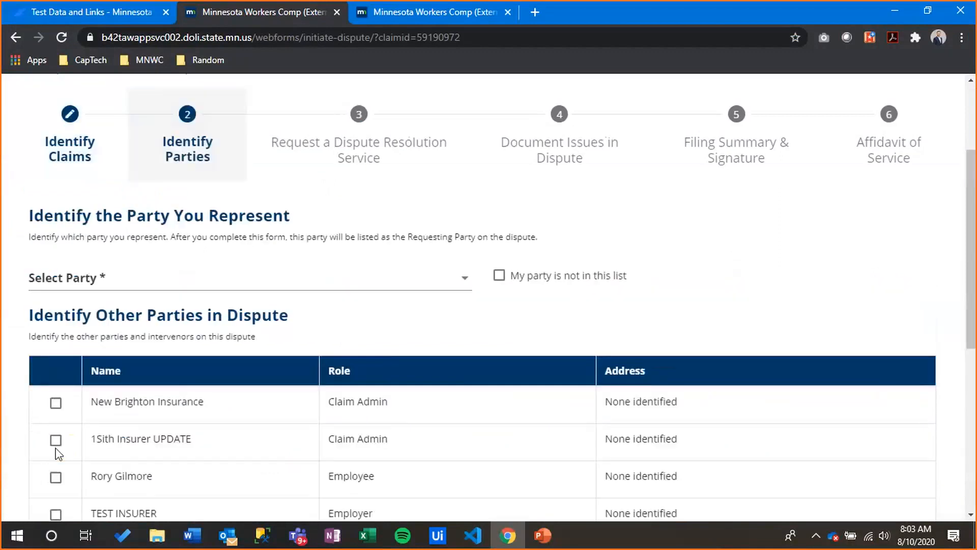
Represent New Brighton Insurance against 1Sith Insurer UPDATE, the employee, TEST INSURER and UPNORTHINSURANCE
left_click(188, 277)
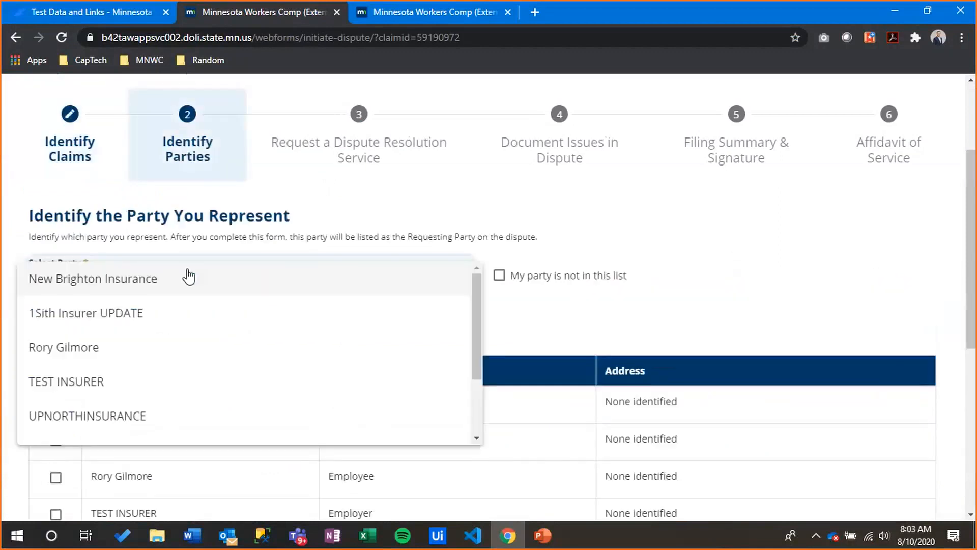
left_click(163, 279)
scroll(84, 302, "down", 3)
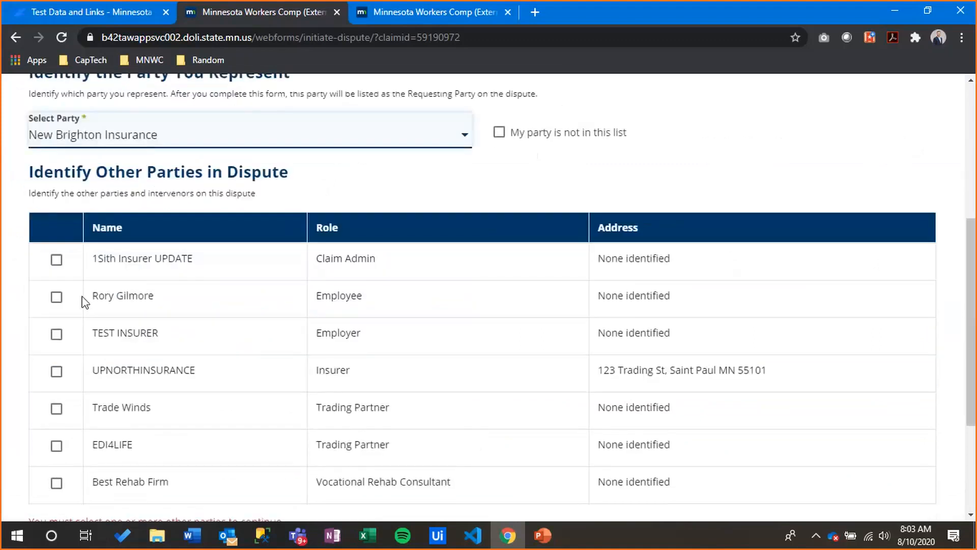
left_click(55, 263)
left_click(56, 297)
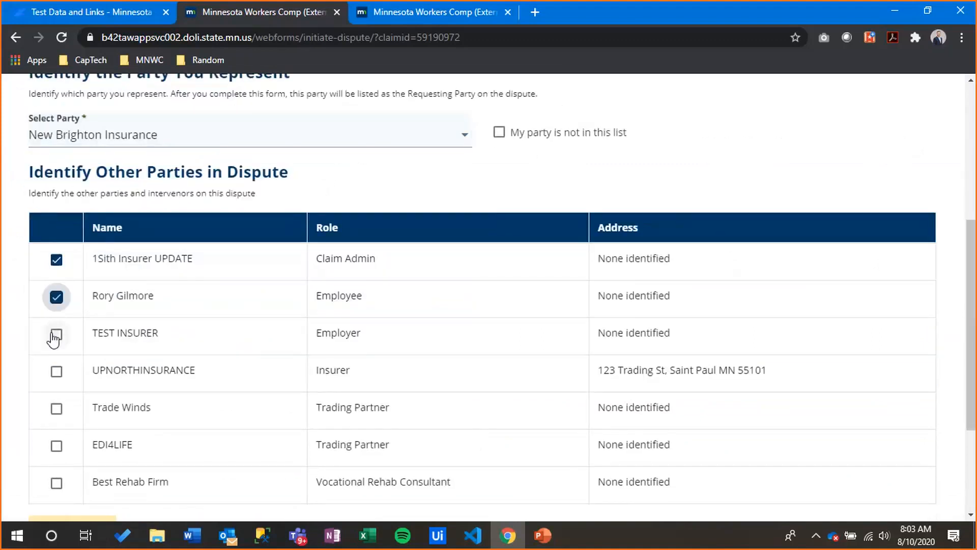
left_click(55, 335)
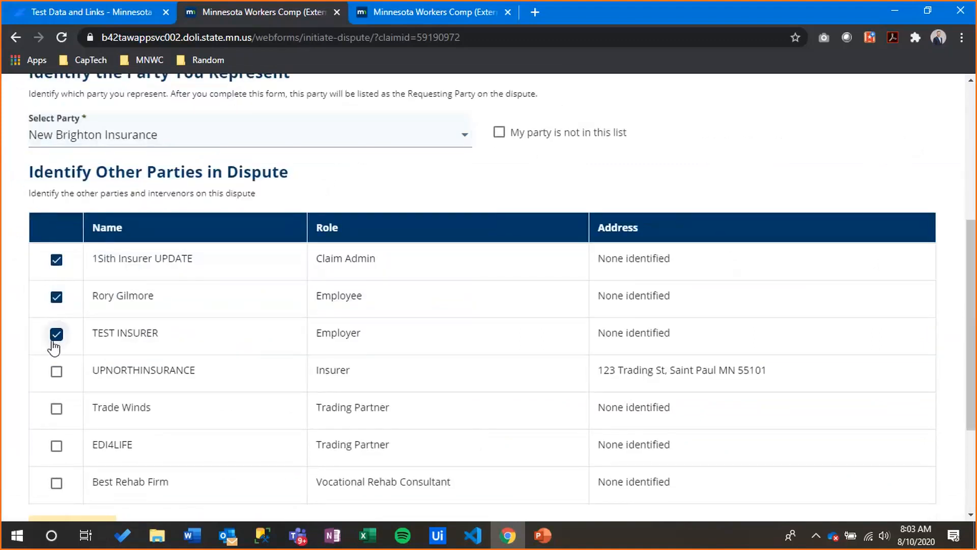
left_click(56, 377)
scroll(187, 332, "down", 3)
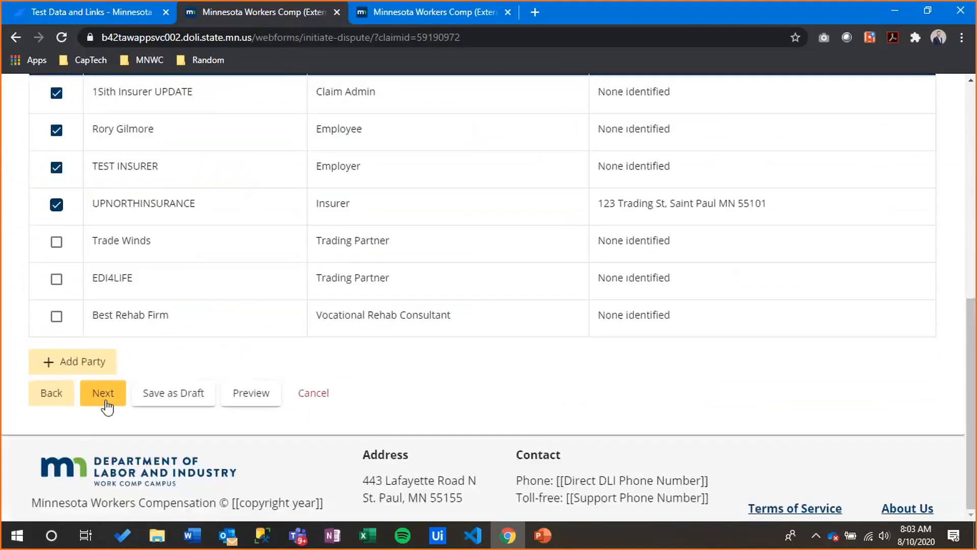
Set the dispute action to Certify this Dispute instead of Request a Mediation and continue
left_click(104, 394)
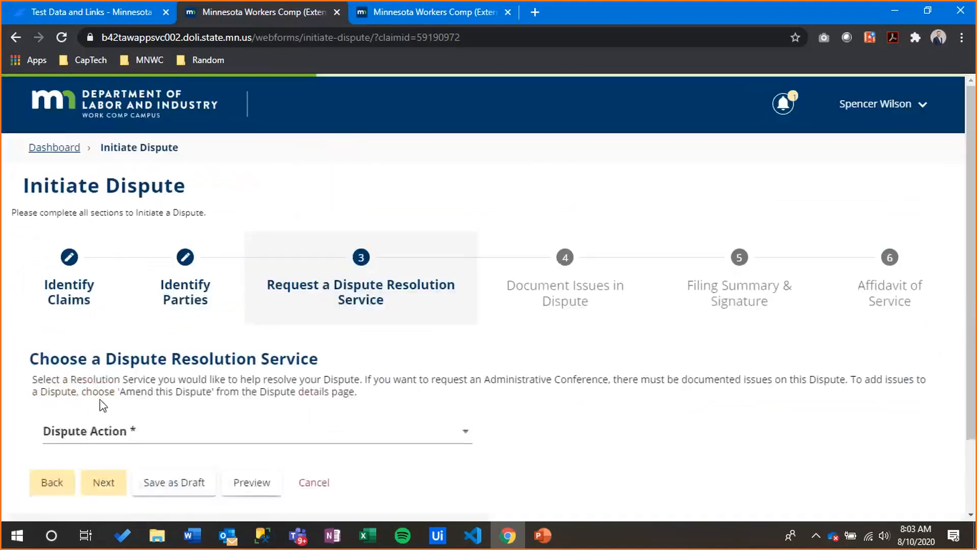
left_click(170, 437)
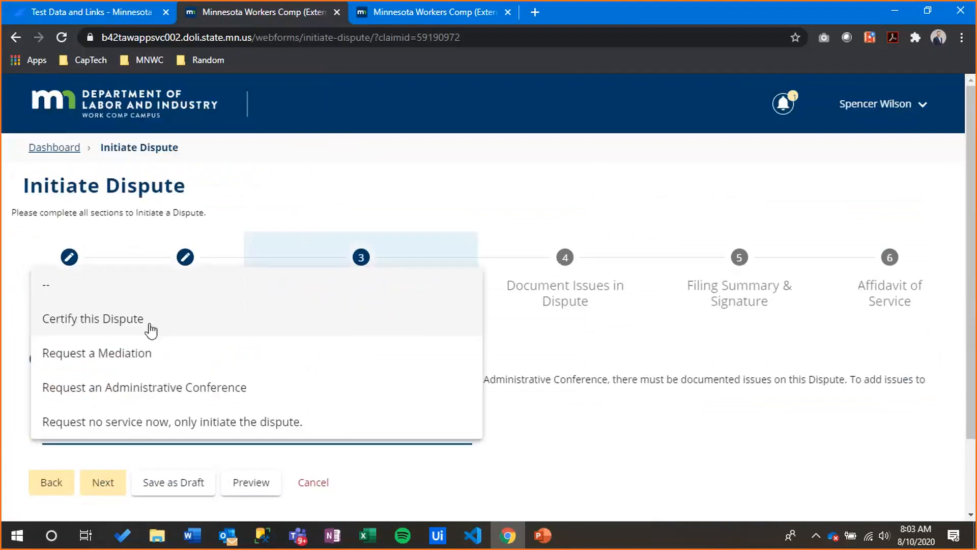
left_click(190, 352)
left_click(160, 419)
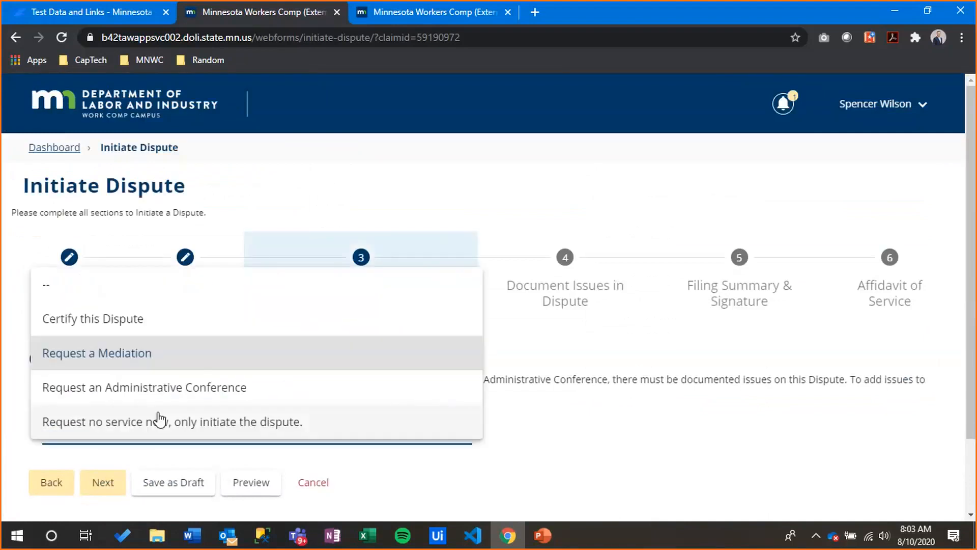
left_click(138, 321)
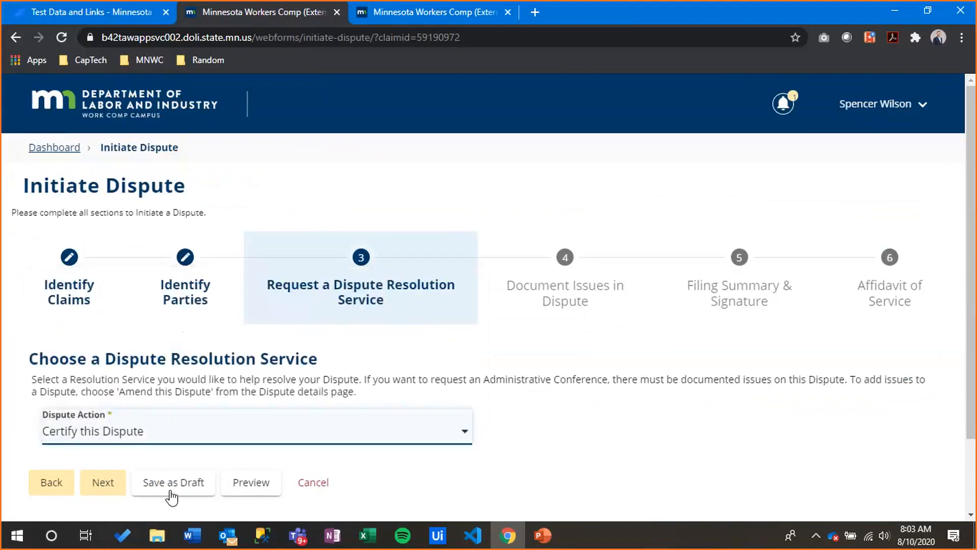
left_click(115, 489)
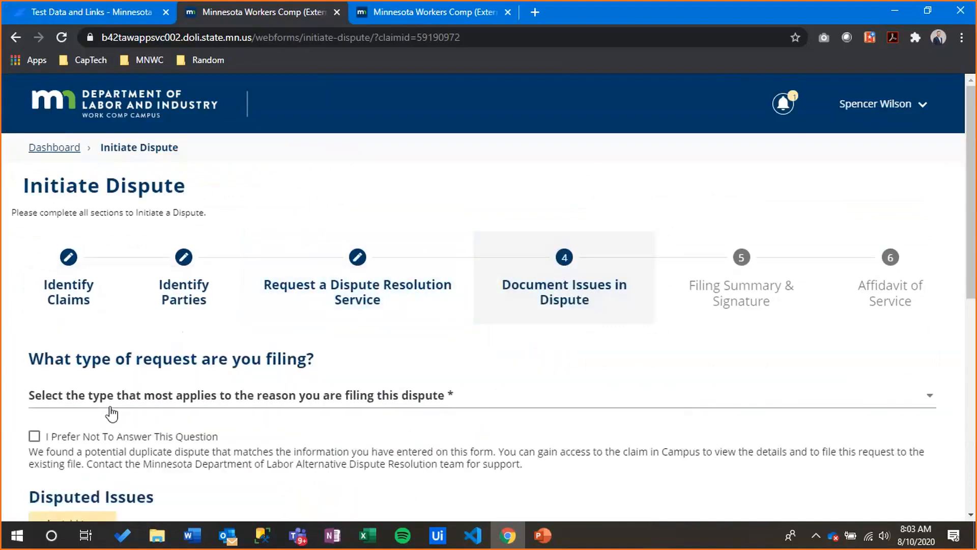
Set the request type to Medical
left_click(111, 407)
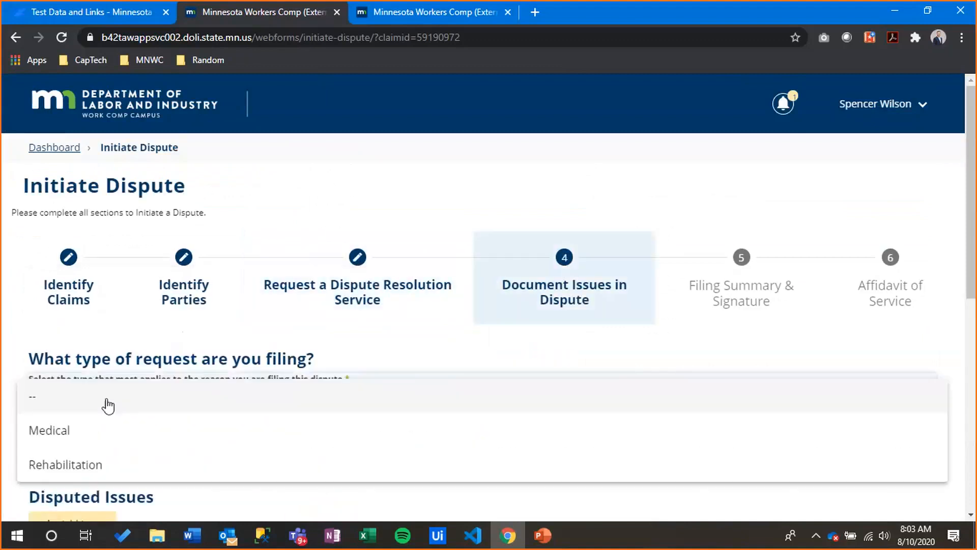
left_click(108, 442)
scroll(342, 363, "down", 3)
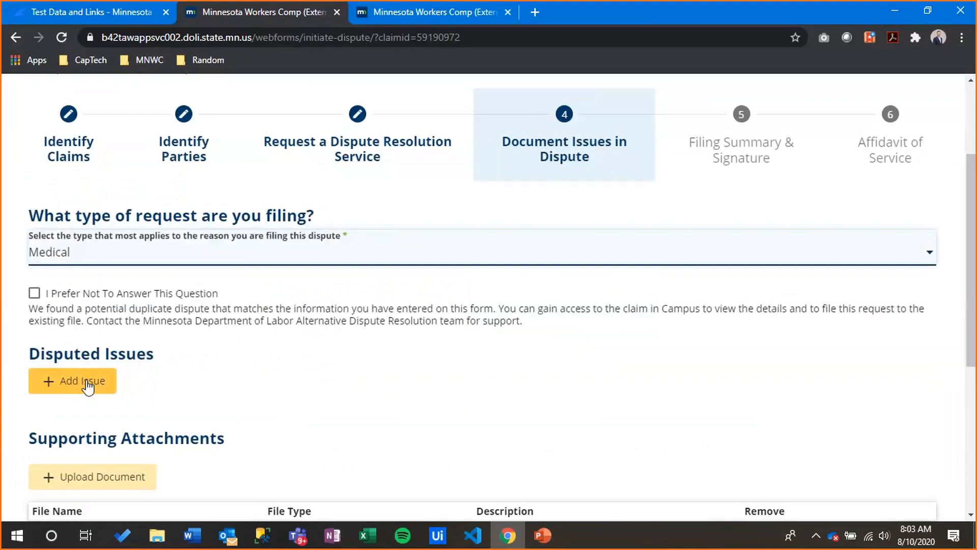
scroll(87, 387, "down", 5)
Upload the multipage test PDF as a 239 Conference supporting attachment
left_click(134, 196)
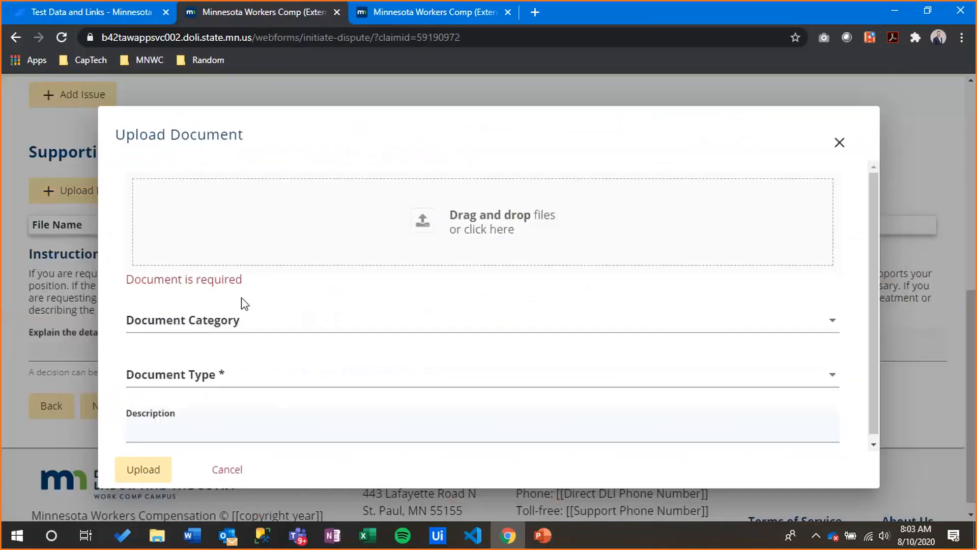
left_click(468, 236)
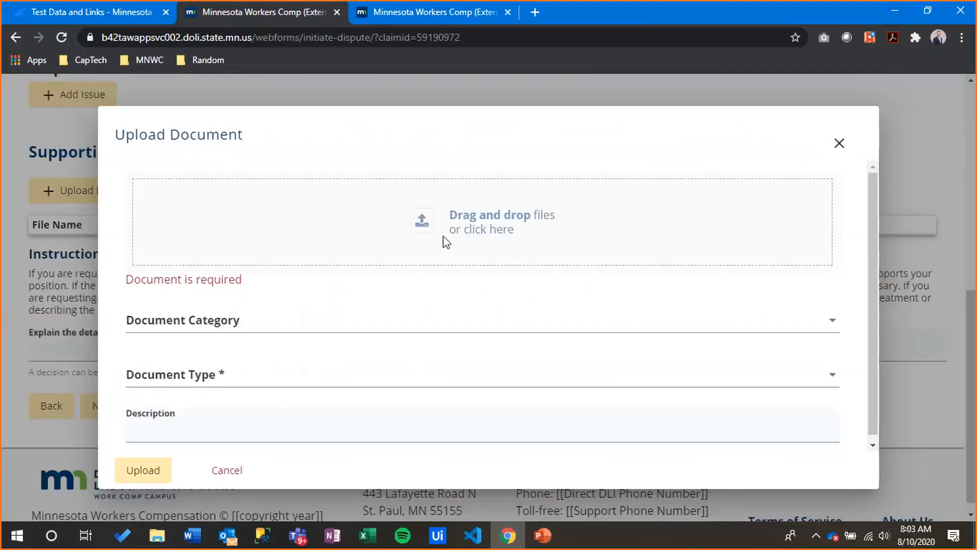
left_click(442, 237)
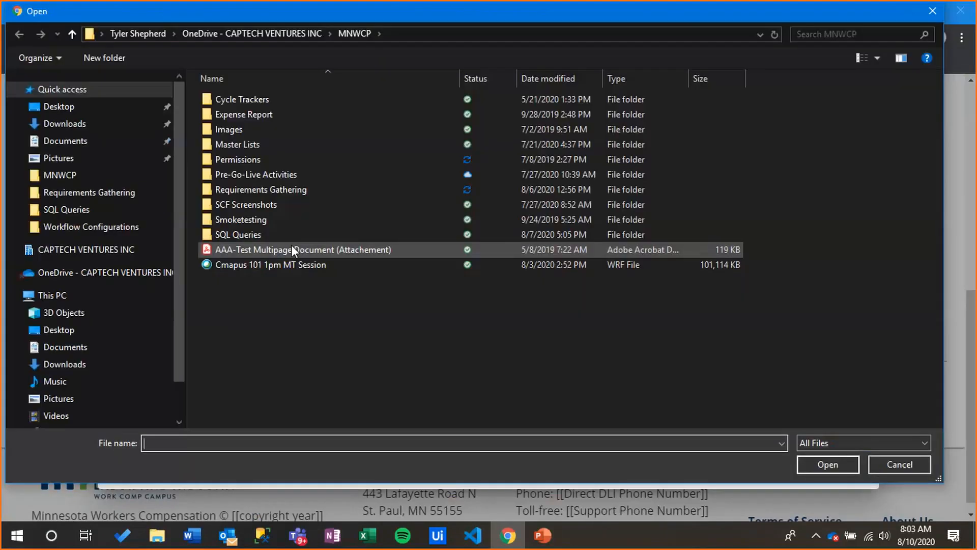
double_click(292, 245)
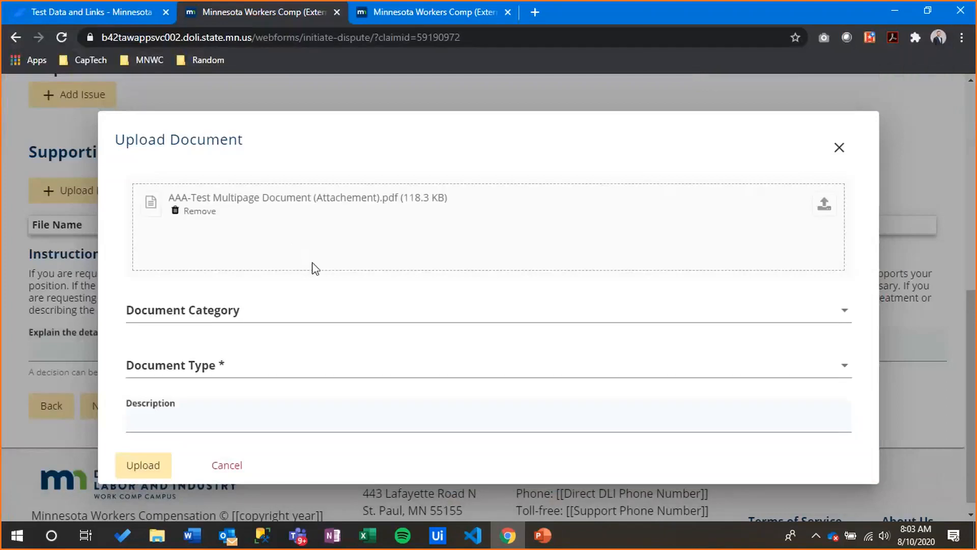
left_click(263, 379)
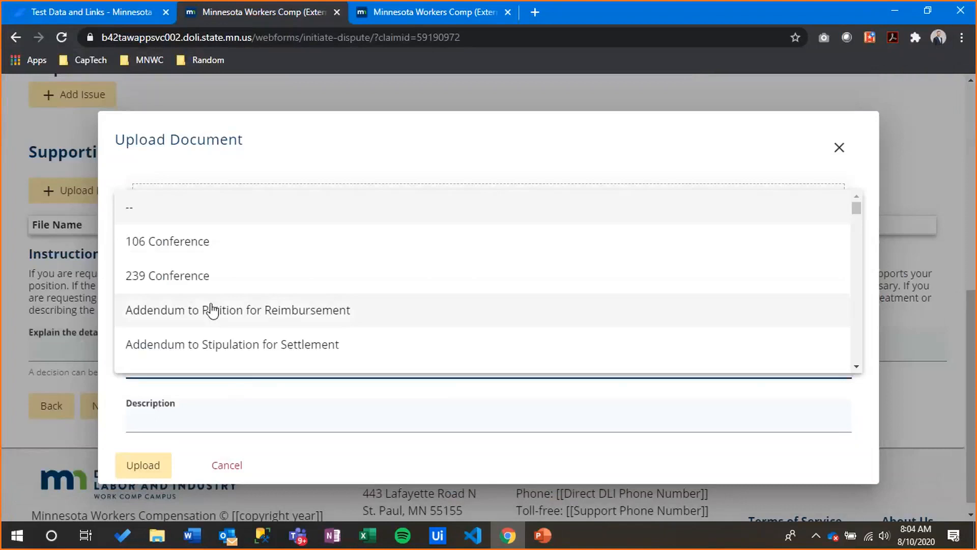
left_click(200, 282)
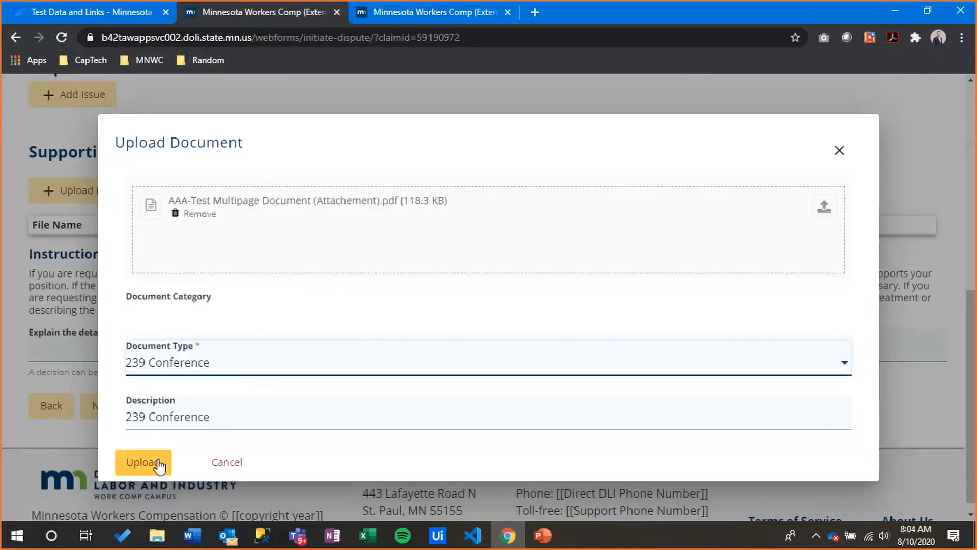
left_click(159, 464)
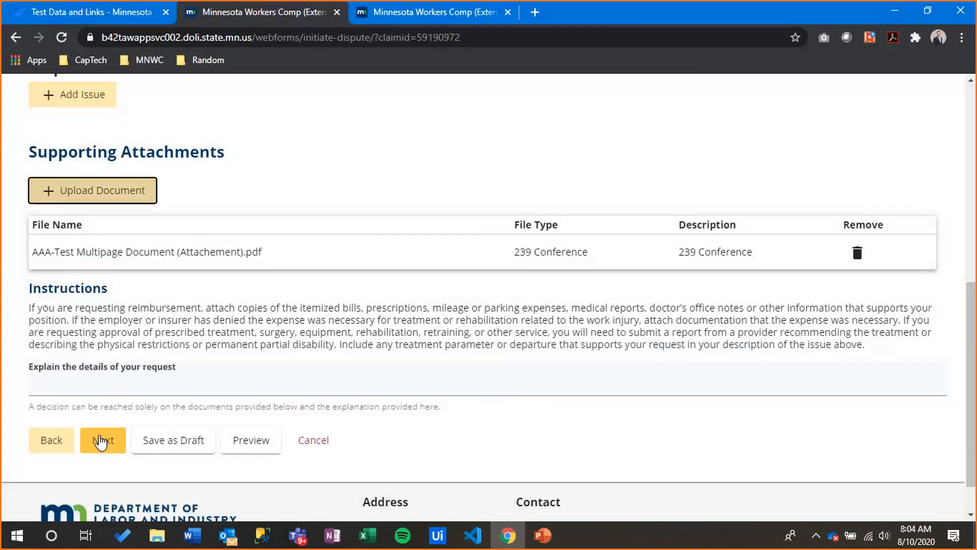
Advance to Filing Summary & Signature and review the claim details for CL-05-9190-972
left_click(102, 441)
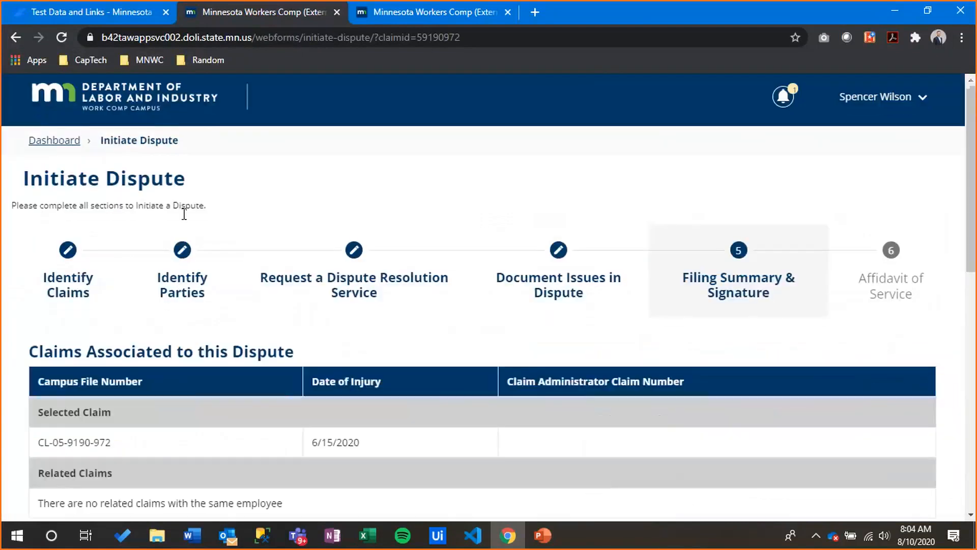
scroll(219, 273, "down", 2)
scroll(217, 268, "down", 2)
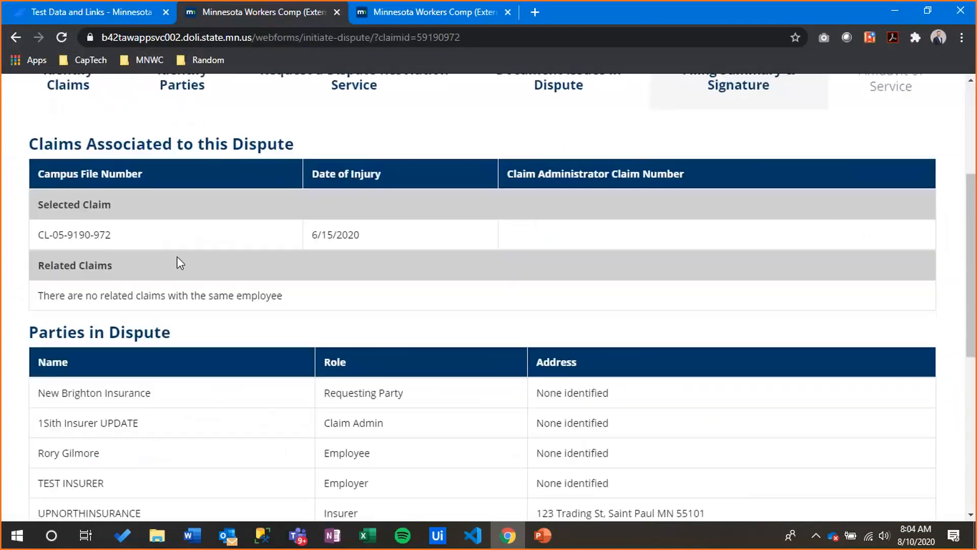
scroll(187, 266, "down", 4)
scroll(195, 269, "up", 5)
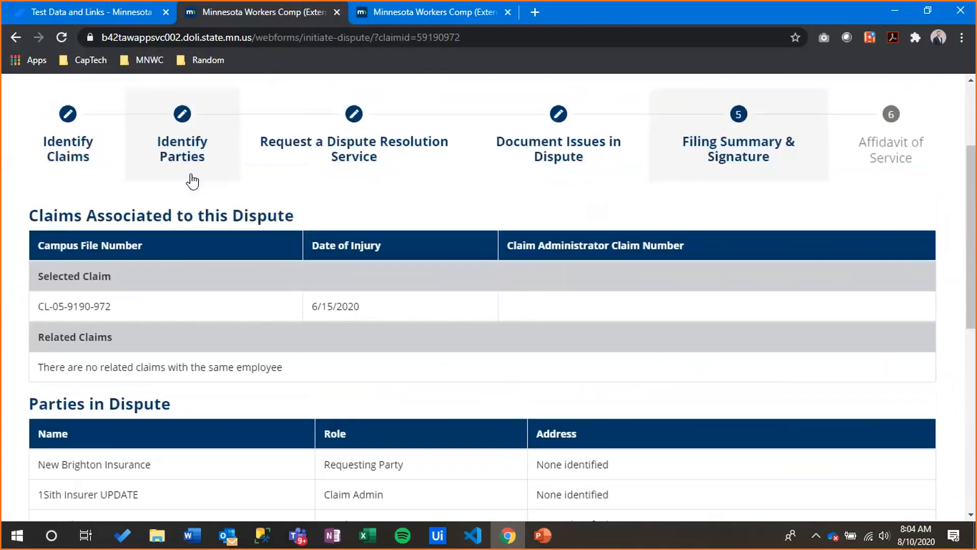
left_click_drag(137, 306, 74, 297)
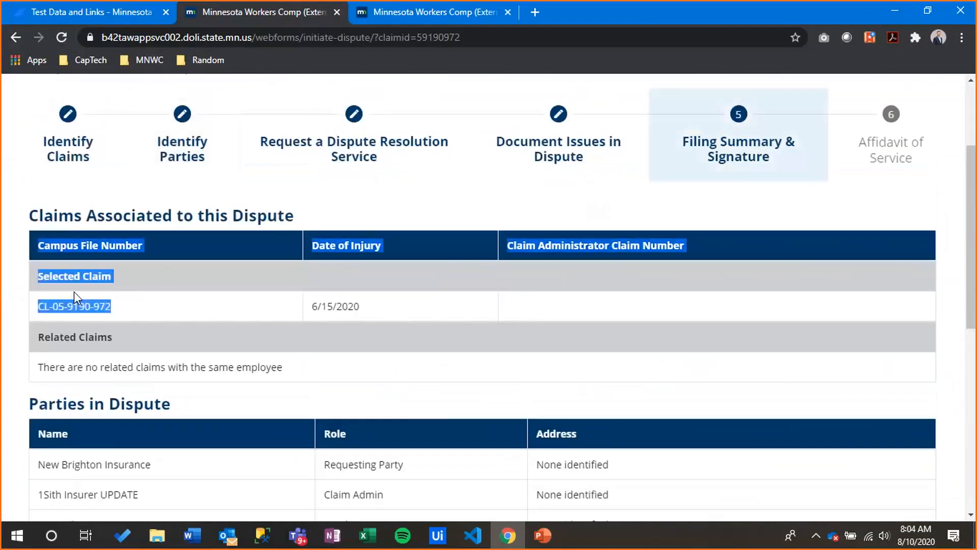
scroll(153, 307, "down", 3)
scroll(153, 307, "down", 1)
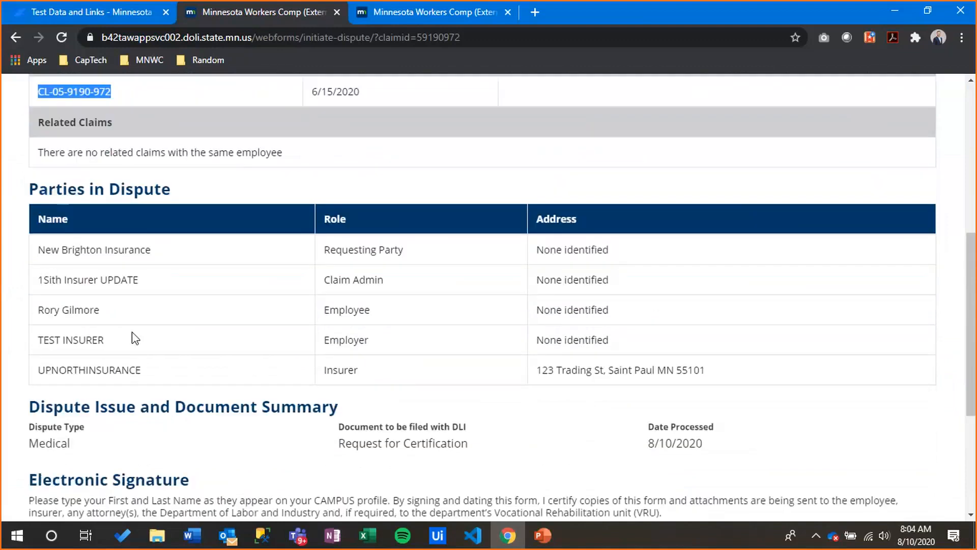
scroll(135, 338, "down", 2)
Fill in the signatory's full name from autofill and accept the legal signing declaration
left_click(102, 407)
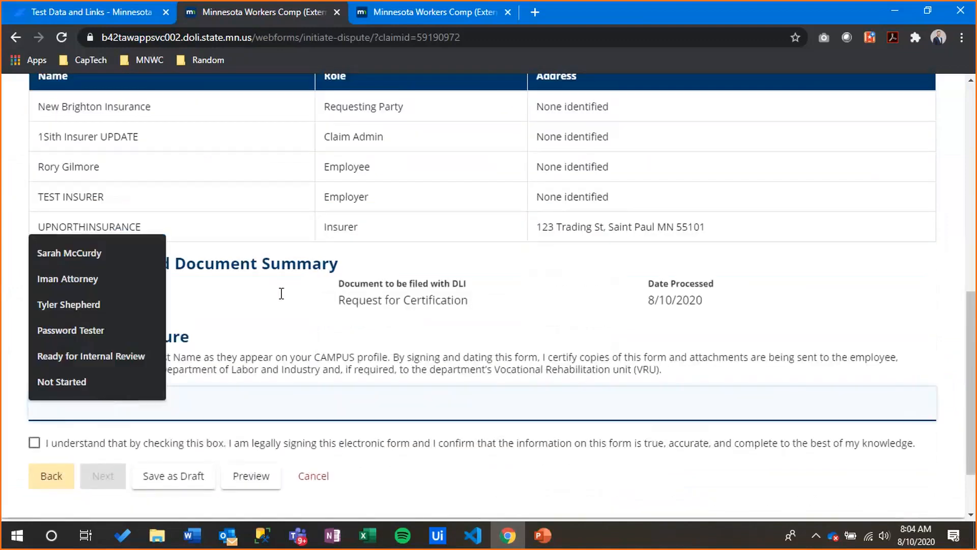
type("St")
key("BackSpace")
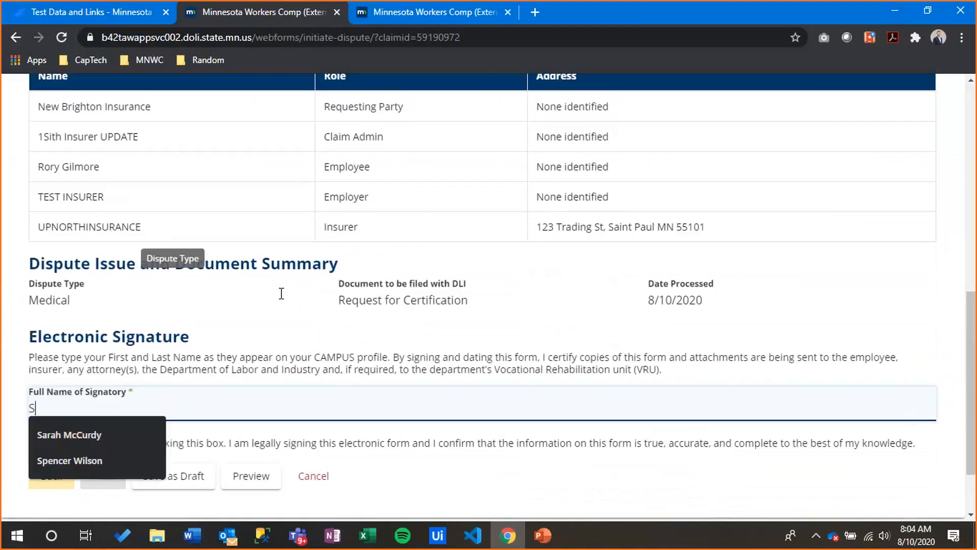
left_click(109, 465)
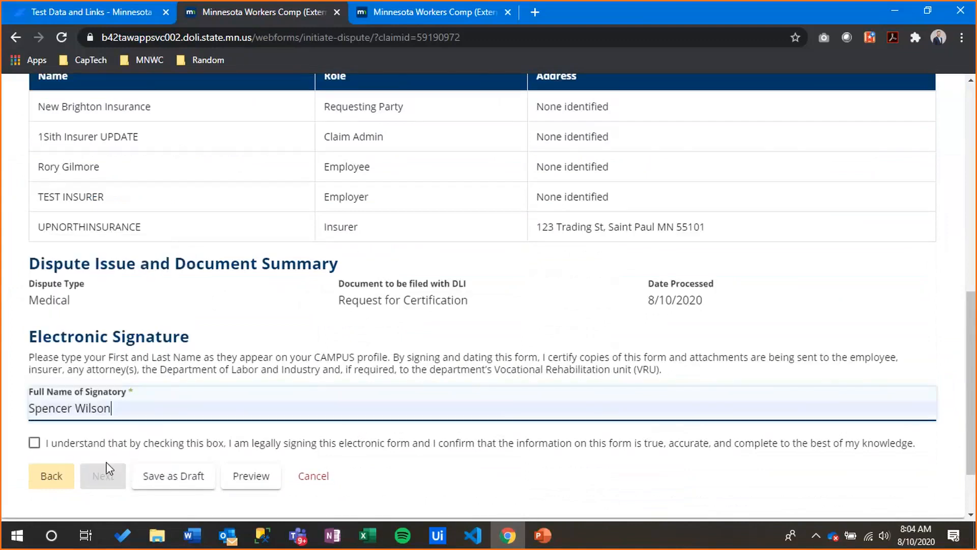
left_click(34, 443)
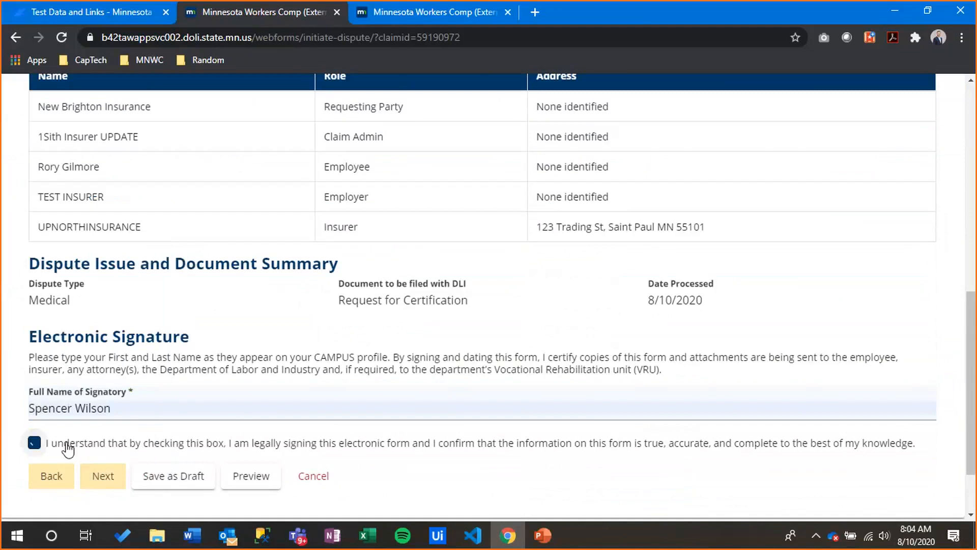
Advance to the Affidavit of Service step and review the parties service list
left_click(103, 483)
scroll(319, 393, "down", 3)
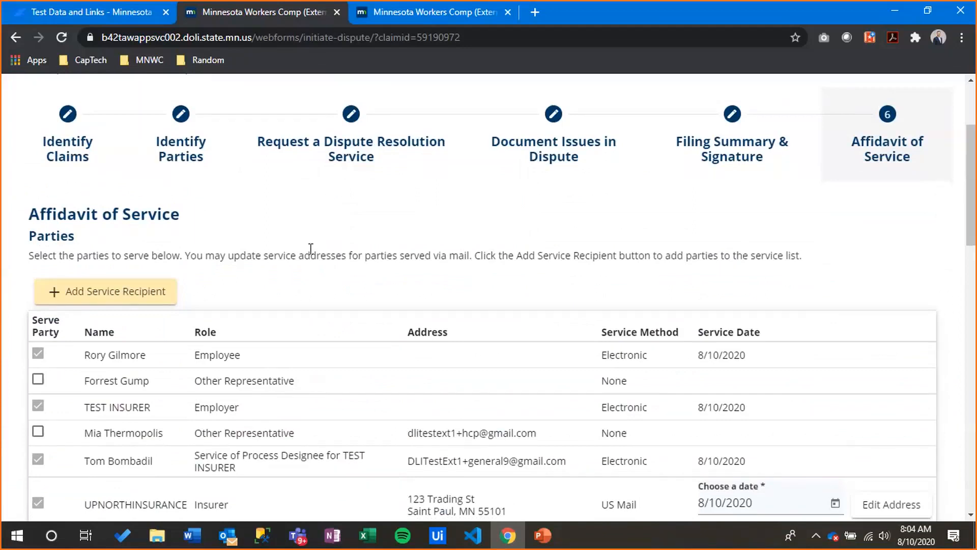
scroll(316, 263, "down", 4)
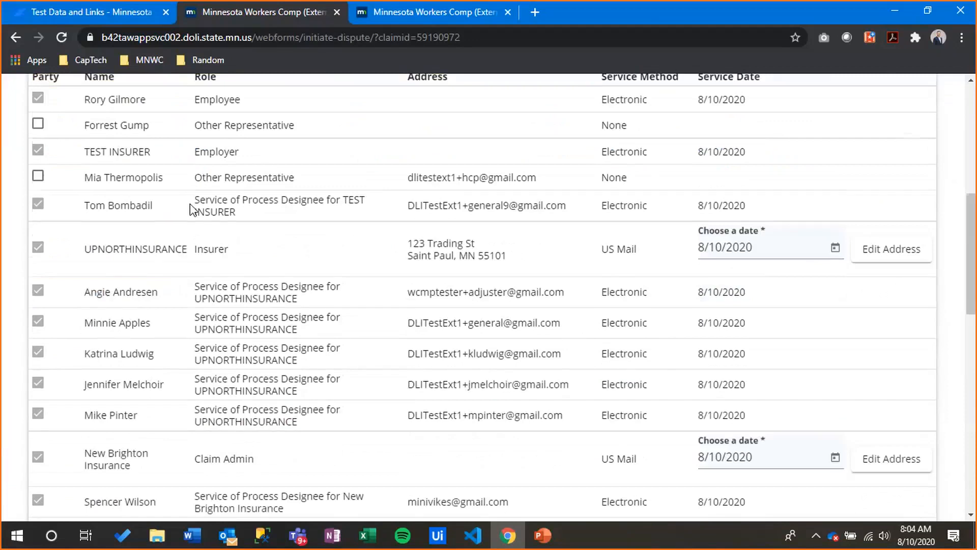
scroll(190, 206, "down", 3)
scroll(243, 216, "down", 3)
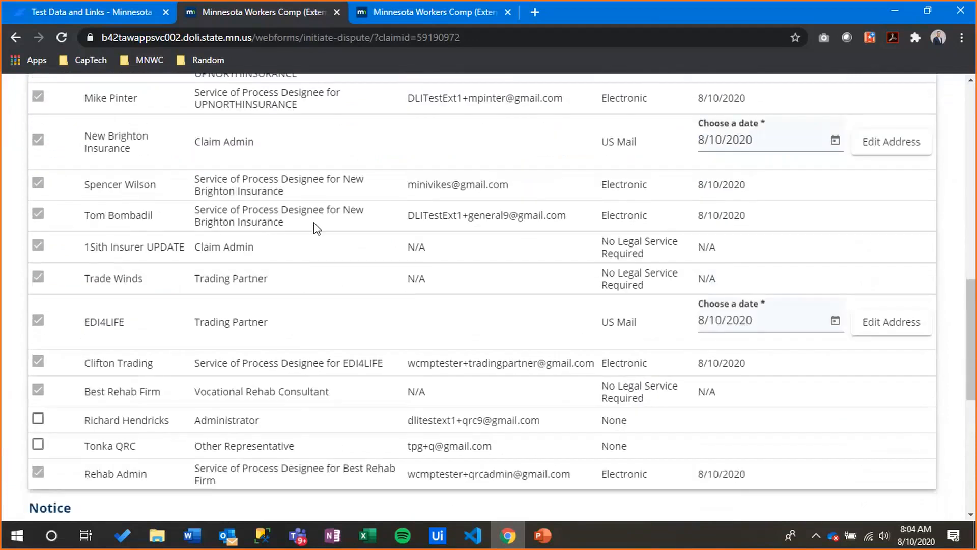
scroll(315, 228, "up", 5)
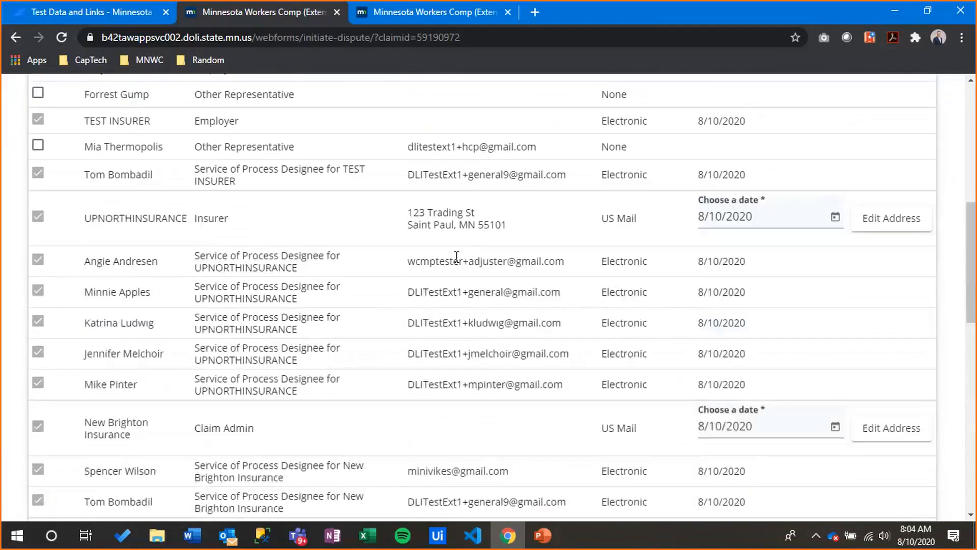
scroll(456, 256, "up", 4)
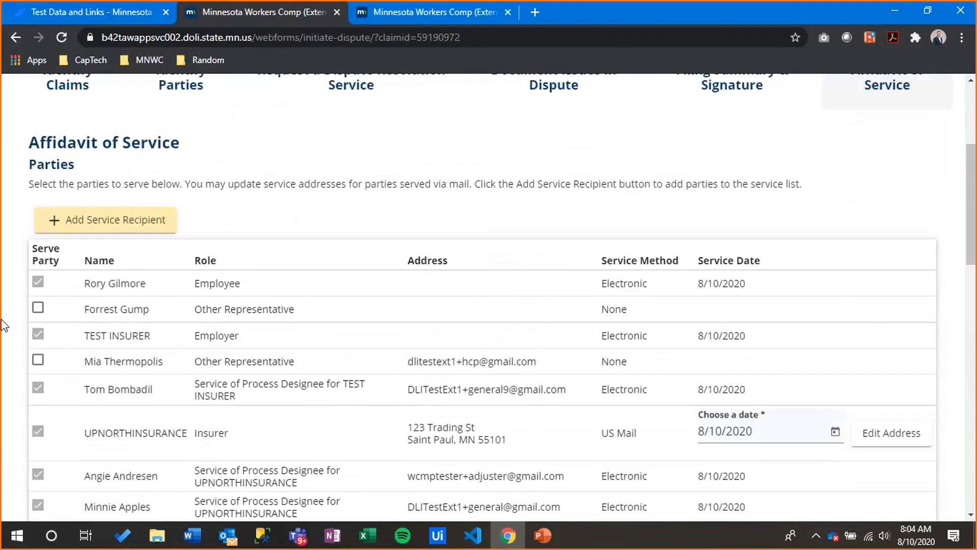
scroll(90, 362, "down", 3)
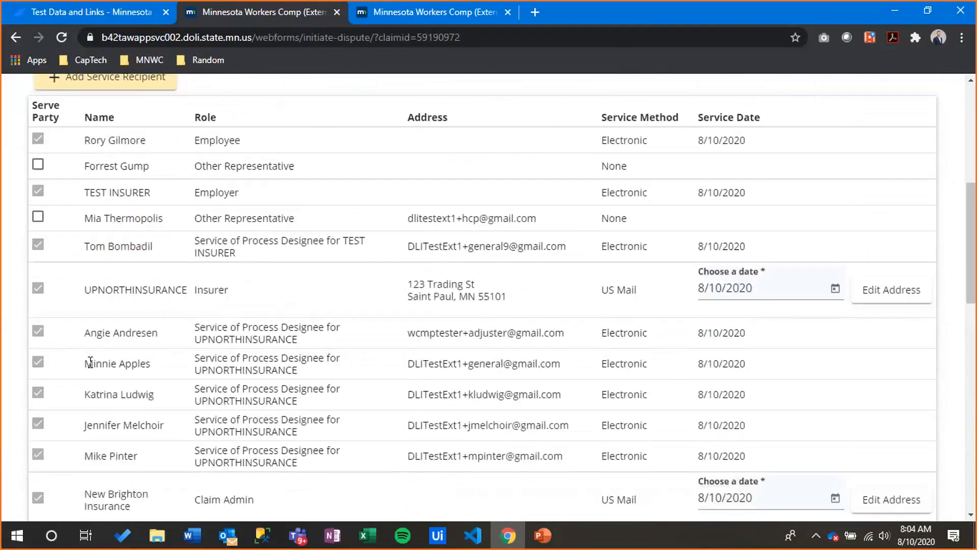
scroll(90, 362, "up", 1)
scroll(107, 241, "down", 2)
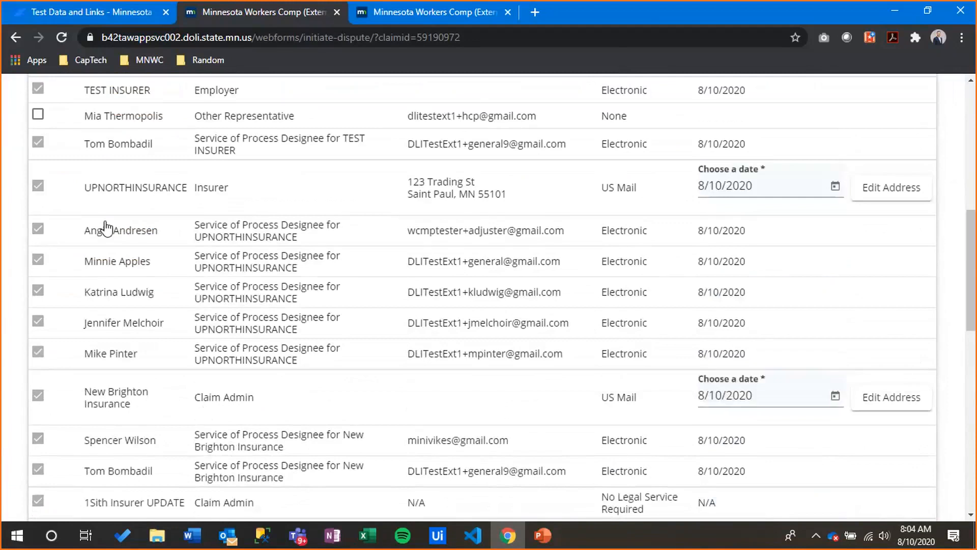
scroll(107, 229, "down", 4)
scroll(106, 220, "down", 2)
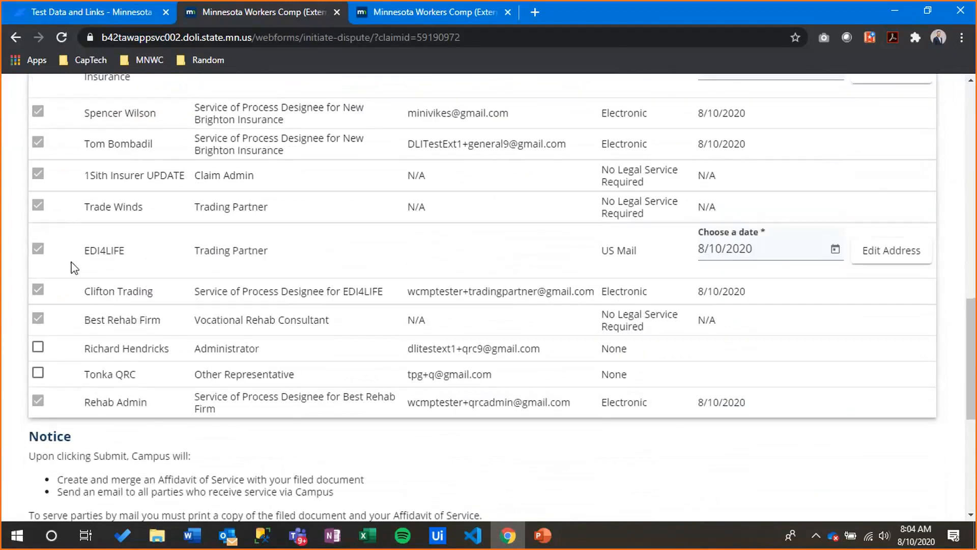
scroll(74, 267, "up", 1)
scroll(148, 316, "up", 10)
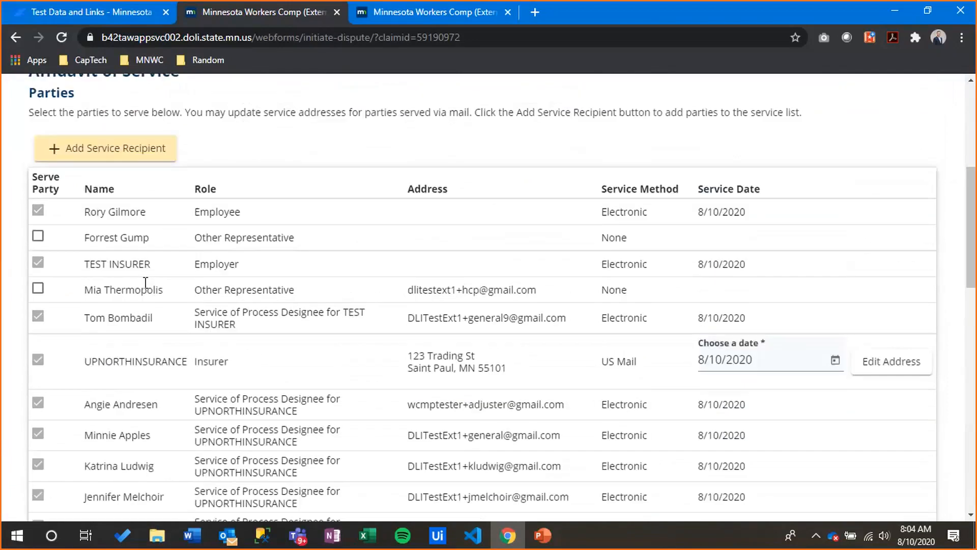
Serve the first Other Representative by US Mail, leaving its service address unchanged
left_click(37, 237)
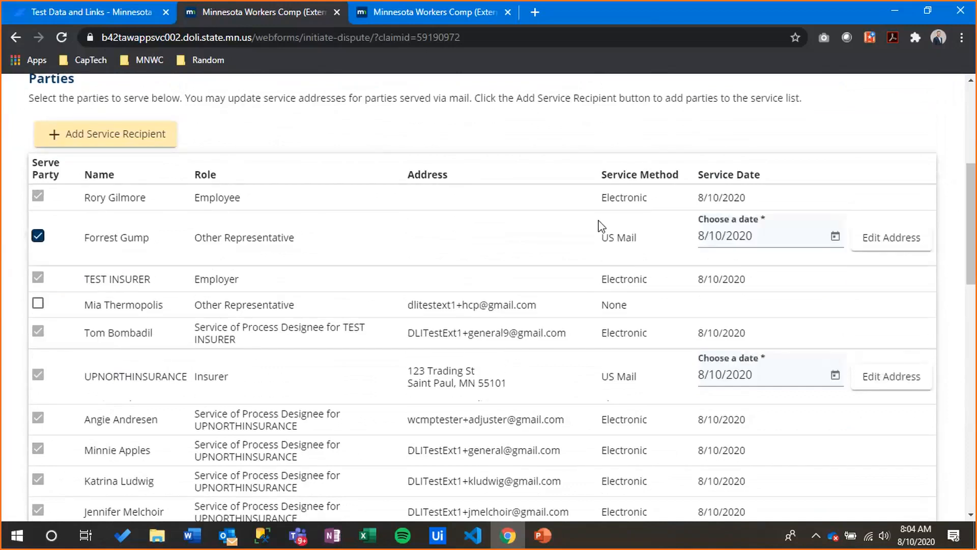
left_click(875, 247)
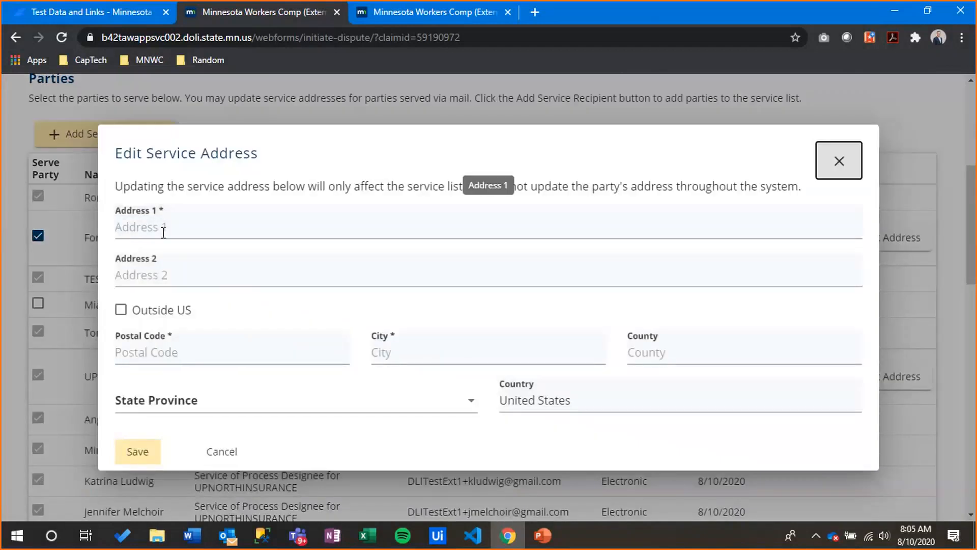
left_click(220, 451)
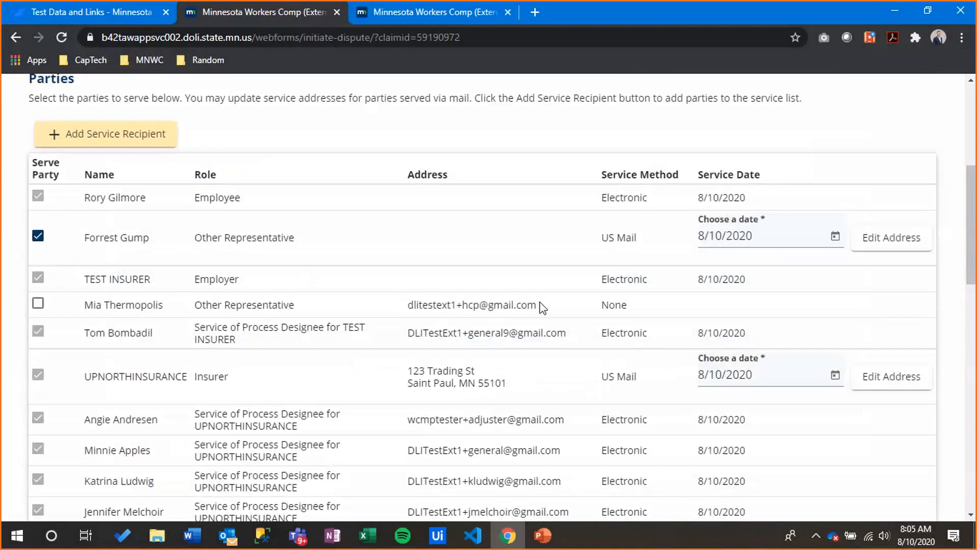
Toggle the second Other Representative's service on and off, then view UPNORTHINSURANCE's address without saving
left_click_drag(543, 308, 410, 314)
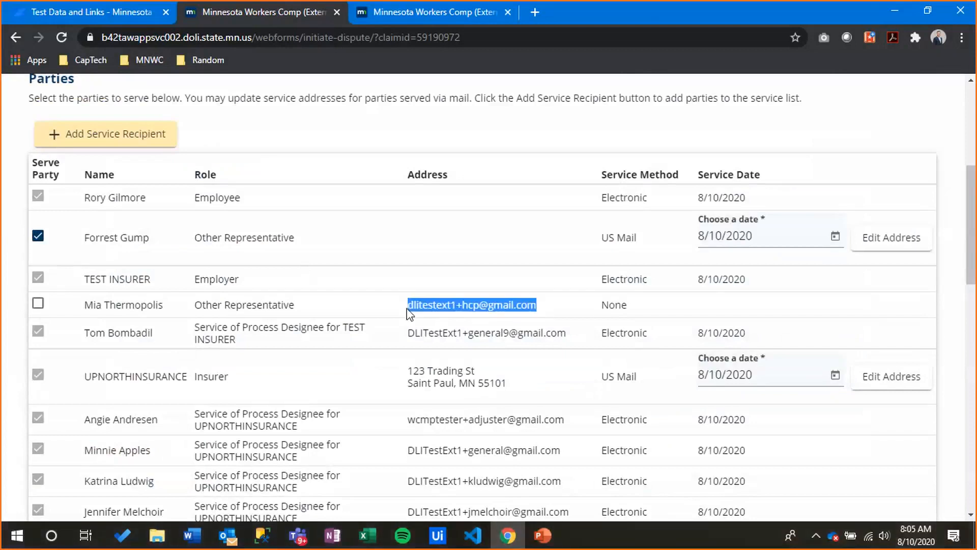
left_click(37, 304)
left_click_drag(656, 306, 602, 307)
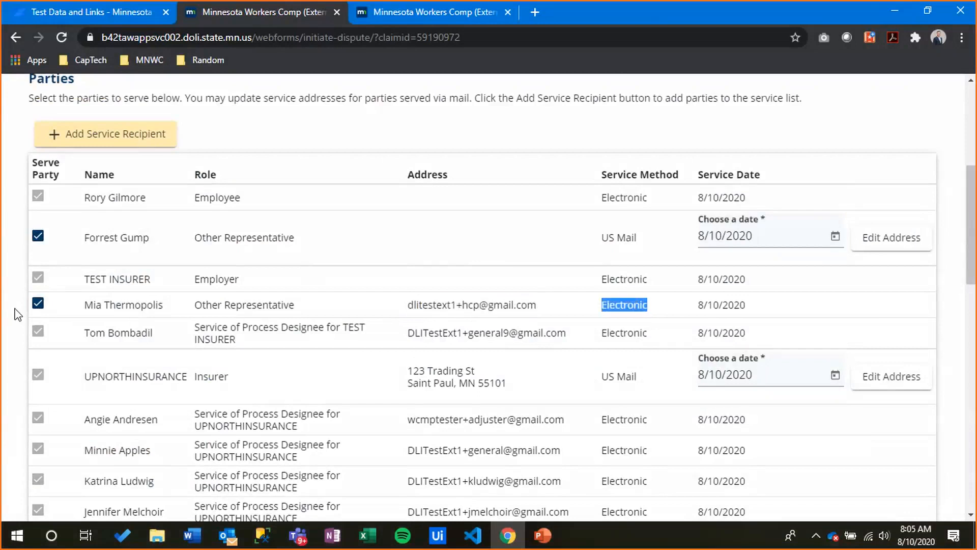
left_click(38, 303)
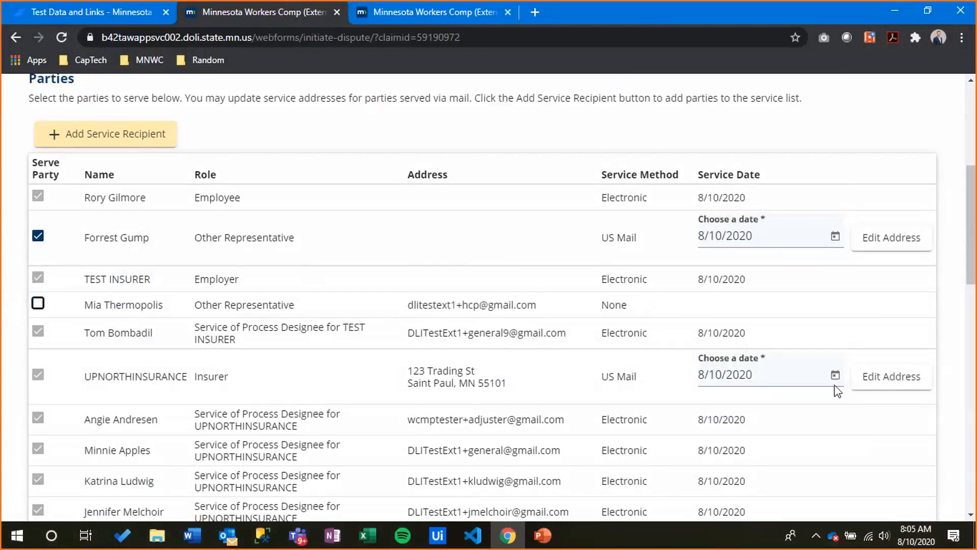
left_click(867, 391)
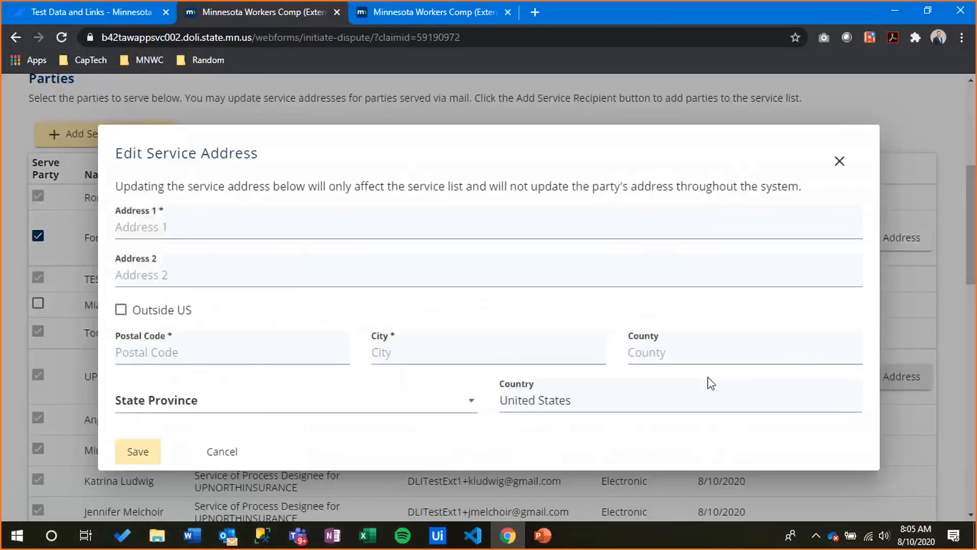
left_click(222, 464)
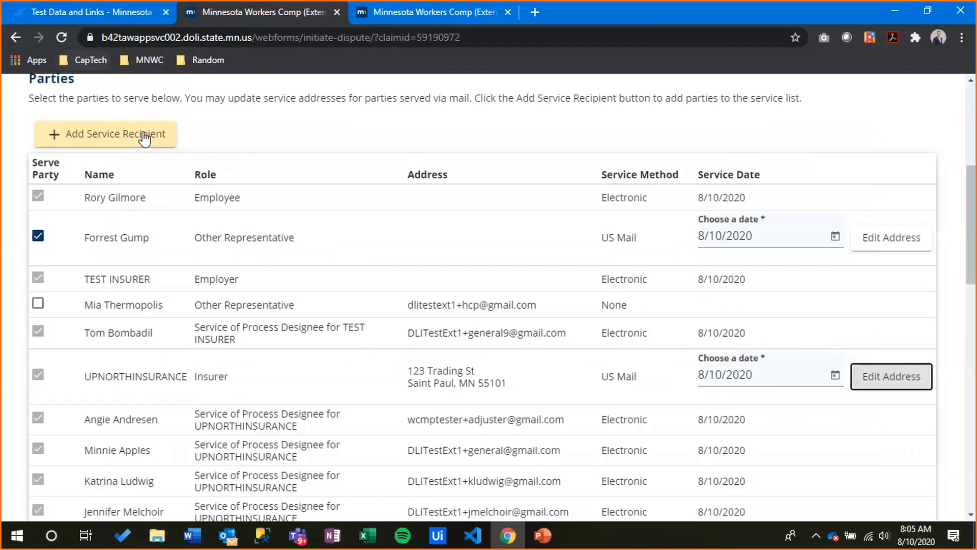
Begin adding a service recipient, browse the Role list without choosing, then cancel the form
left_click(145, 137)
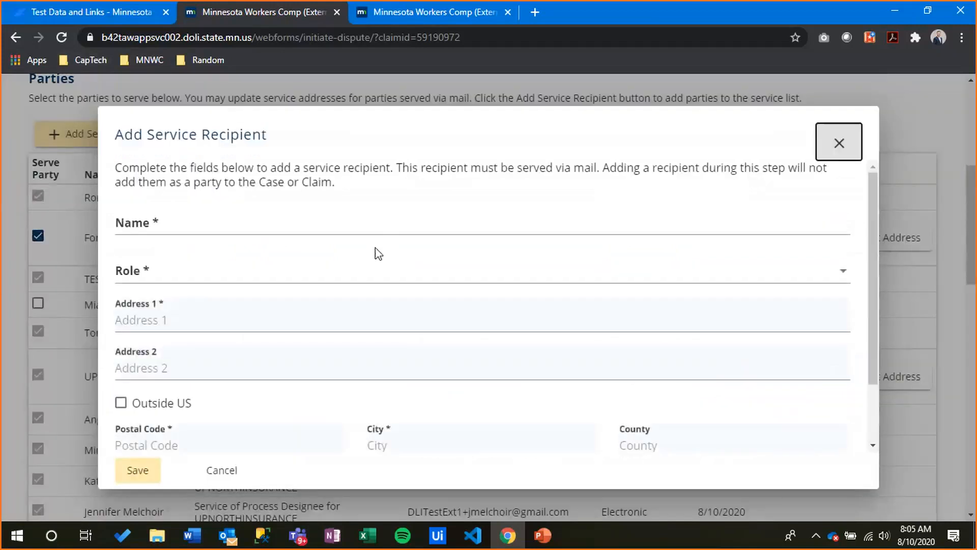
left_click(227, 225)
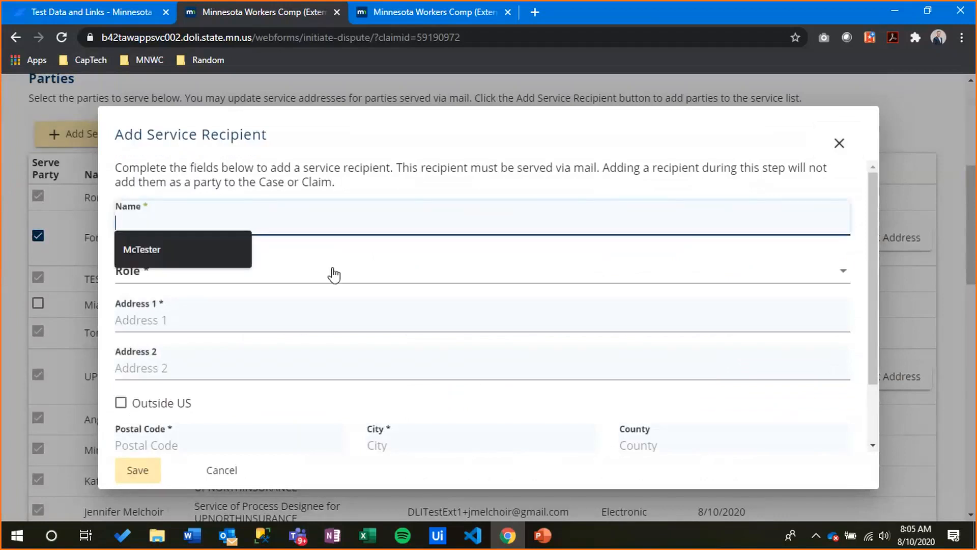
left_click(335, 276)
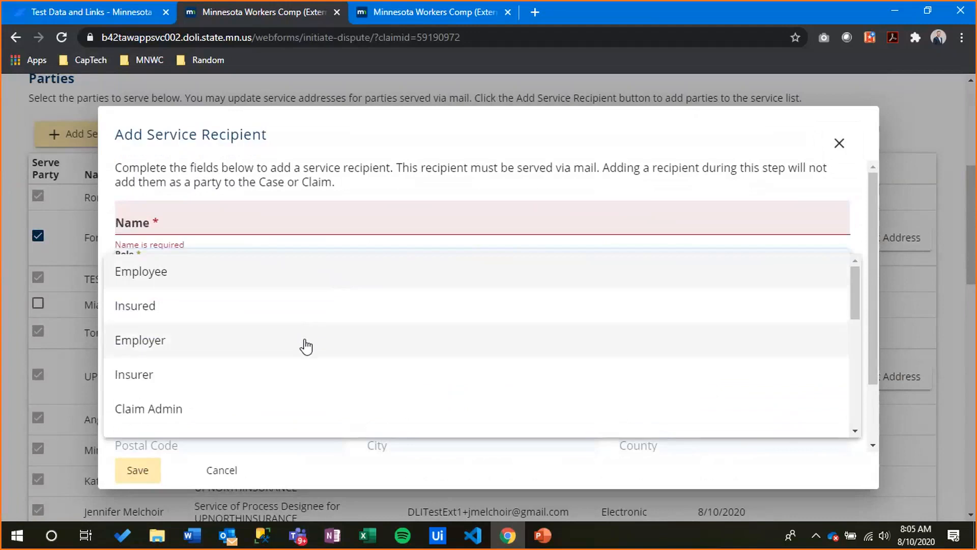
scroll(216, 338, "down", 5)
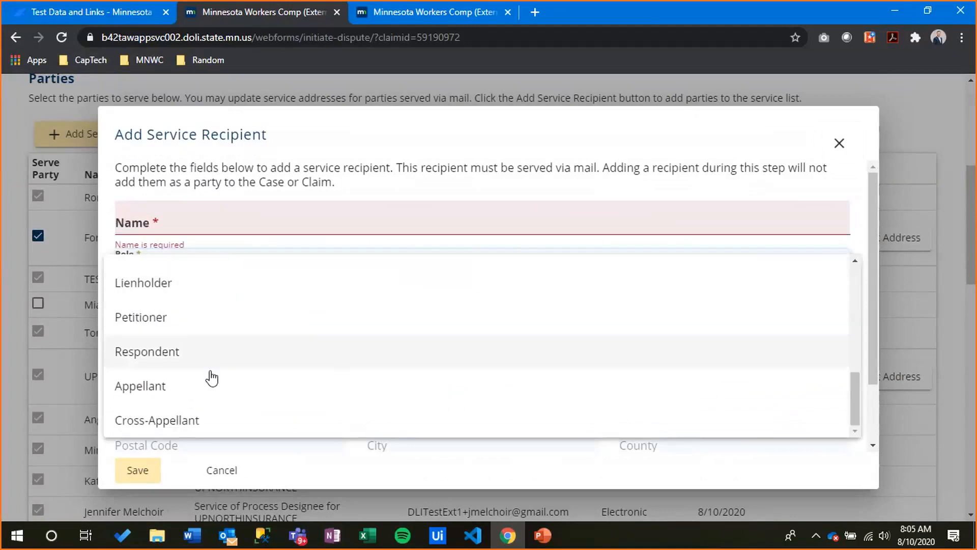
scroll(212, 378, "up", 3)
scroll(218, 344, "down", 3)
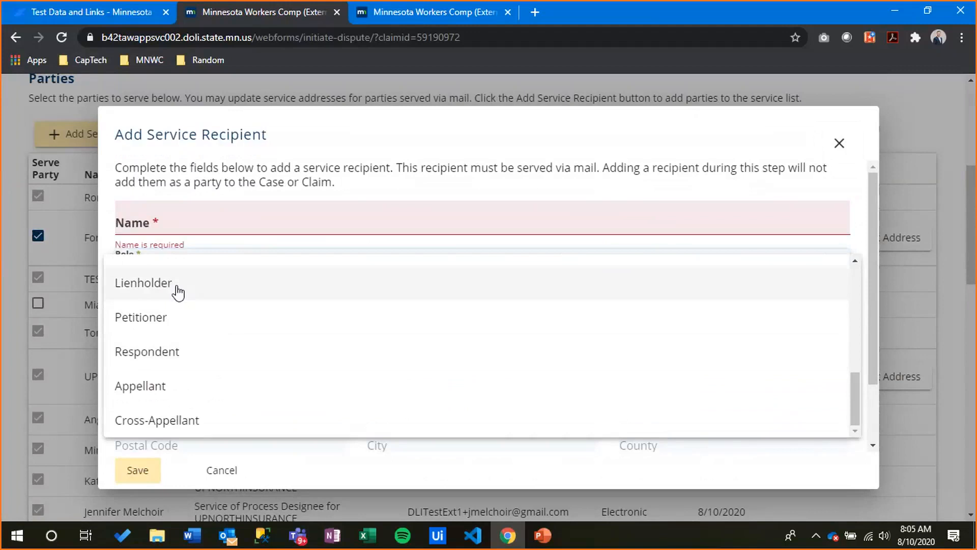
left_click(224, 192)
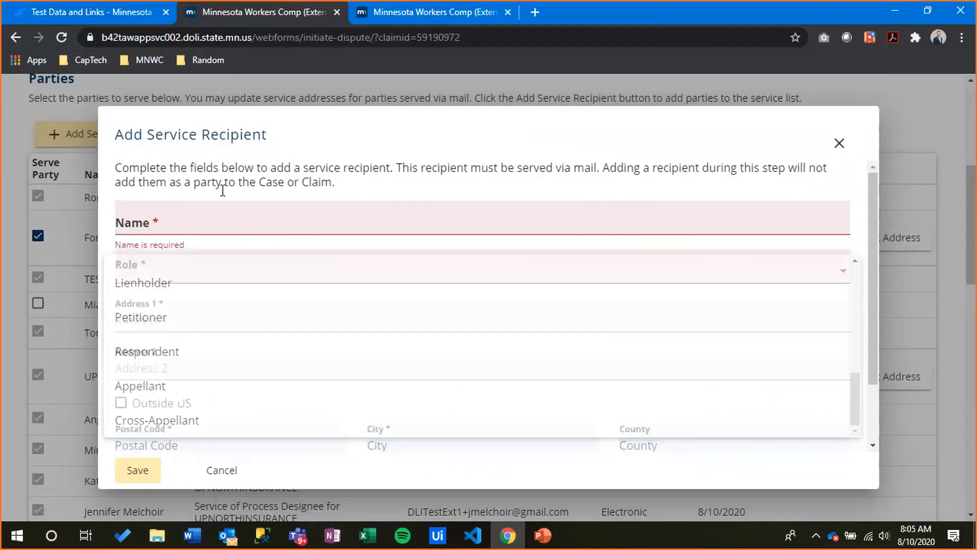
scroll(183, 315, "down", 2)
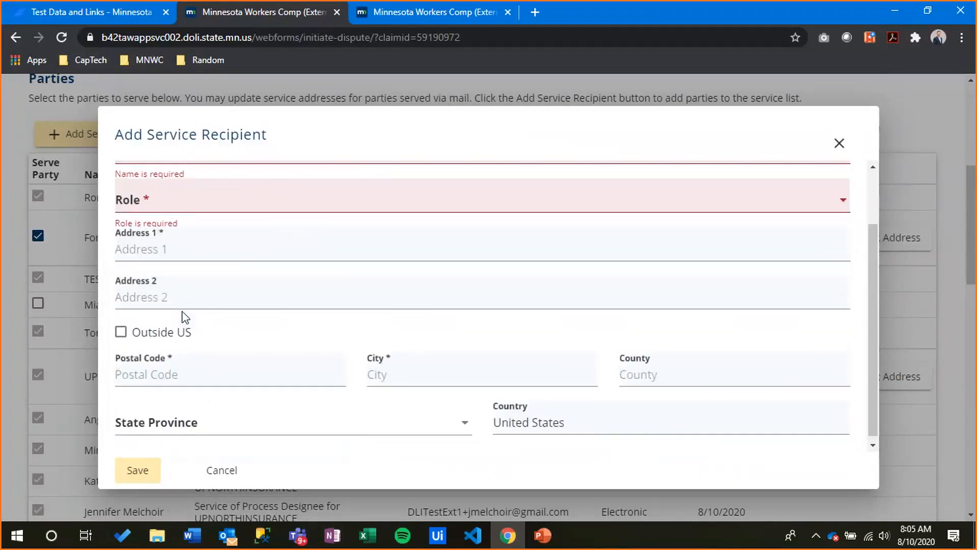
left_click(214, 469)
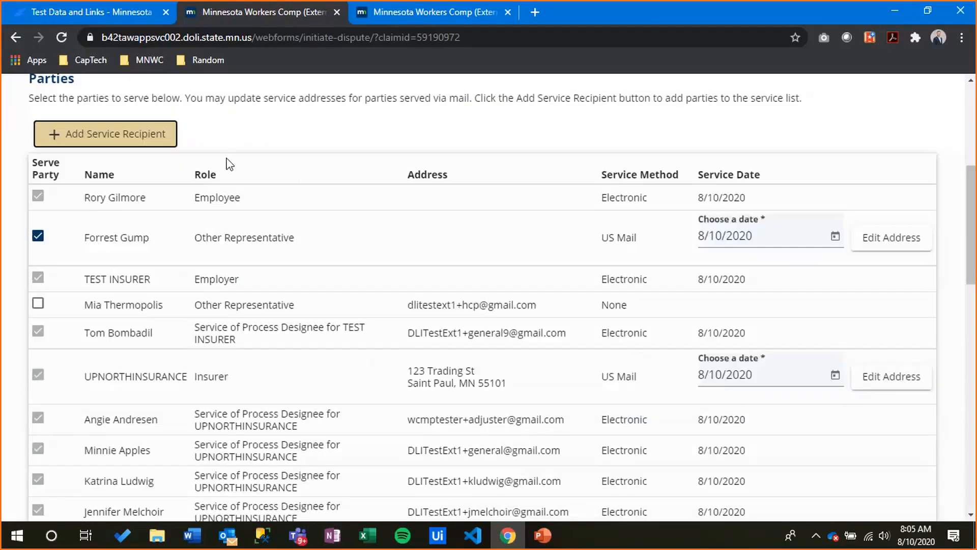
Check the perjury declaration, fill the signatory's name from autofill, and sign electronically
scroll(302, 178, "down", 15)
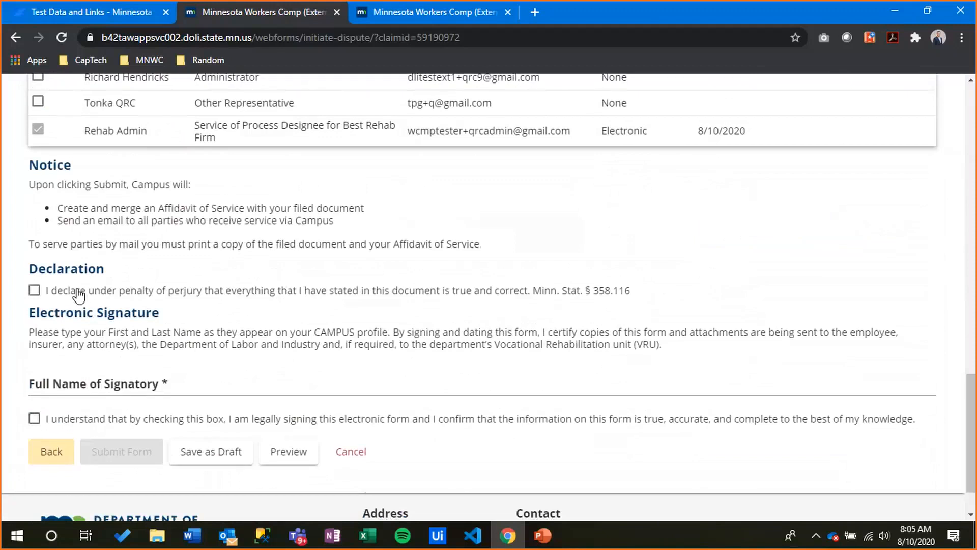
left_click(34, 290)
left_click(151, 384)
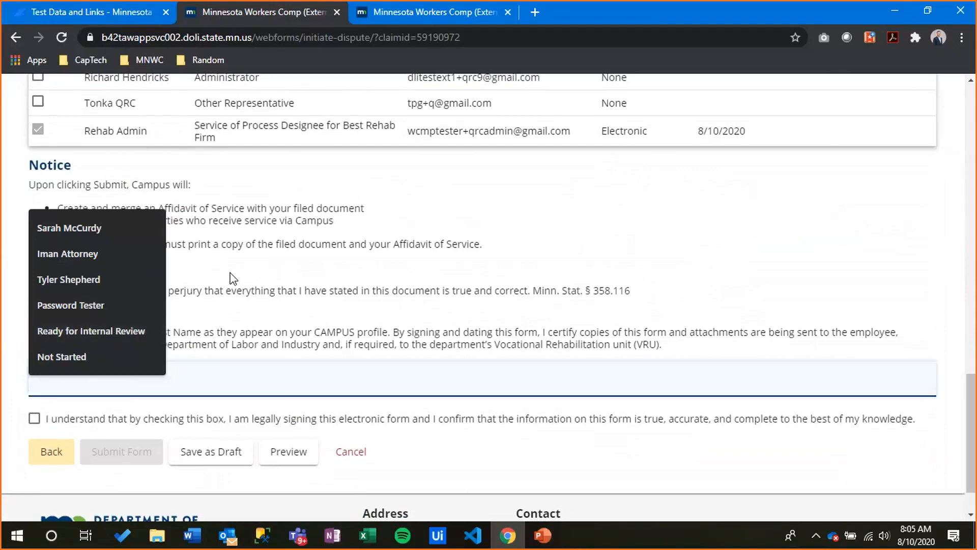
type("Spen")
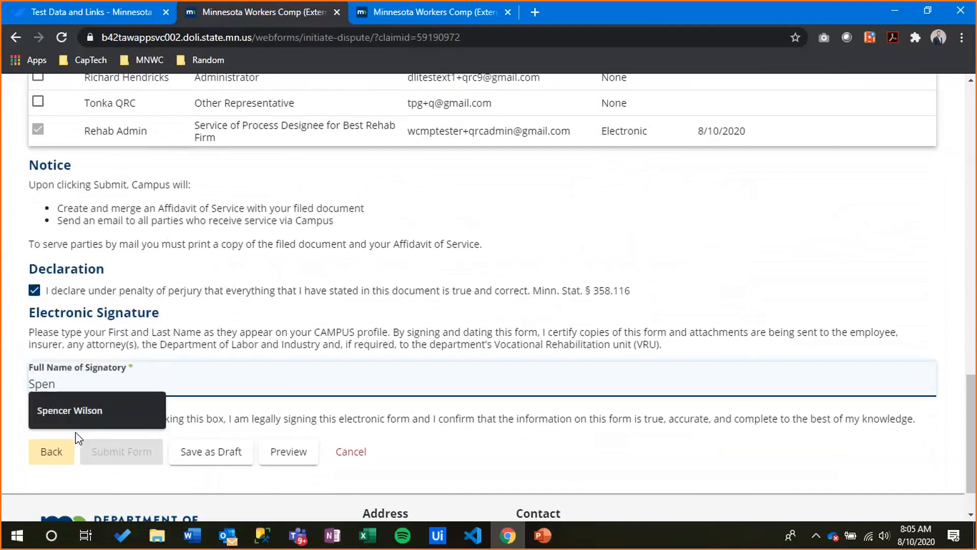
left_click(76, 412)
left_click(46, 424)
Submit the dispute form and scroll back up the page
left_click(119, 452)
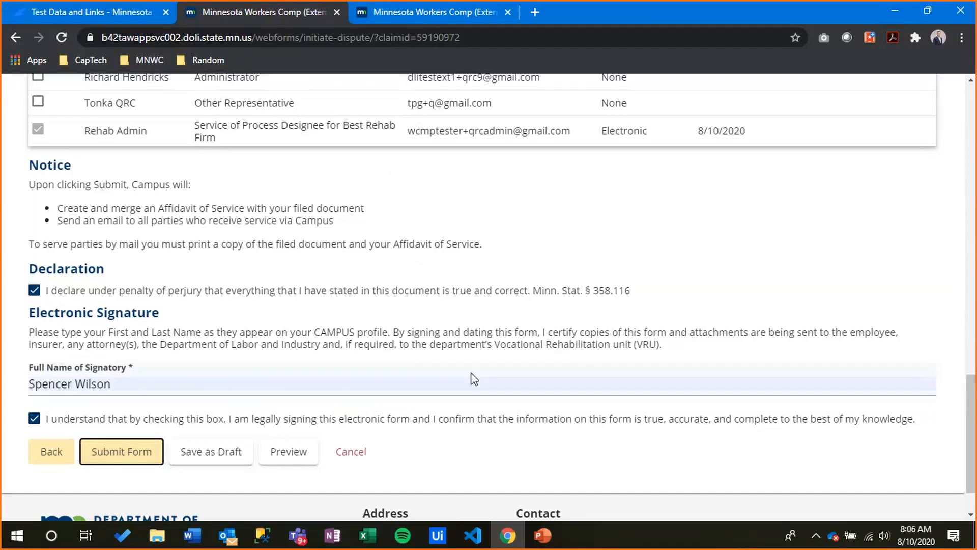
scroll(442, 334, "up", 3)
scroll(443, 334, "up", 10)
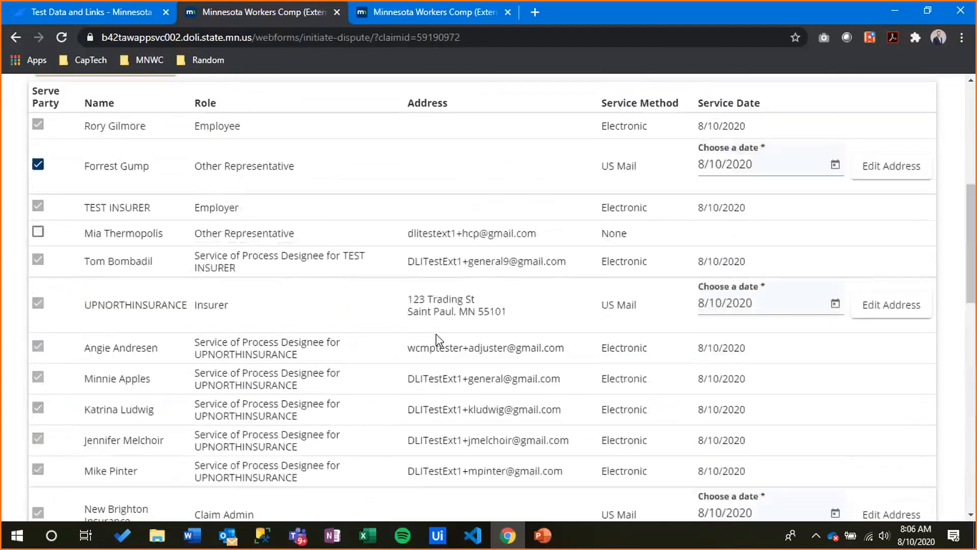
scroll(438, 340, "up", 4)
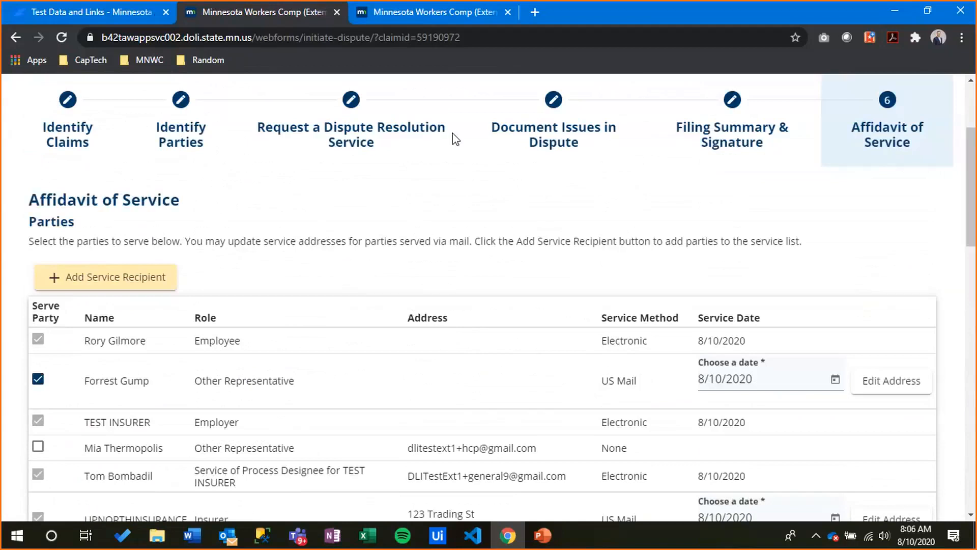
left_click(543, 535)
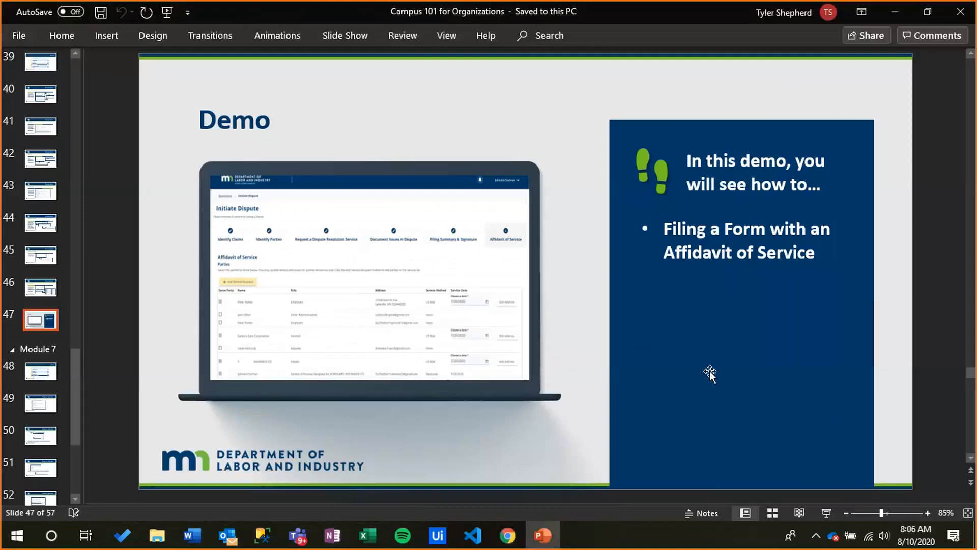
mouse_move(550, 539)
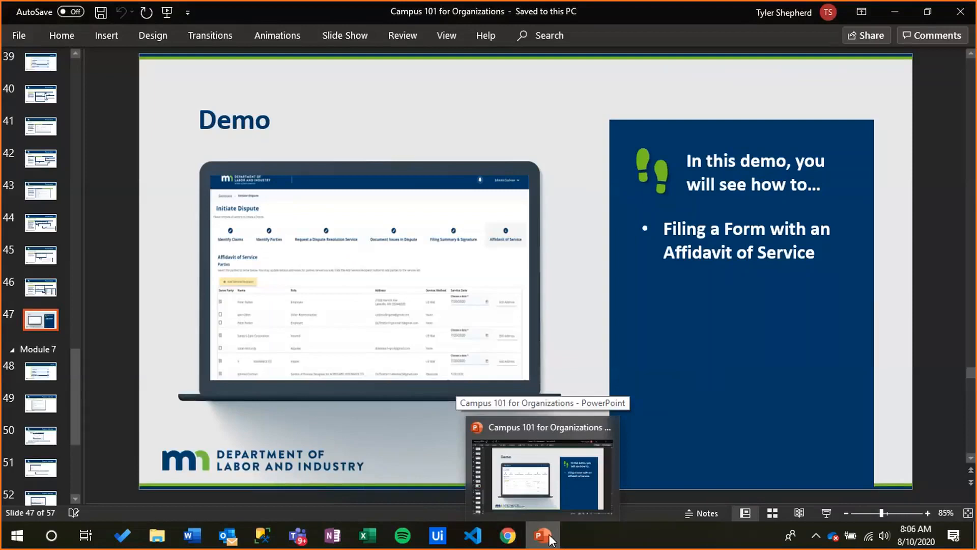
left_click(514, 527)
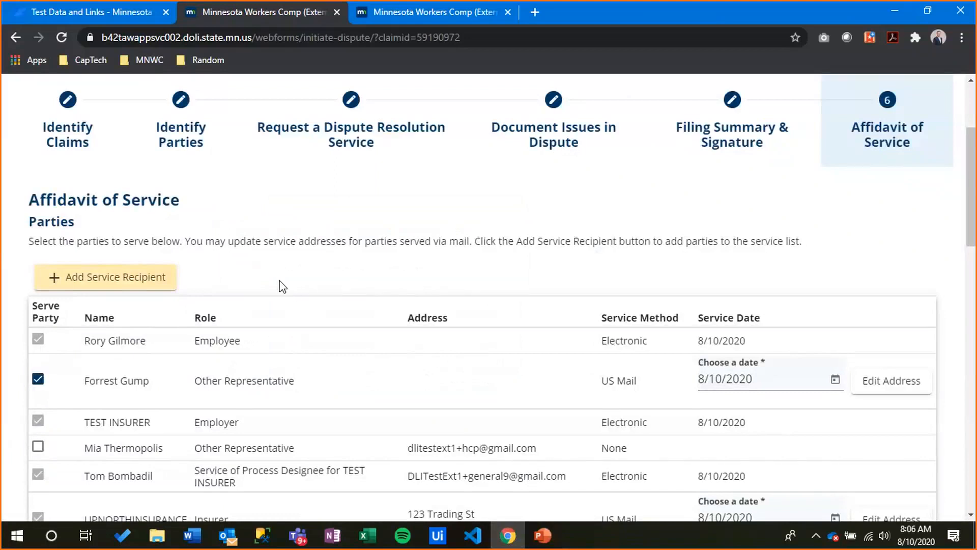
Stop serving the mailed Other Representative, then toggle the other representative's service on and off
scroll(239, 273, "down", 3)
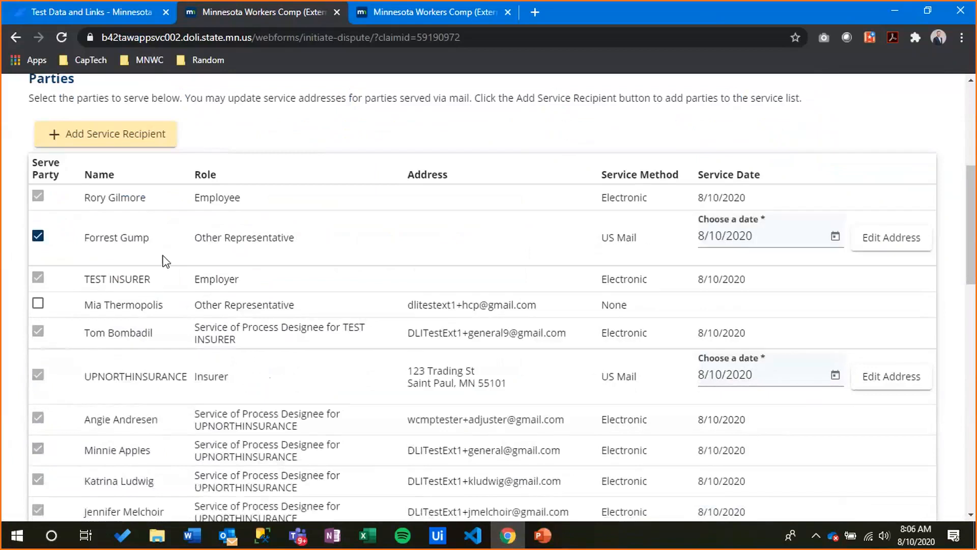
left_click(37, 240)
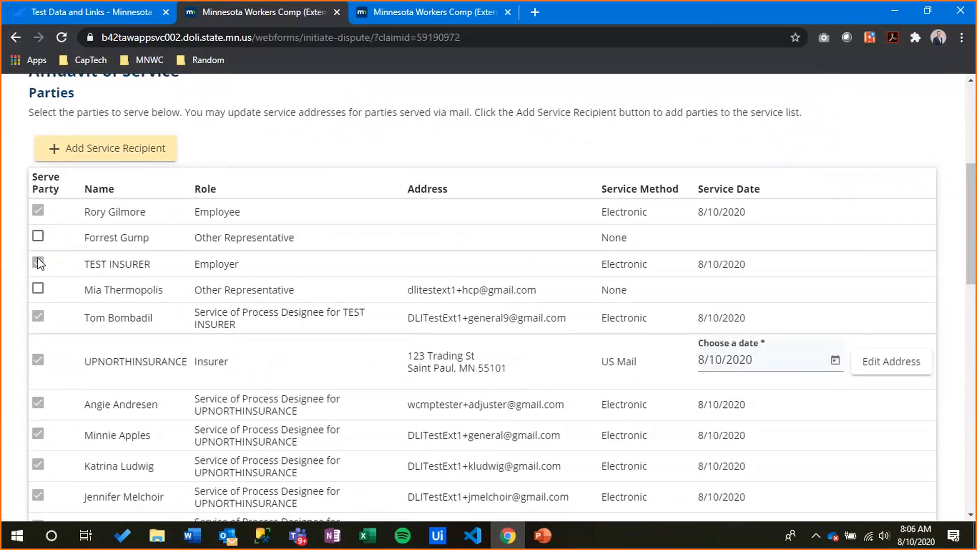
scroll(39, 262, "down", 4)
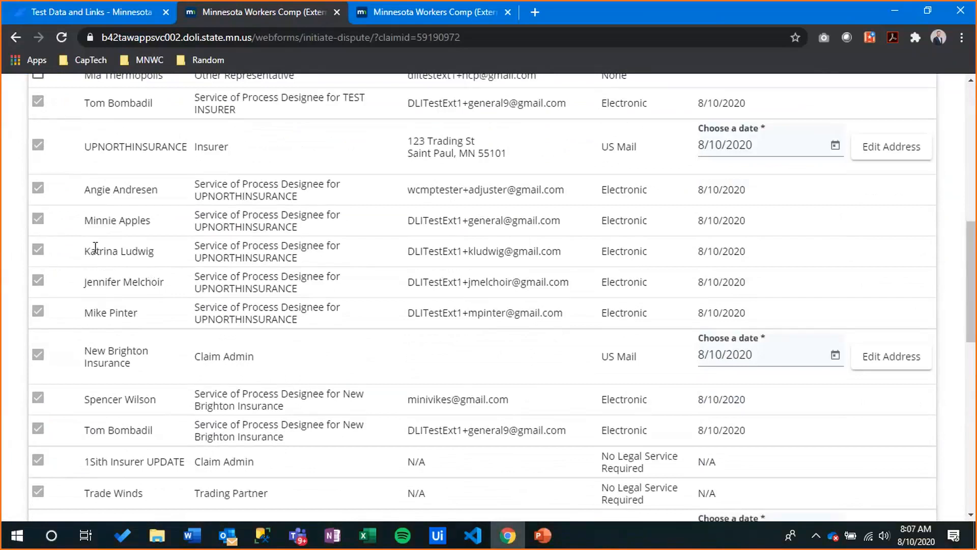
scroll(94, 255, "up", 4)
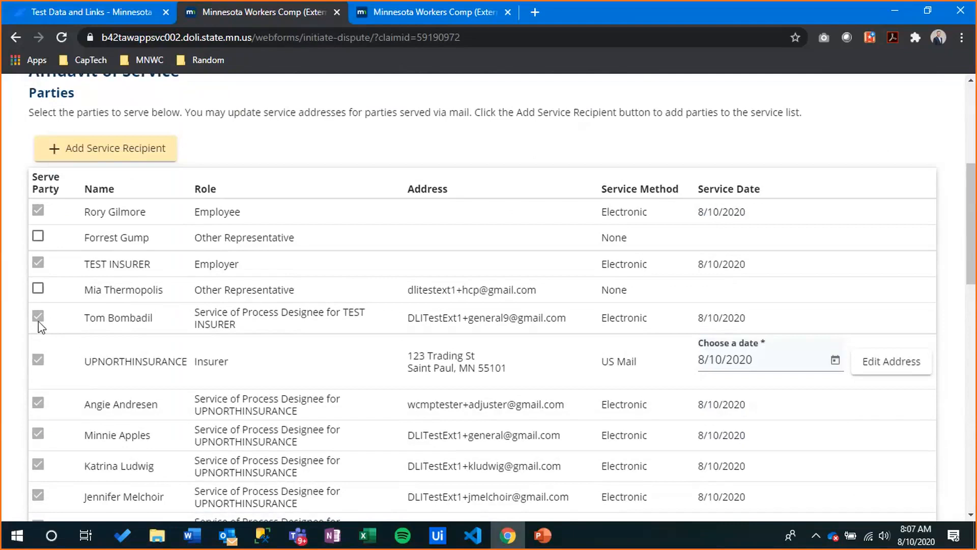
left_click(37, 289)
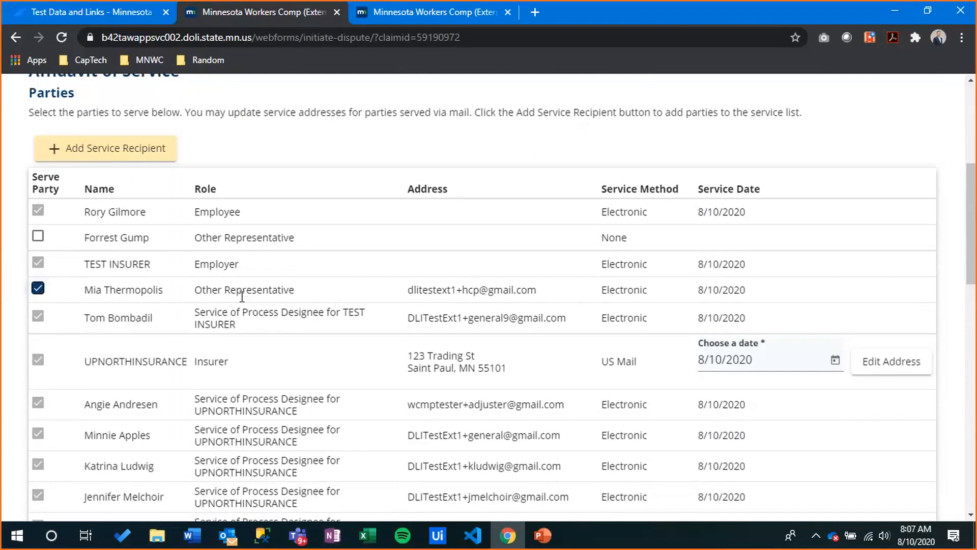
left_click(38, 289)
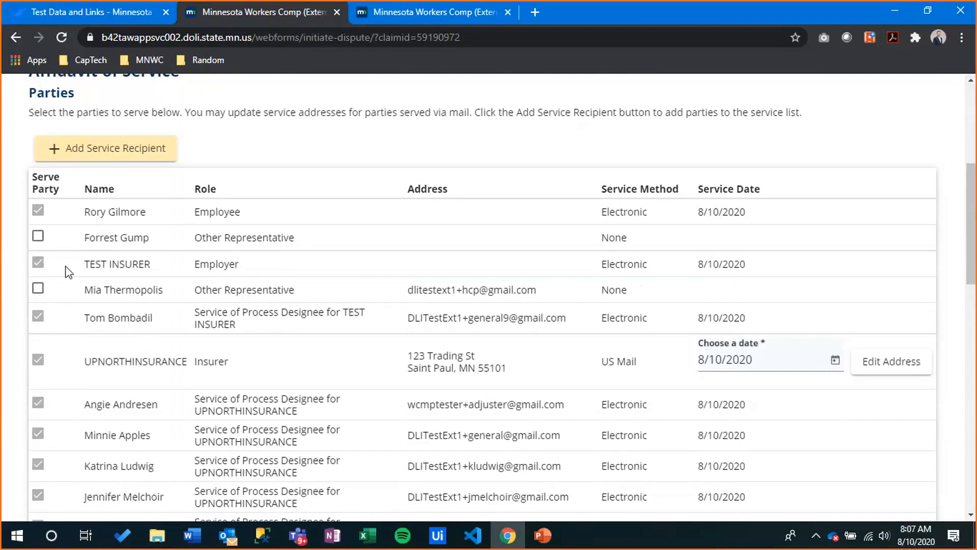
Switch to the PowerPoint training presentation and advance the slideshow
scroll(70, 280, "down", 1)
scroll(70, 280, "down", 8)
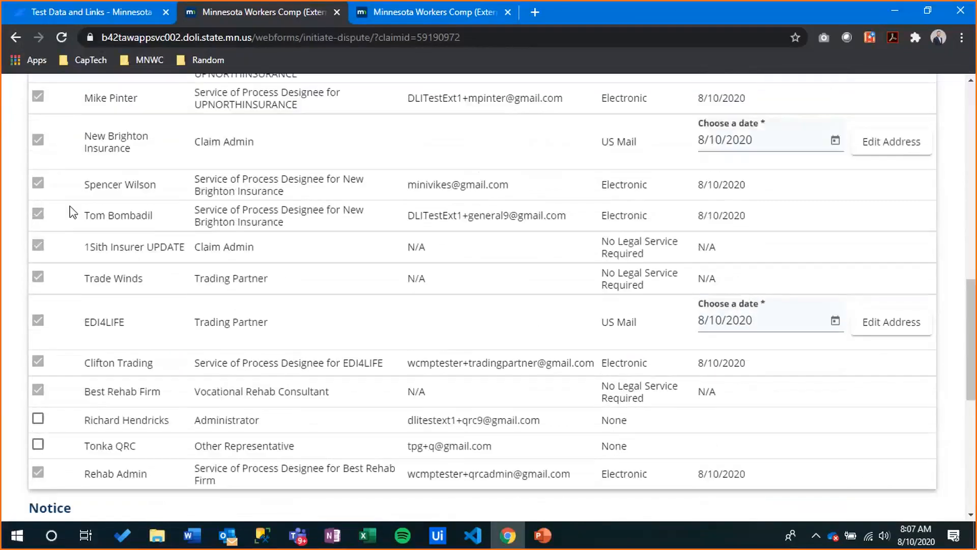
scroll(157, 269, "up", 6)
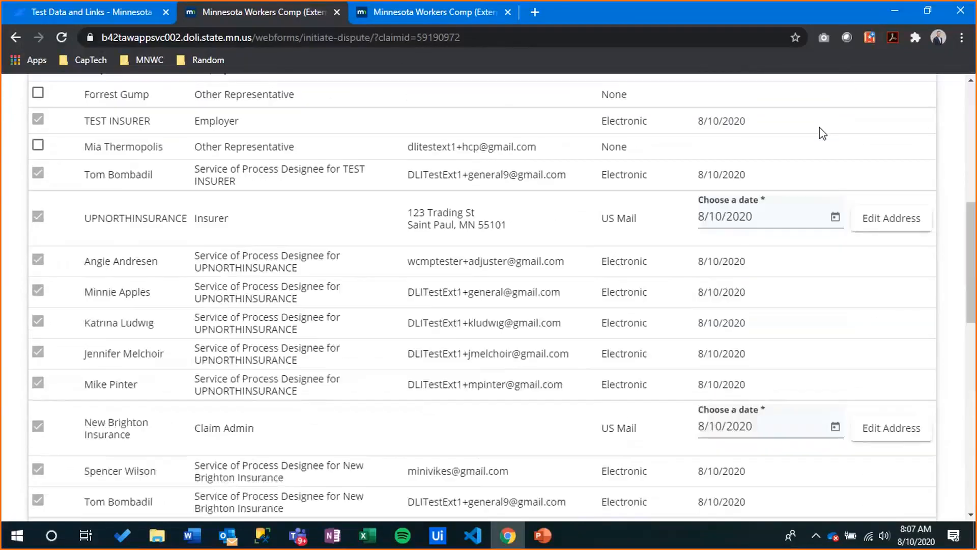
left_click(543, 542)
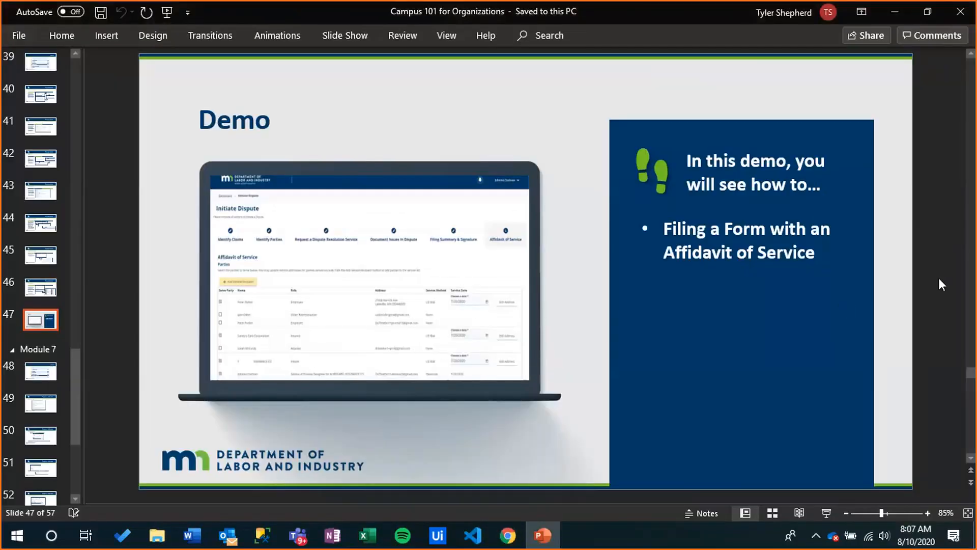
scroll(938, 278, "down", 1)
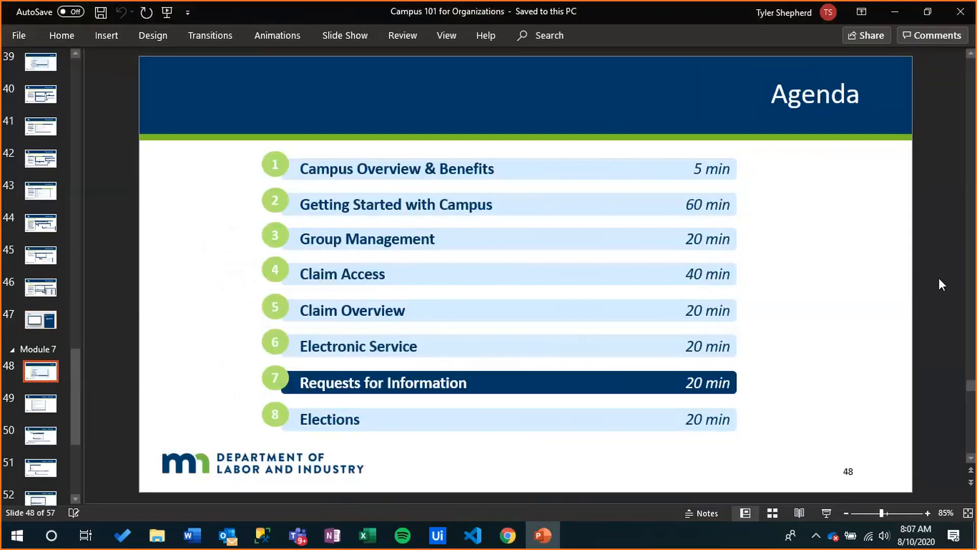
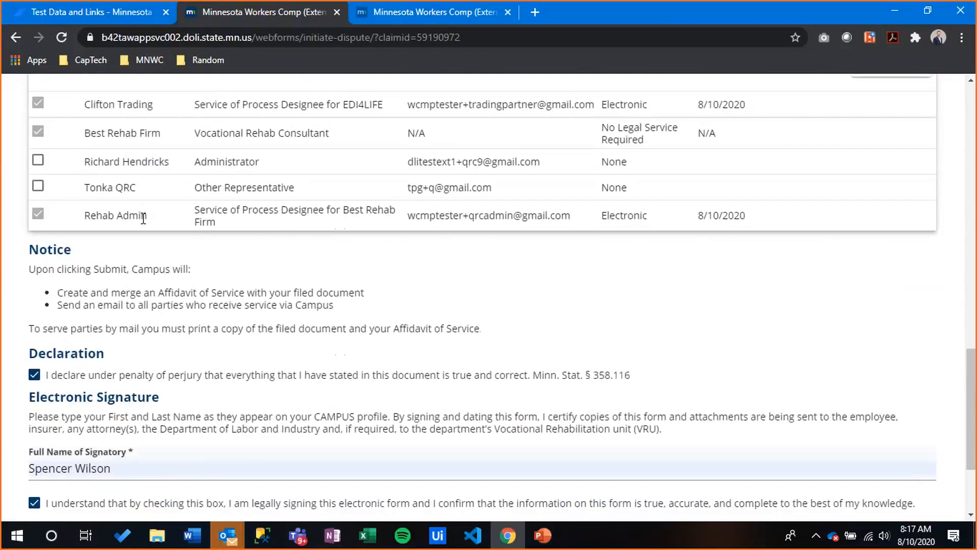
Scroll to the top of the Initiate Dispute page and open the user-name profile dropdown
scroll(467, 324, "up", 6)
scroll(468, 324, "up", 12)
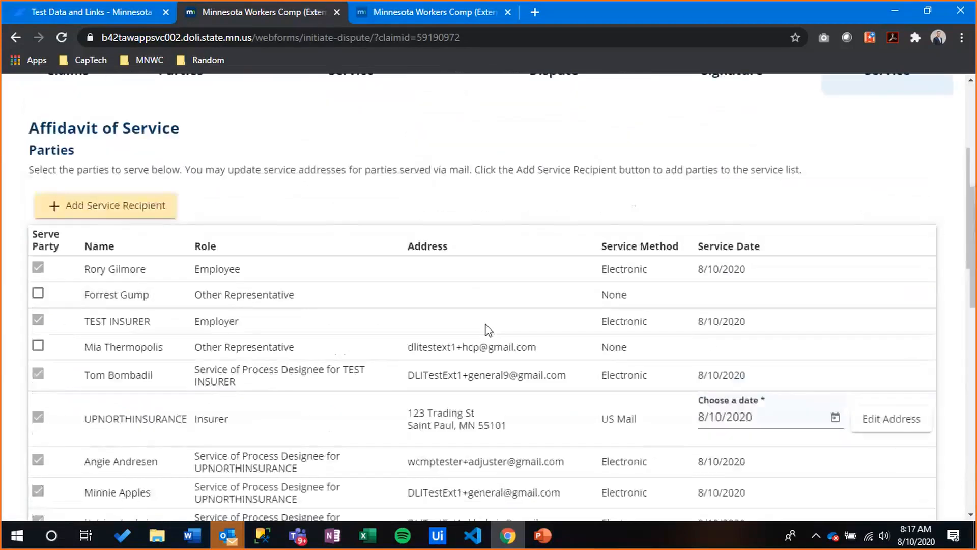
left_click(910, 118)
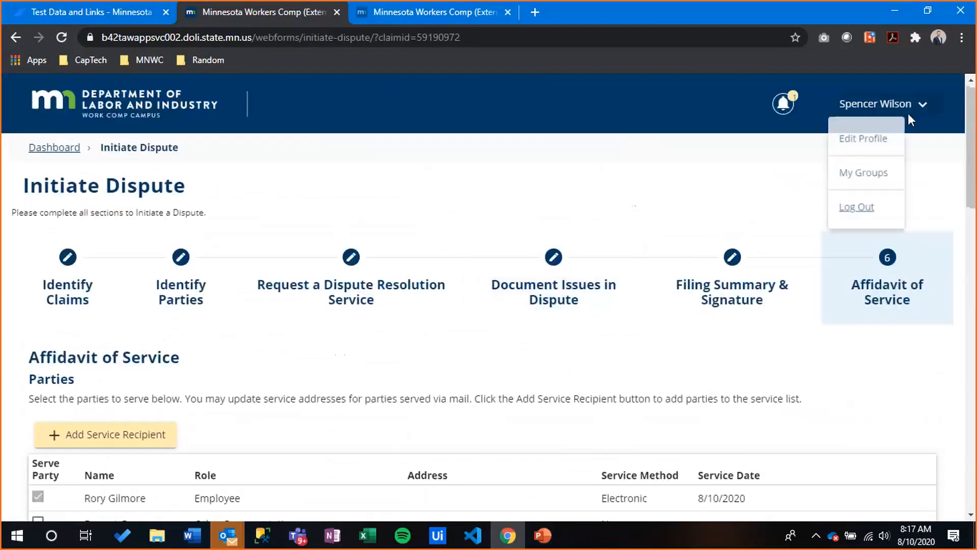
Log out, close the duplicate Campus tab, and enter the account email on Sign In
left_click(873, 212)
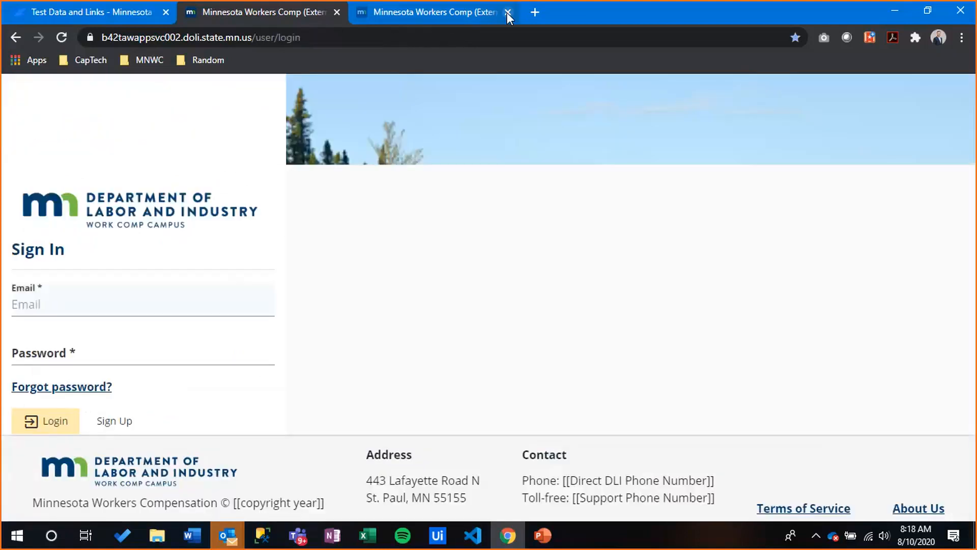
left_click(506, 12)
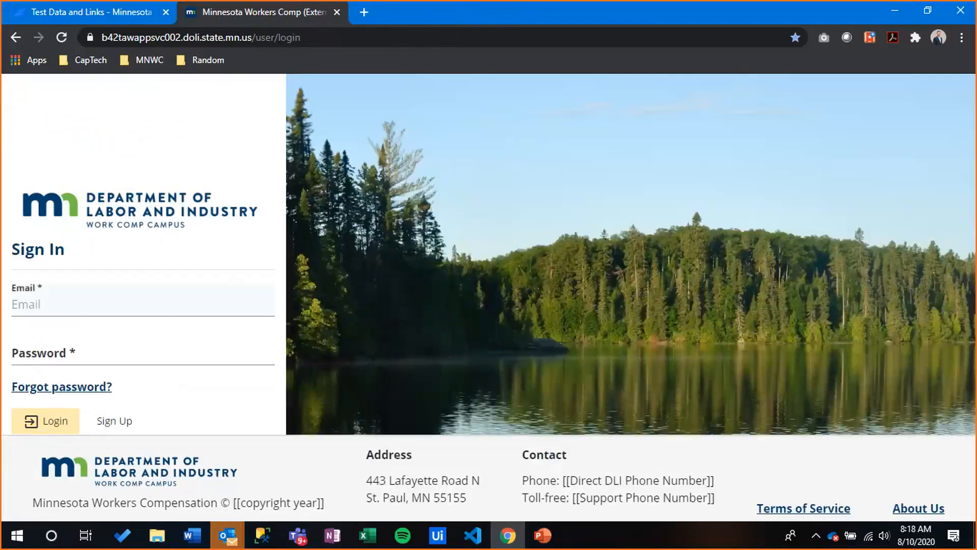
left_click(80, 309)
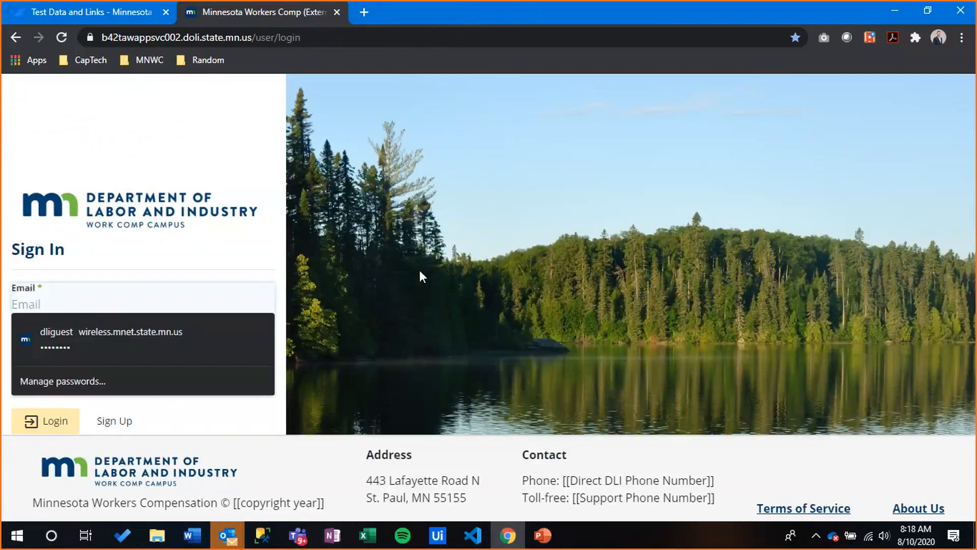
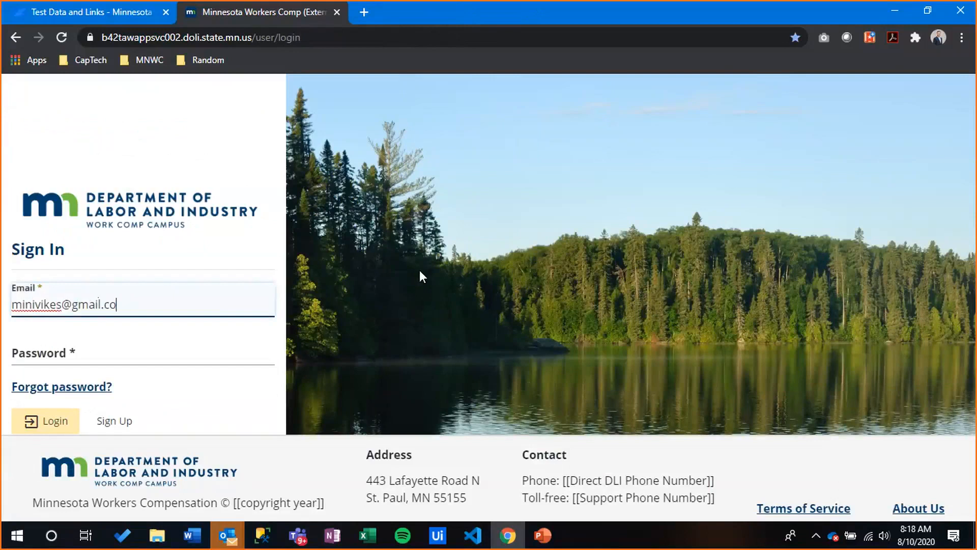
type("m")
Enter the account password in the Password field
key("Tab")
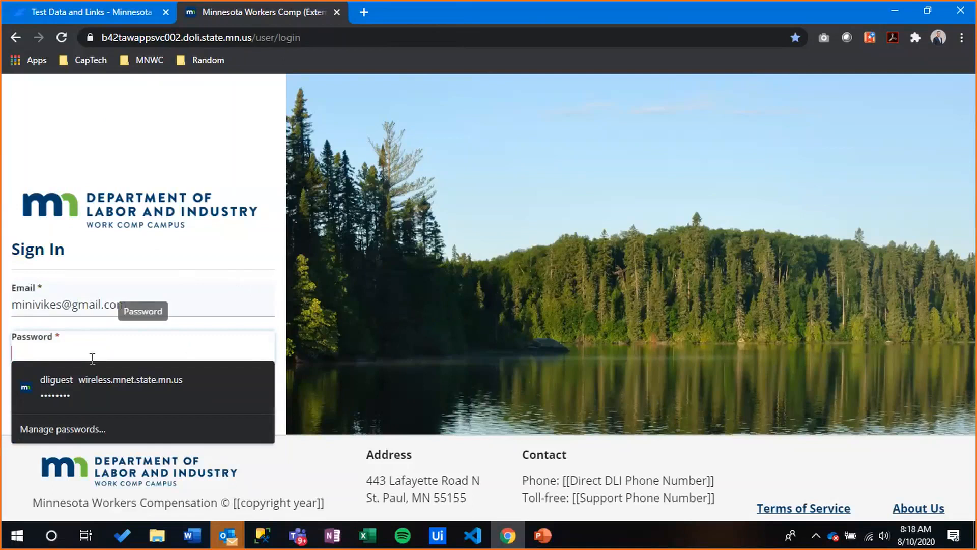
type("p")
key("BackSpace")
type("••••••")
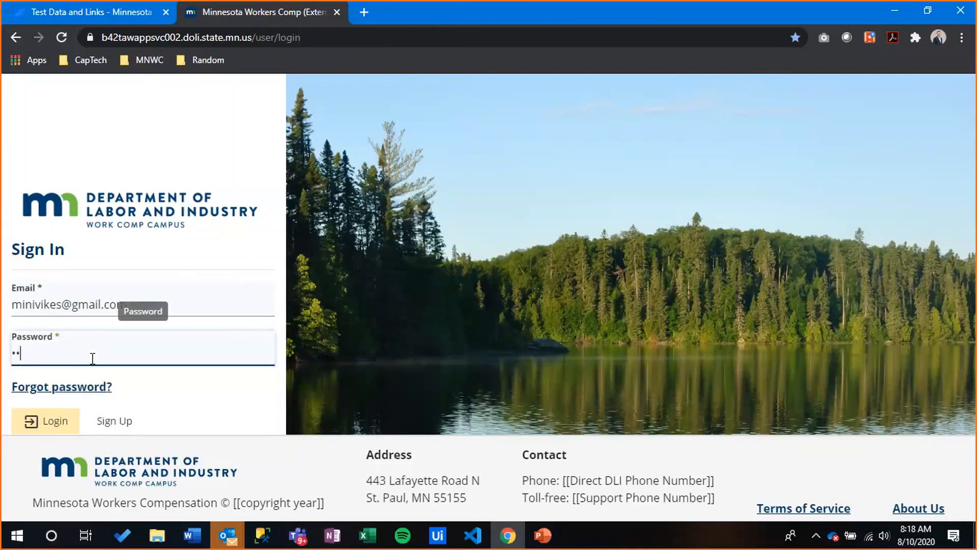
type("•••••••••")
left_click(61, 423)
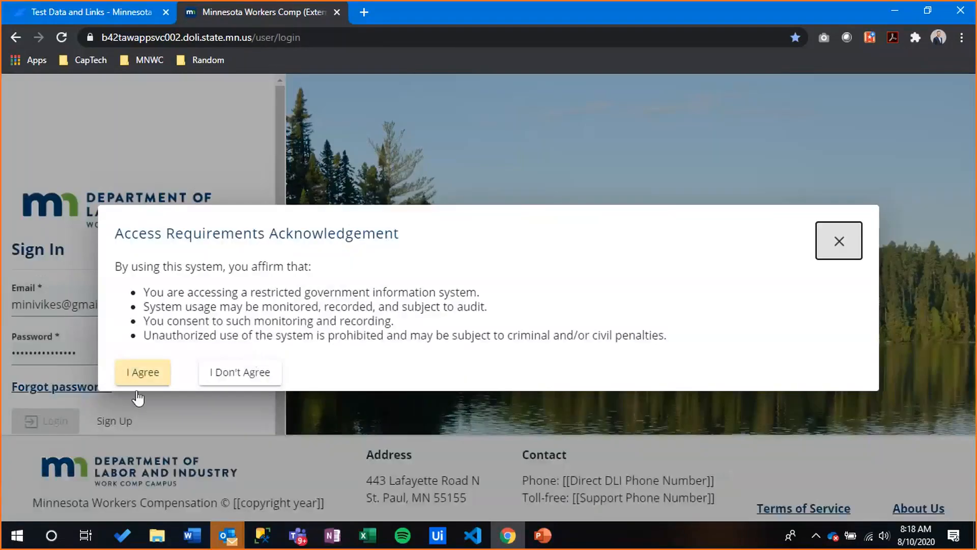
left_click(144, 377)
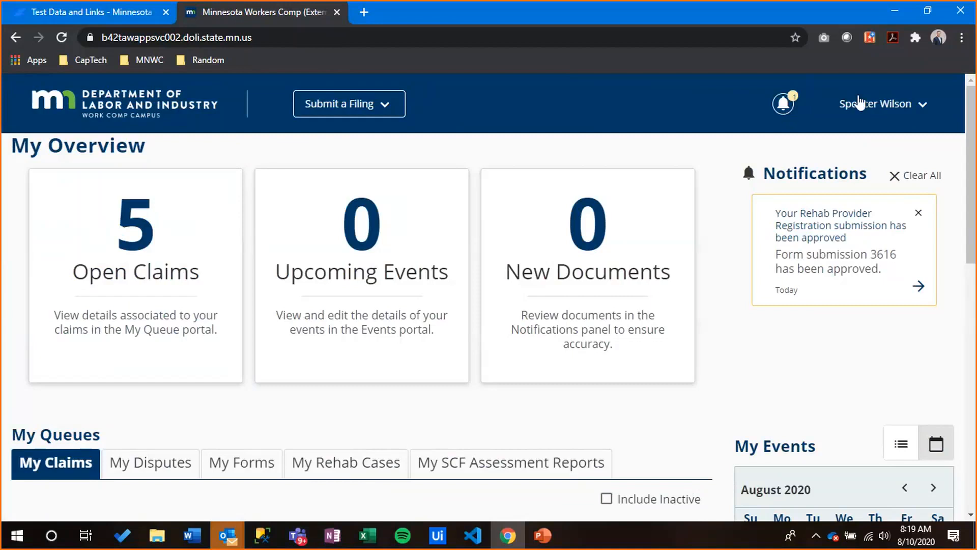
left_click(884, 108)
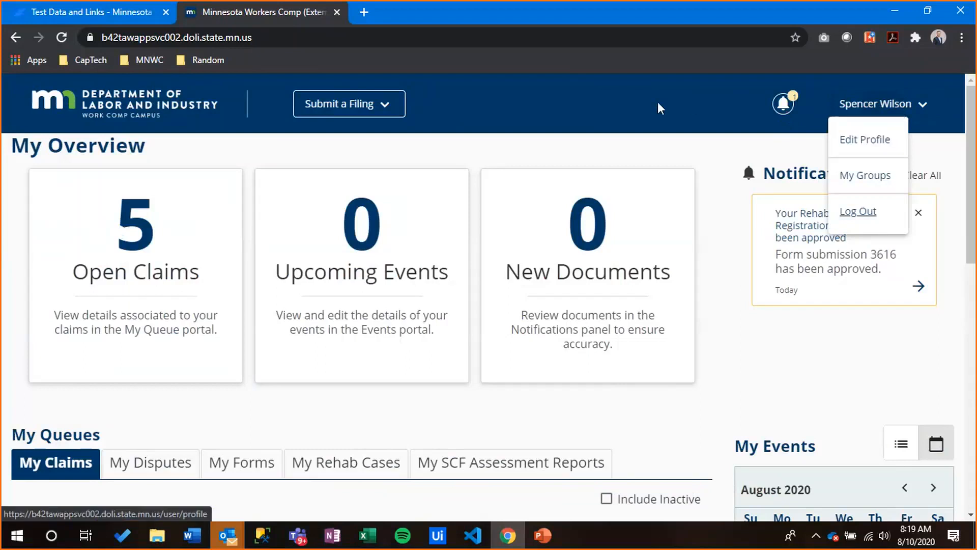
key("Escape")
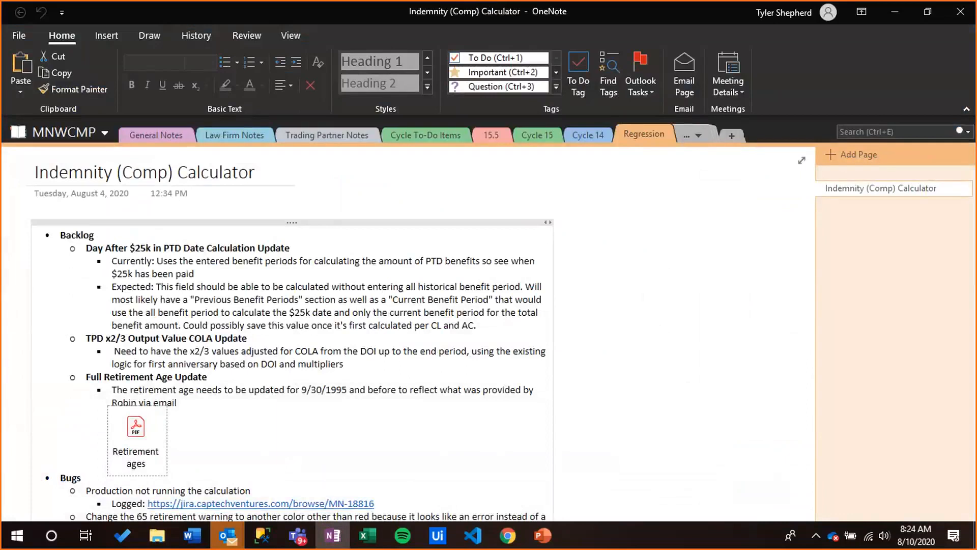
Minimize the OneNote window to reveal the Work Comp Campus dashboard in Chrome
key("super+shift+Left")
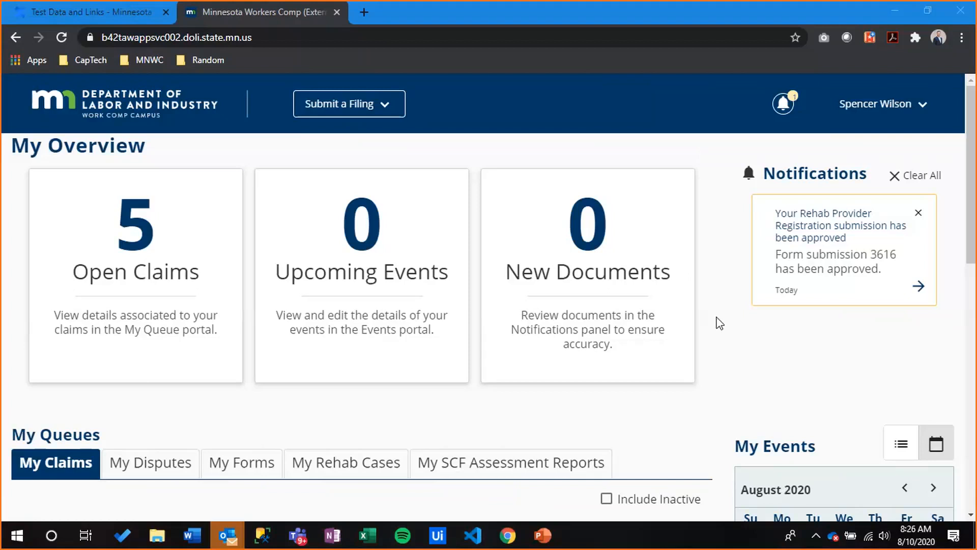
Scroll to My Claims and open the first claim's Campus File Number link in a new tab
left_click(733, 321)
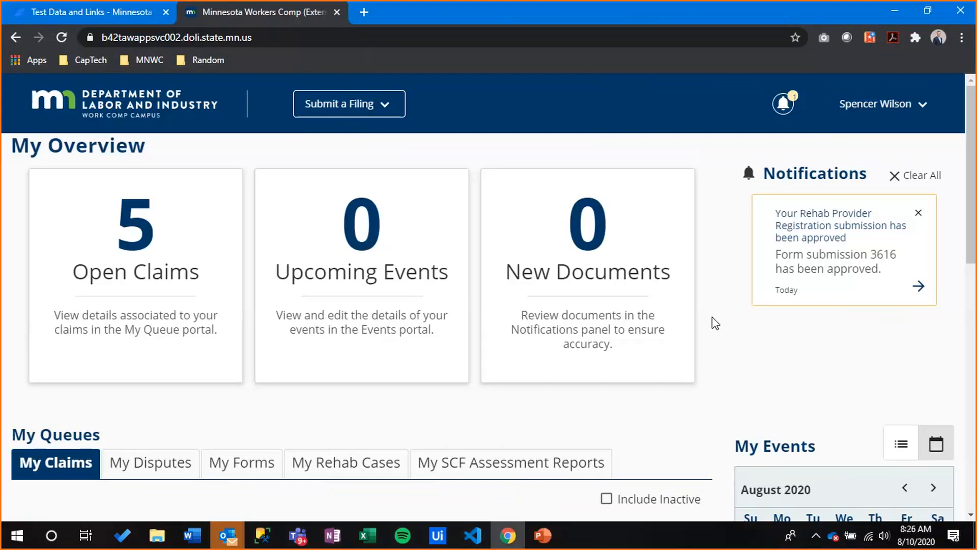
scroll(713, 316, "down", 4)
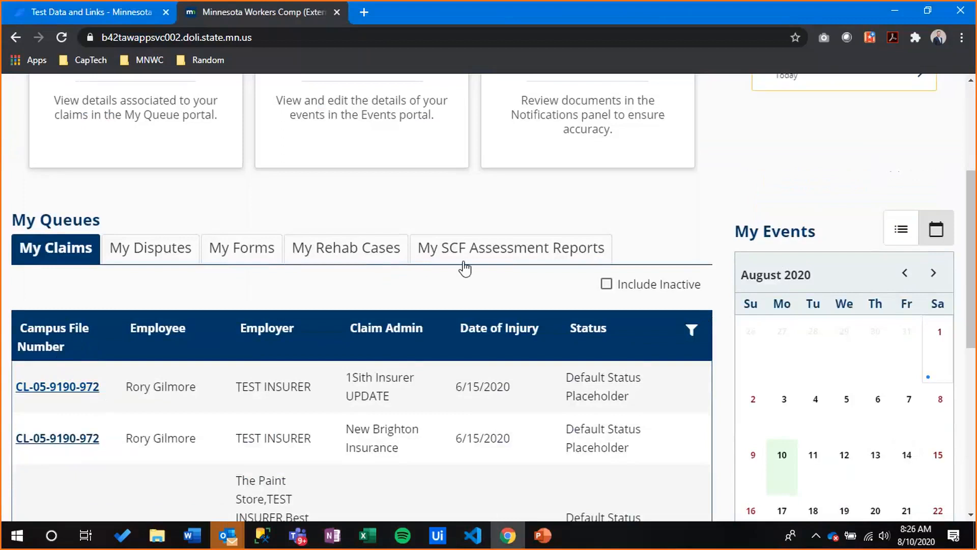
scroll(593, 285, "up", 4)
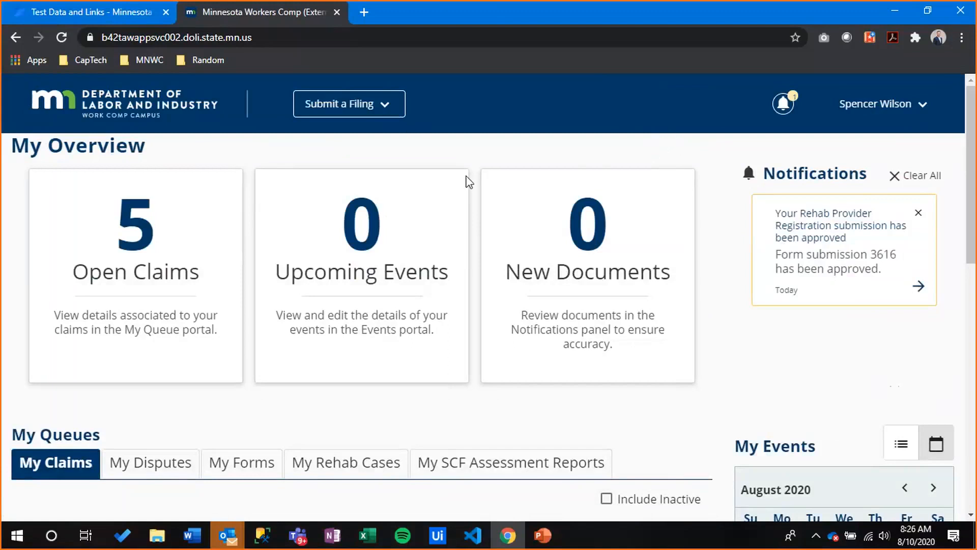
scroll(465, 183, "down", 5)
left_click_drag(201, 321, 121, 334)
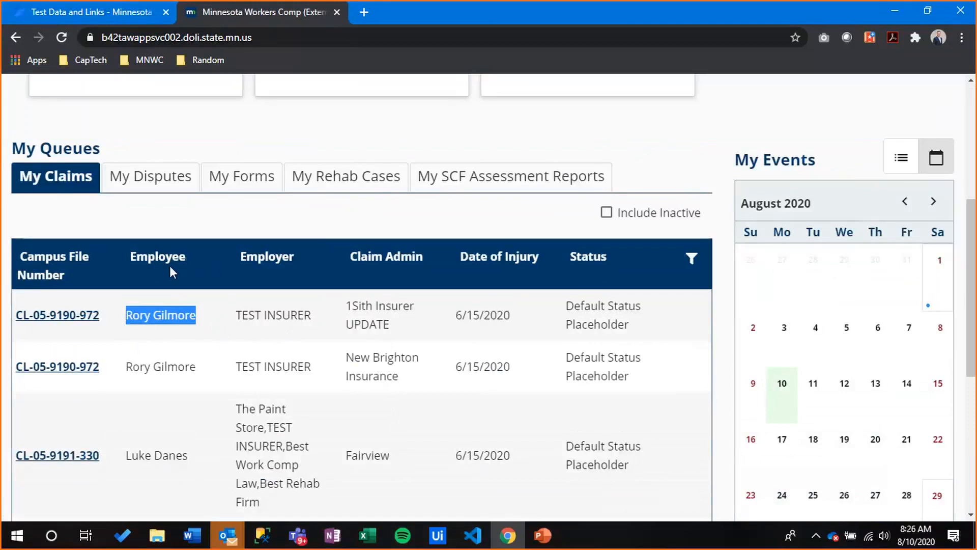
right_click(65, 318)
left_click(122, 331)
Switch to the new claim tab and review its summary fields
left_click(412, 6)
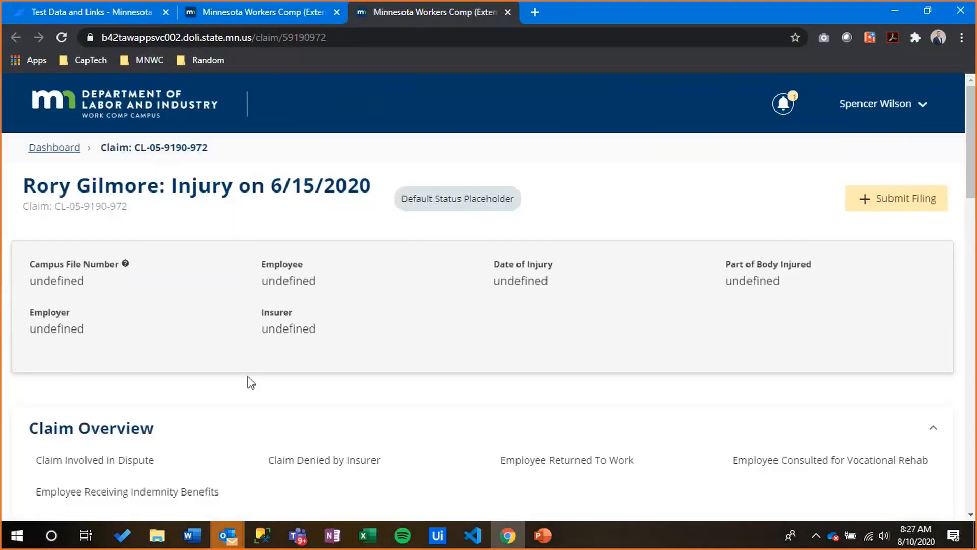
scroll(205, 374, "down", 5)
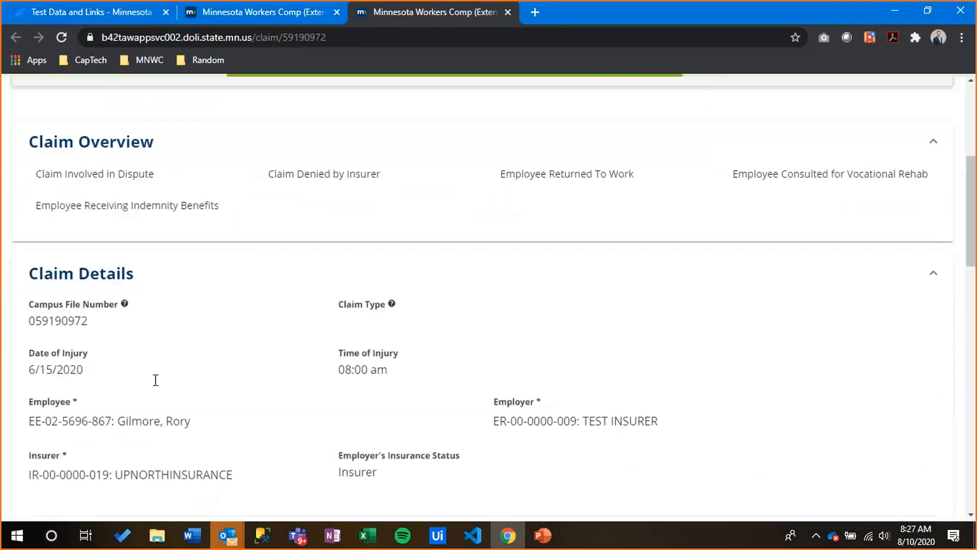
scroll(156, 380, "down", 1)
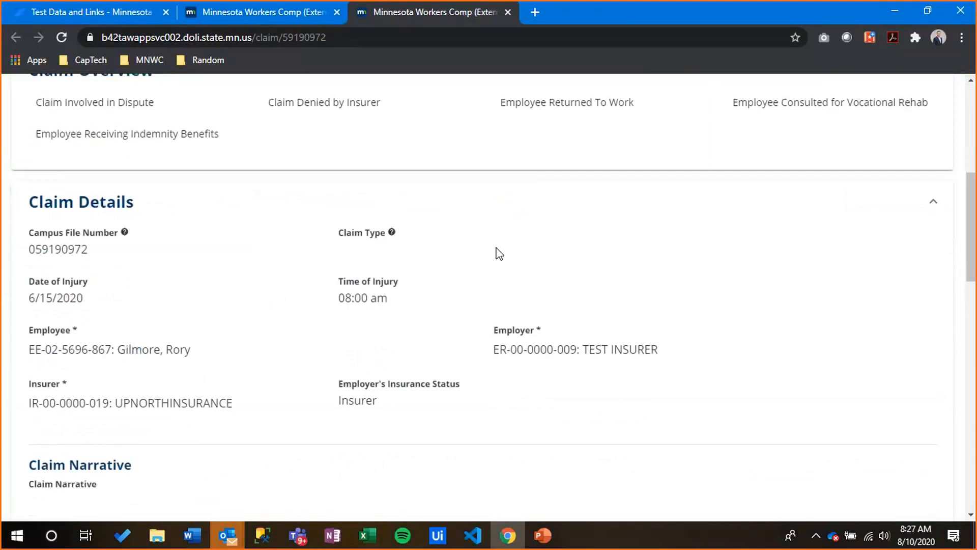
scroll(560, 365, "up", 7)
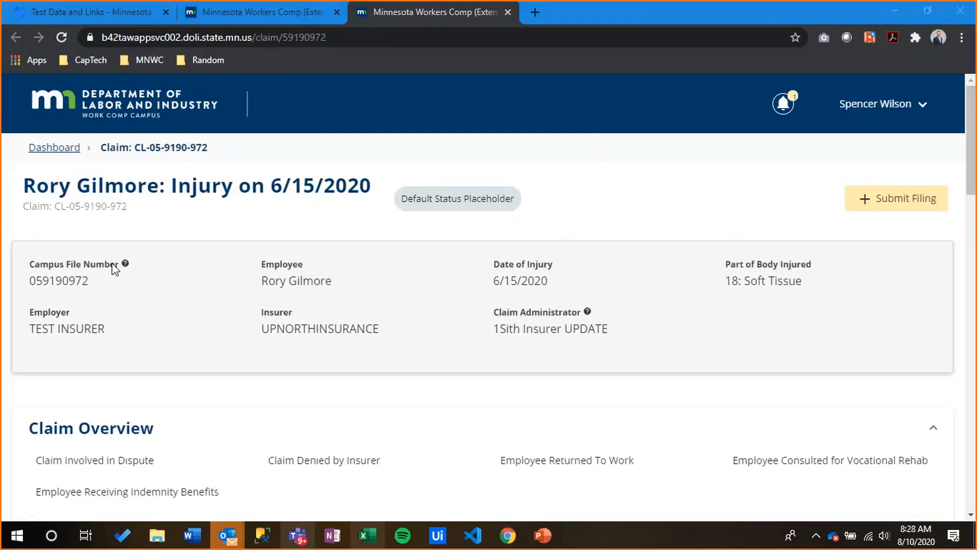
scroll(161, 380, "down", 3)
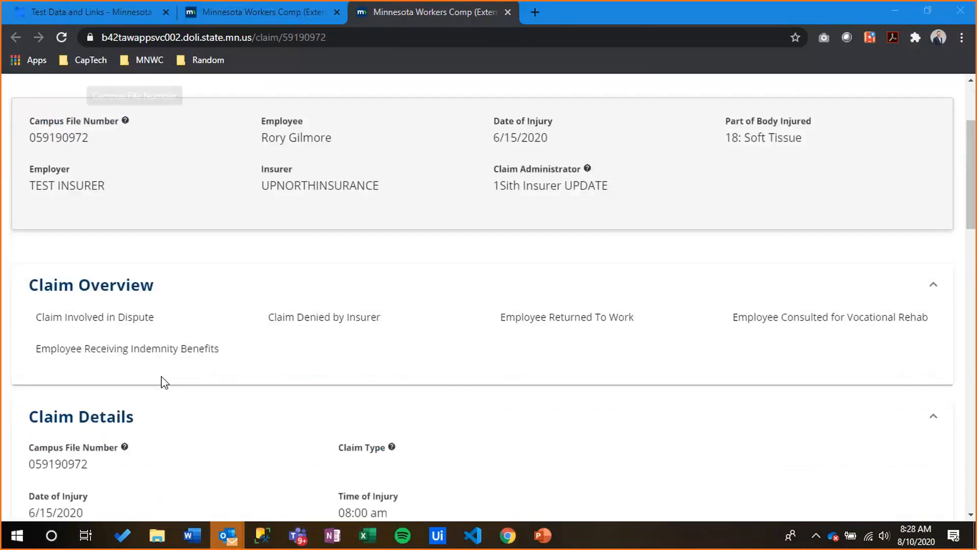
scroll(175, 327, "up", 3)
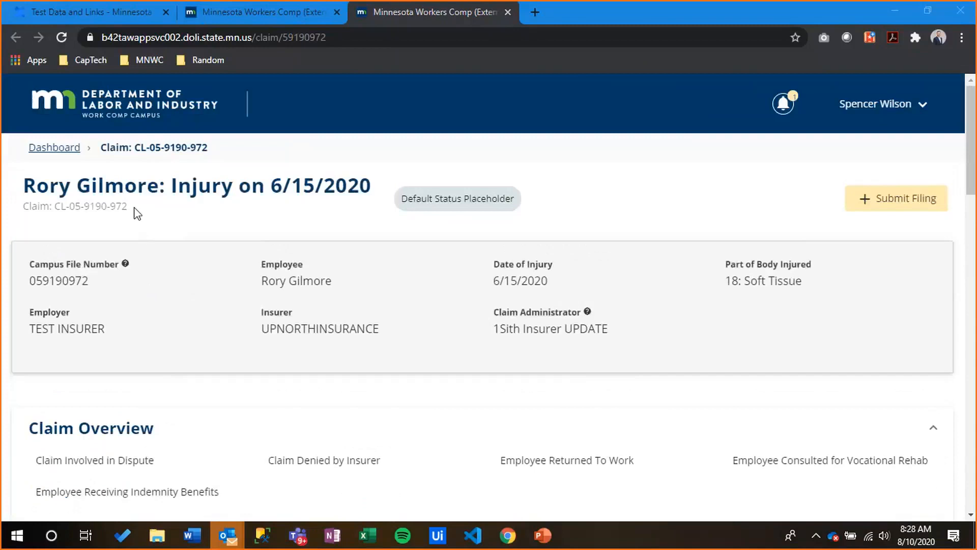
Show the Campus File Number help, then scroll through Claim Details to the Employee parties
left_click(124, 266)
scroll(489, 380, "down", 7)
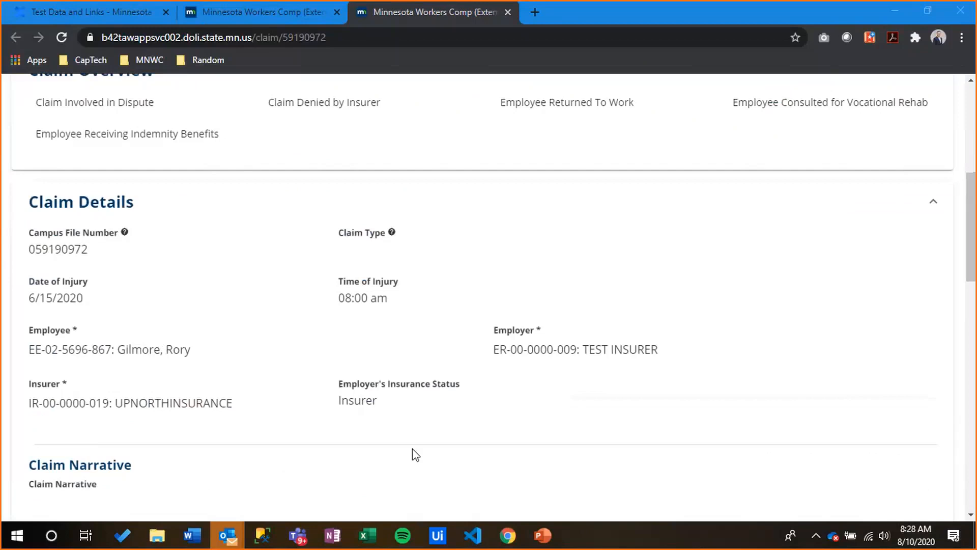
scroll(412, 448, "down", 11)
scroll(404, 164, "up", 3)
Review the open Medical Dispute cases under Related Claims & Cases, then return to Claim Details
left_click(509, 216)
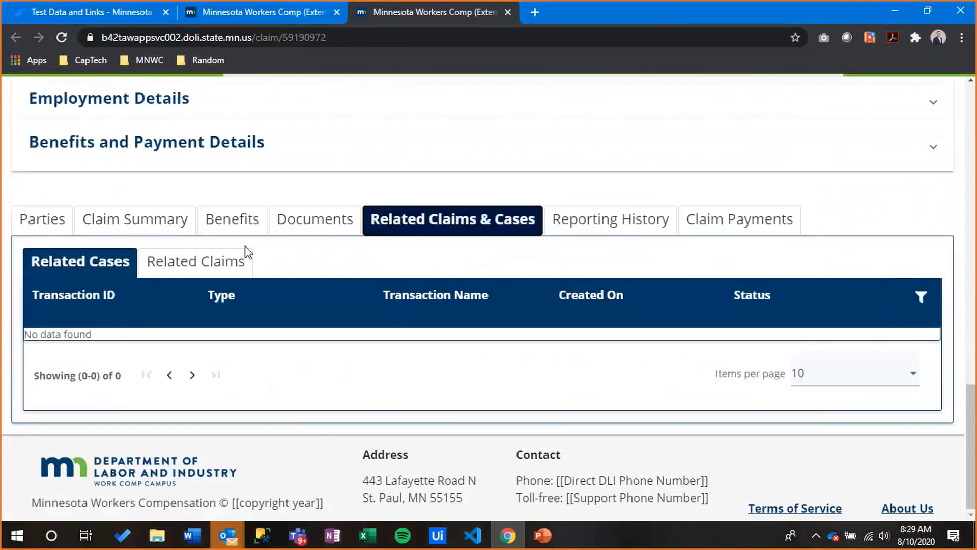
scroll(125, 393, "down", 3)
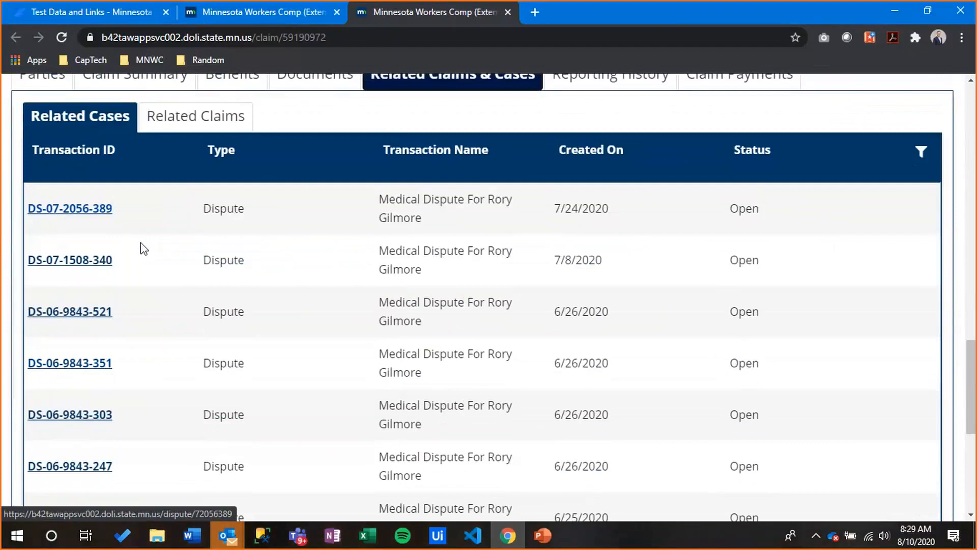
scroll(140, 244, "down", 4)
scroll(143, 248, "up", 4)
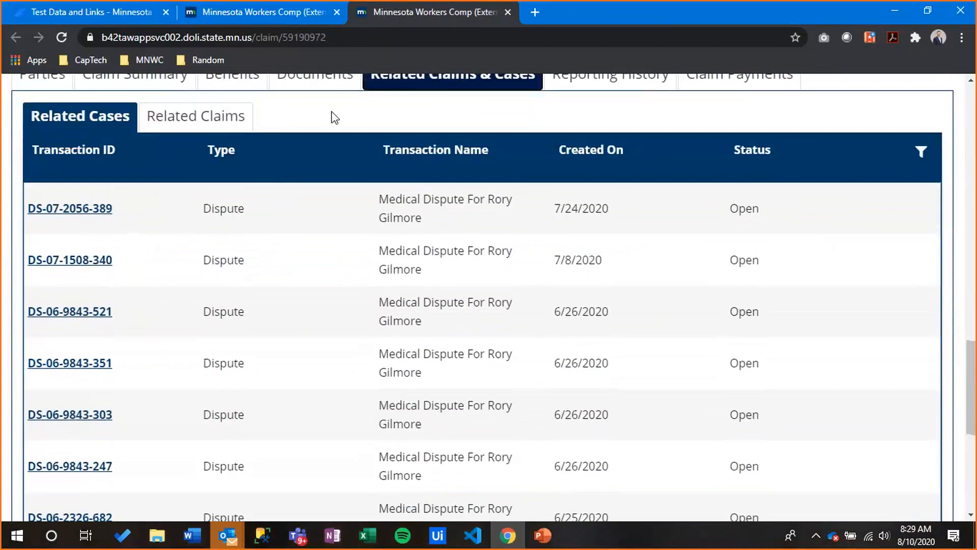
scroll(366, 323, "up", 5)
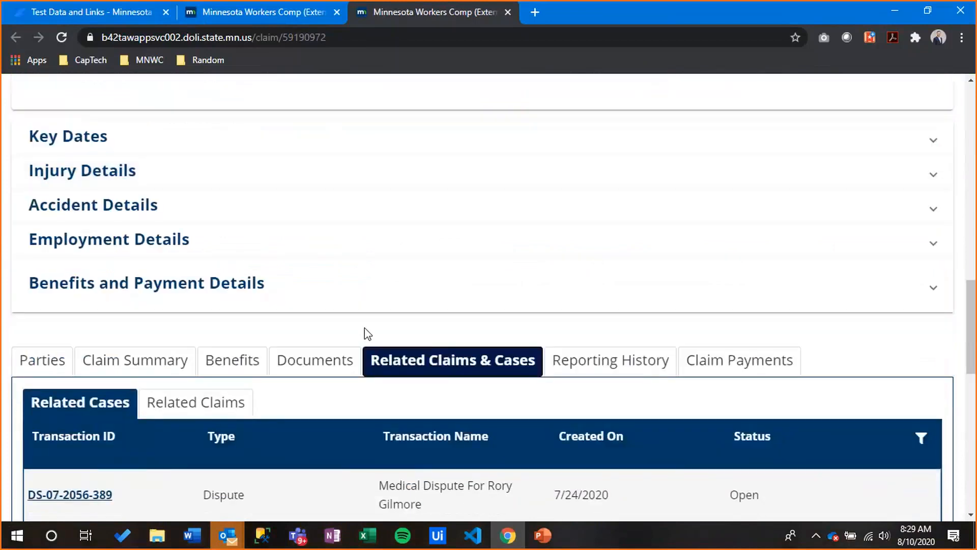
scroll(366, 331, "up", 10)
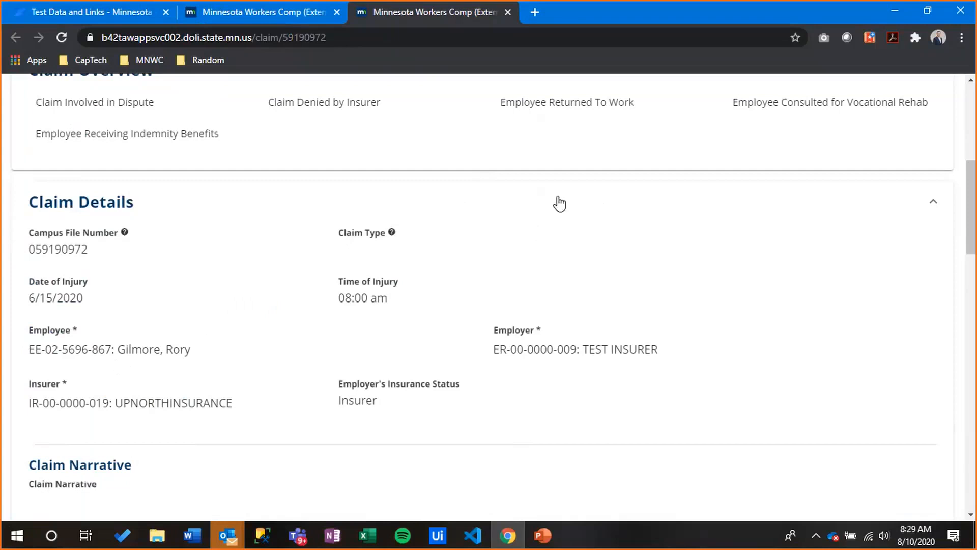
scroll(560, 203, "up", 7)
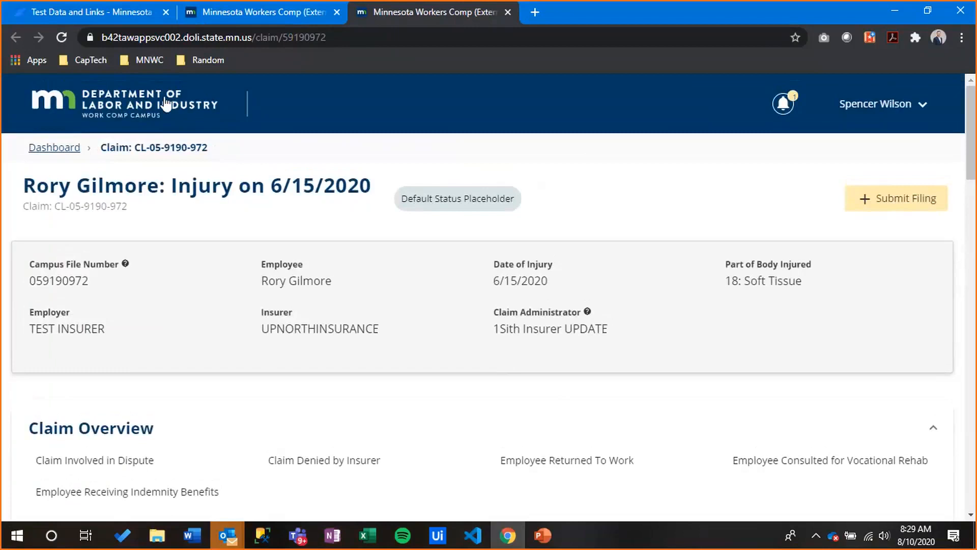
left_click(166, 102)
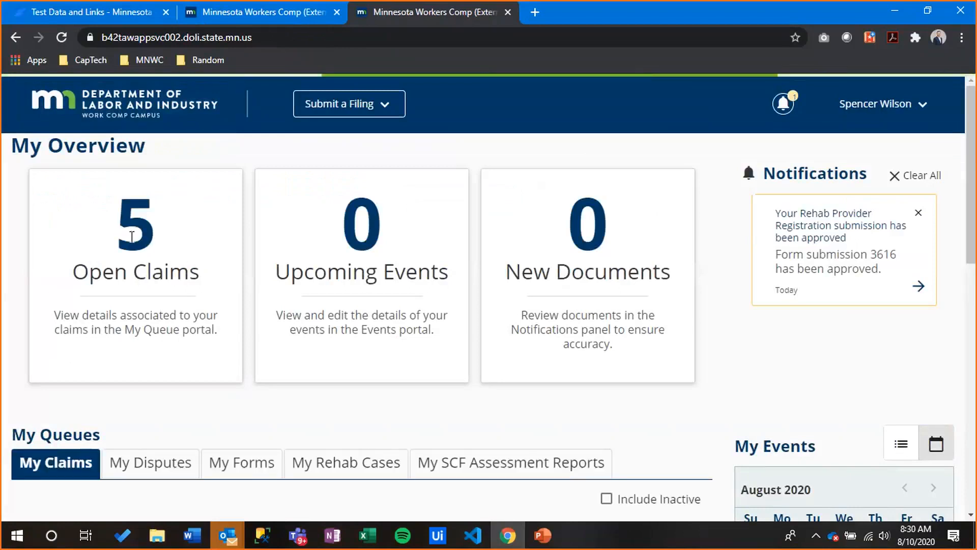
left_click_drag(121, 222, 197, 266)
left_click(176, 233)
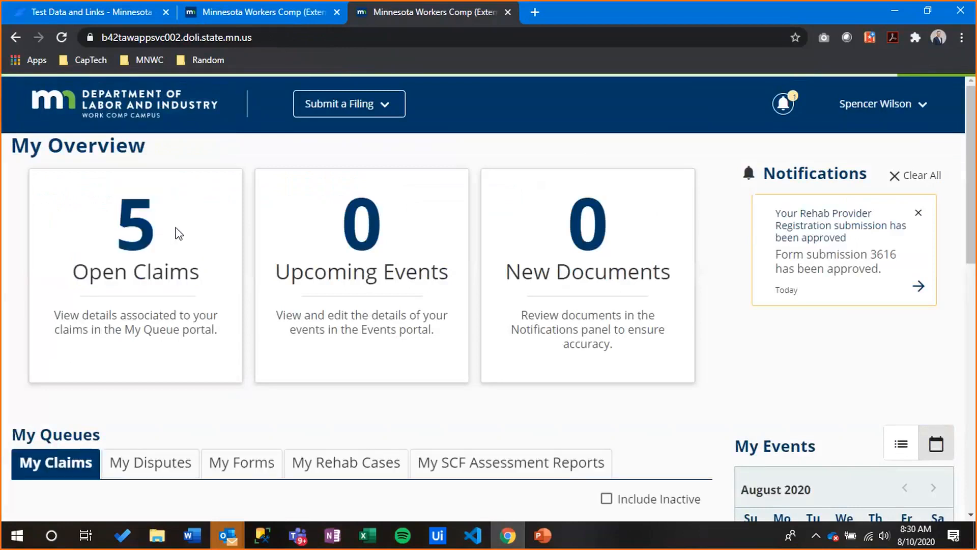
scroll(179, 239, "down", 4)
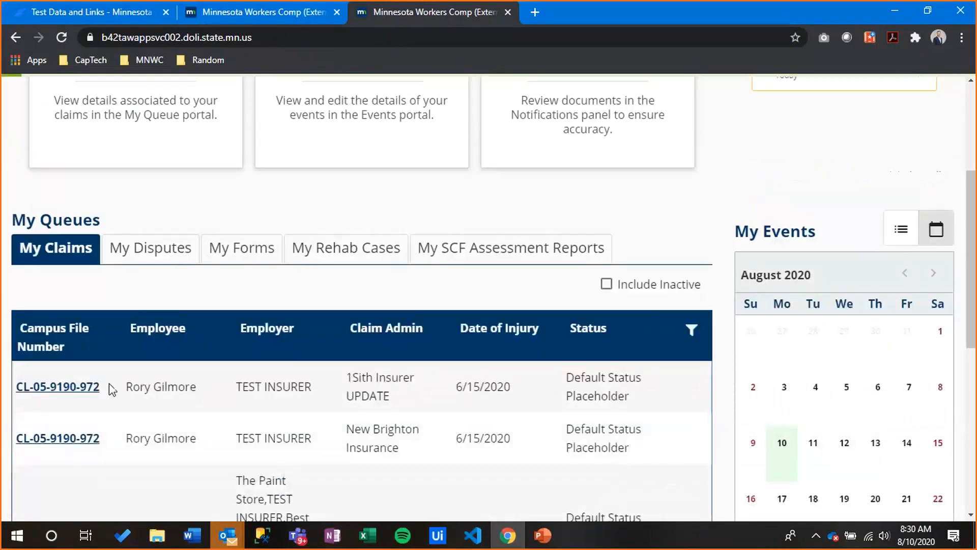
scroll(142, 392, "down", 4)
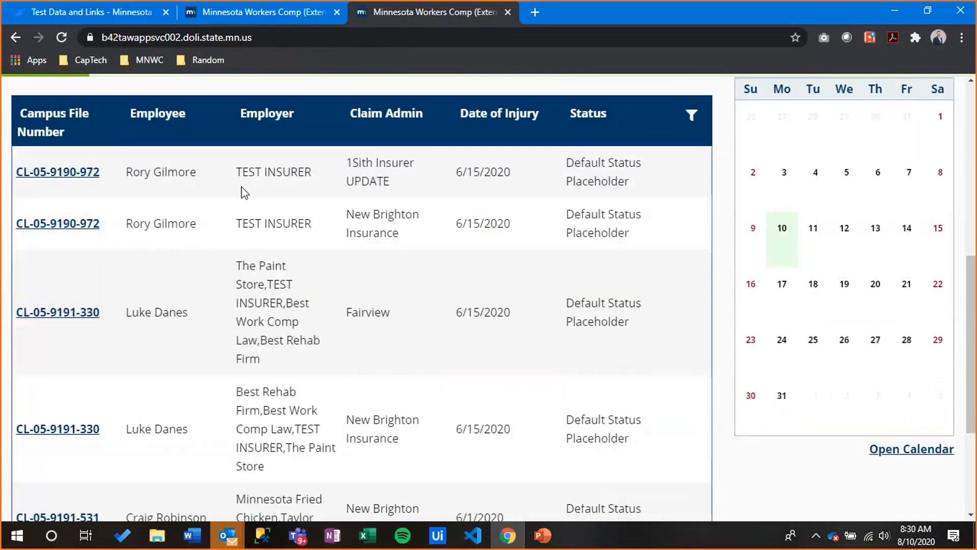
scroll(402, 240, "up", 3)
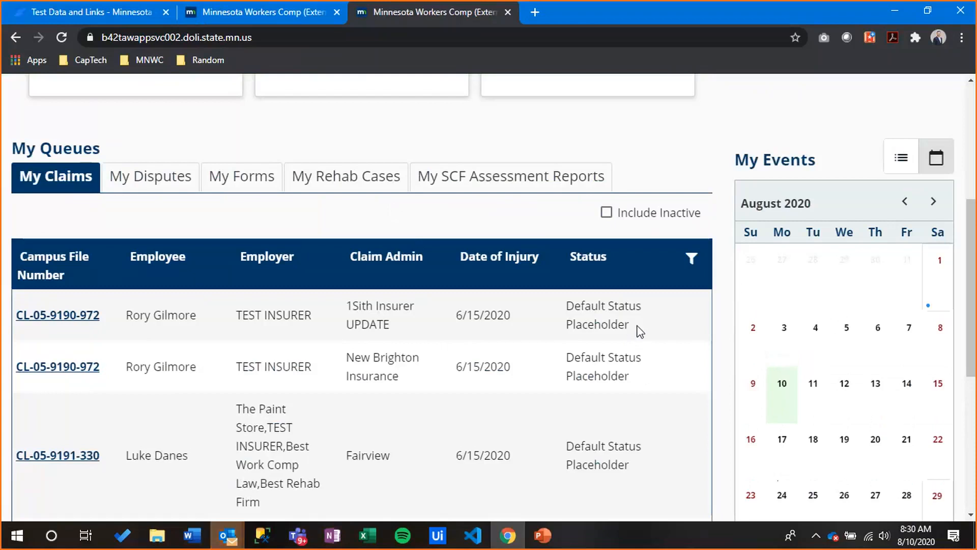
left_click_drag(630, 325, 575, 327)
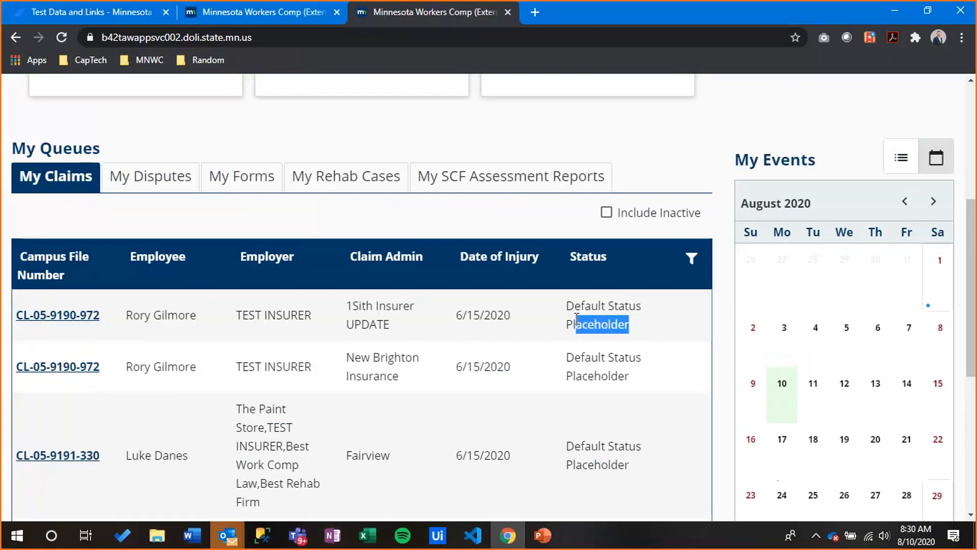
left_click(655, 325)
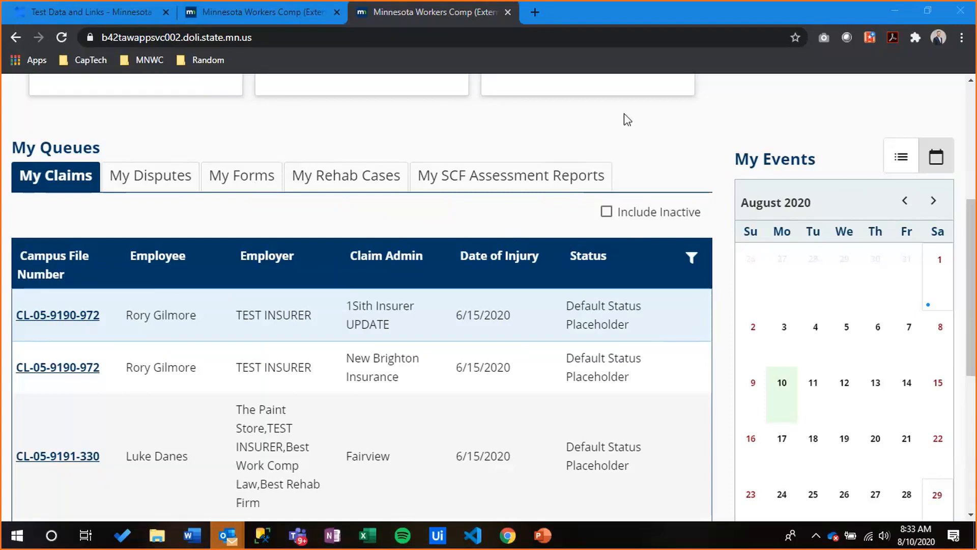
Open claim CL-05-9190-972 and save a new filing with Discontinuance as the filing name
left_click(83, 321)
left_click(84, 322)
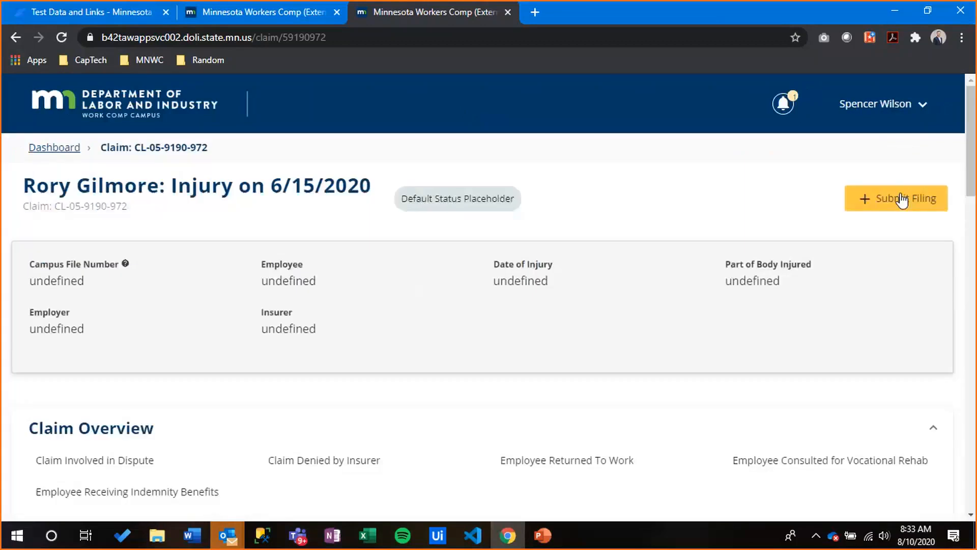
left_click(875, 199)
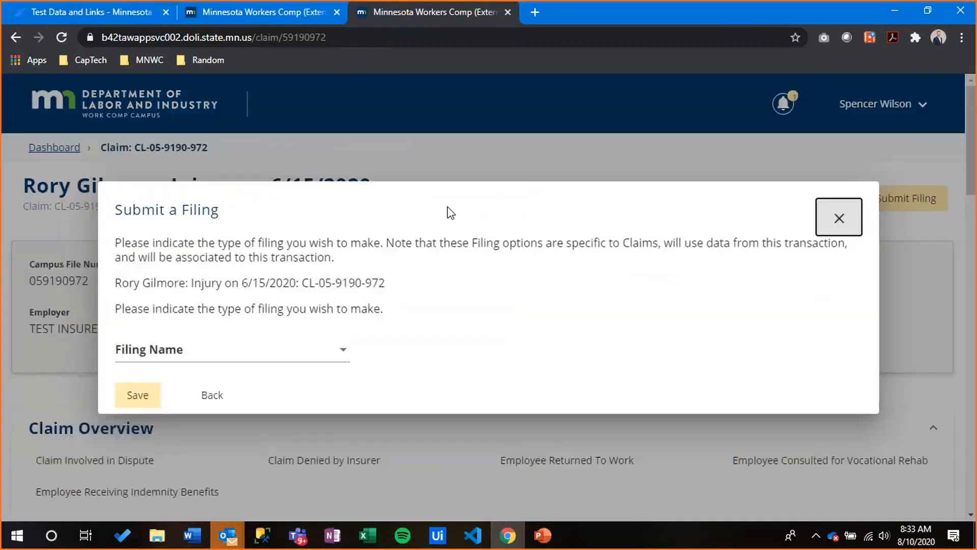
left_click(219, 349)
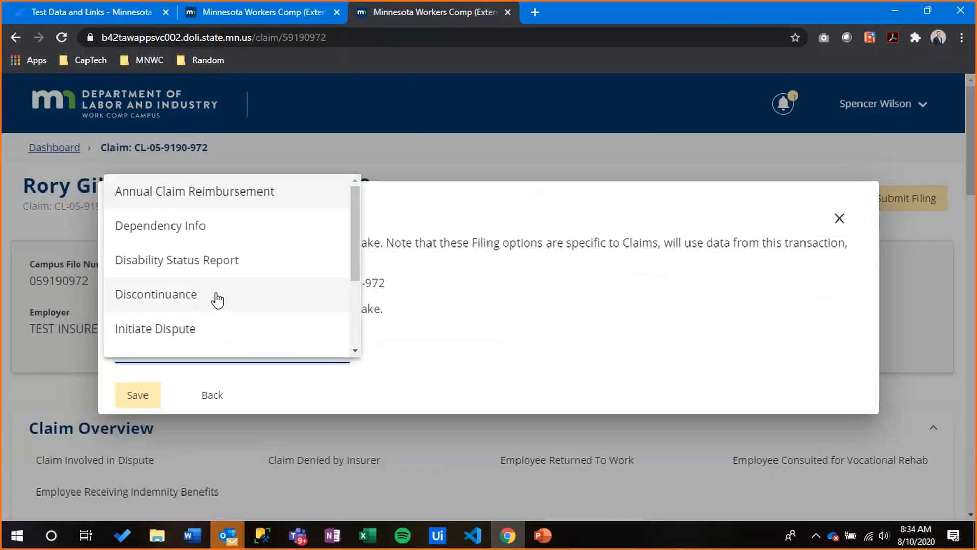
scroll(209, 231, "down", 1)
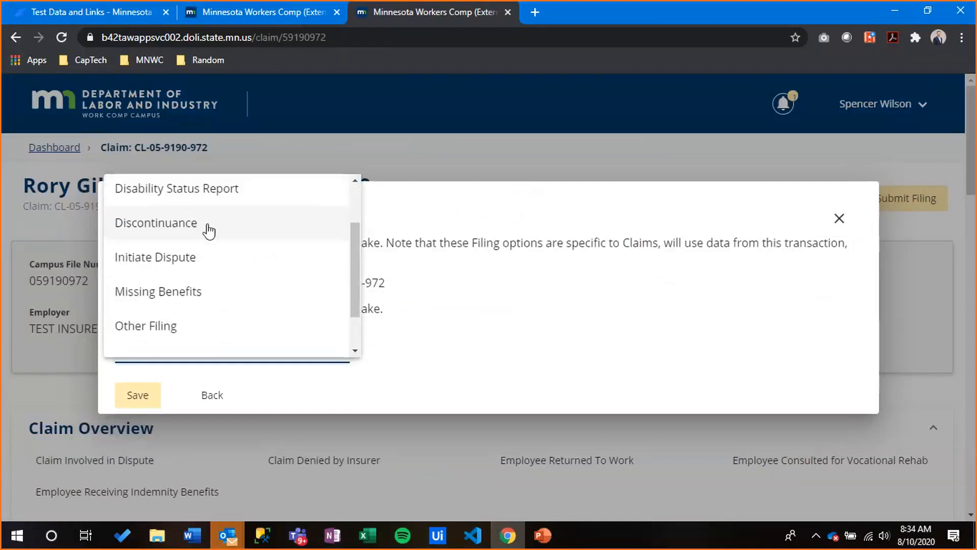
left_click(209, 224)
left_click(154, 404)
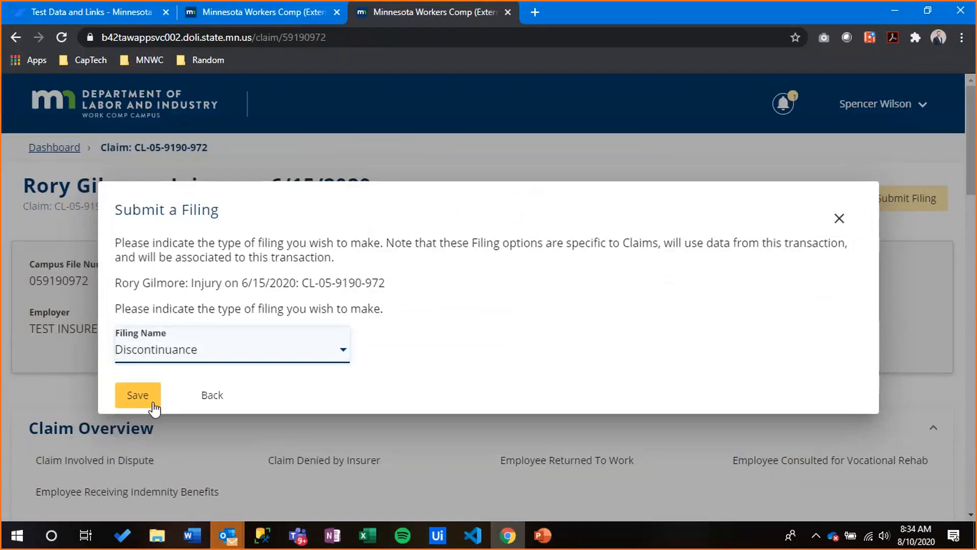
left_click(247, 346)
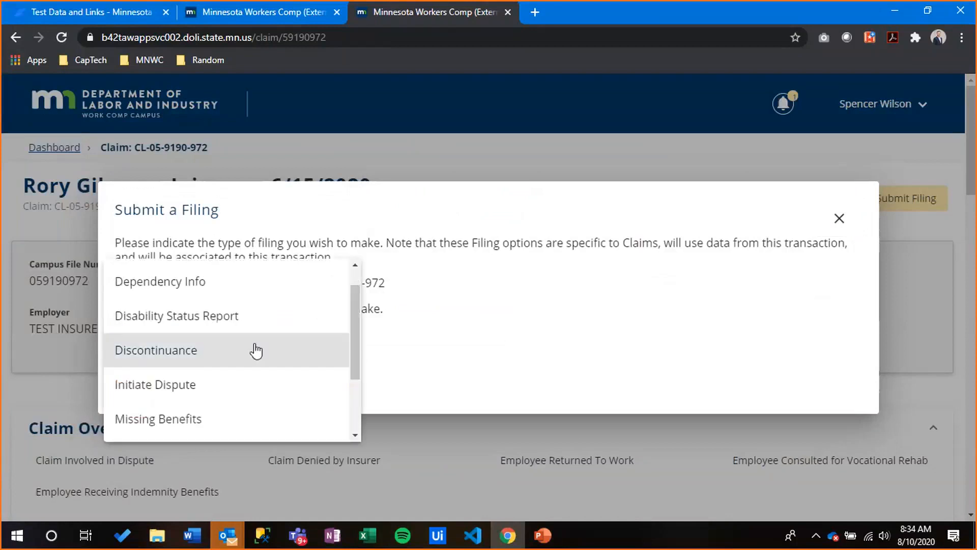
scroll(256, 350, "down", 3)
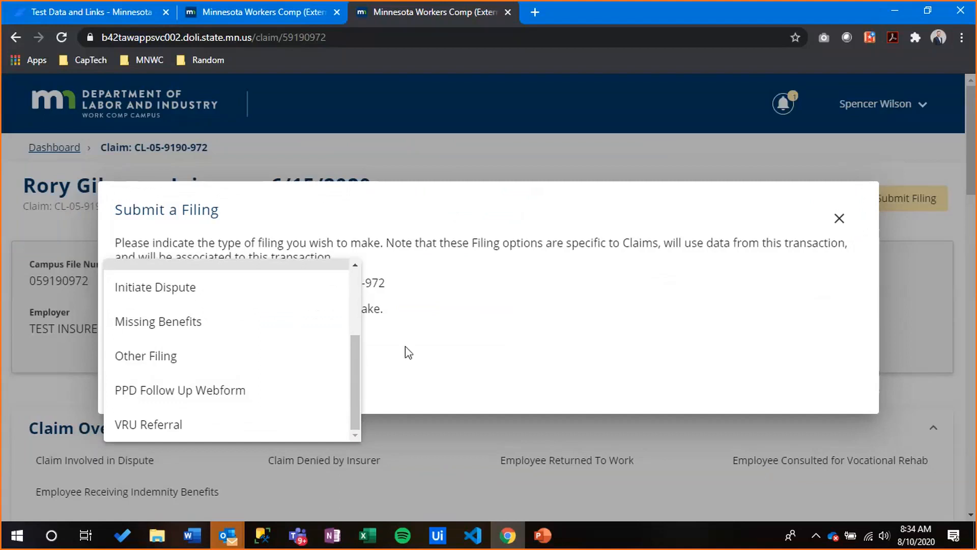
left_click(438, 352)
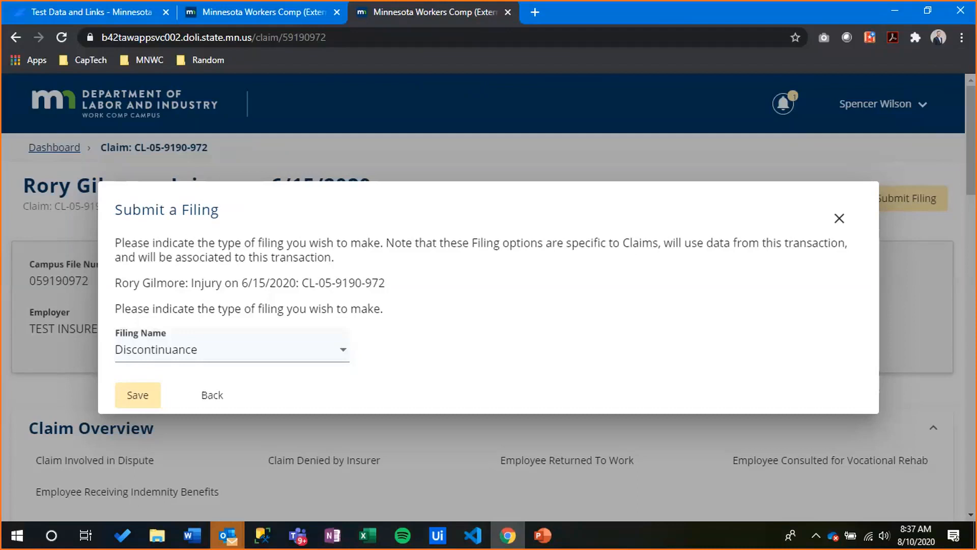
key("alt+Tab")
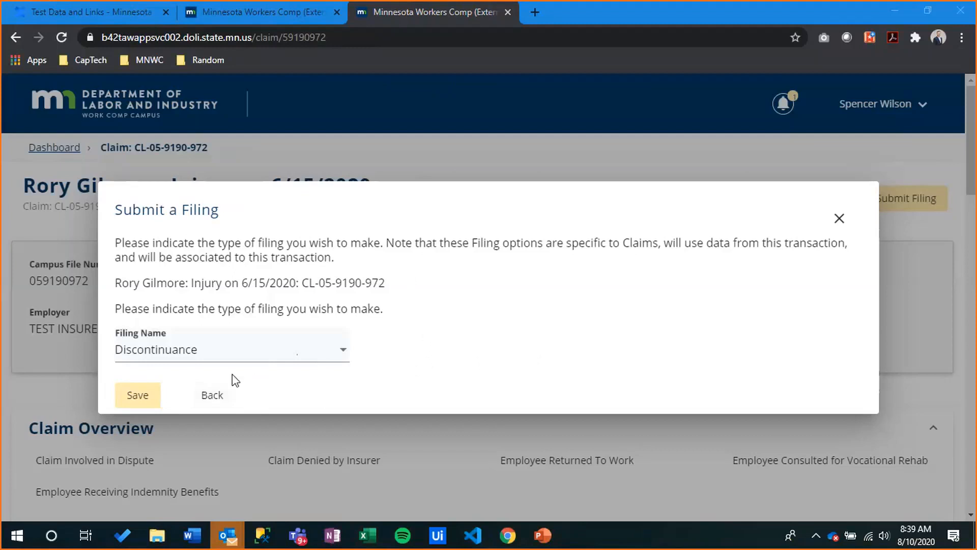
Close the earlier filing dialog and save a new Discontinuance filing for the claim
left_click(212, 395)
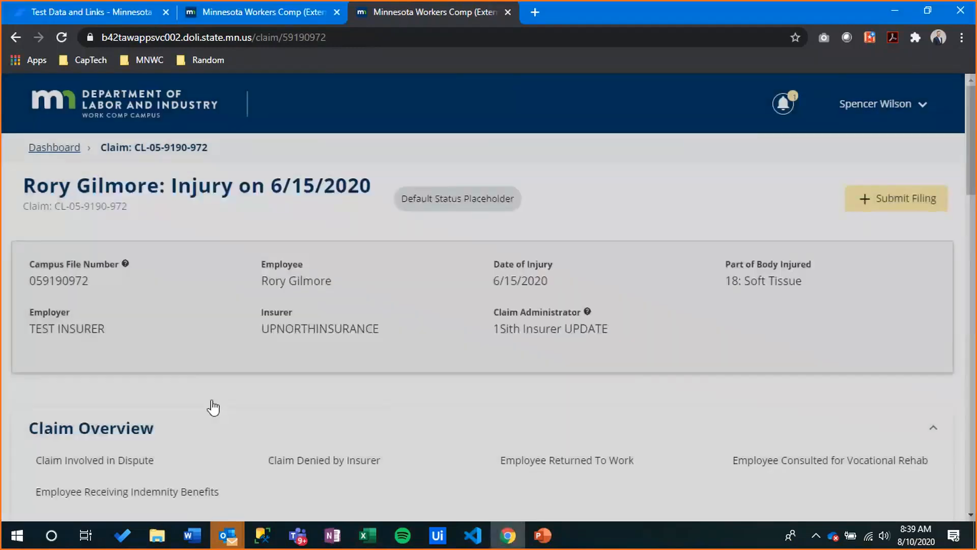
left_click(929, 203)
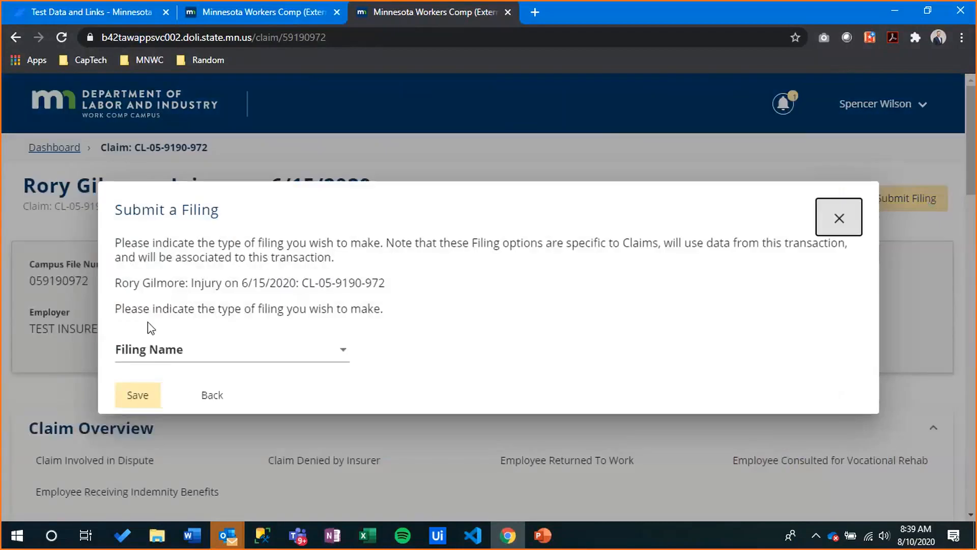
left_click(190, 349)
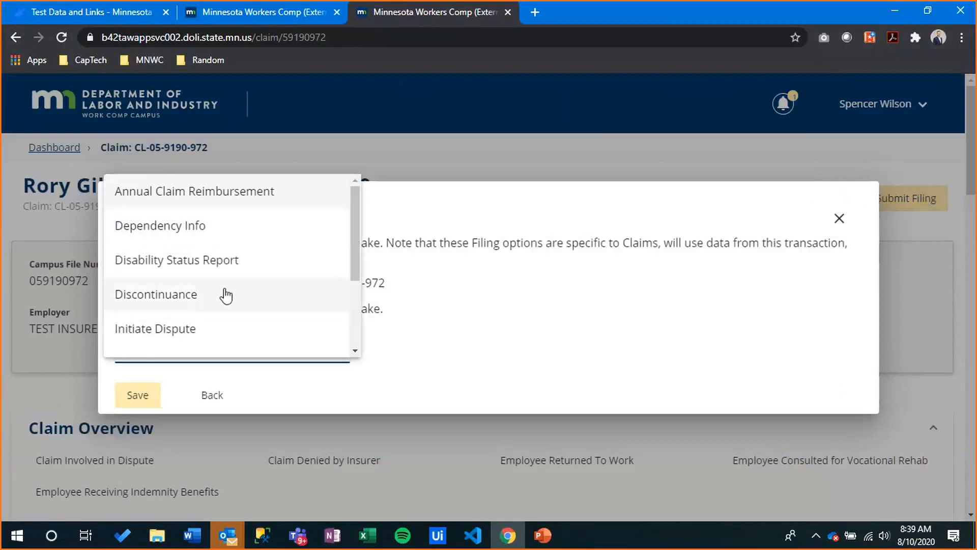
left_click(214, 301)
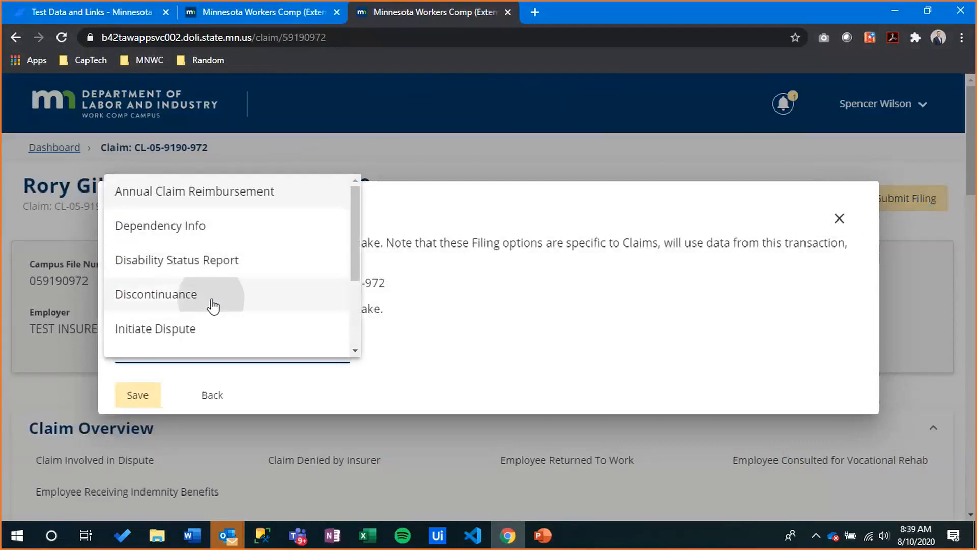
left_click(136, 395)
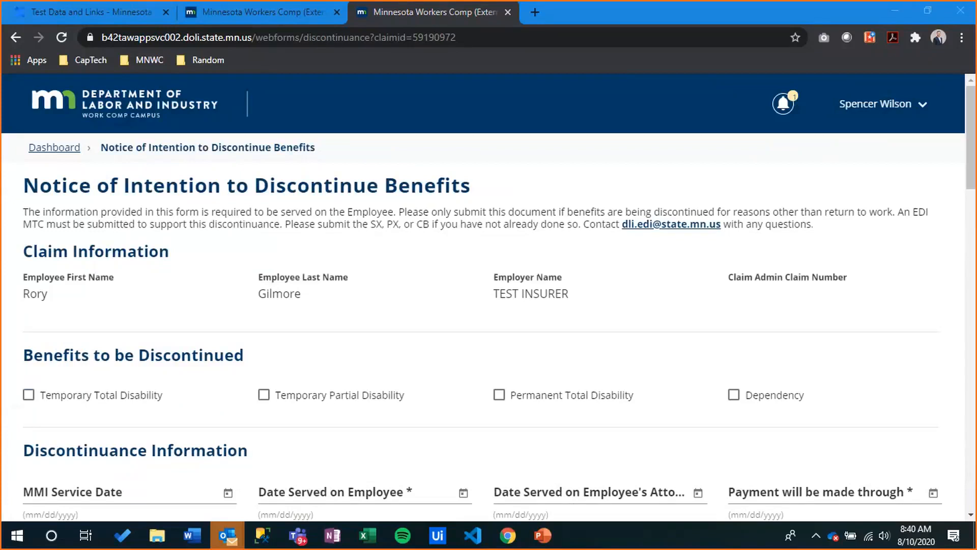
key("XF86AudioRaiseVolume")
key("XF86AudioRaiseVolume")
key("XF86AudioRaiseVolume")
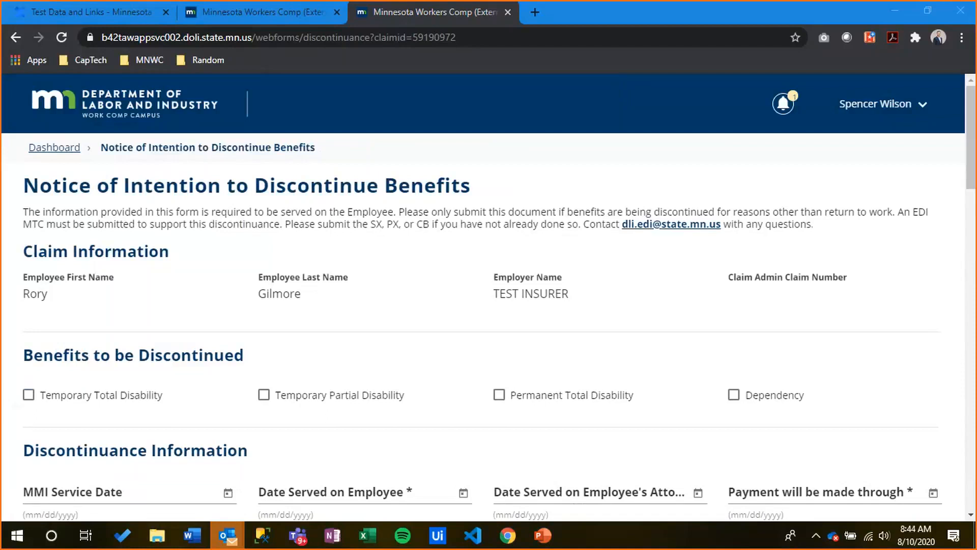
left_click(903, 107)
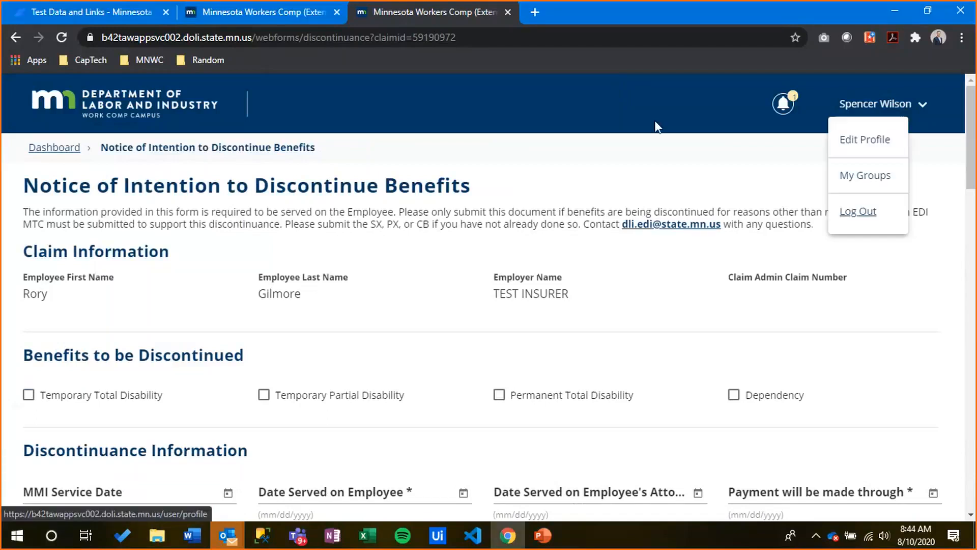
left_click(653, 114)
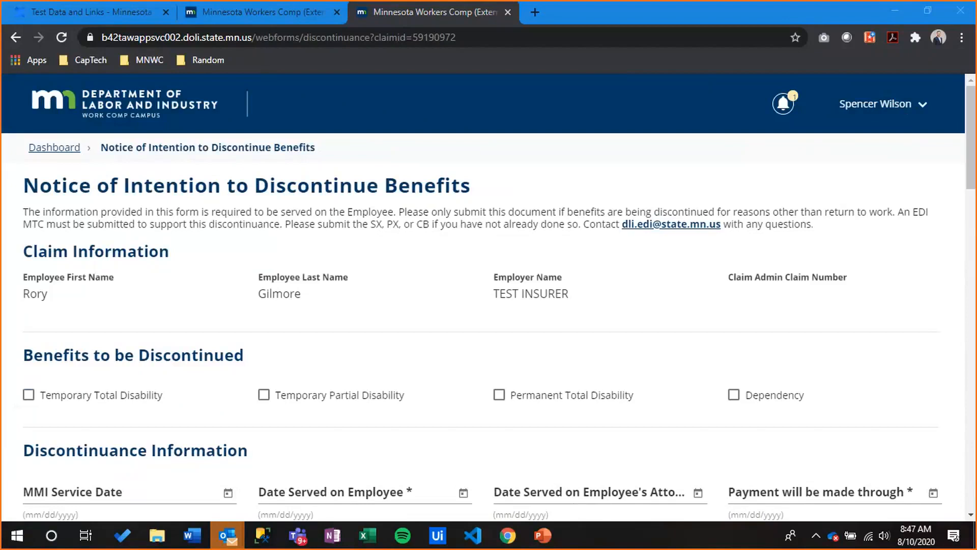
Scroll the Notice of Intention to Discontinue Benefits form down to Discontinuance Information
scroll(489, 295, "down", 1)
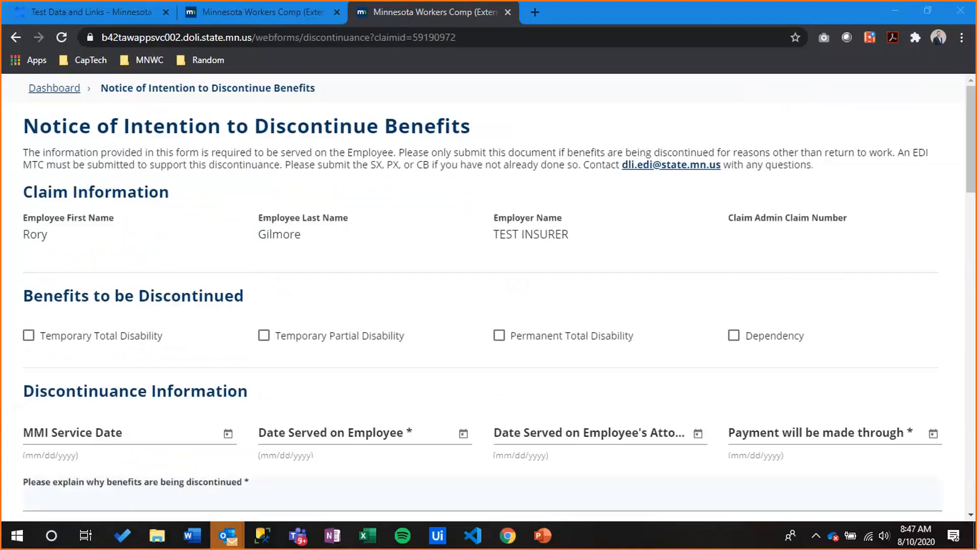
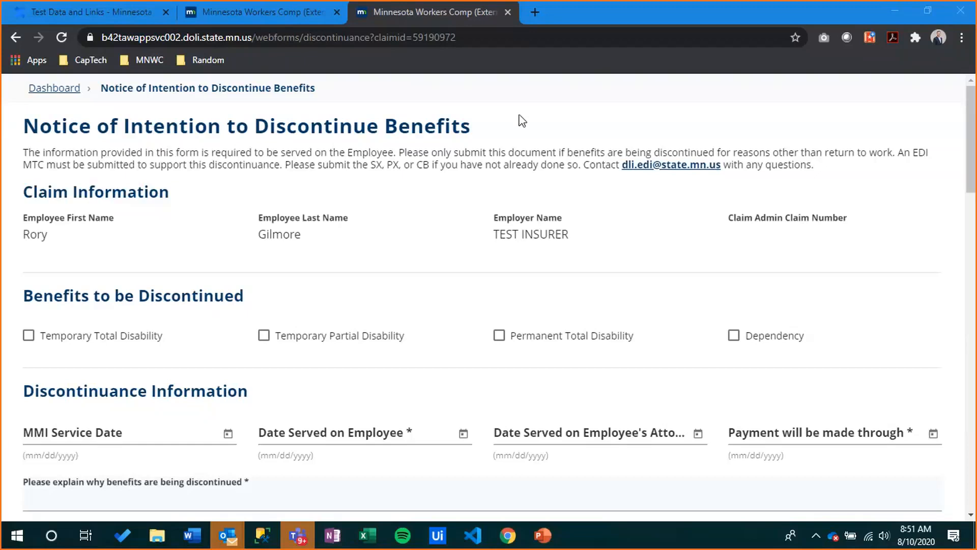
Reload the Notice of Intention to Discontinue Benefits form and close the extra sign-in tab
left_click(283, 13)
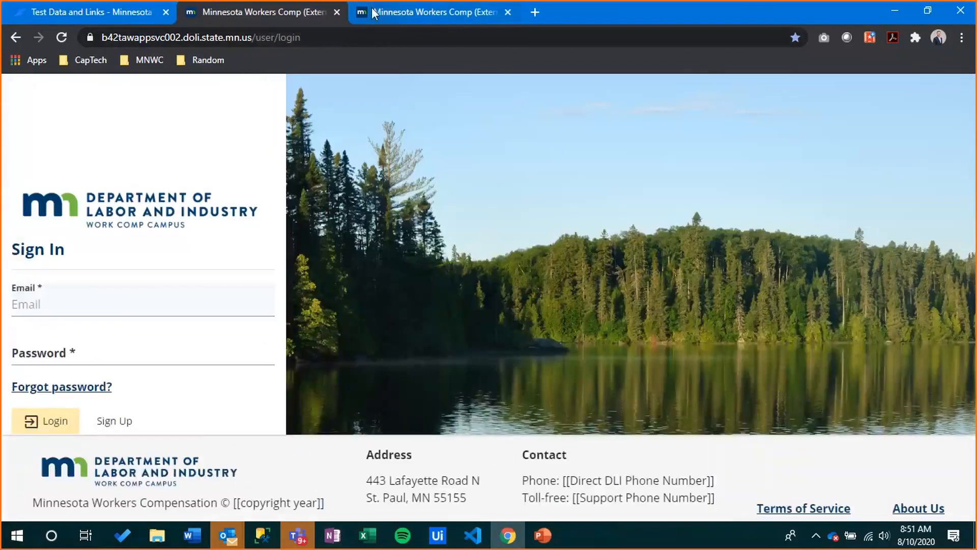
left_click(371, 8)
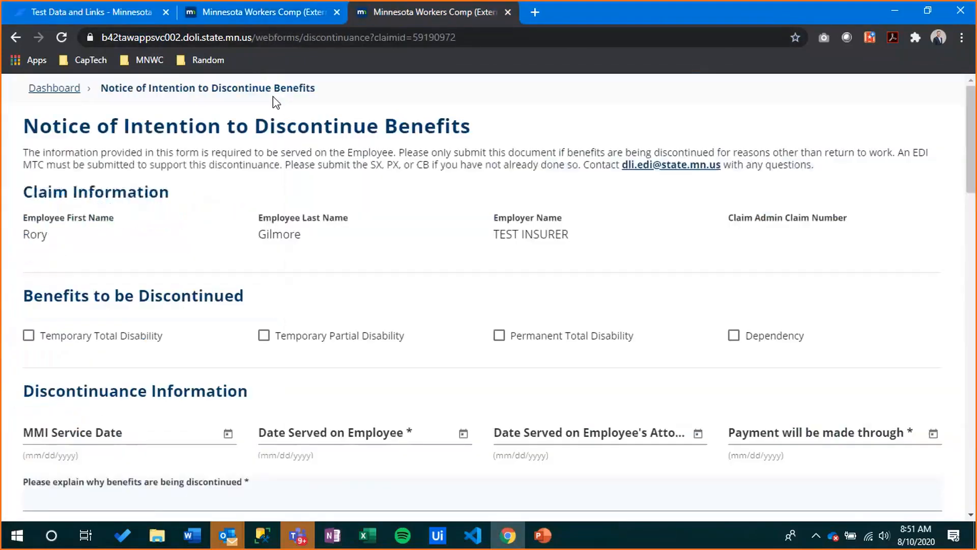
left_click(62, 37)
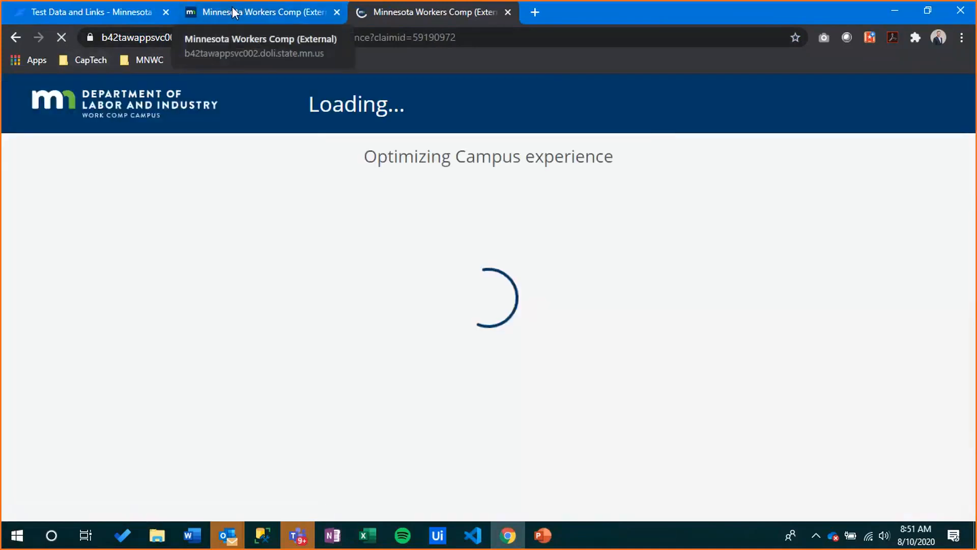
left_click(234, 11)
left_click(339, 10)
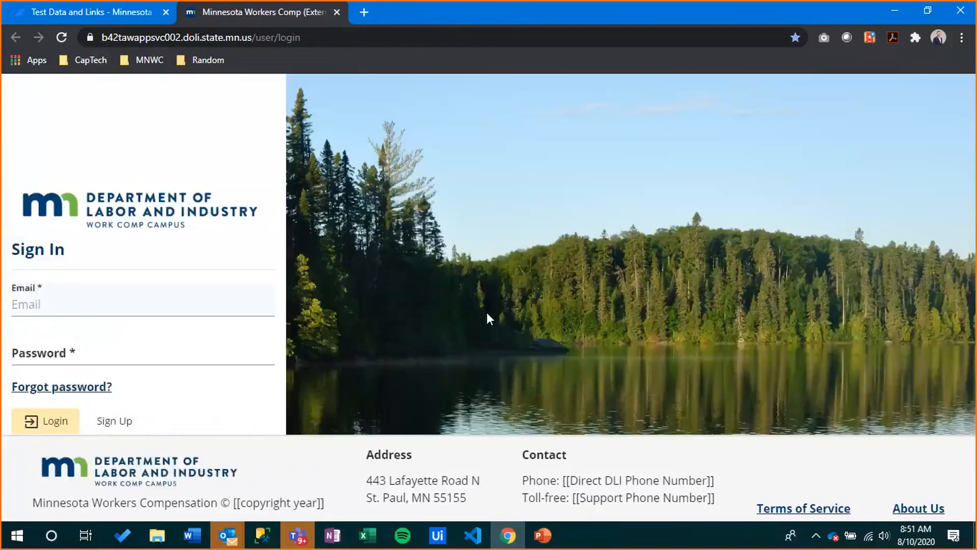
Sign in with the saved account's e-mail and password, then accept the access requirements acknowledgement
left_click(156, 303)
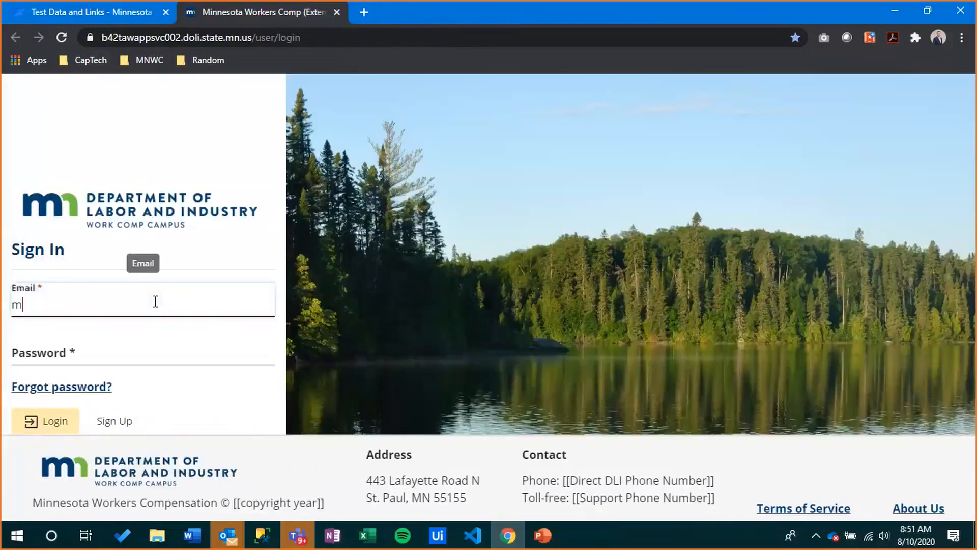
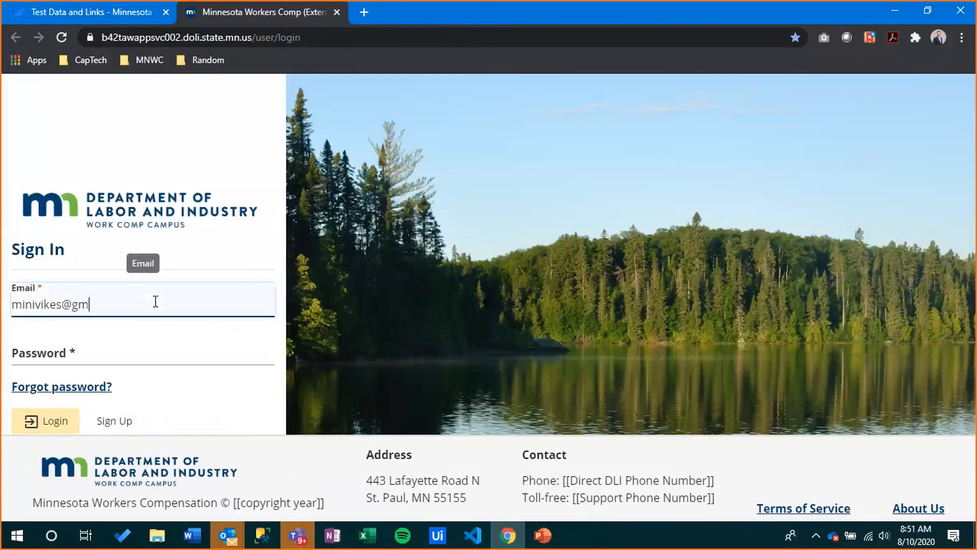
key("Tab")
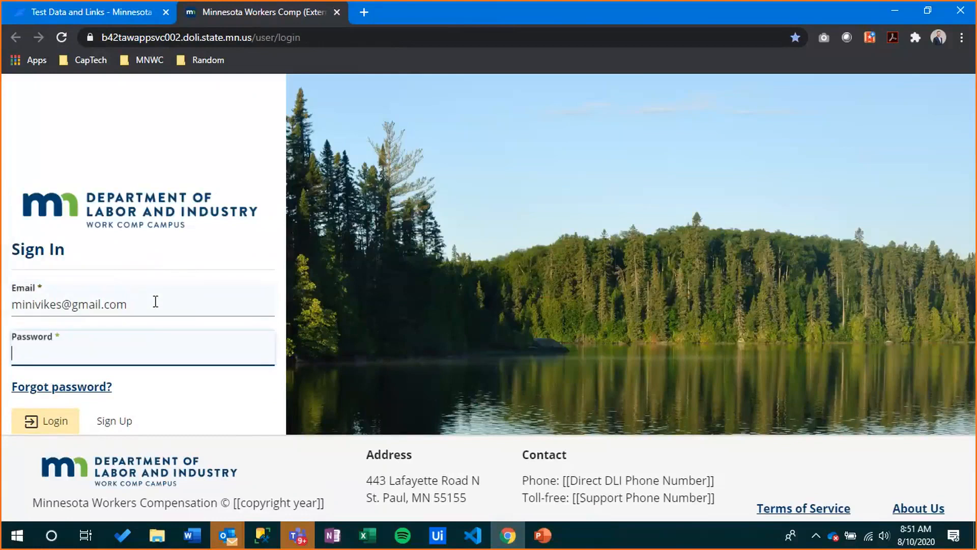
type("•••••••••••••••")
key("Return")
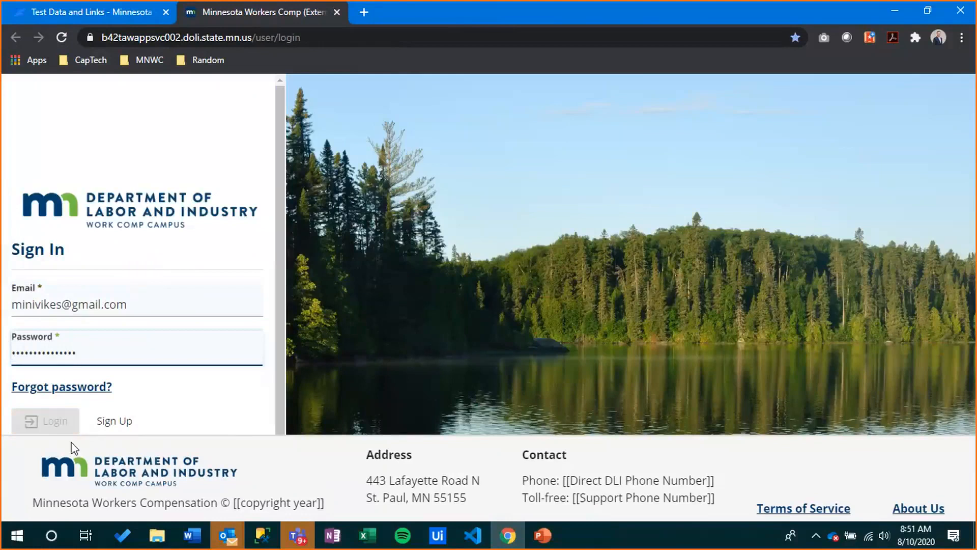
left_click(91, 430)
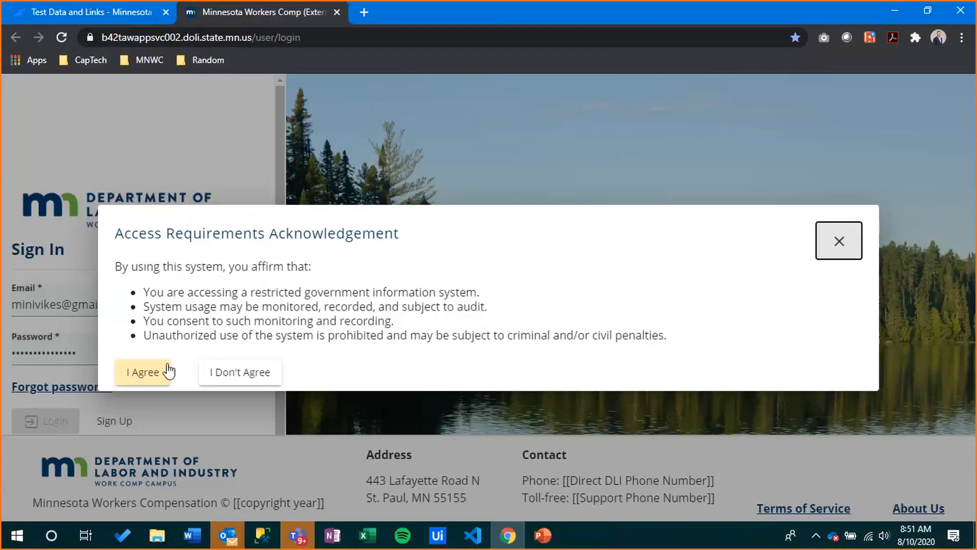
left_click(144, 372)
From the dashboard, choose Submit a Filing > Access a Case or Claim > Request or Redeem an Access Code
left_click(197, 104)
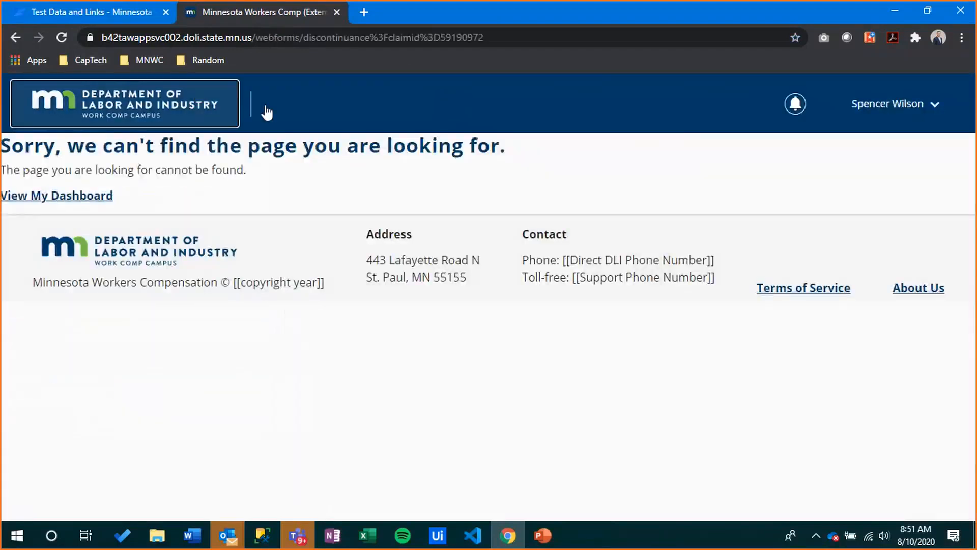
left_click(346, 105)
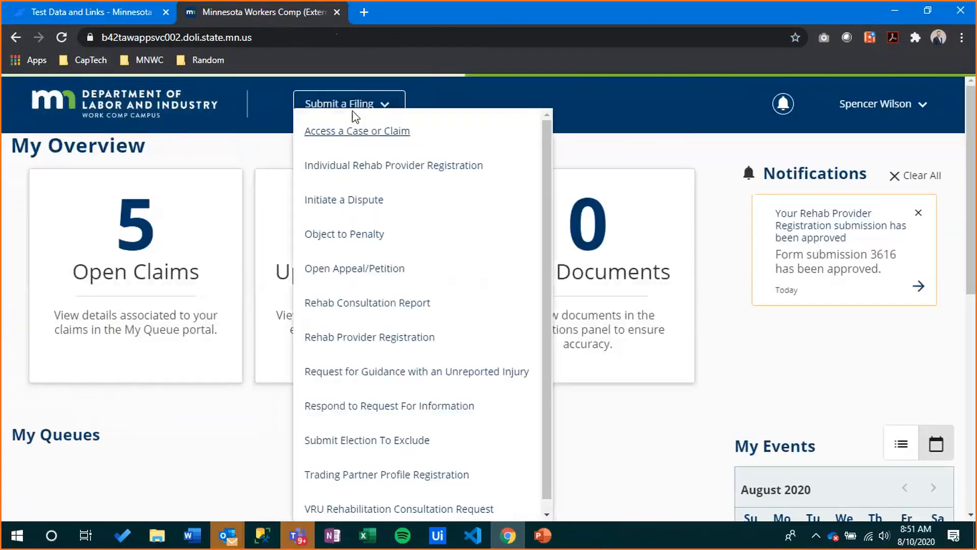
left_click(390, 136)
left_click(236, 323)
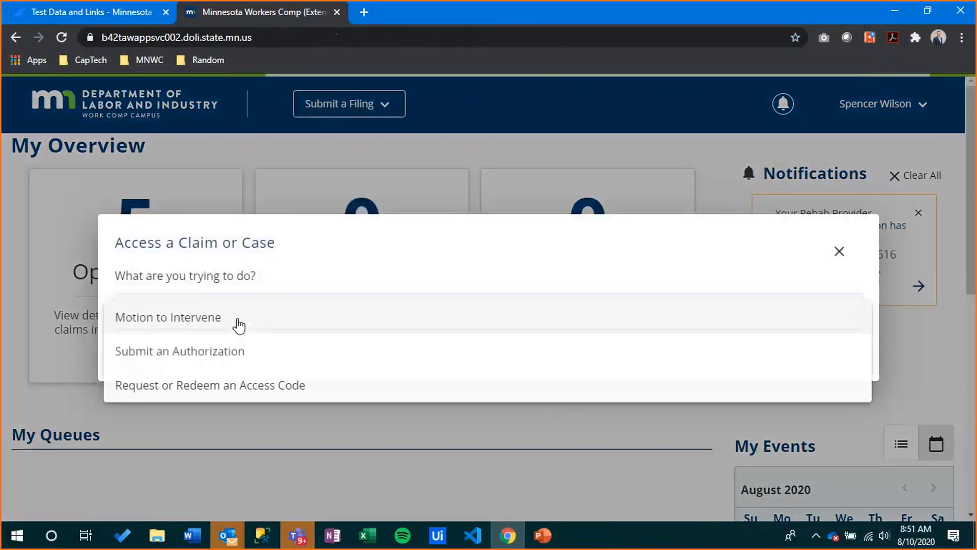
left_click(260, 391)
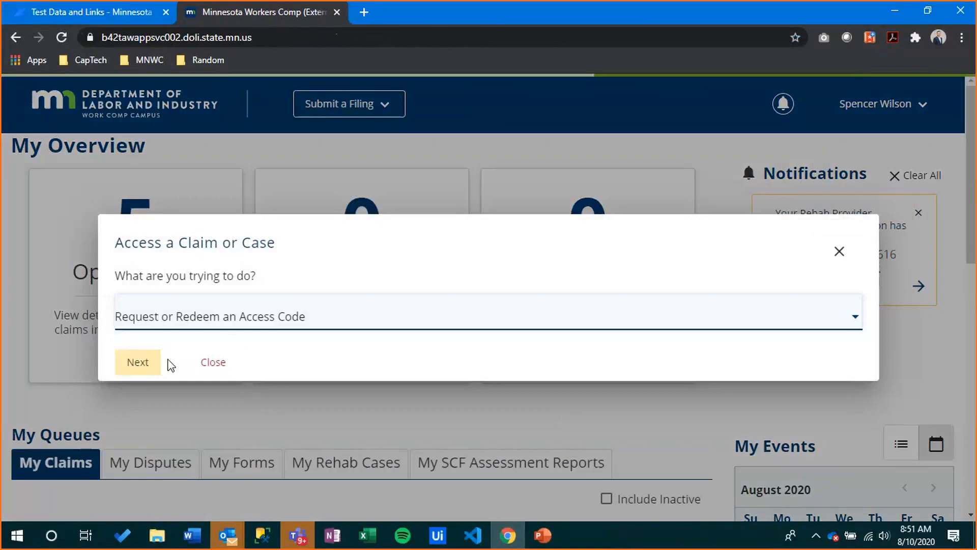
left_click(147, 368)
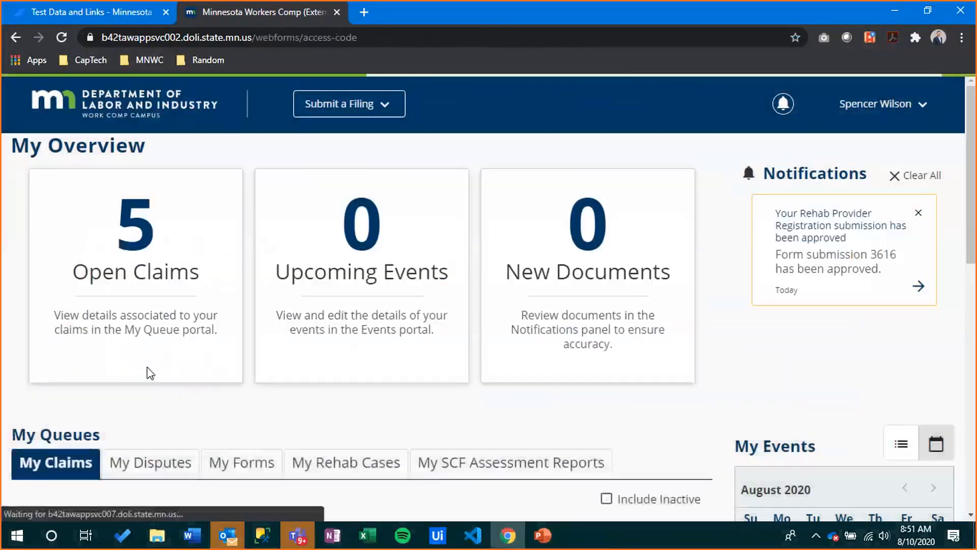
Identify as the employee named on a claim who needs a new access code
left_click(100, 280)
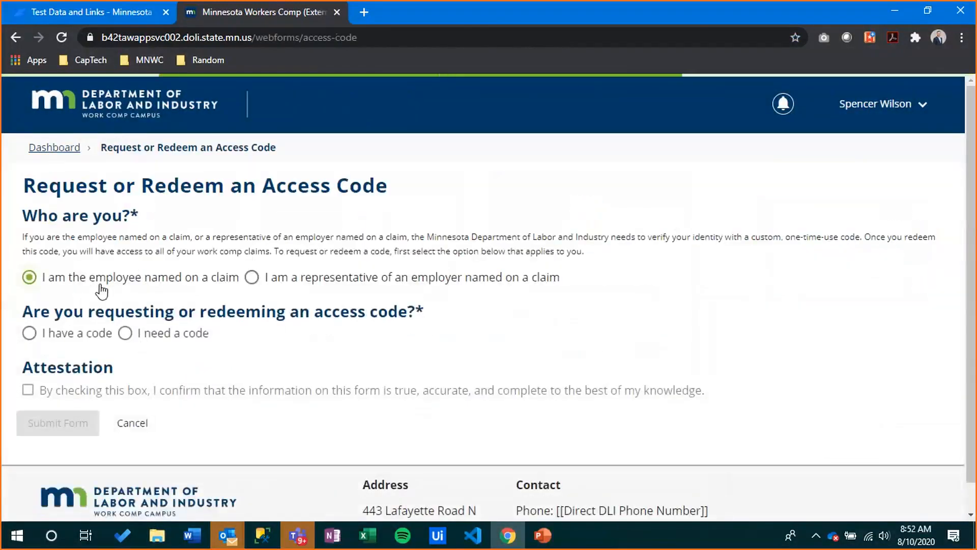
left_click(131, 334)
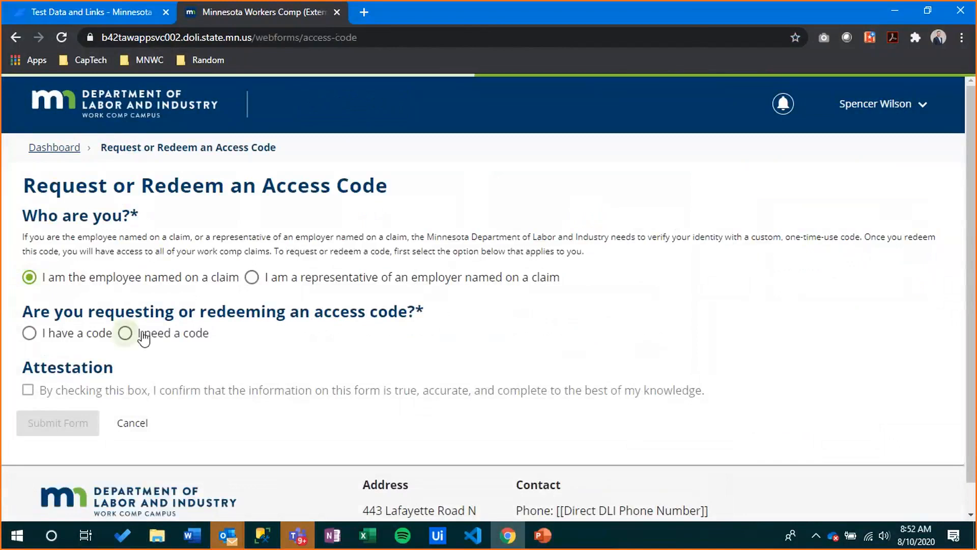
scroll(216, 364, "down", 4)
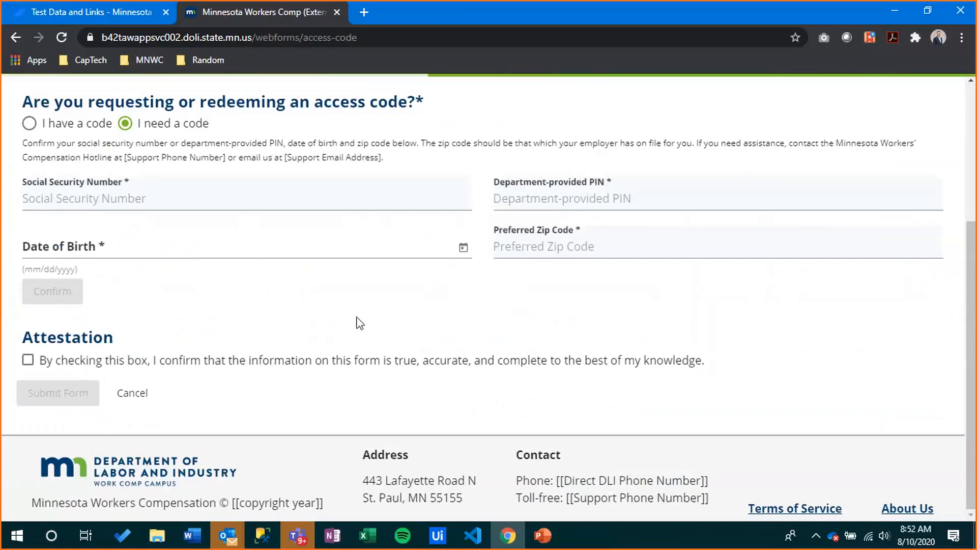
scroll(360, 323, "up", 4)
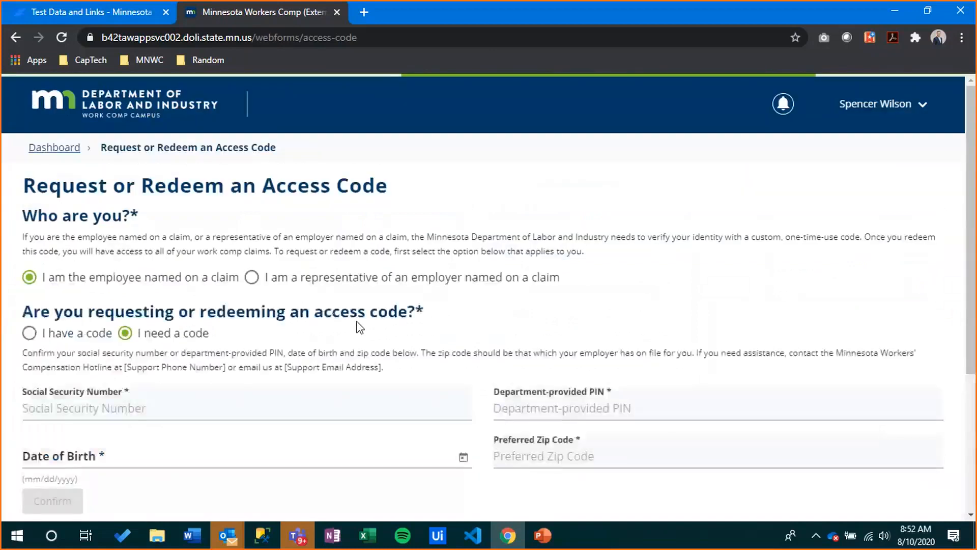
Switch to redeeming an existing code, then tick and untick the attestation box, leaving the code empty
left_click(89, 337)
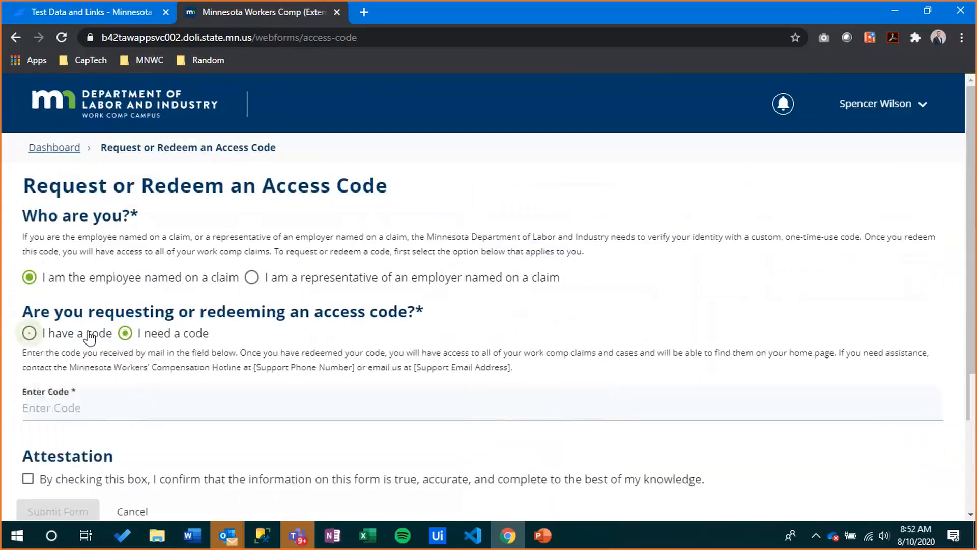
left_click(212, 407)
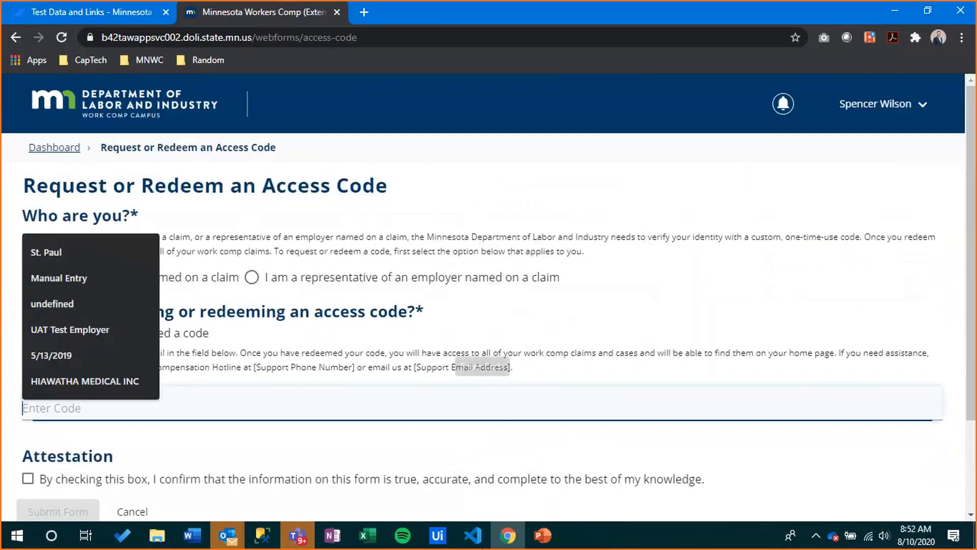
left_click(338, 481)
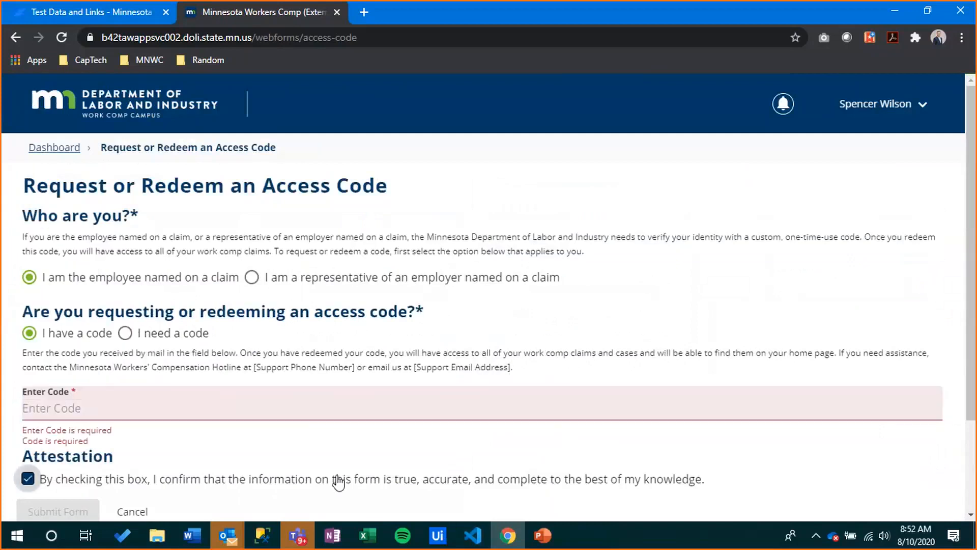
left_click(338, 481)
scroll(324, 445, "down", 3)
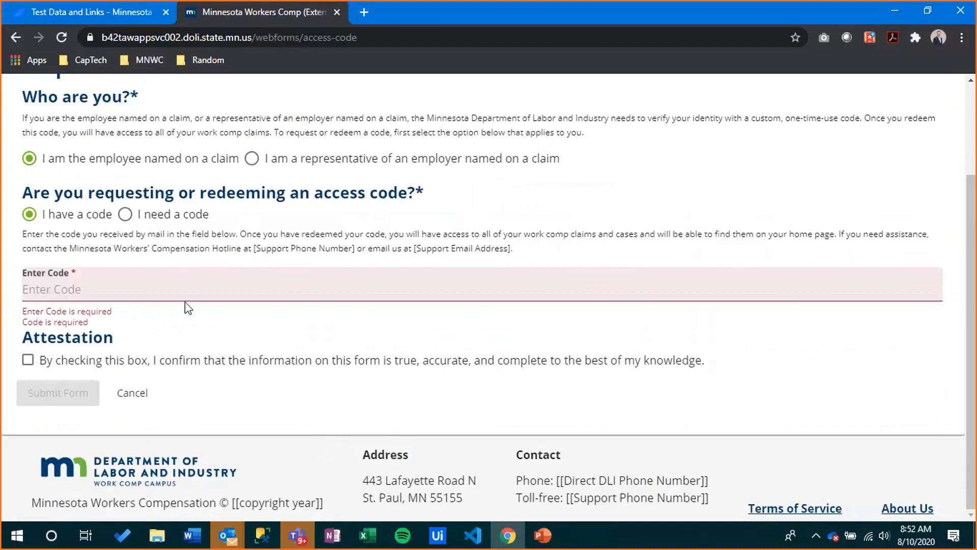
scroll(409, 344, "up", 3)
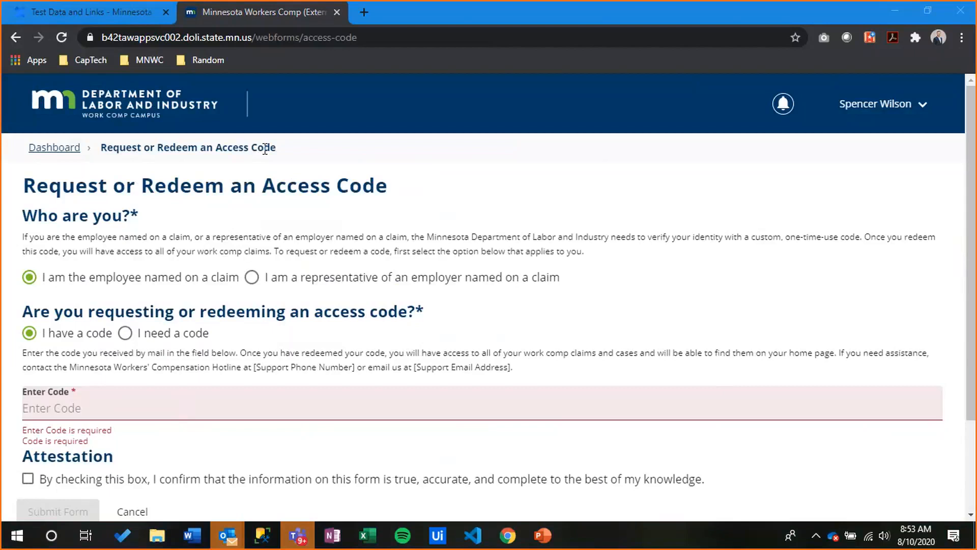
Return to the dashboard and open the first claim listed under My Claims
left_click(168, 106)
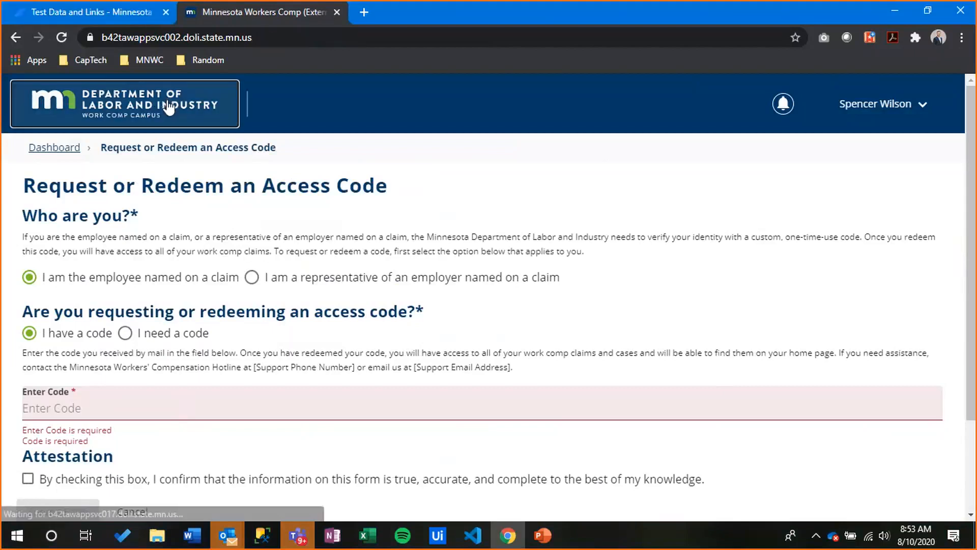
scroll(147, 252, "down", 5)
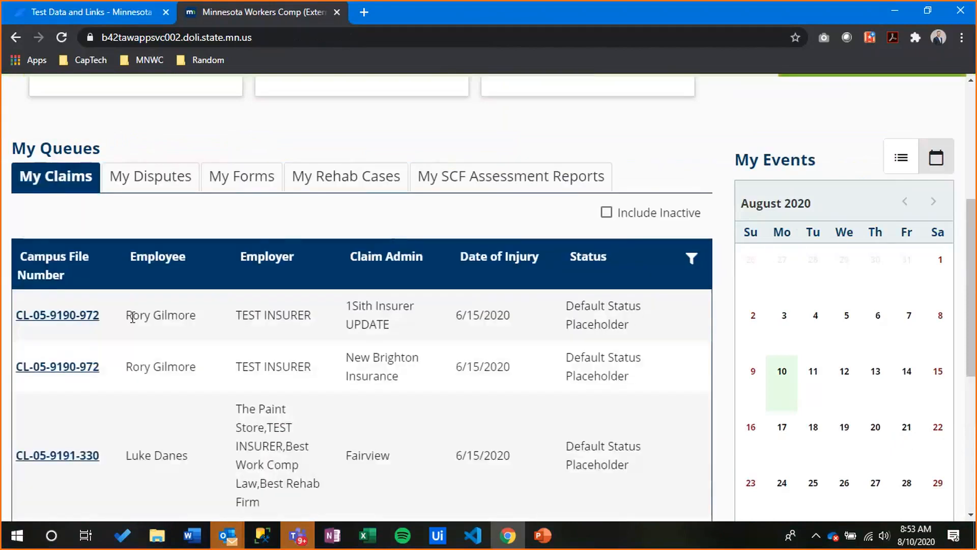
left_click(91, 318)
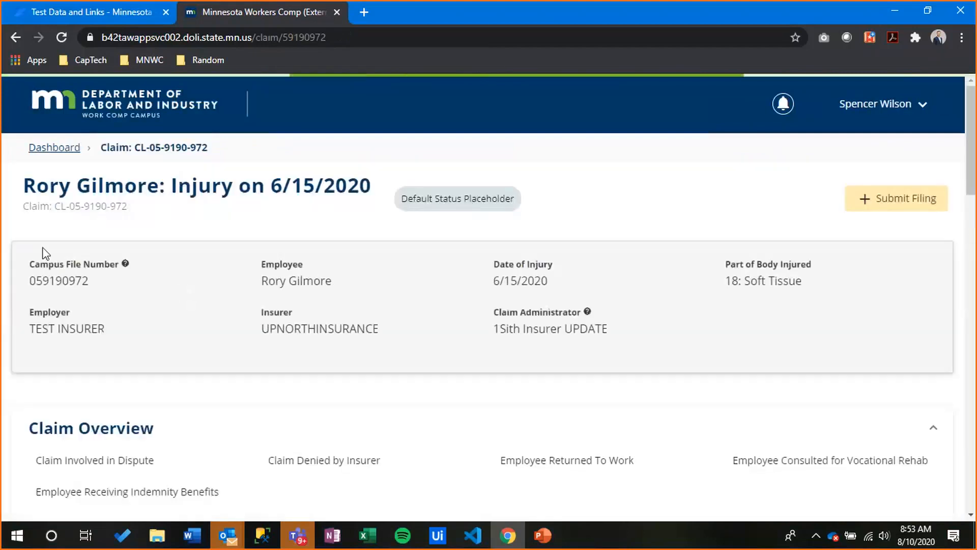
Select the claim number and scroll down to the Employee value in Claim Details
scroll(95, 224, "down", 1)
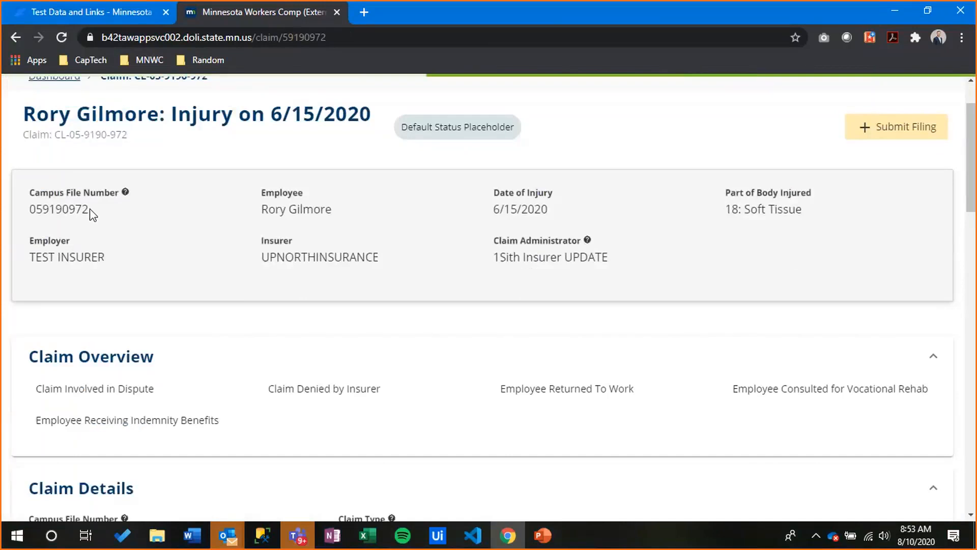
left_click_drag(134, 136, 54, 135)
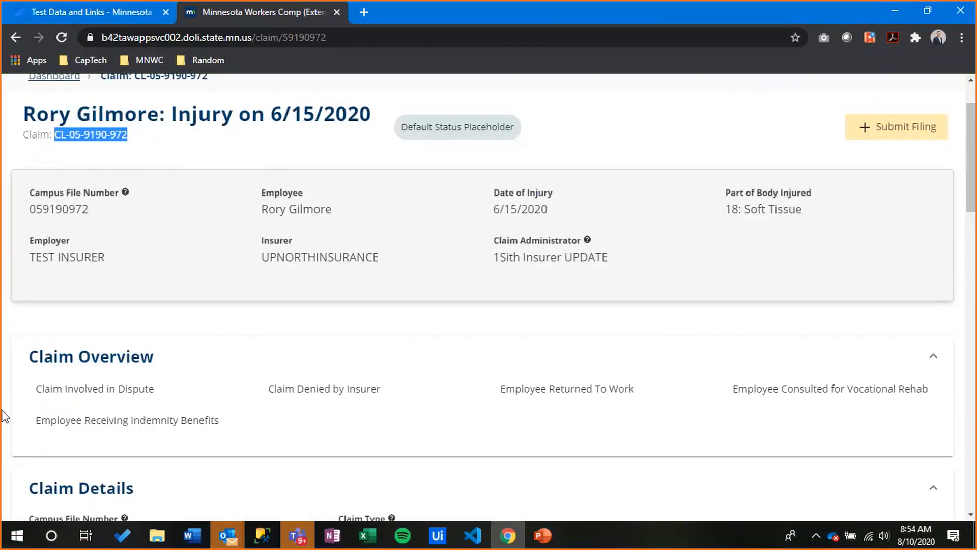
scroll(560, 309, "down", 3)
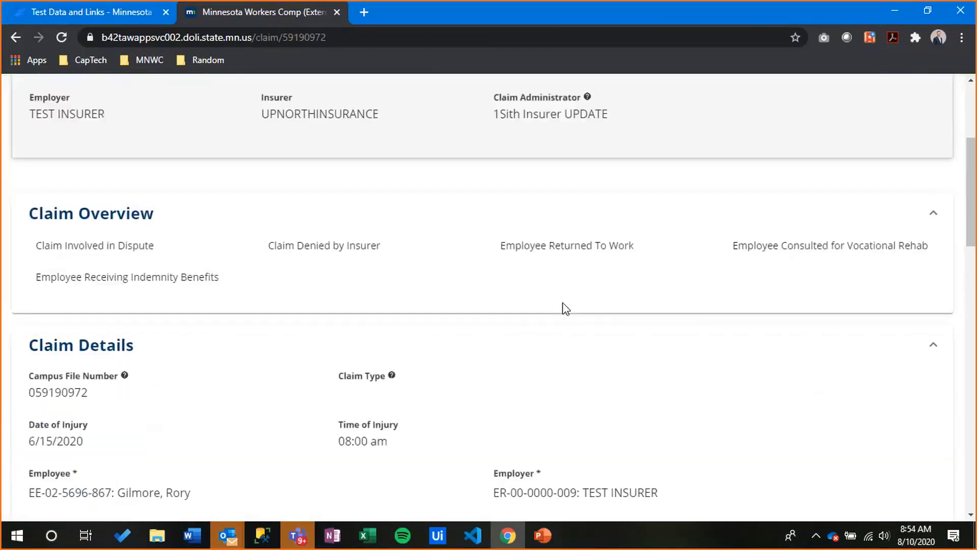
scroll(122, 424, "down", 1)
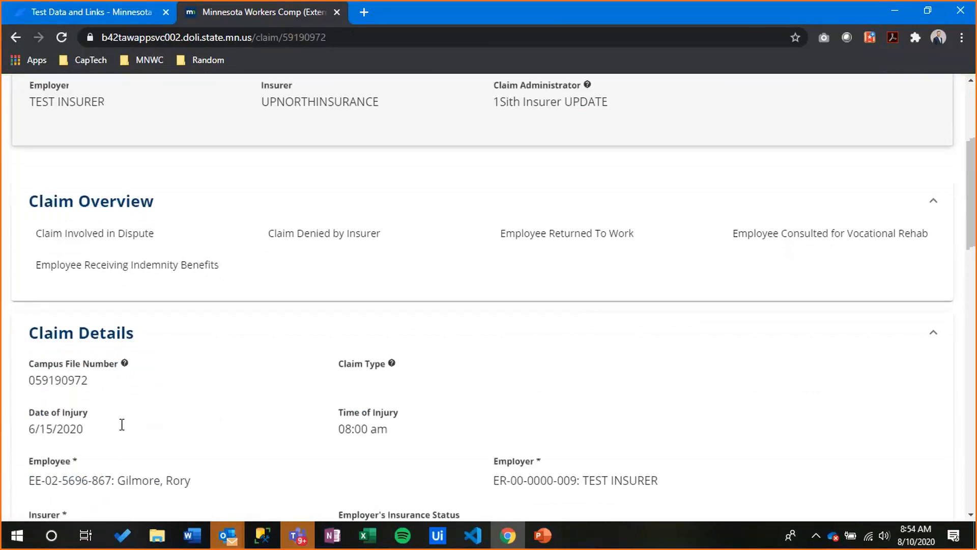
scroll(122, 425, "down", 1)
left_click(33, 428)
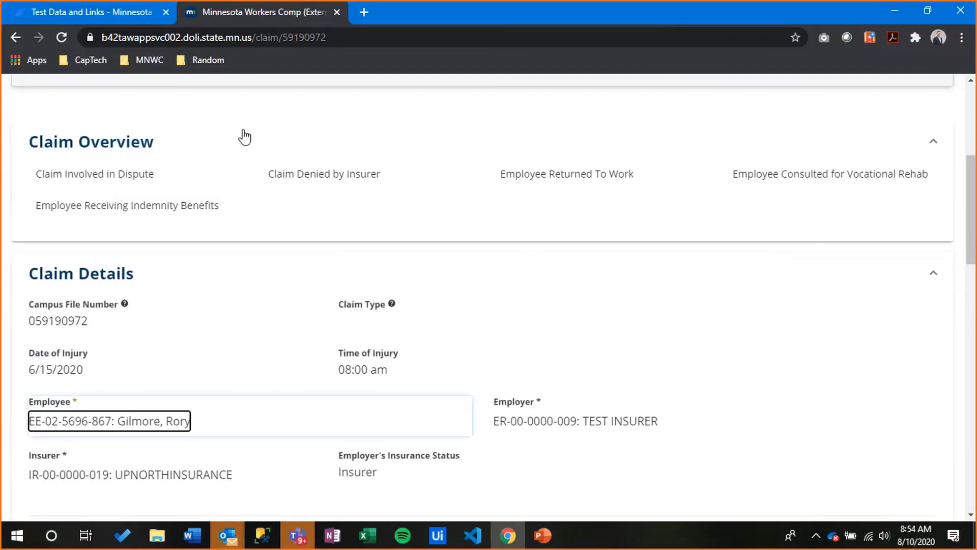
Scroll through the Confluence Test Data and Links page looking for the test accounts
left_click(80, 17)
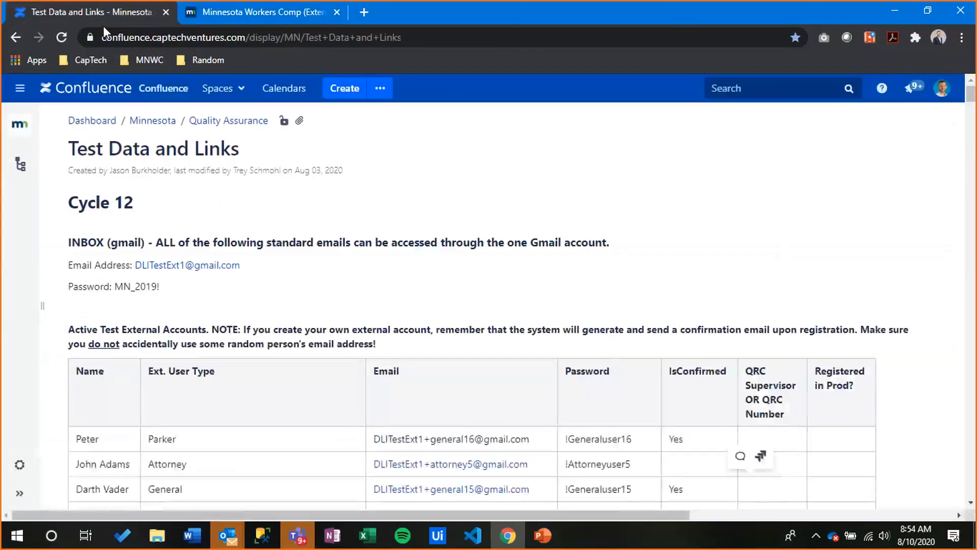
scroll(295, 224, "down", 1)
scroll(295, 224, "down", 5)
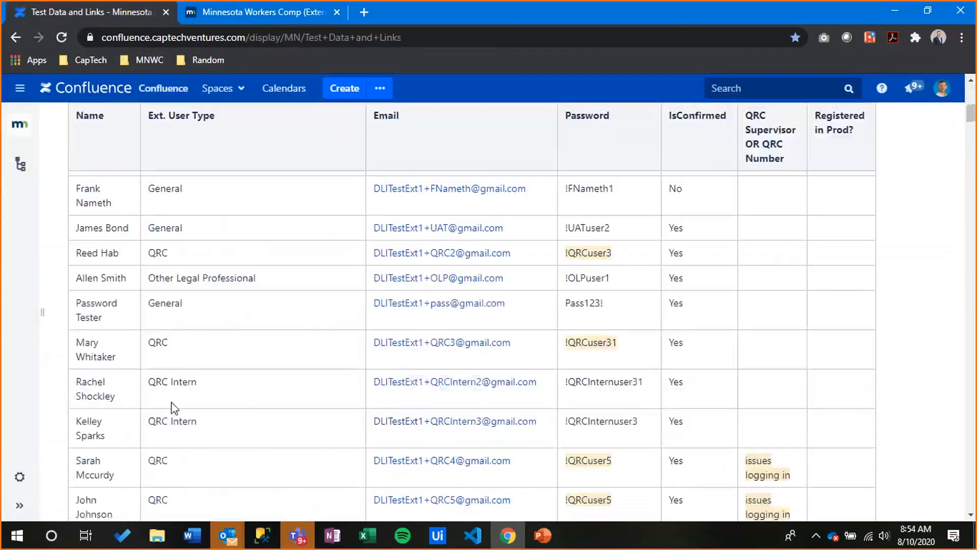
scroll(223, 407, "down", 3)
scroll(223, 407, "down", 5)
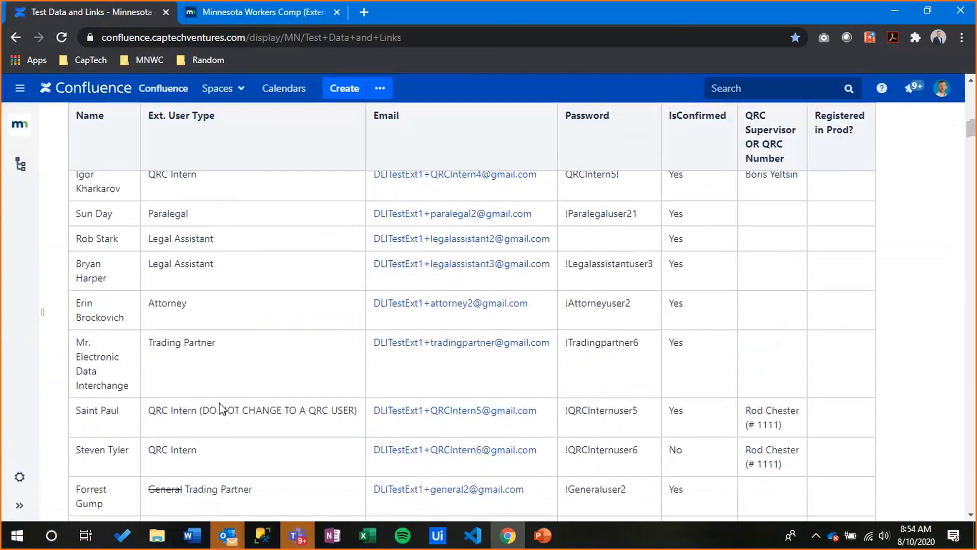
scroll(355, 430, "down", 2)
scroll(355, 430, "down", 5)
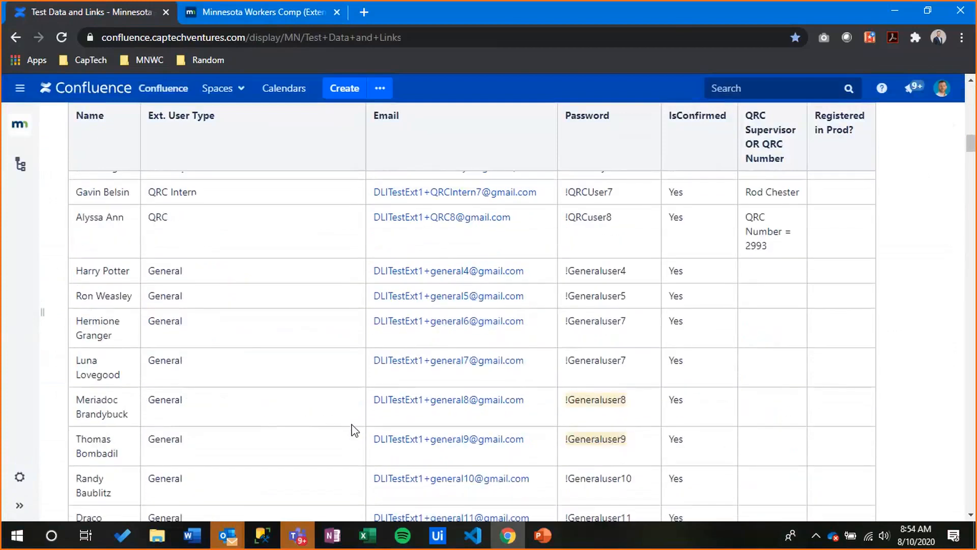
scroll(354, 430, "down", 5)
scroll(540, 339, "up", 12)
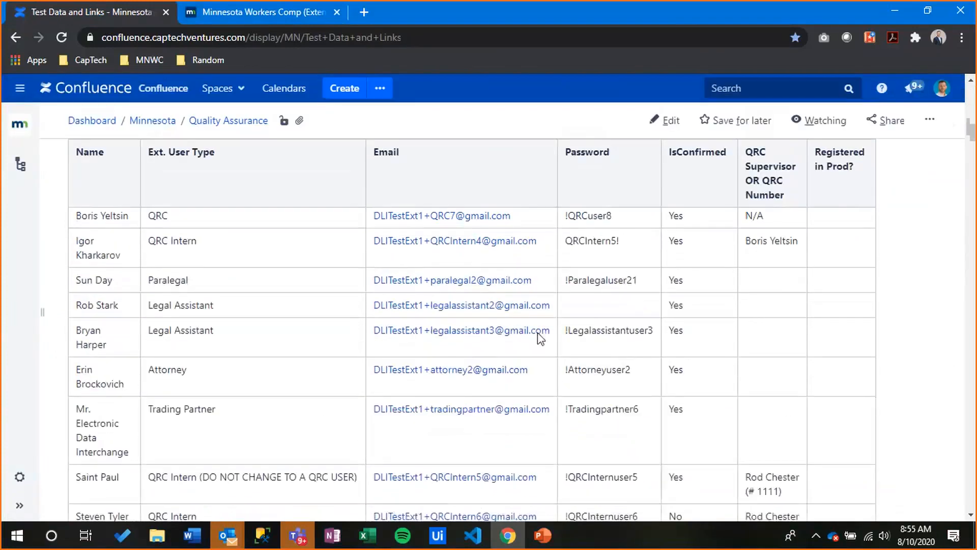
scroll(540, 339, "up", 5)
scroll(538, 332, "up", 5)
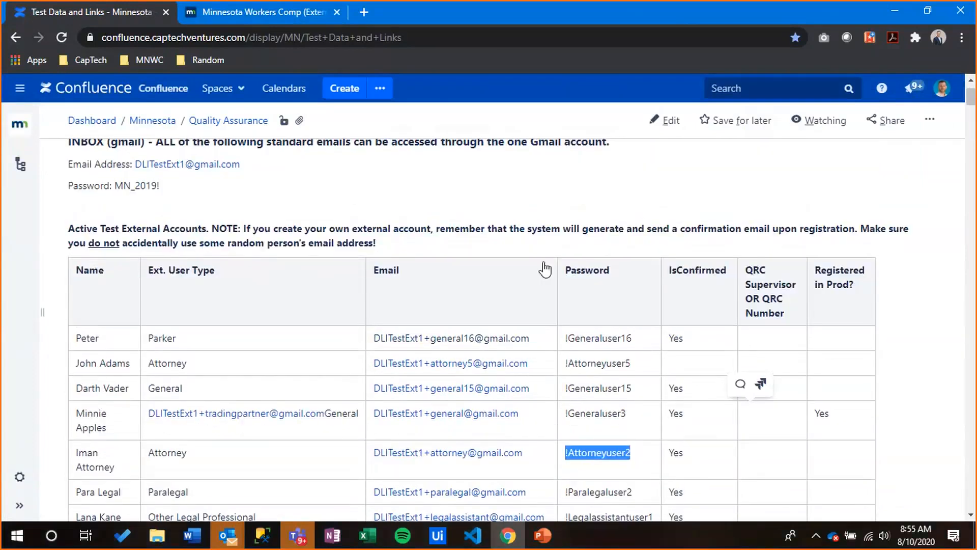
Search the page for 'delect', select the trading partner's test e-mail, and return to the claim tab
key("ctrl+f")
type("delect")
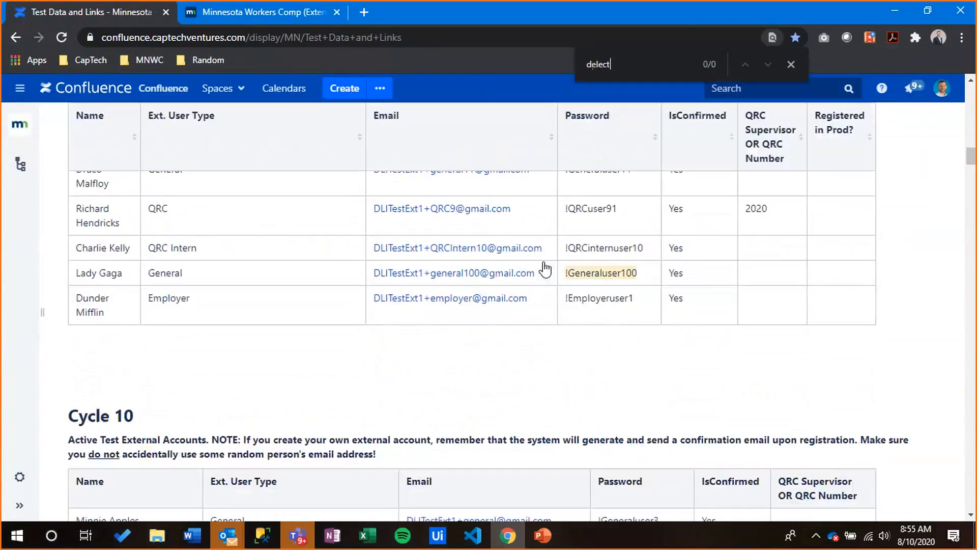
scroll(348, 345, "up", 4)
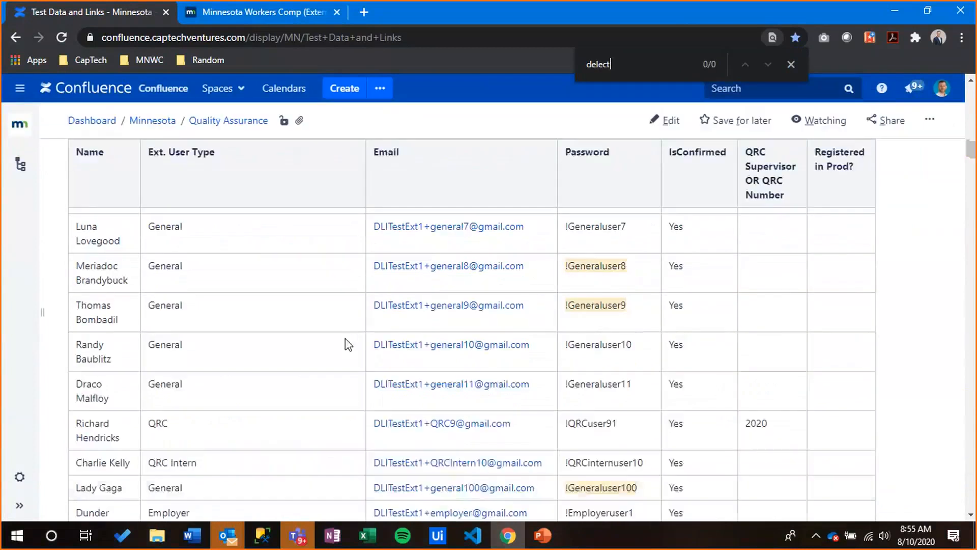
scroll(349, 345, "up", 1)
scroll(348, 344, "up", 5)
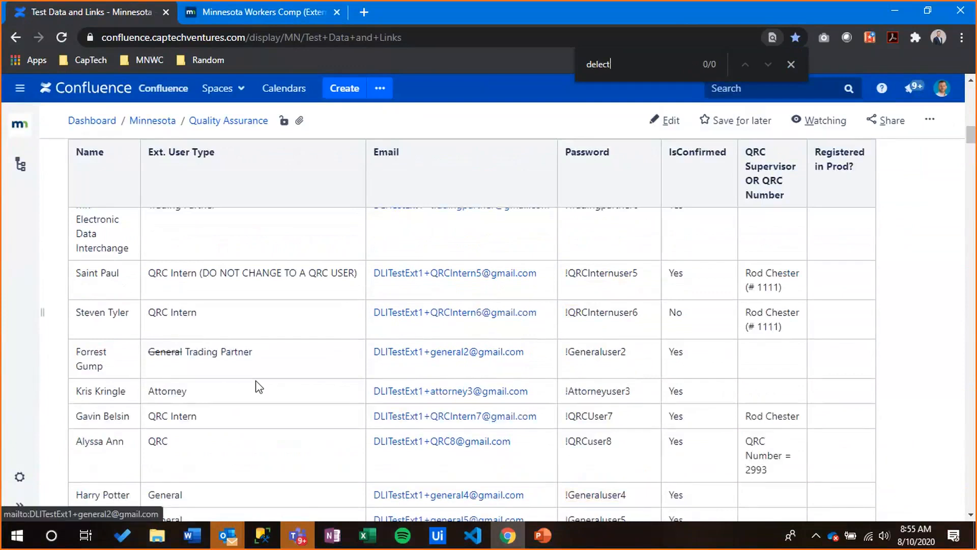
scroll(448, 381, "up", 3)
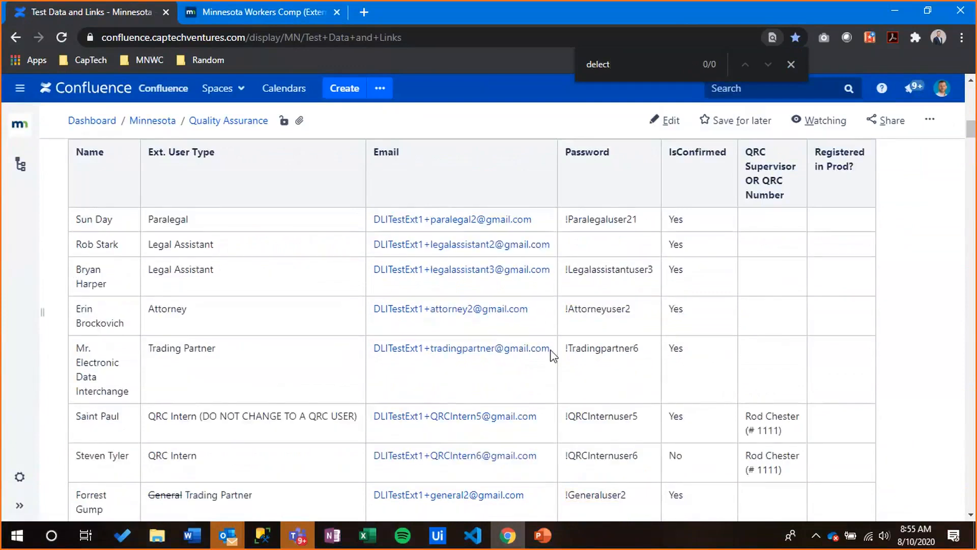
left_click_drag(553, 356, 375, 352)
key("ctrl+c")
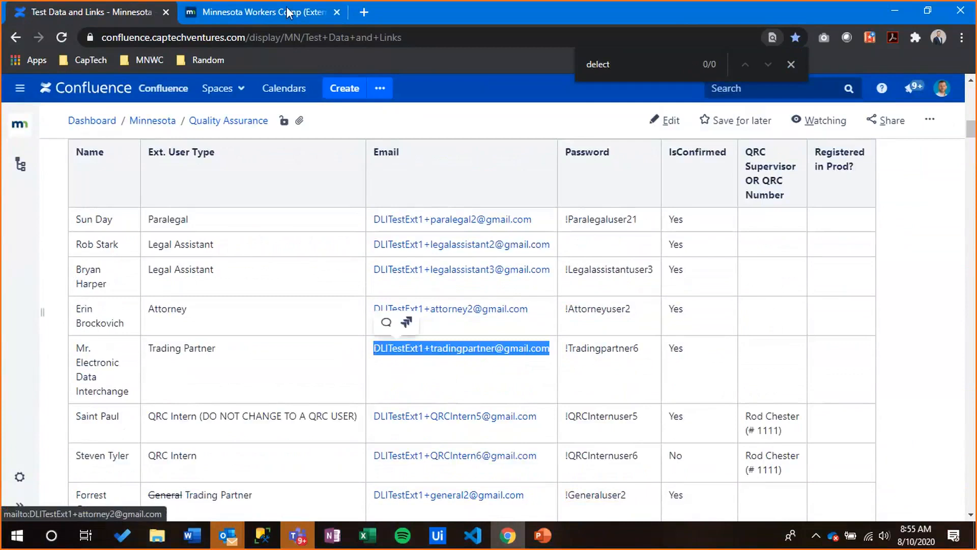
left_click(287, 13)
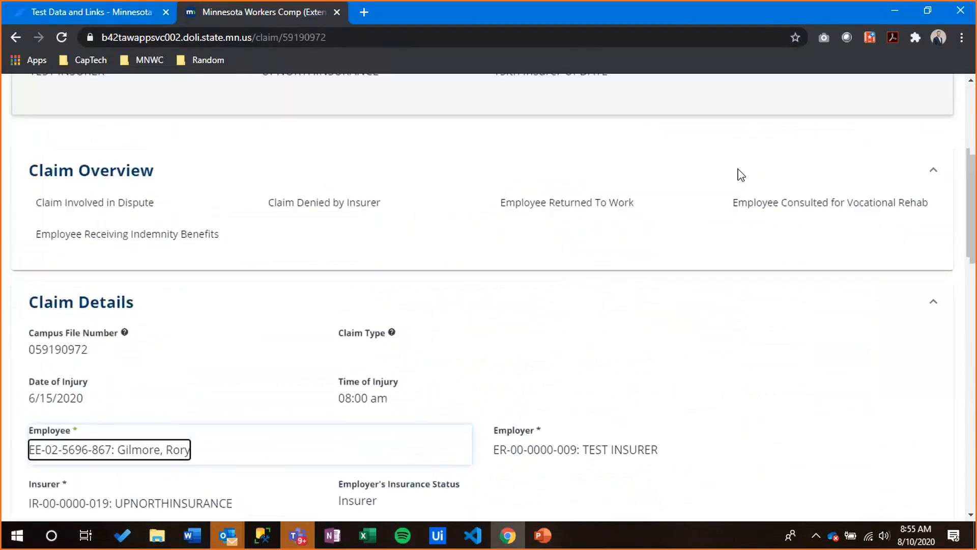
Log out of the current account and paste the trading partner e-mail into the sign-in form
scroll(741, 175, "up", 5)
left_click(878, 105)
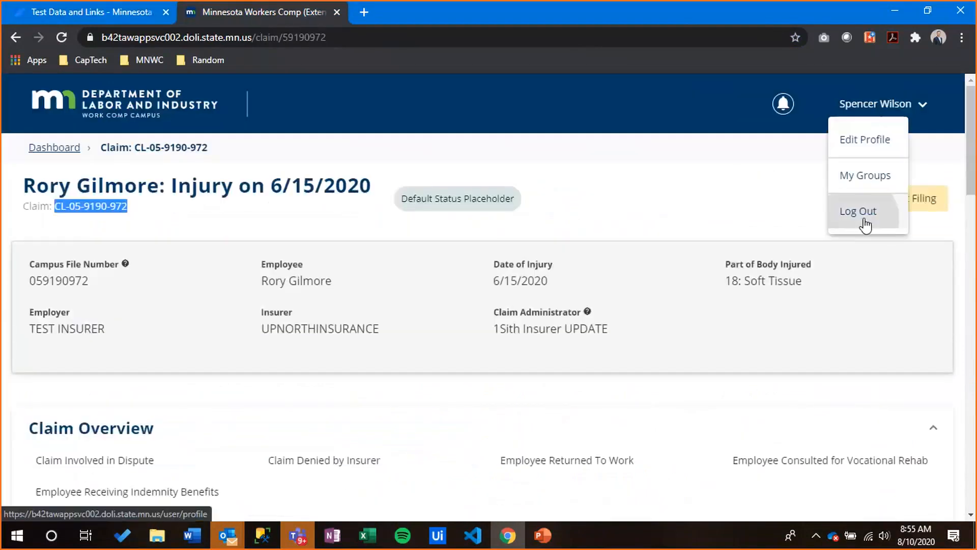
left_click(861, 223)
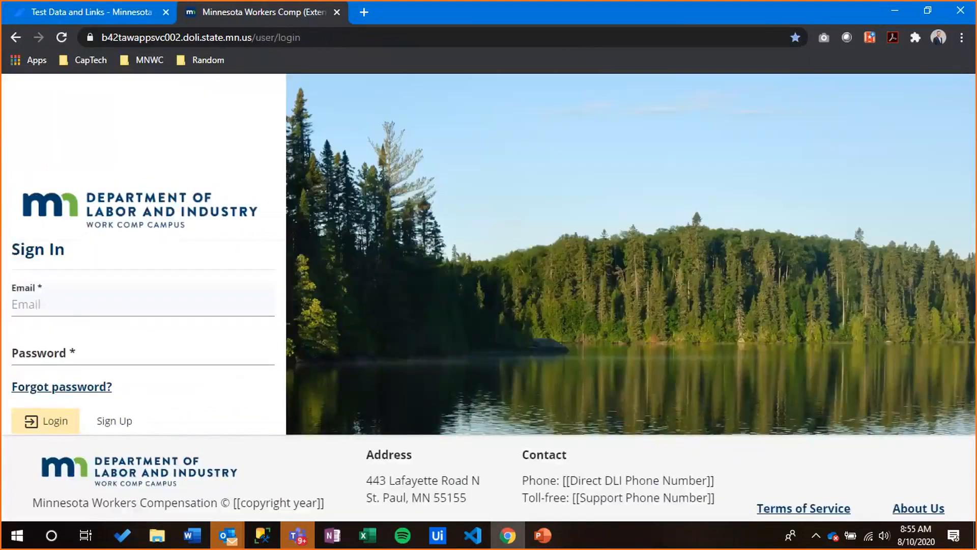
left_click(99, 302)
key("ctrl+v")
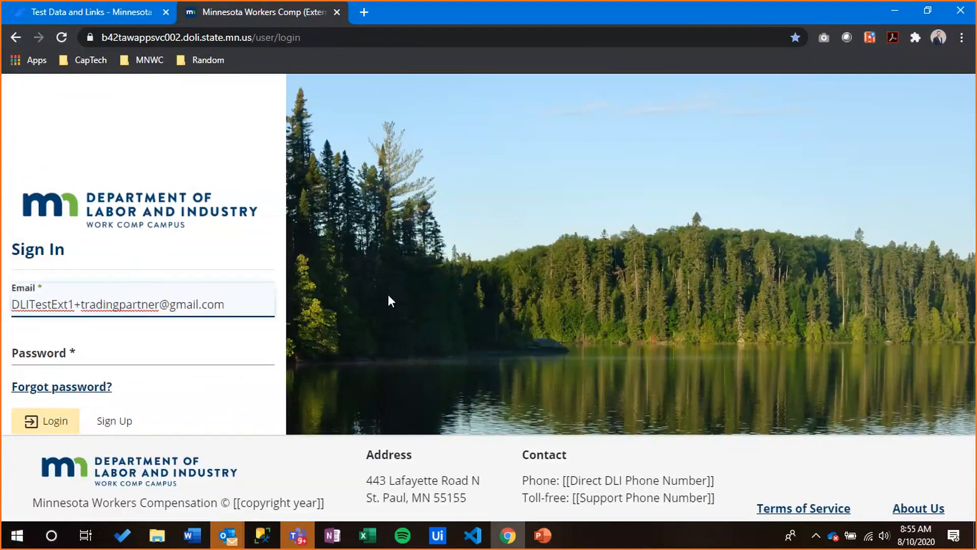
Copy the trading partner password from Confluence, paste it, log in and accept the access requirements
left_click(99, 13)
left_click_drag(640, 348, 563, 350)
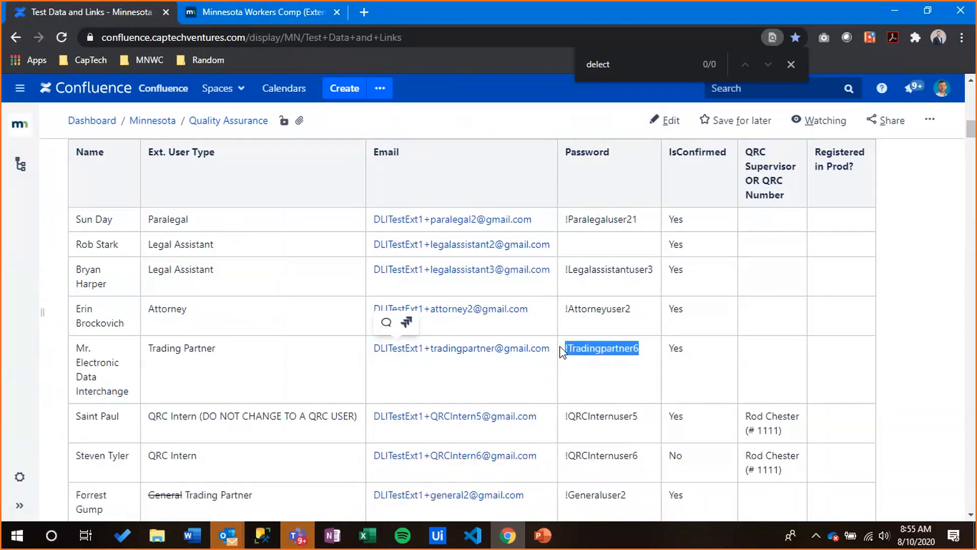
left_click(209, 10)
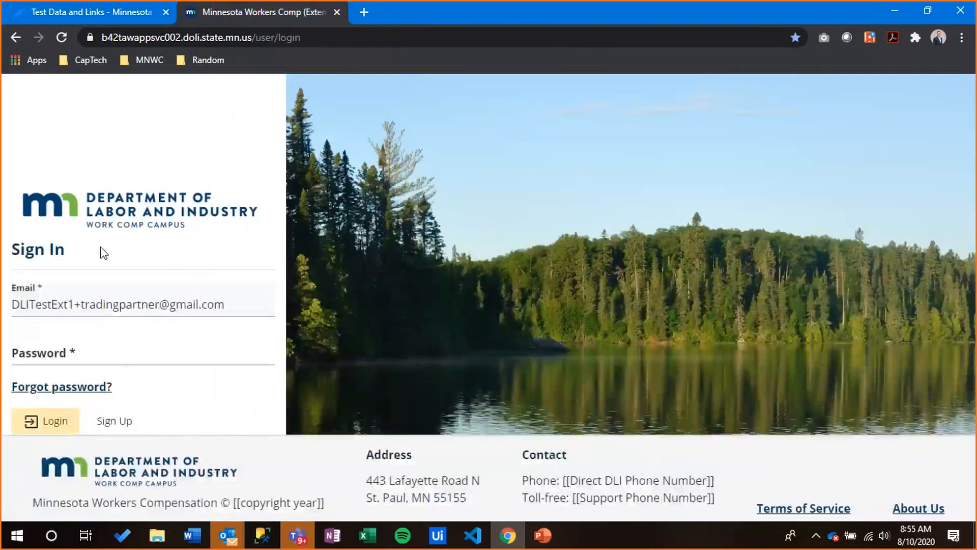
left_click(117, 351)
key("ctrl+v")
left_click(65, 416)
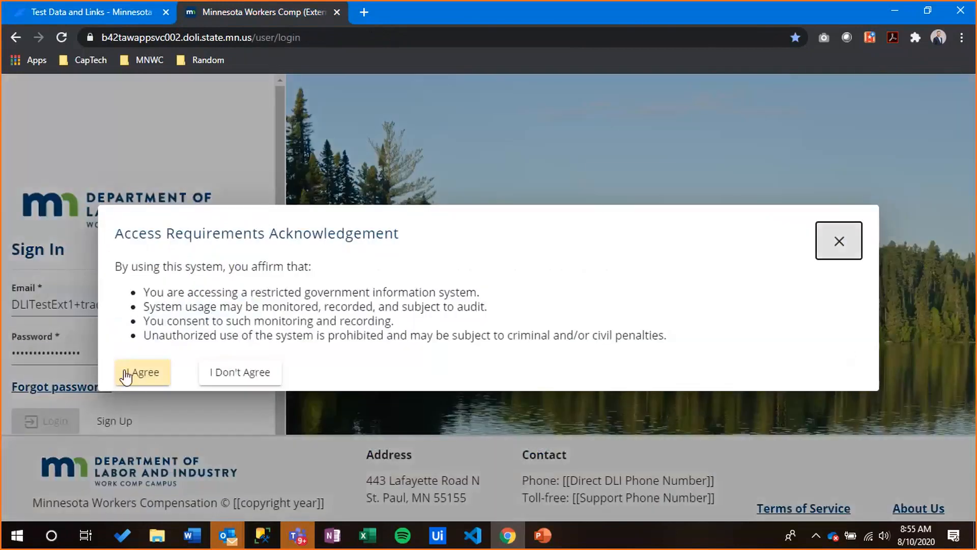
left_click(150, 375)
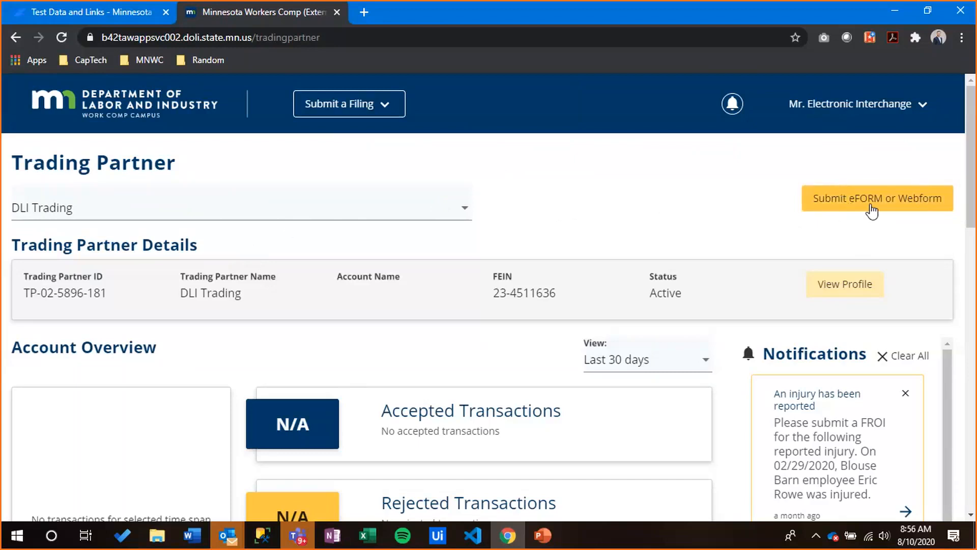
left_click(888, 204)
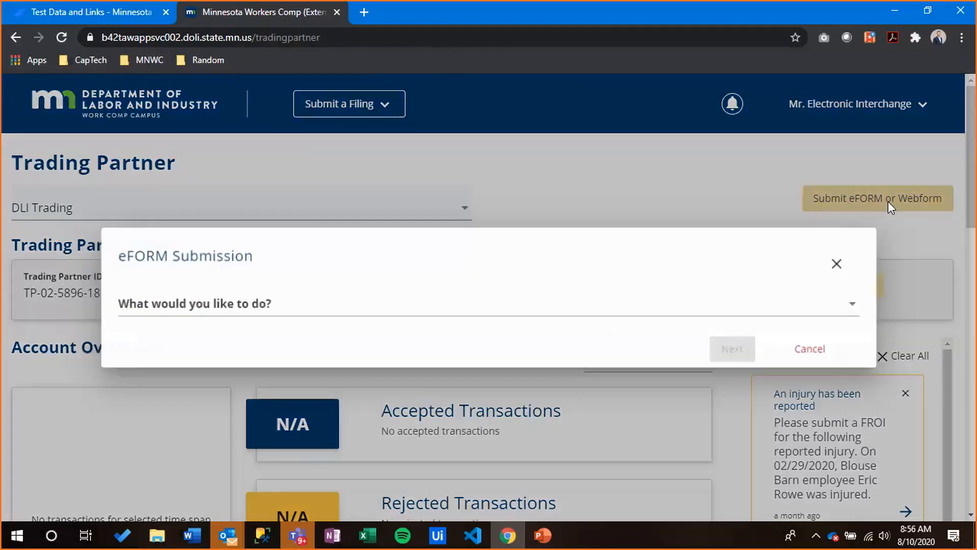
left_click(223, 304)
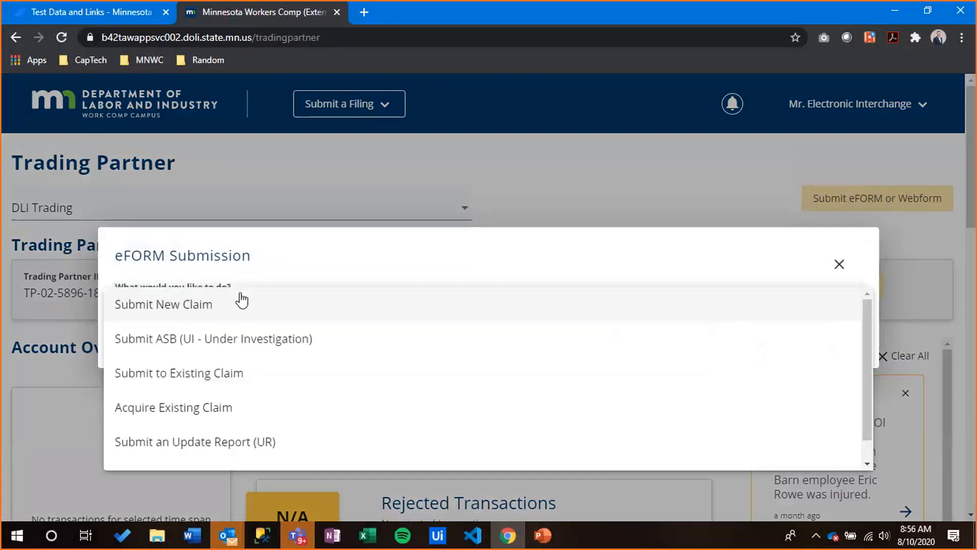
left_click(245, 302)
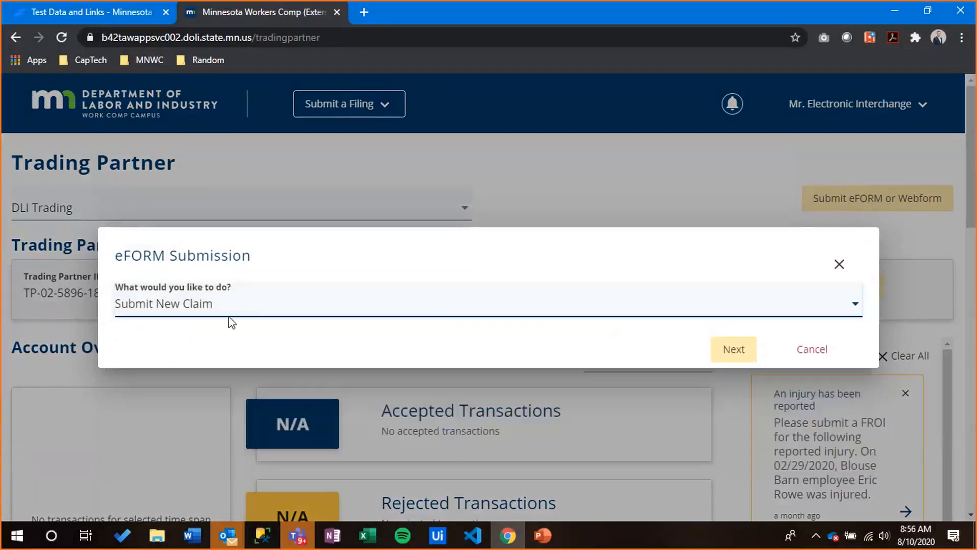
left_click(239, 308)
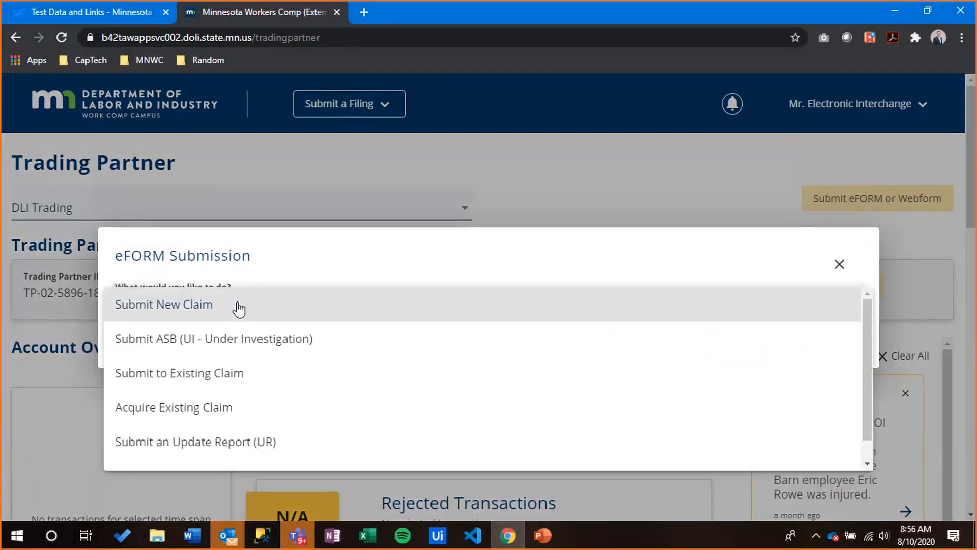
left_click(238, 409)
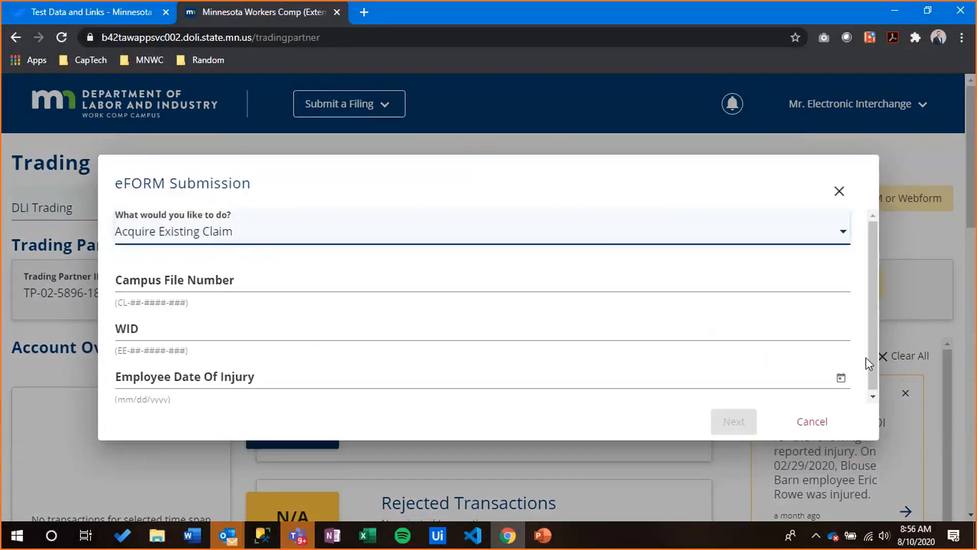
scroll(809, 380, "down", 1)
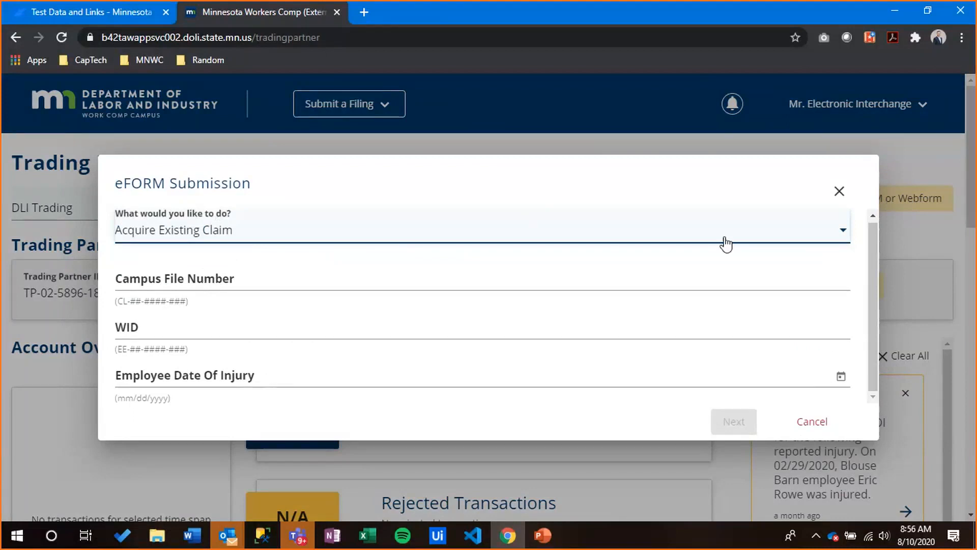
left_click(812, 423)
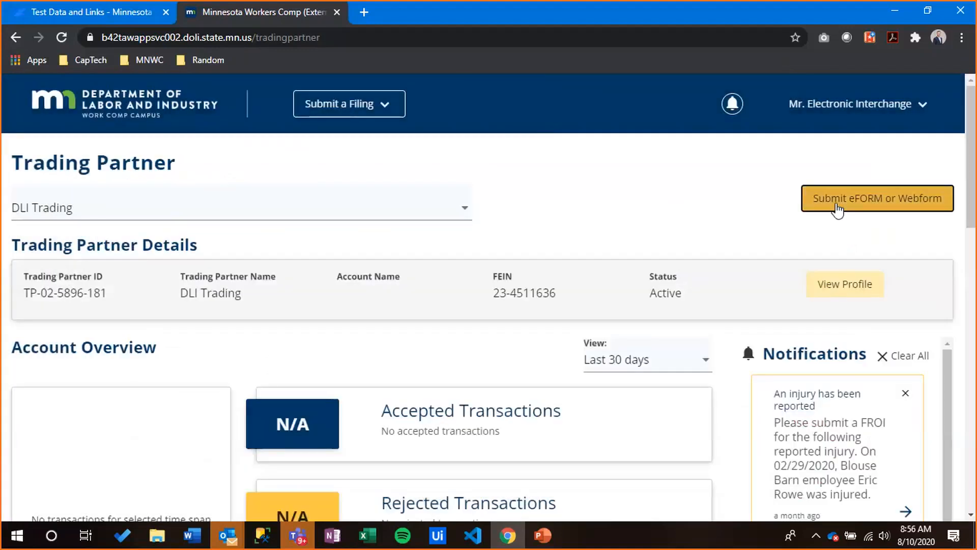
Log out of the trading partner account and start entering the original account's e-mail
left_click(861, 107)
left_click(820, 224)
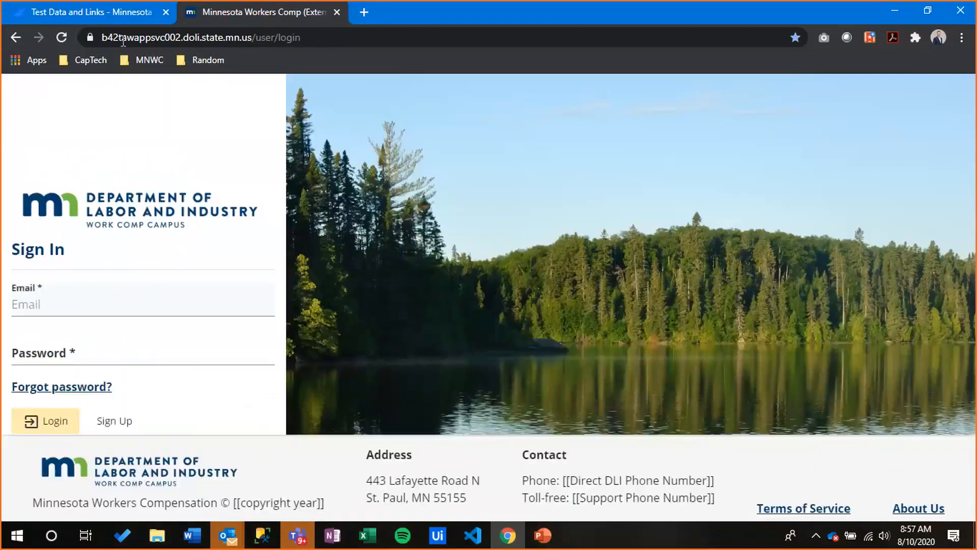
left_click(96, 297)
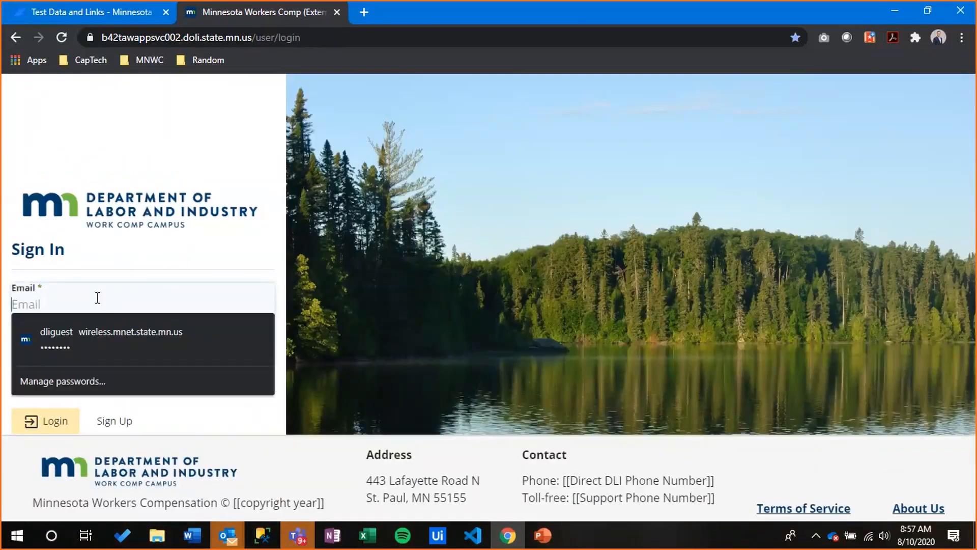
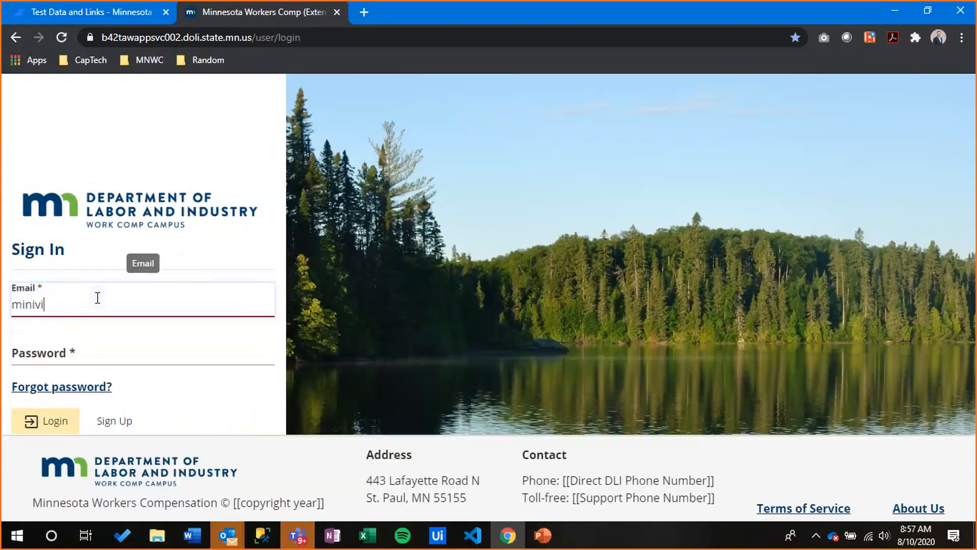
key("Tab")
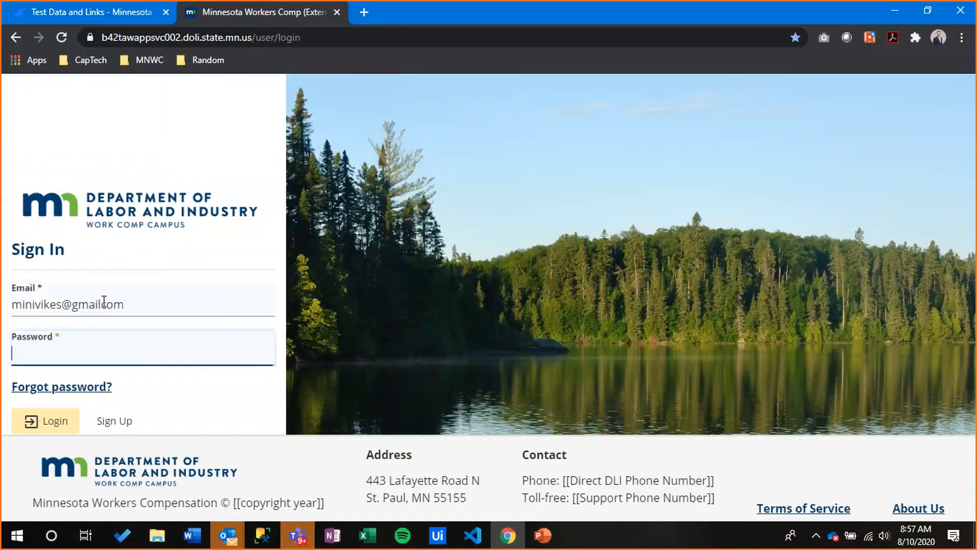
left_click(104, 302)
Correct the e-mail, enter the account password, log in and accept the access requirements
type(".")
key("Tab")
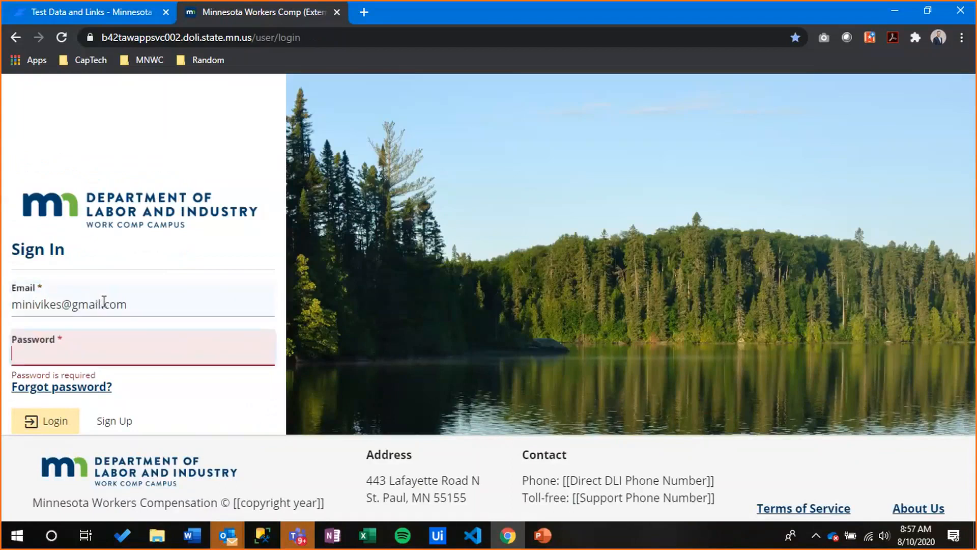
type("•••••••••")
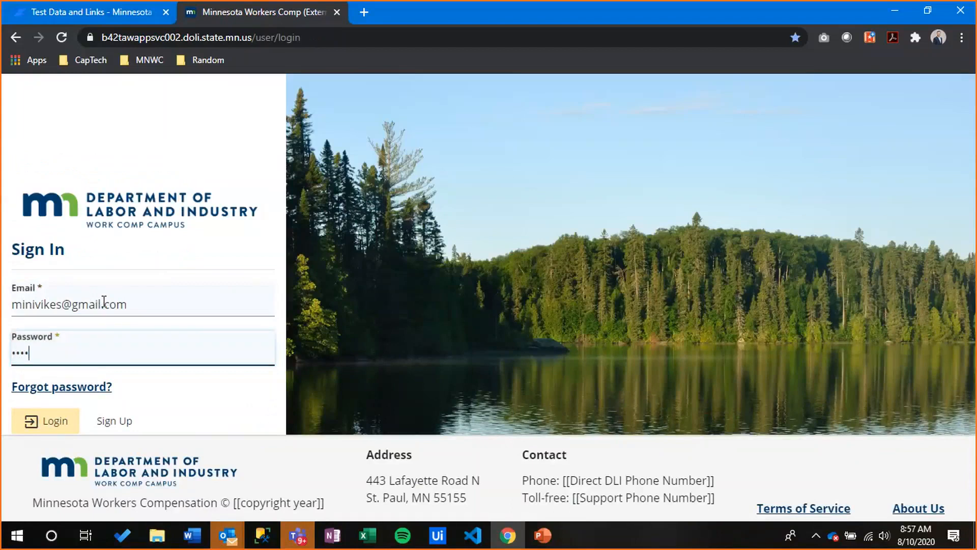
type("••••••")
key("Return")
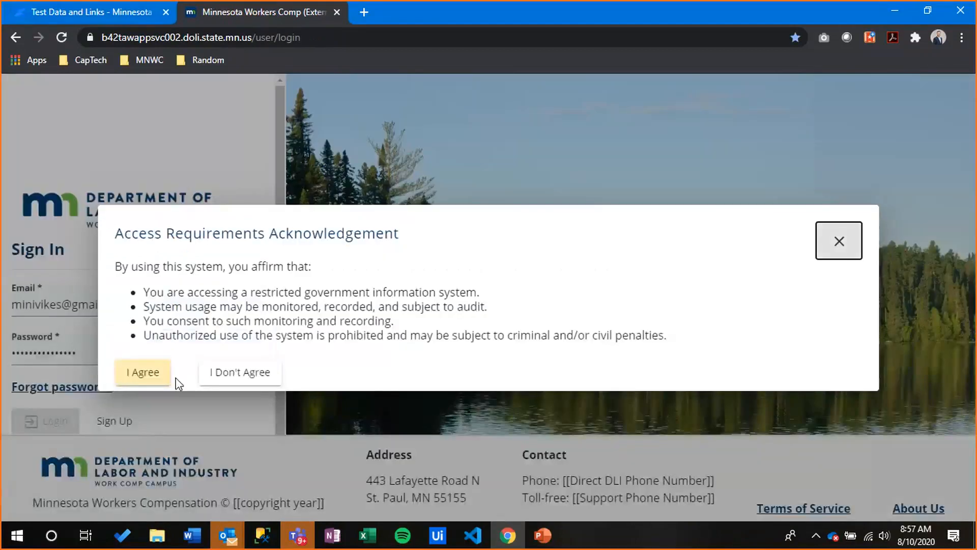
left_click(155, 373)
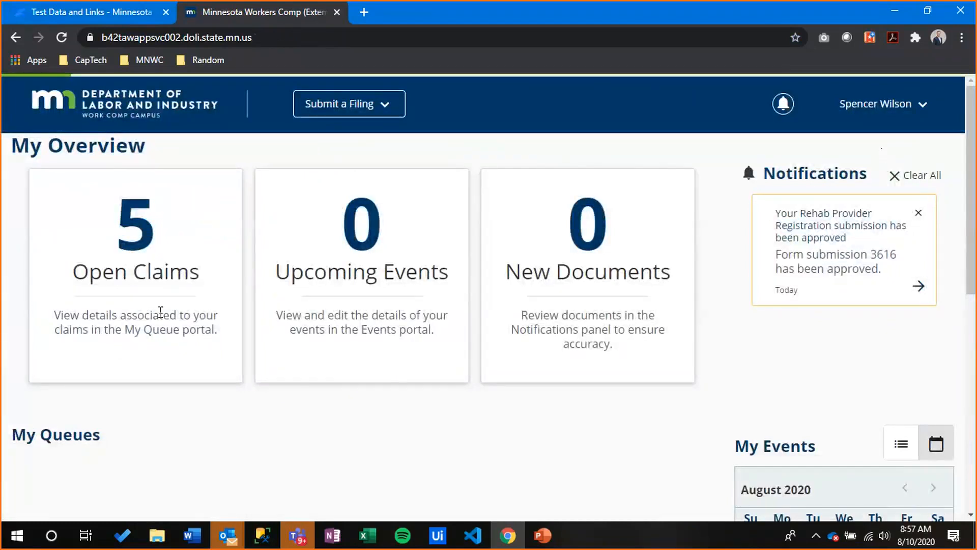
scroll(152, 325, "down", 5)
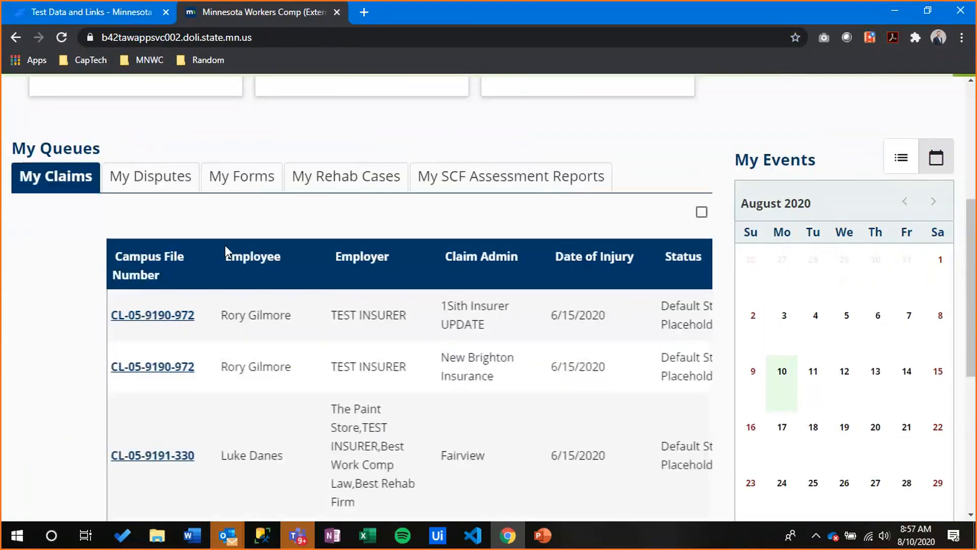
left_click(57, 316)
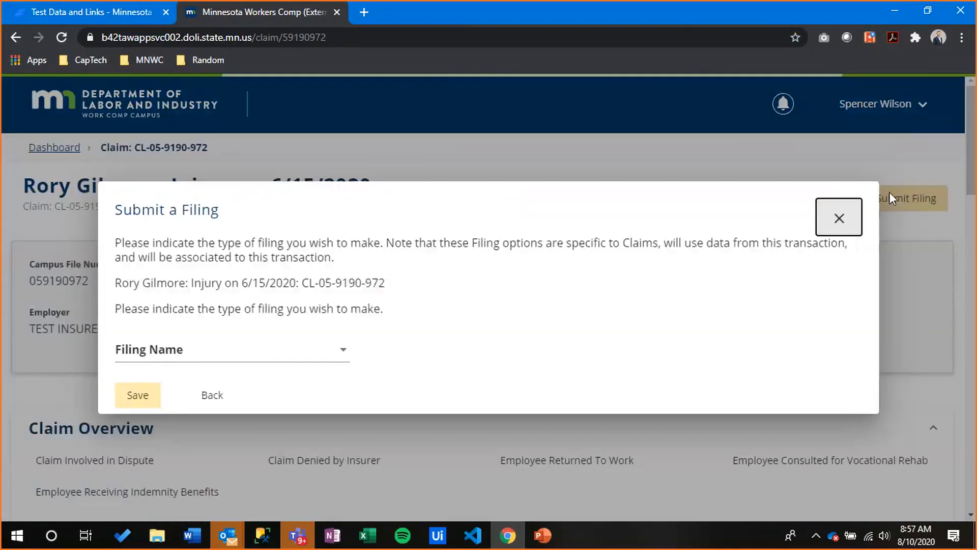
left_click(239, 351)
left_click(452, 331)
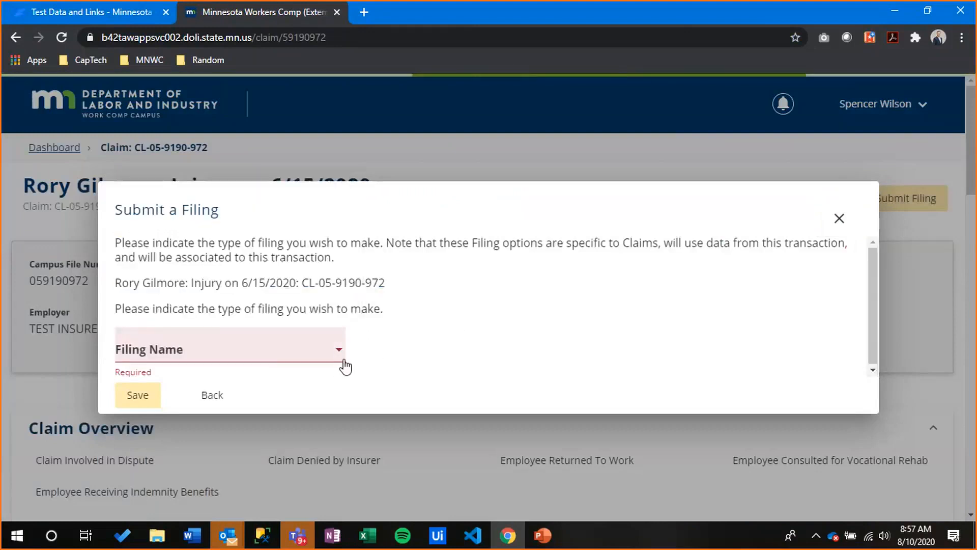
left_click(316, 358)
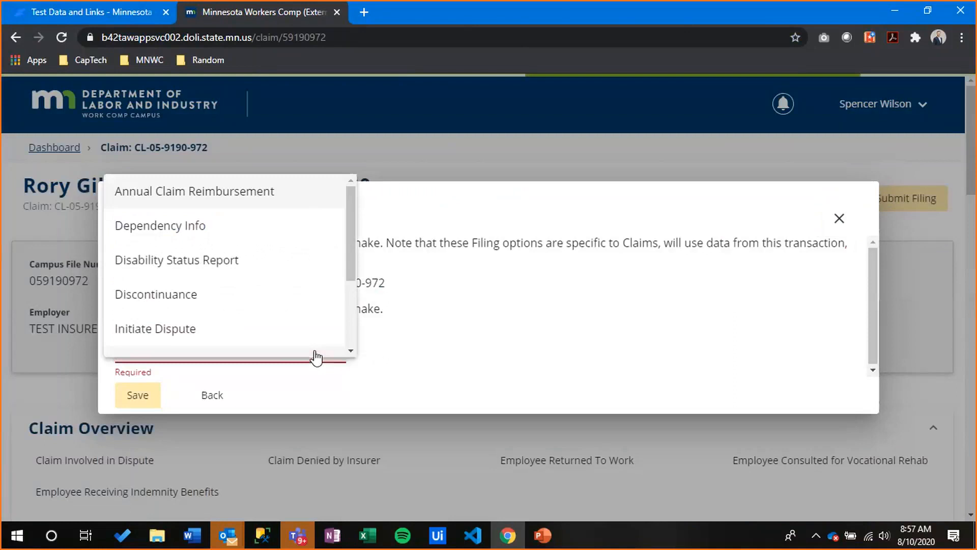
scroll(319, 329, "down", 3)
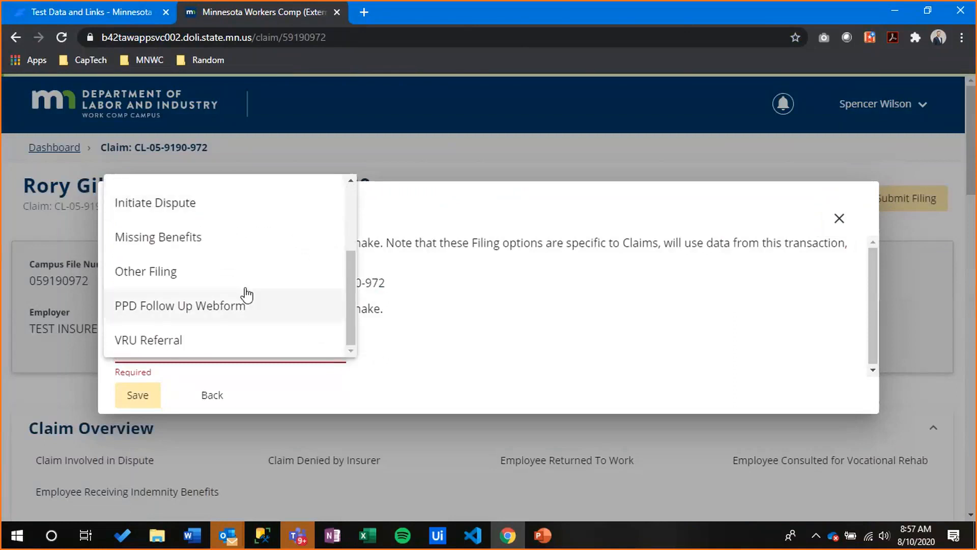
left_click(242, 305)
Close the Submit a Filing dialog without saving the PPD Follow Up Webform choice
left_click(483, 316)
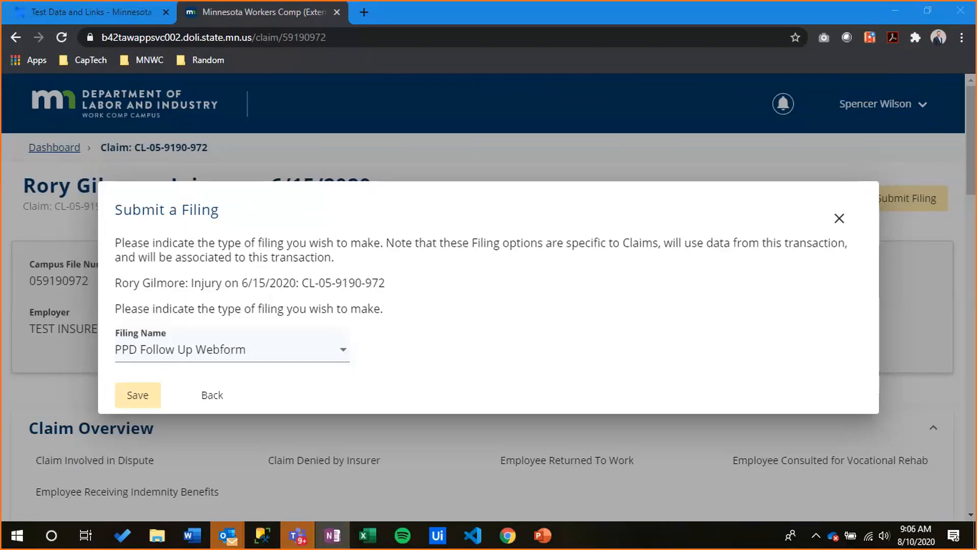
left_click(839, 218)
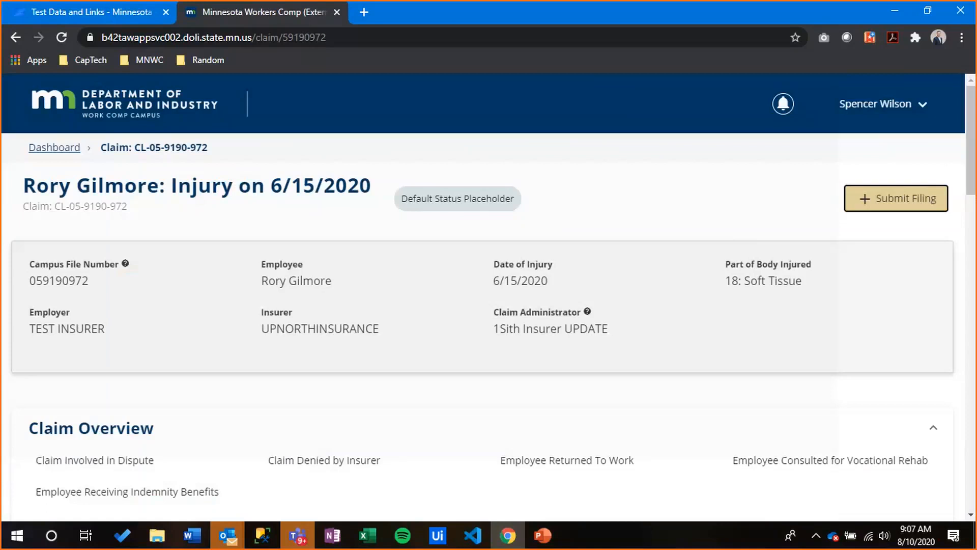
Return from the 6/15/2020 injury claim page to the dashboard via the Department of Labor and Industry logo
left_click(69, 106)
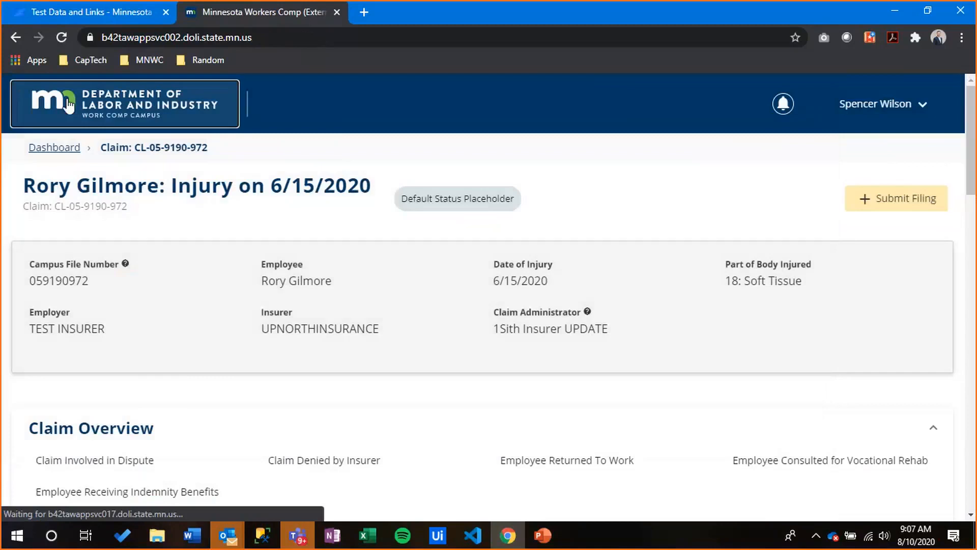
Under Submit a Filing, choose Access a Case or Claim, then Request or Redeem an Access Code, and continue
left_click(328, 105)
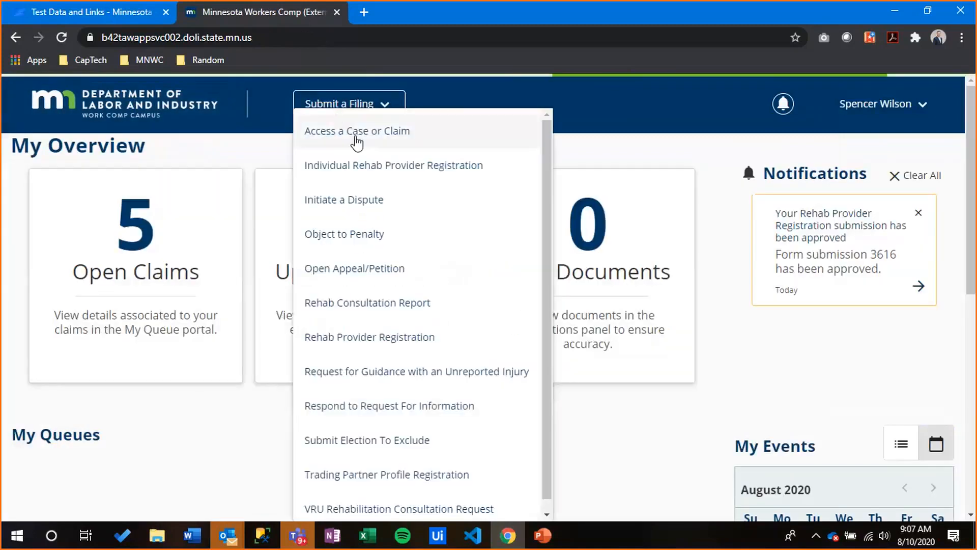
left_click(333, 133)
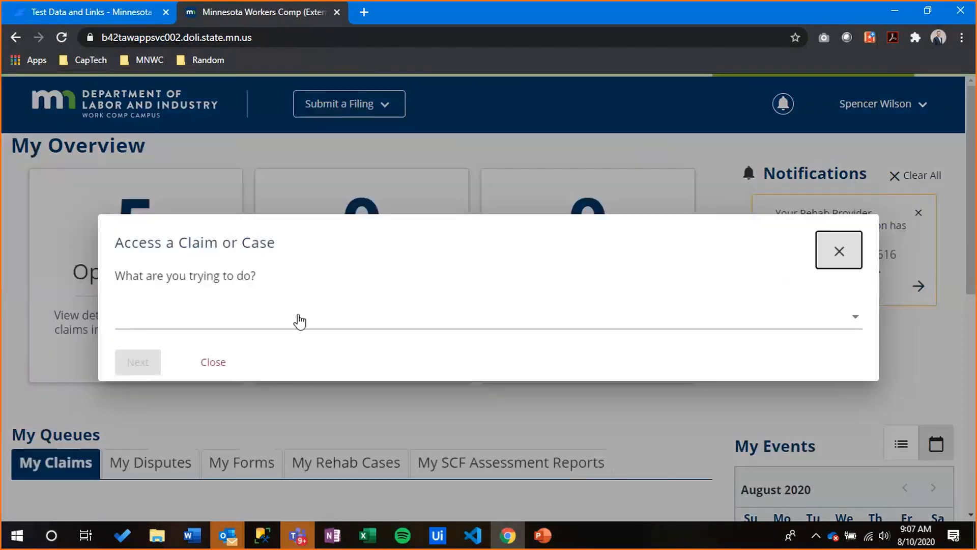
left_click(298, 320)
left_click(222, 385)
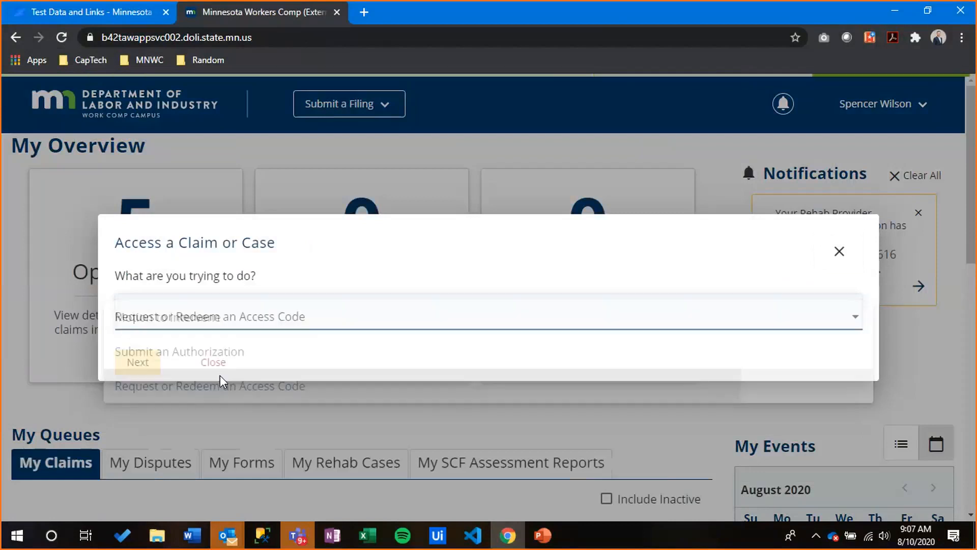
left_click(157, 368)
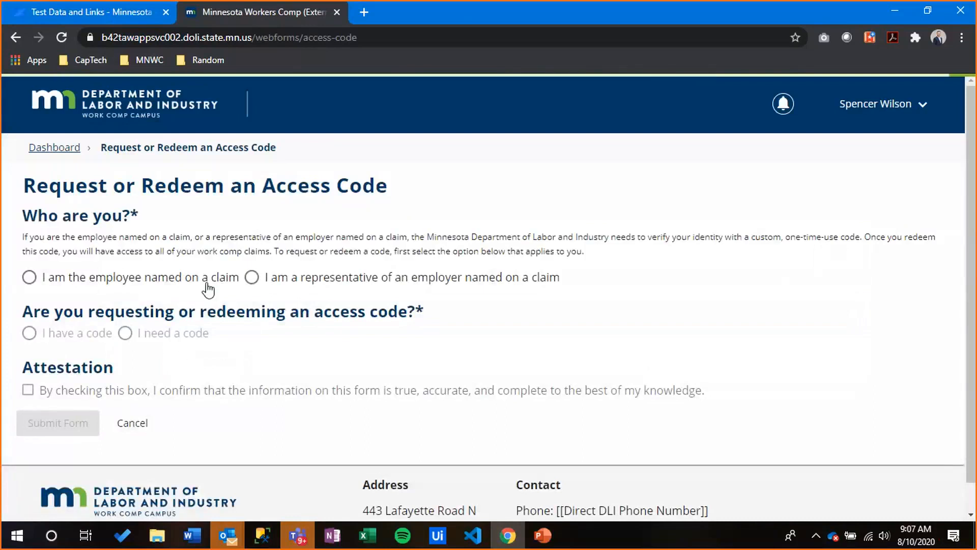
Select 'I am the employee named on a claim' and 'I need a code', review the fields, then cancel the form
left_click(185, 283)
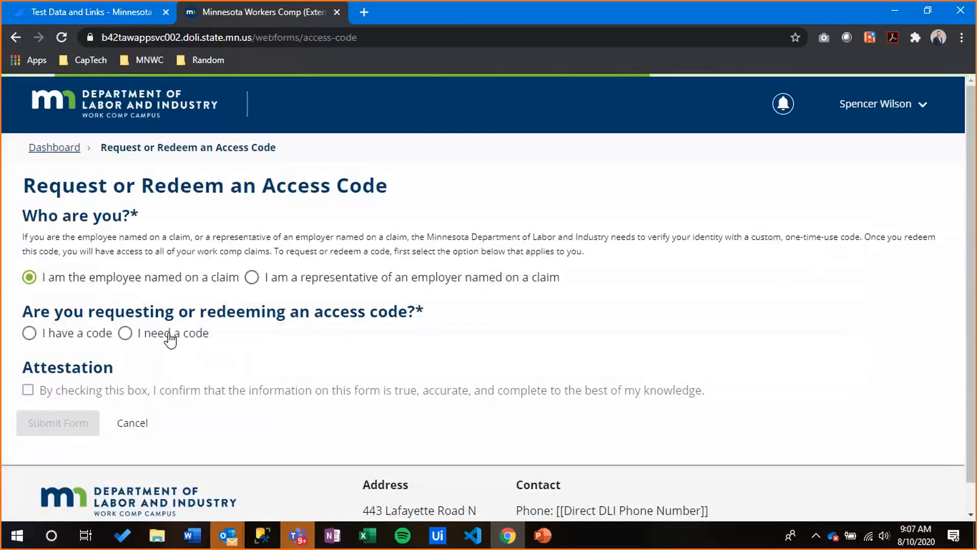
left_click(171, 344)
scroll(263, 344, "down", 1)
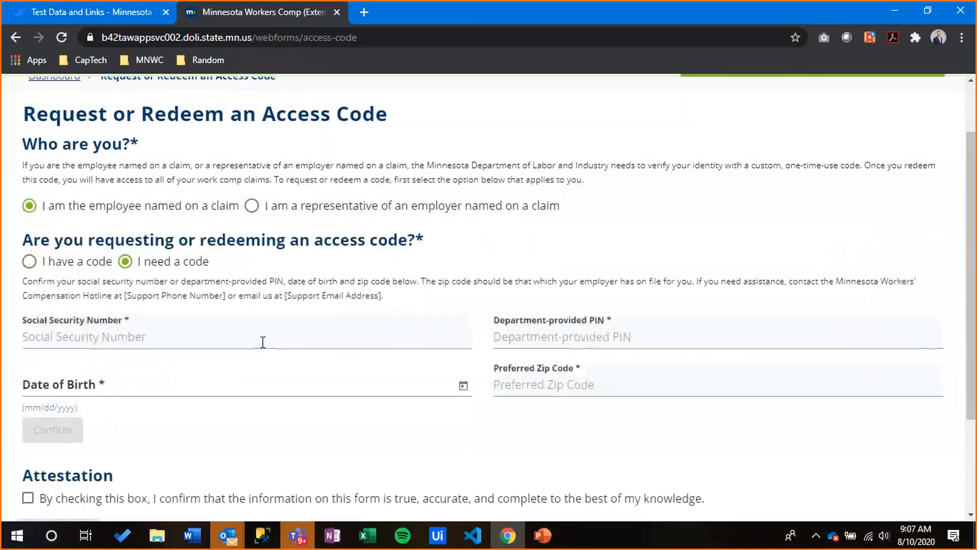
scroll(263, 342, "down", 2)
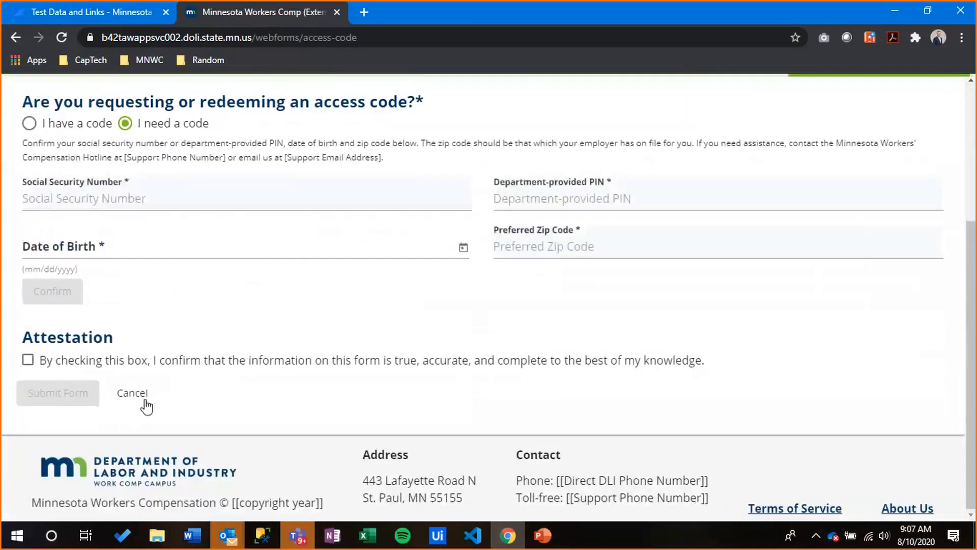
left_click(145, 395)
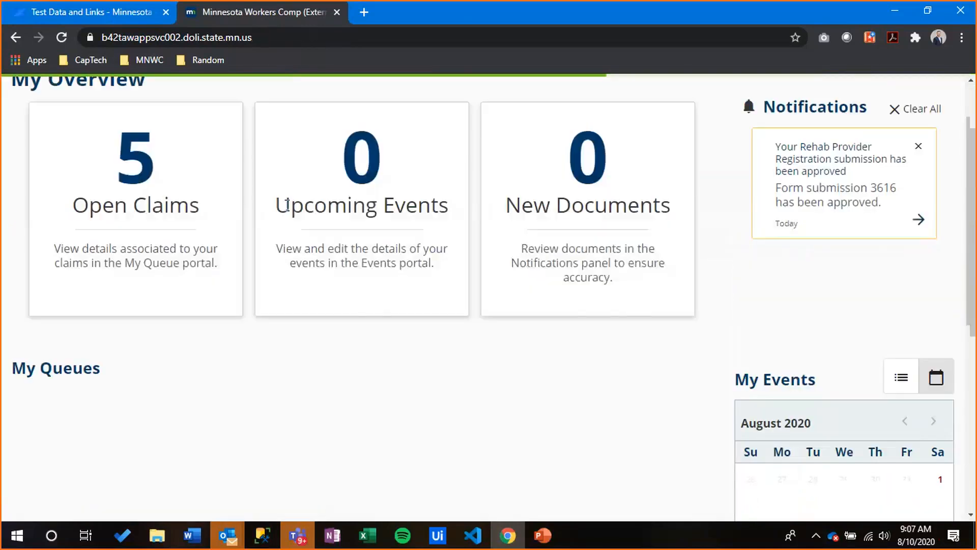